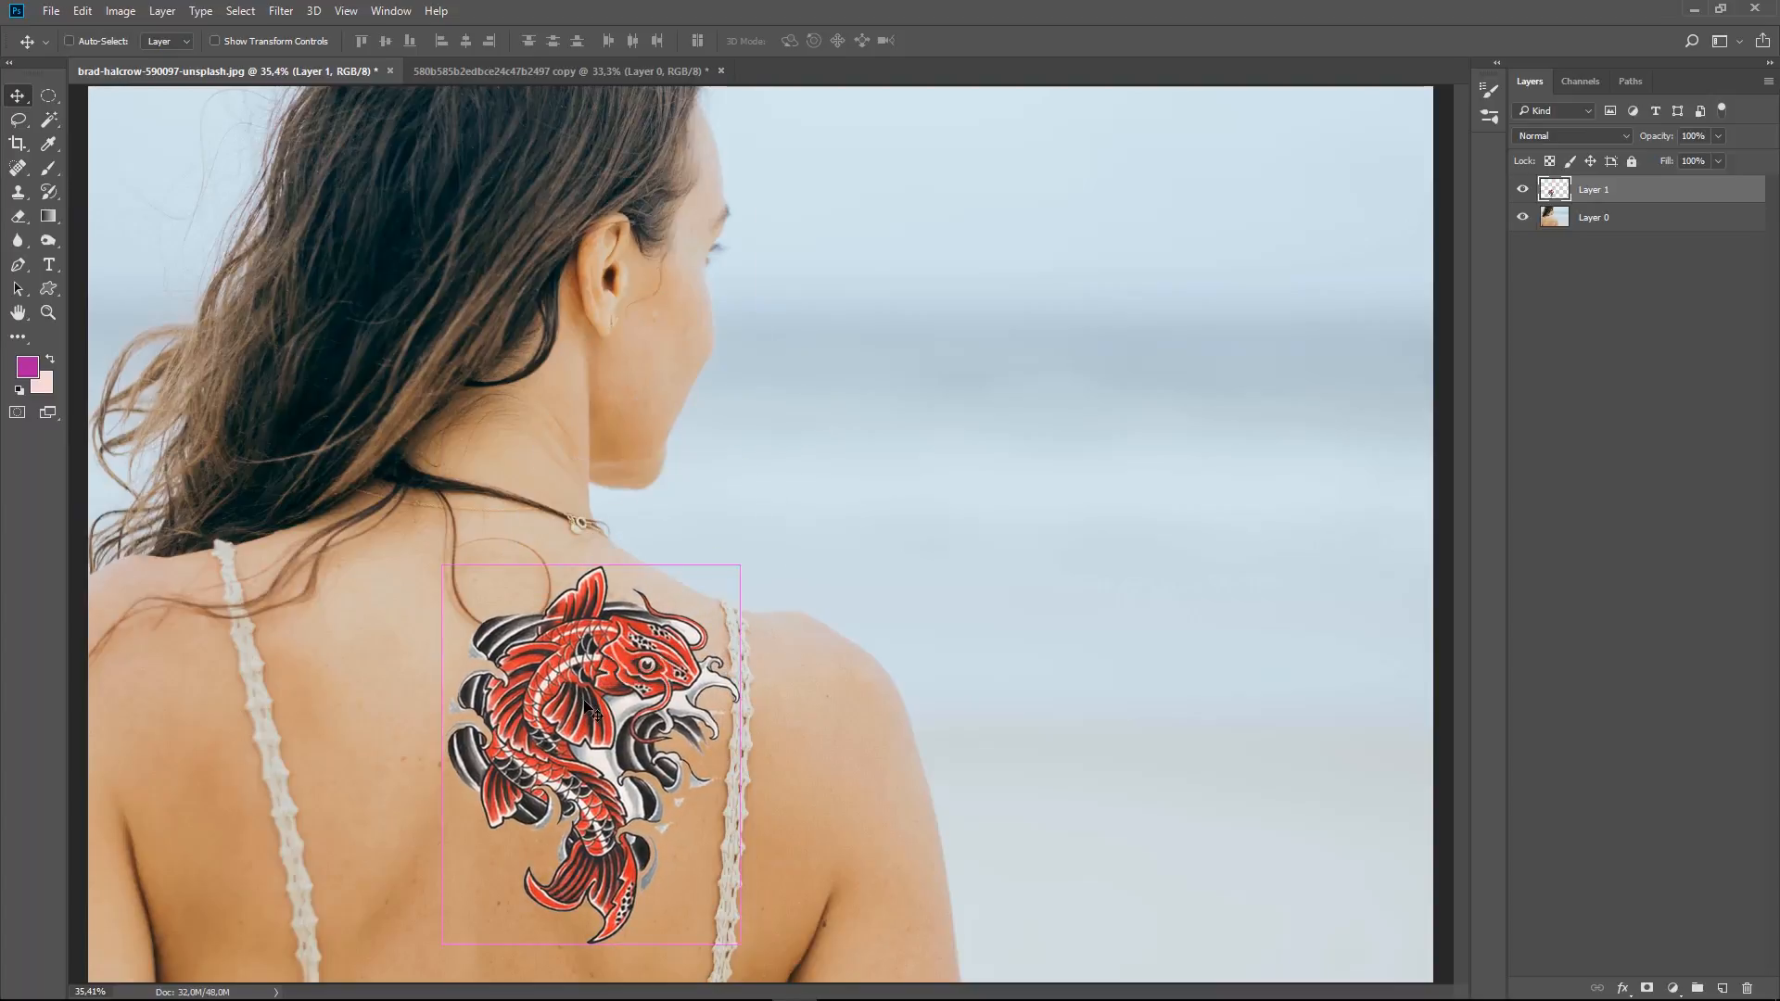
- Free-transform the koi tattoo on Layer 1 to about -79° rotation and 136% scale, placing it over the woman's right shoulder blade
{"action": "key", "text": "ctrl+t"}
{"action": "left_click_drag", "start_coordinate": [865, 811], "coordinate": [753, 524]}
{"action": "left_click_drag", "start_coordinate": [599, 686], "coordinate": [605, 651]}
{"action": "left_click_drag", "start_coordinate": [934, 691], "coordinate": [939, 630]}
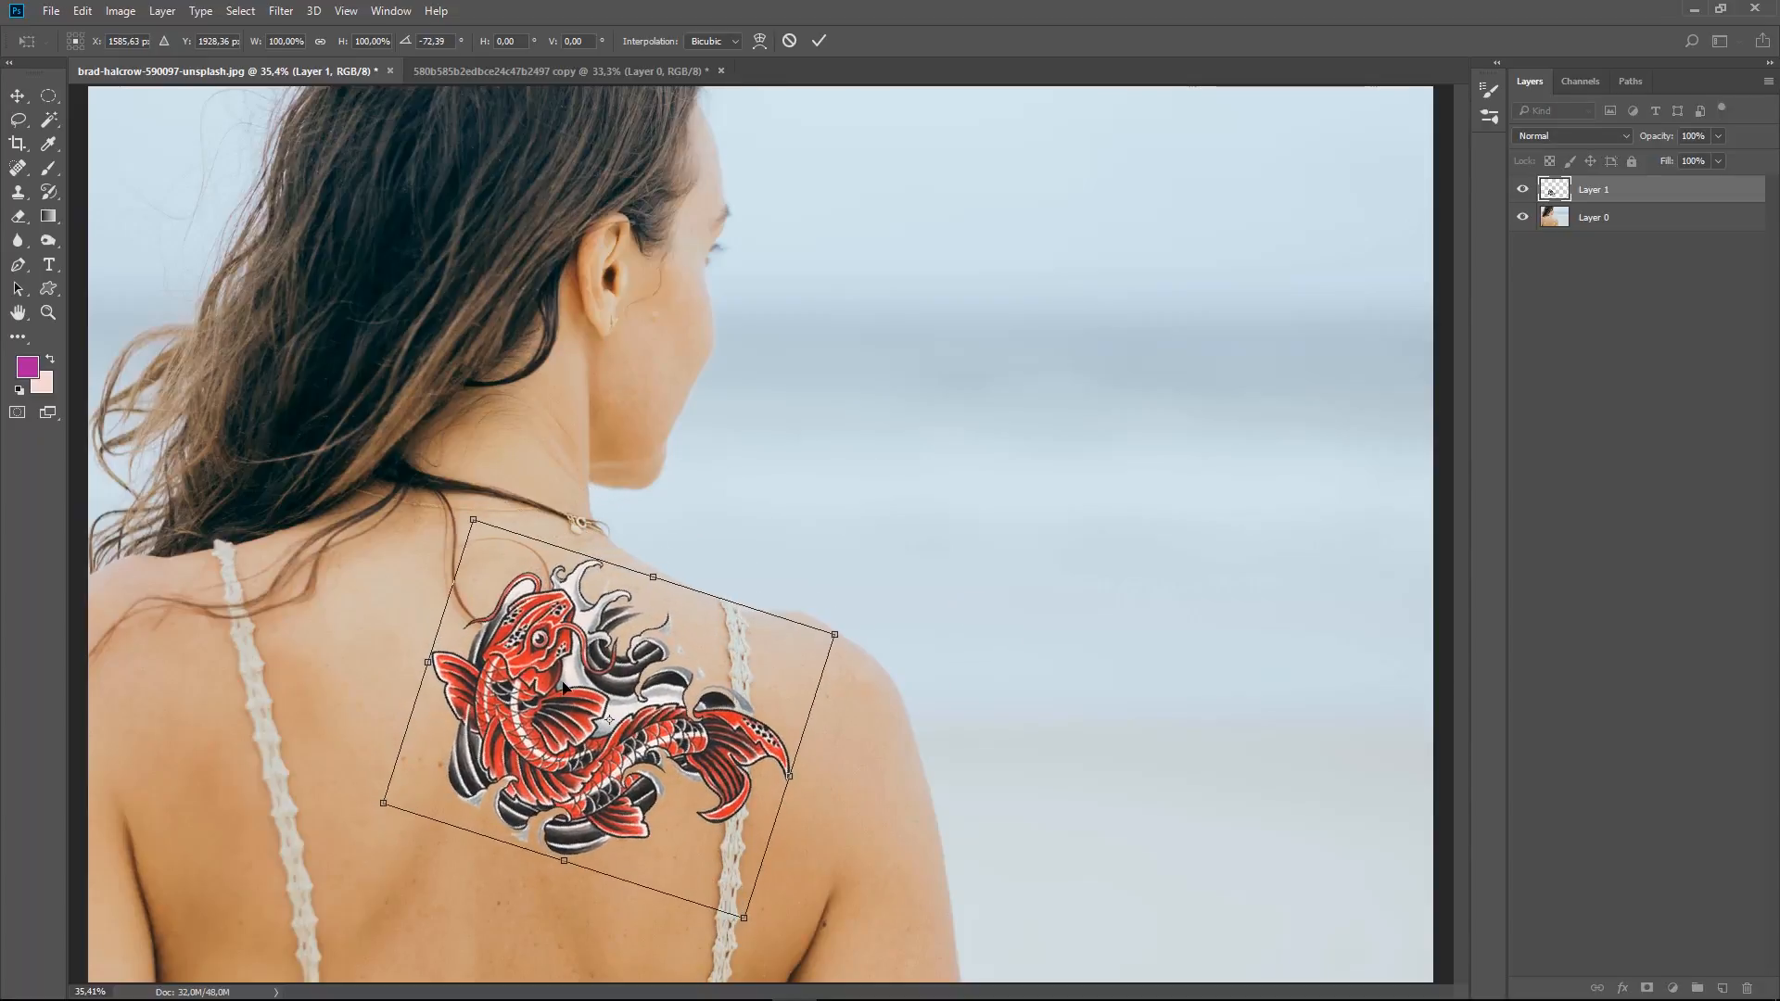
{"action": "left_click_drag", "start_coordinate": [824, 624], "coordinate": [969, 586]}
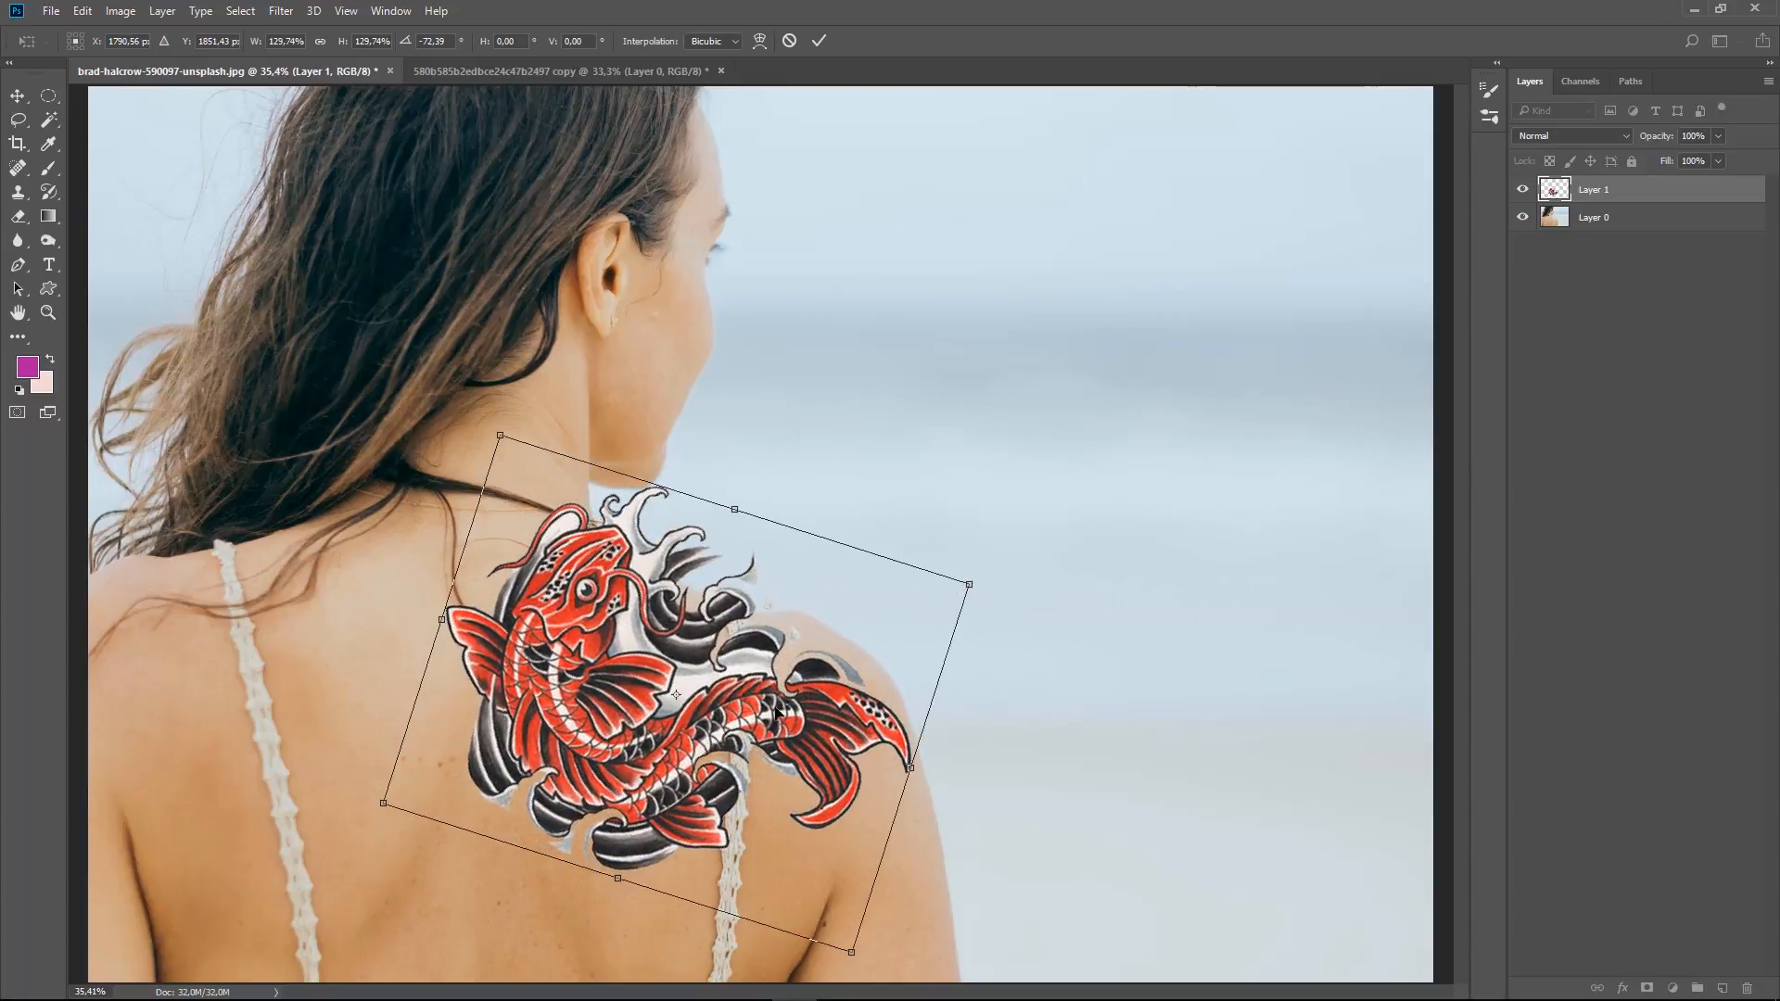
{"action": "mouse_move", "coordinate": [692, 728]}
{"action": "left_mouse_down"}
{"action": "mouse_move", "coordinate": [708, 726]}
{"action": "mouse_move", "coordinate": [682, 740]}
{"action": "left_mouse_up"}
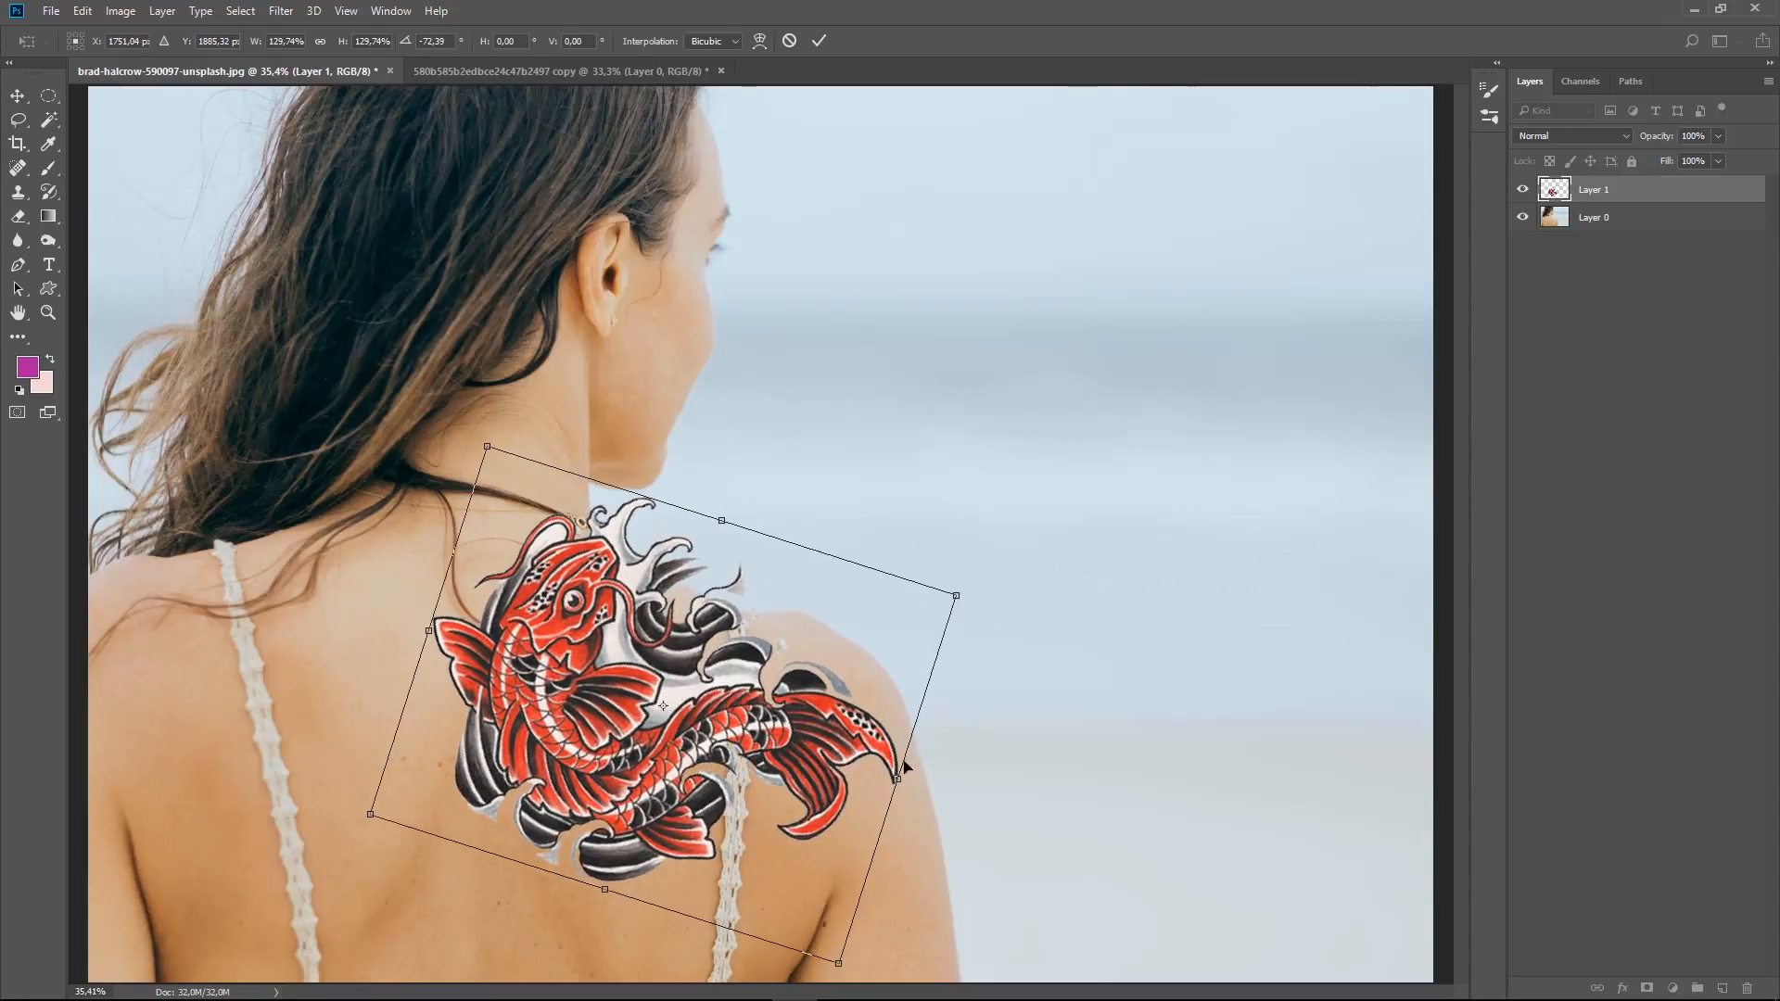
{"action": "left_click_drag", "start_coordinate": [954, 591], "coordinate": [977, 550]}
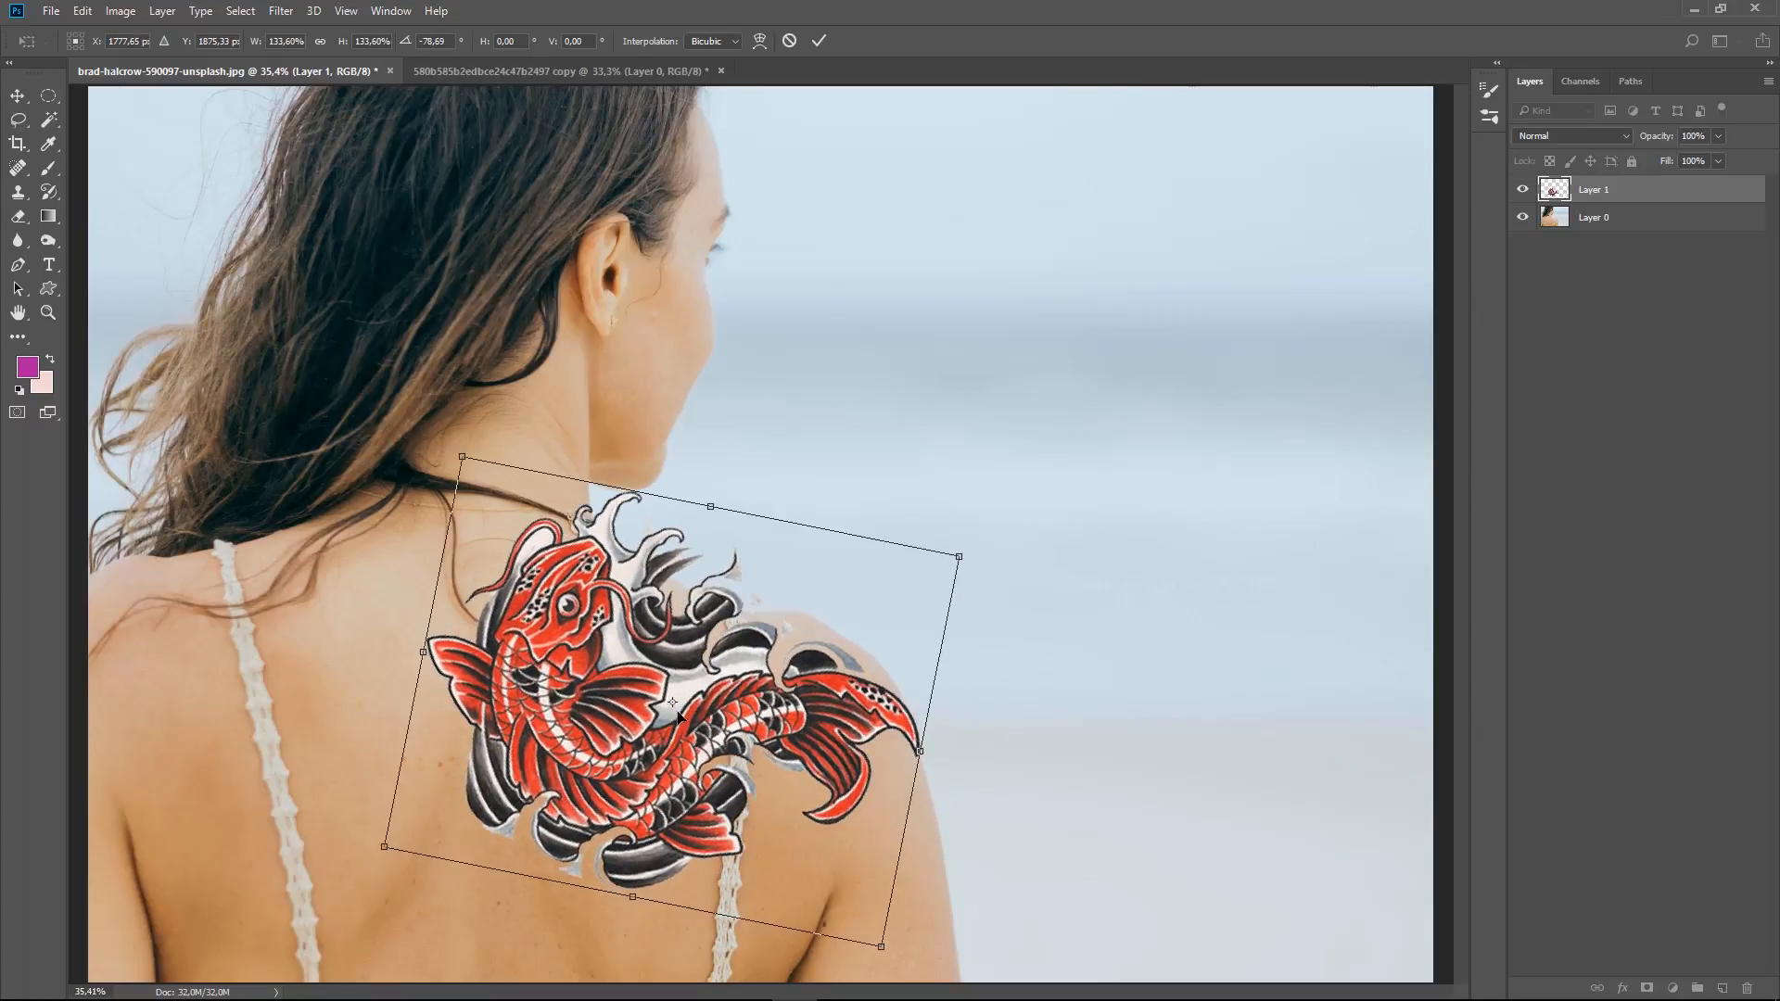
{"action": "mouse_move", "coordinate": [678, 715]}
{"action": "left_mouse_down"}
{"action": "mouse_move", "coordinate": [695, 721]}
{"action": "mouse_move", "coordinate": [685, 739]}
{"action": "left_mouse_up"}
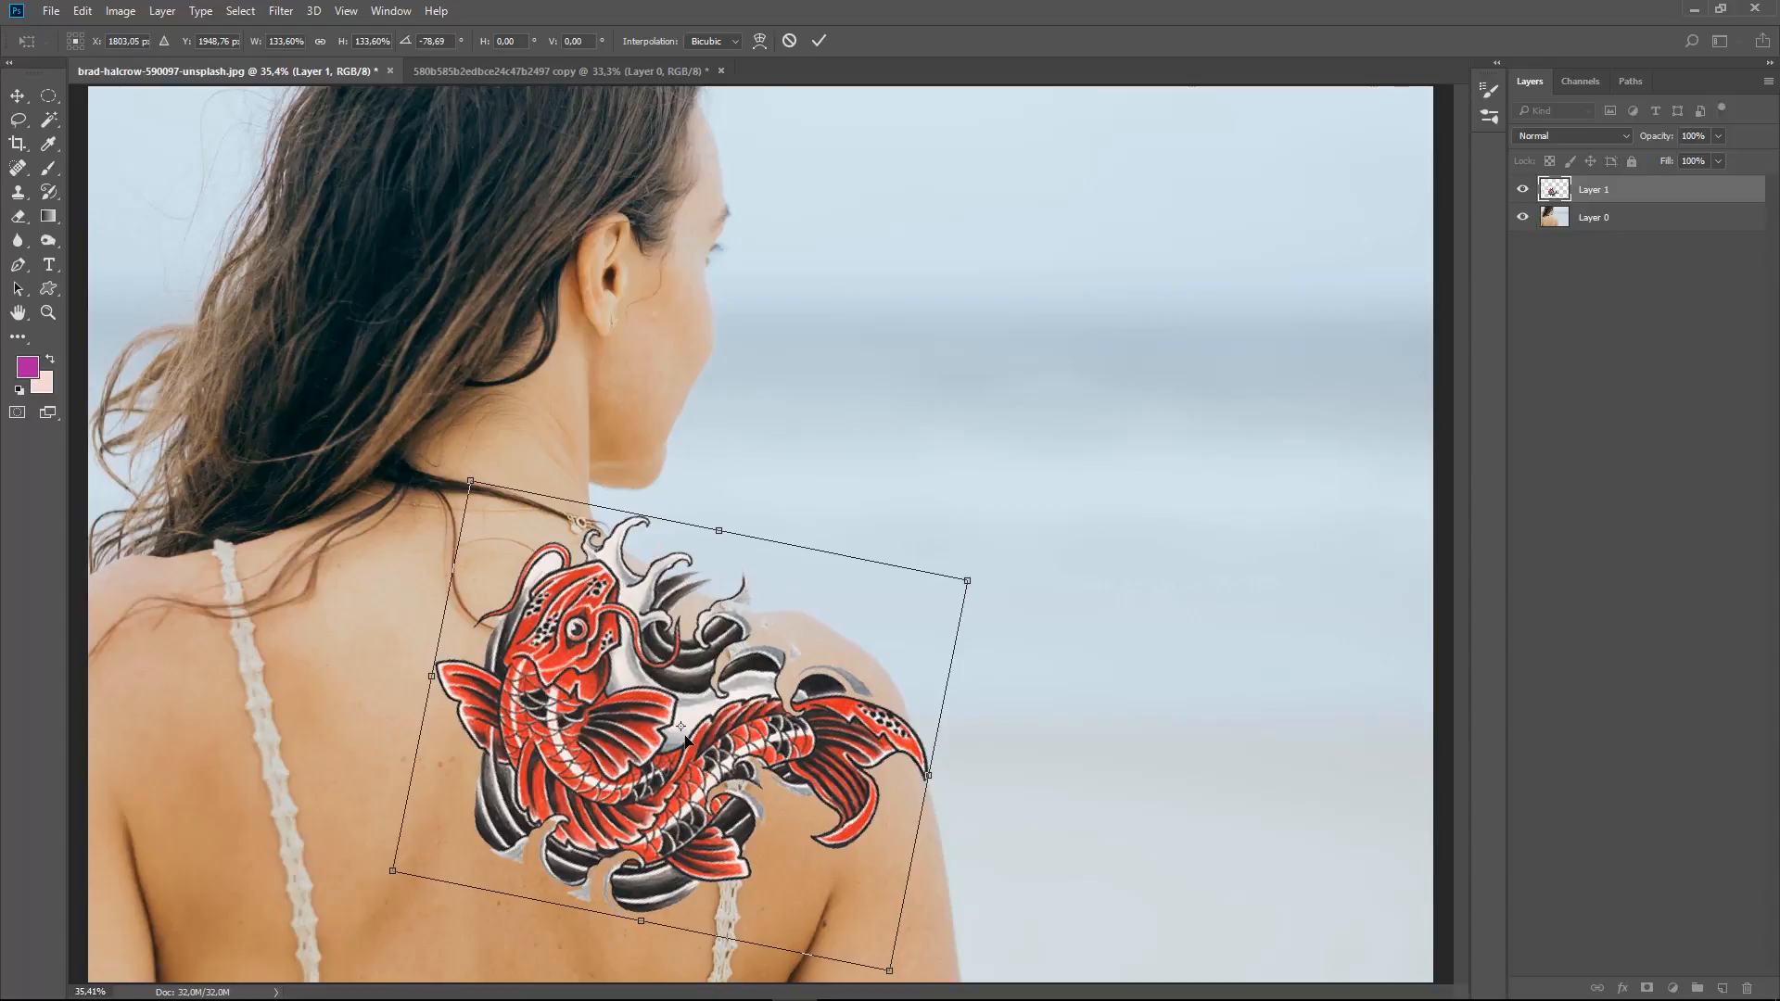
{"action": "left_click_drag", "start_coordinate": [969, 578], "coordinate": [979, 575]}
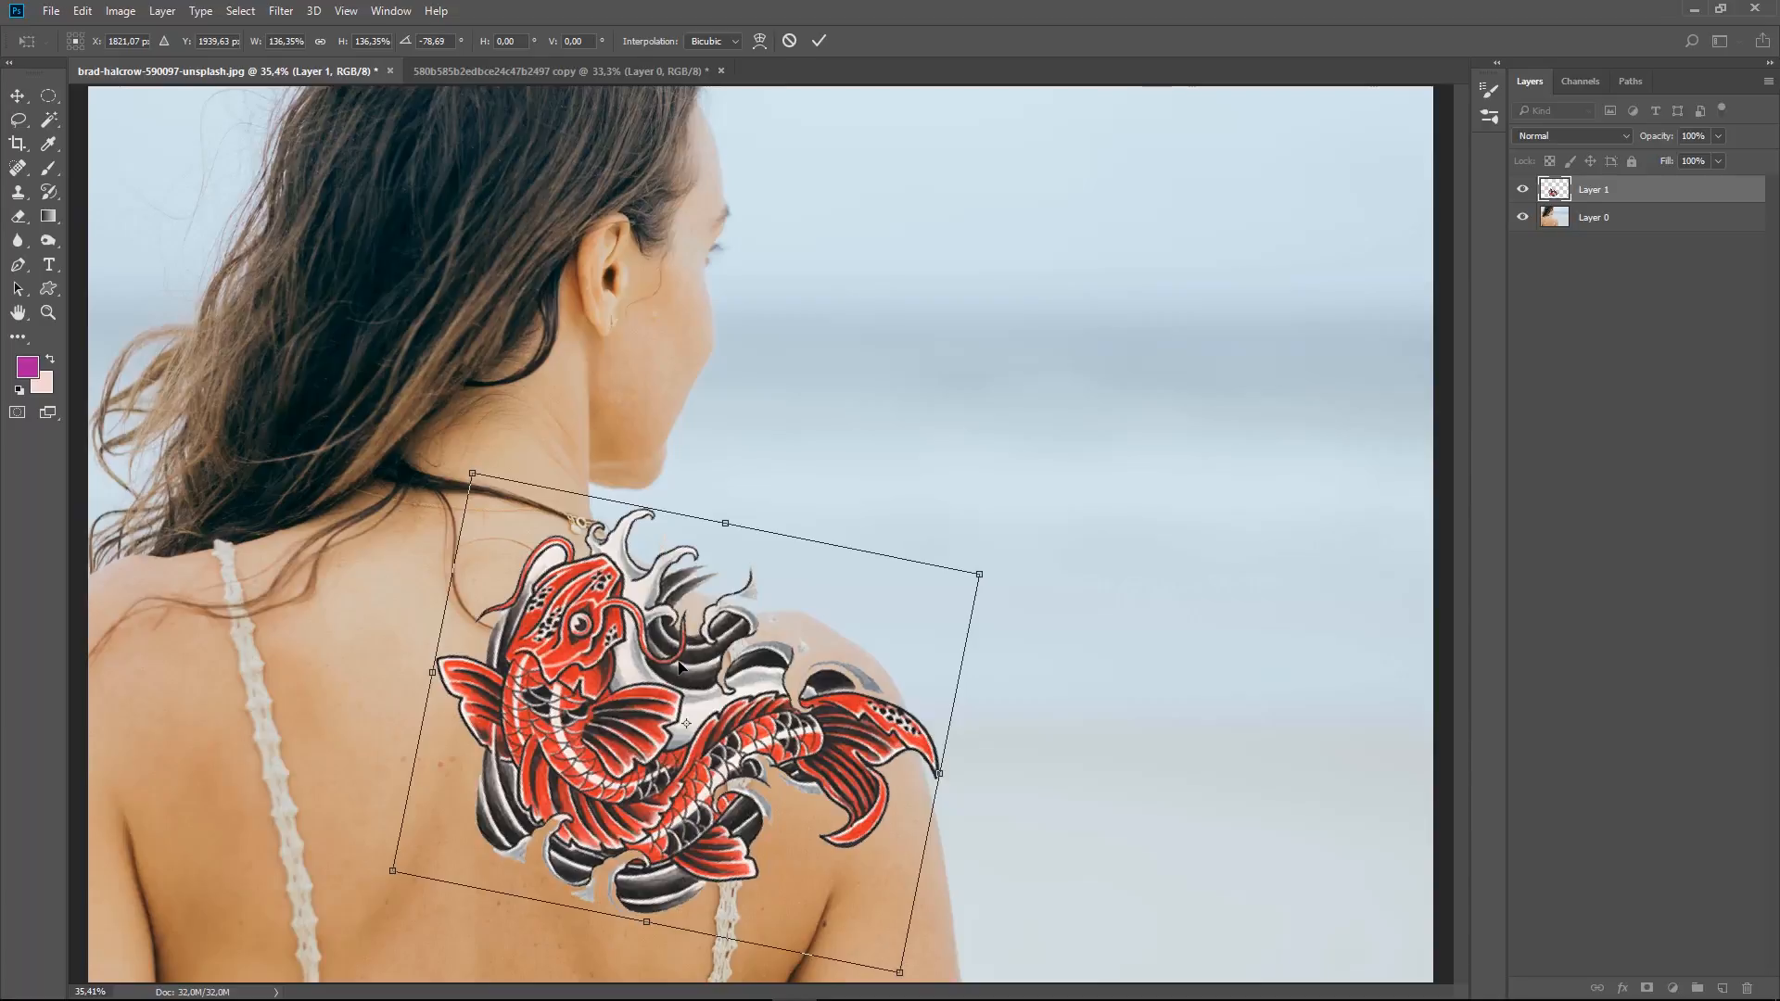
{"action": "key", "text": "Return"}
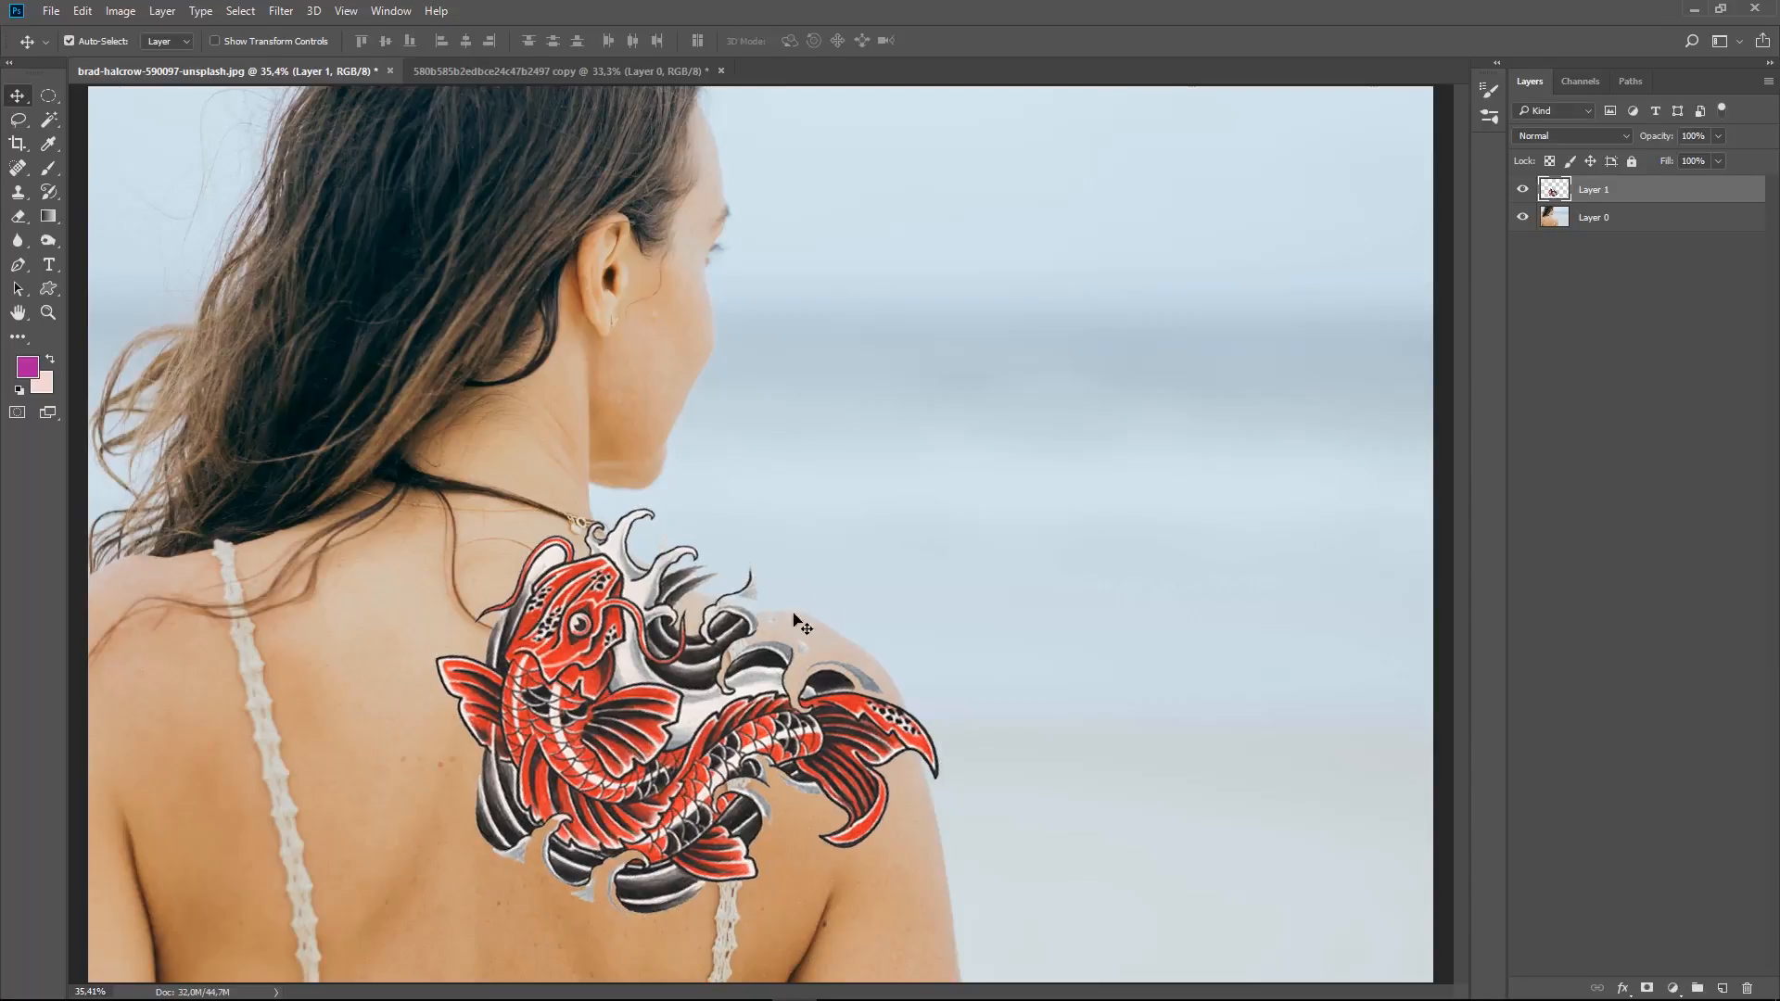
- Convert the tattoo layer, Layer 1, to a smart object and set its blend mode to Multiply
{"action": "right_click", "coordinate": [1625, 193]}
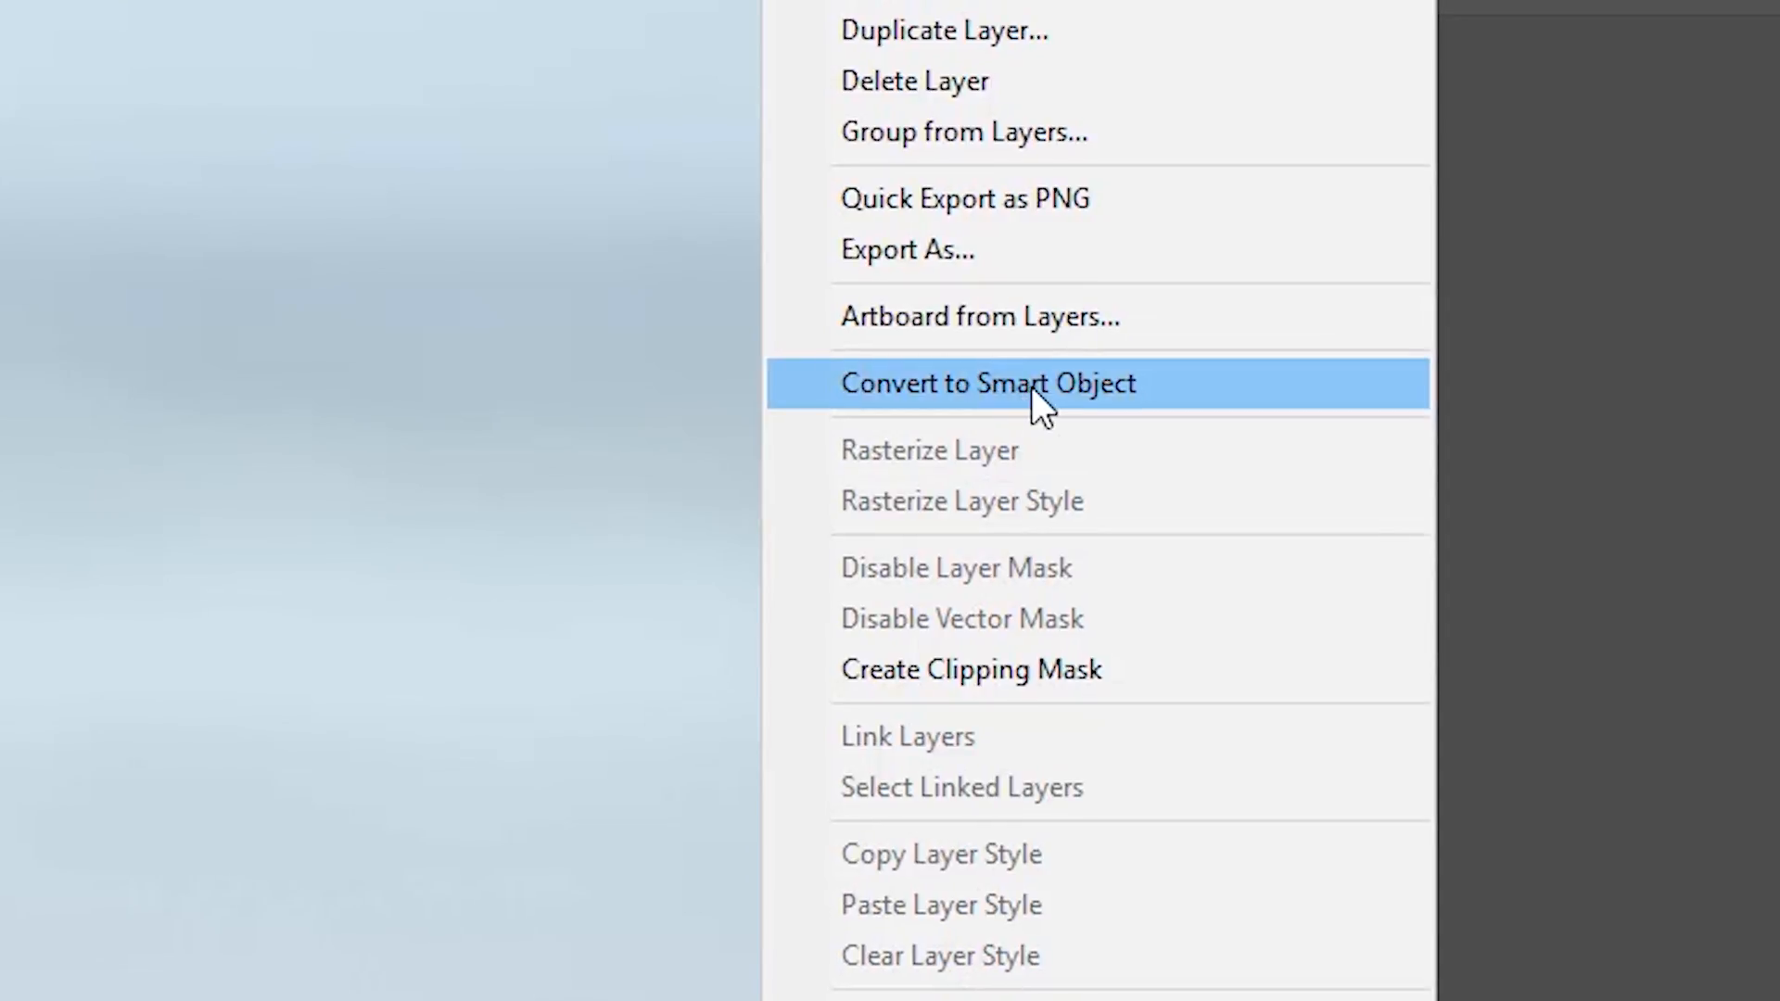
{"action": "left_click", "coordinate": [1057, 384]}
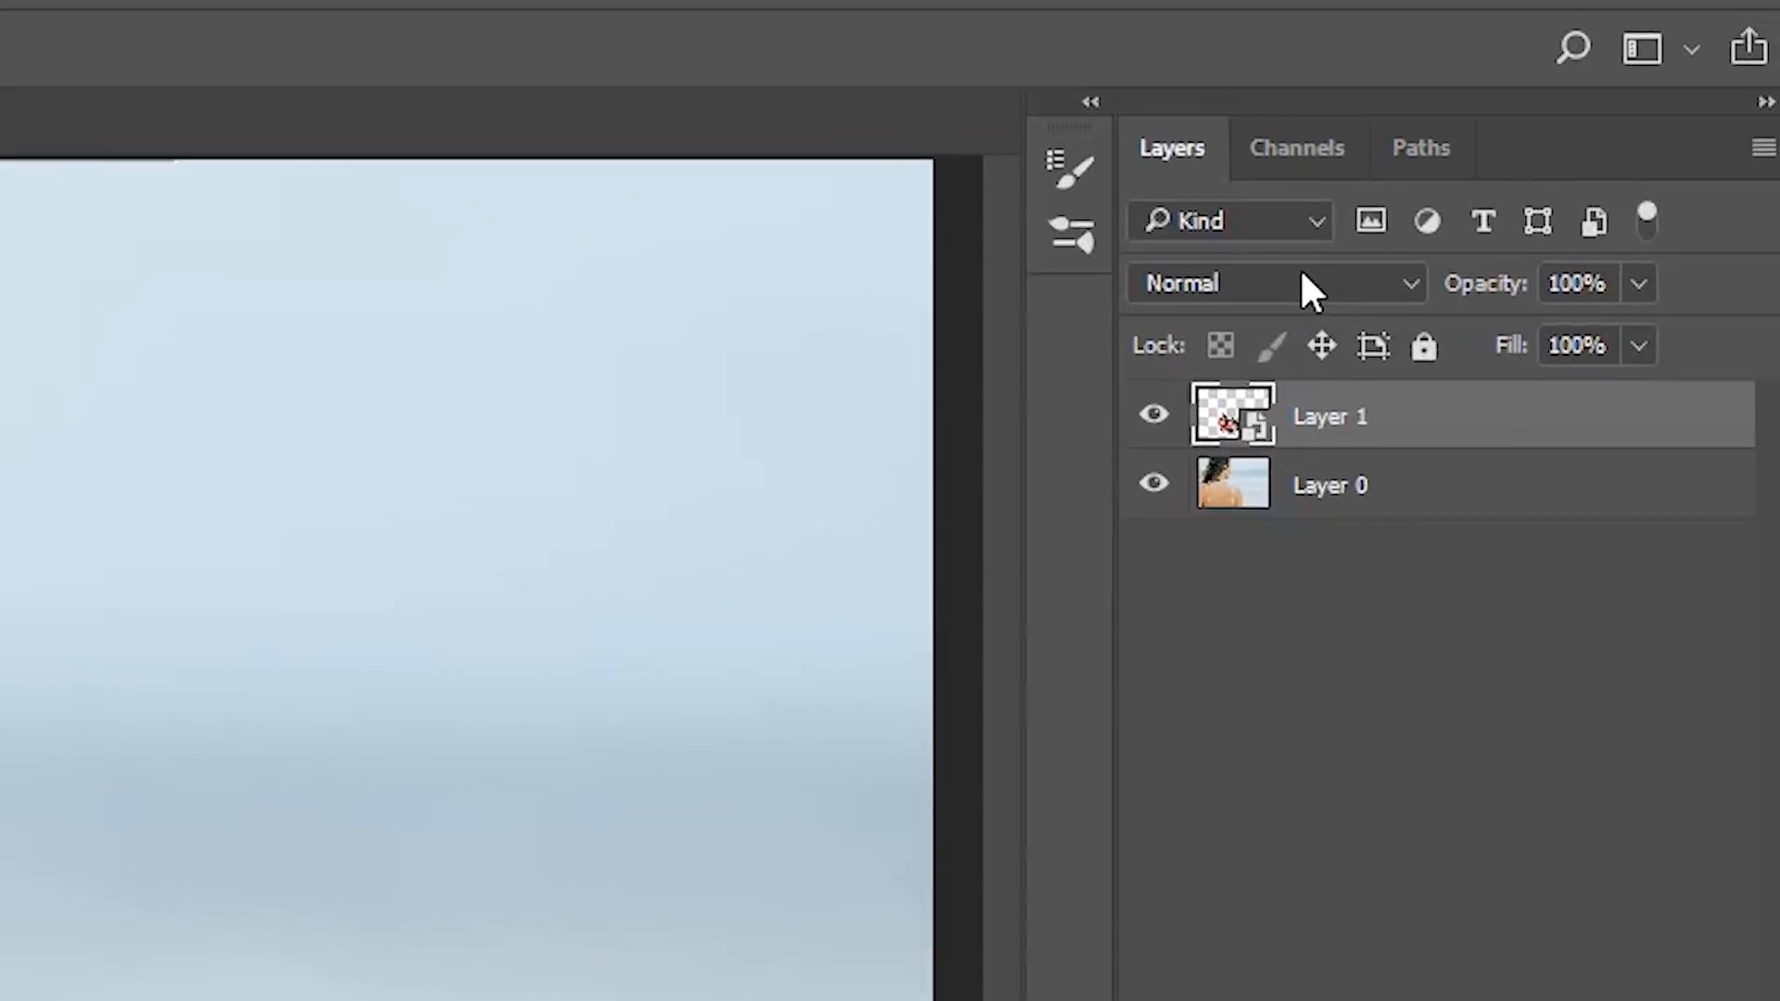
{"action": "left_click", "coordinate": [1582, 136]}
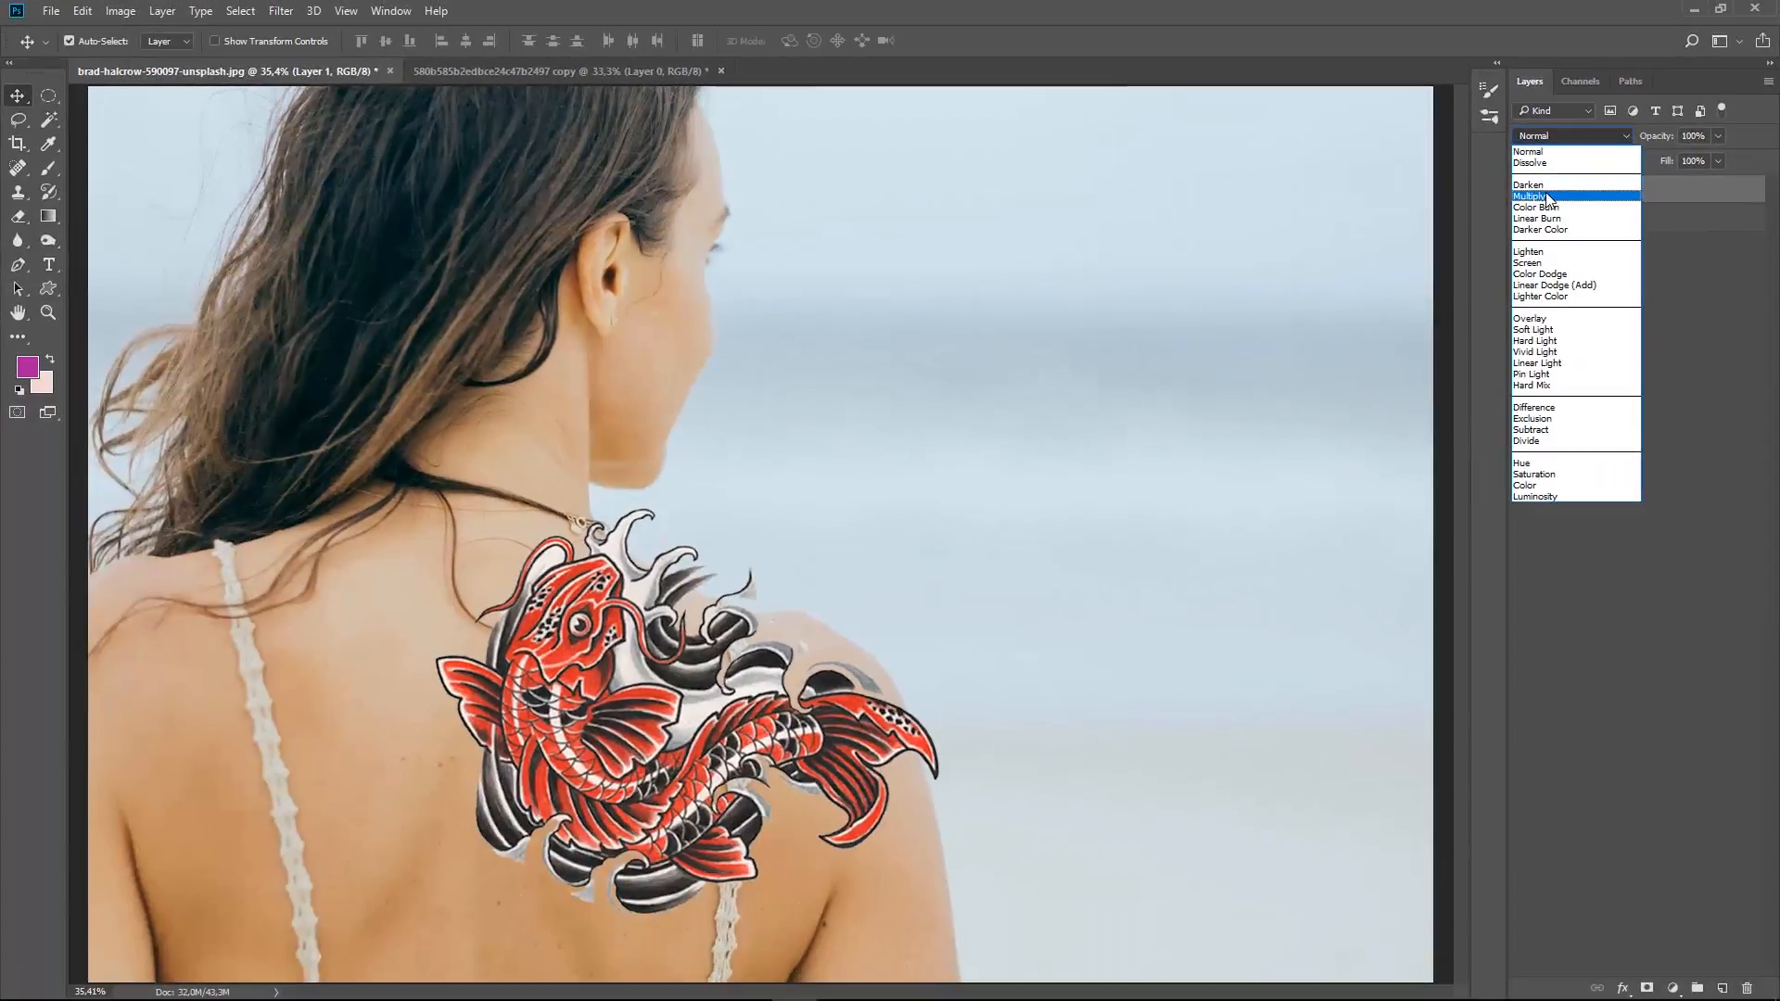
{"action": "left_click", "coordinate": [983, 573]}
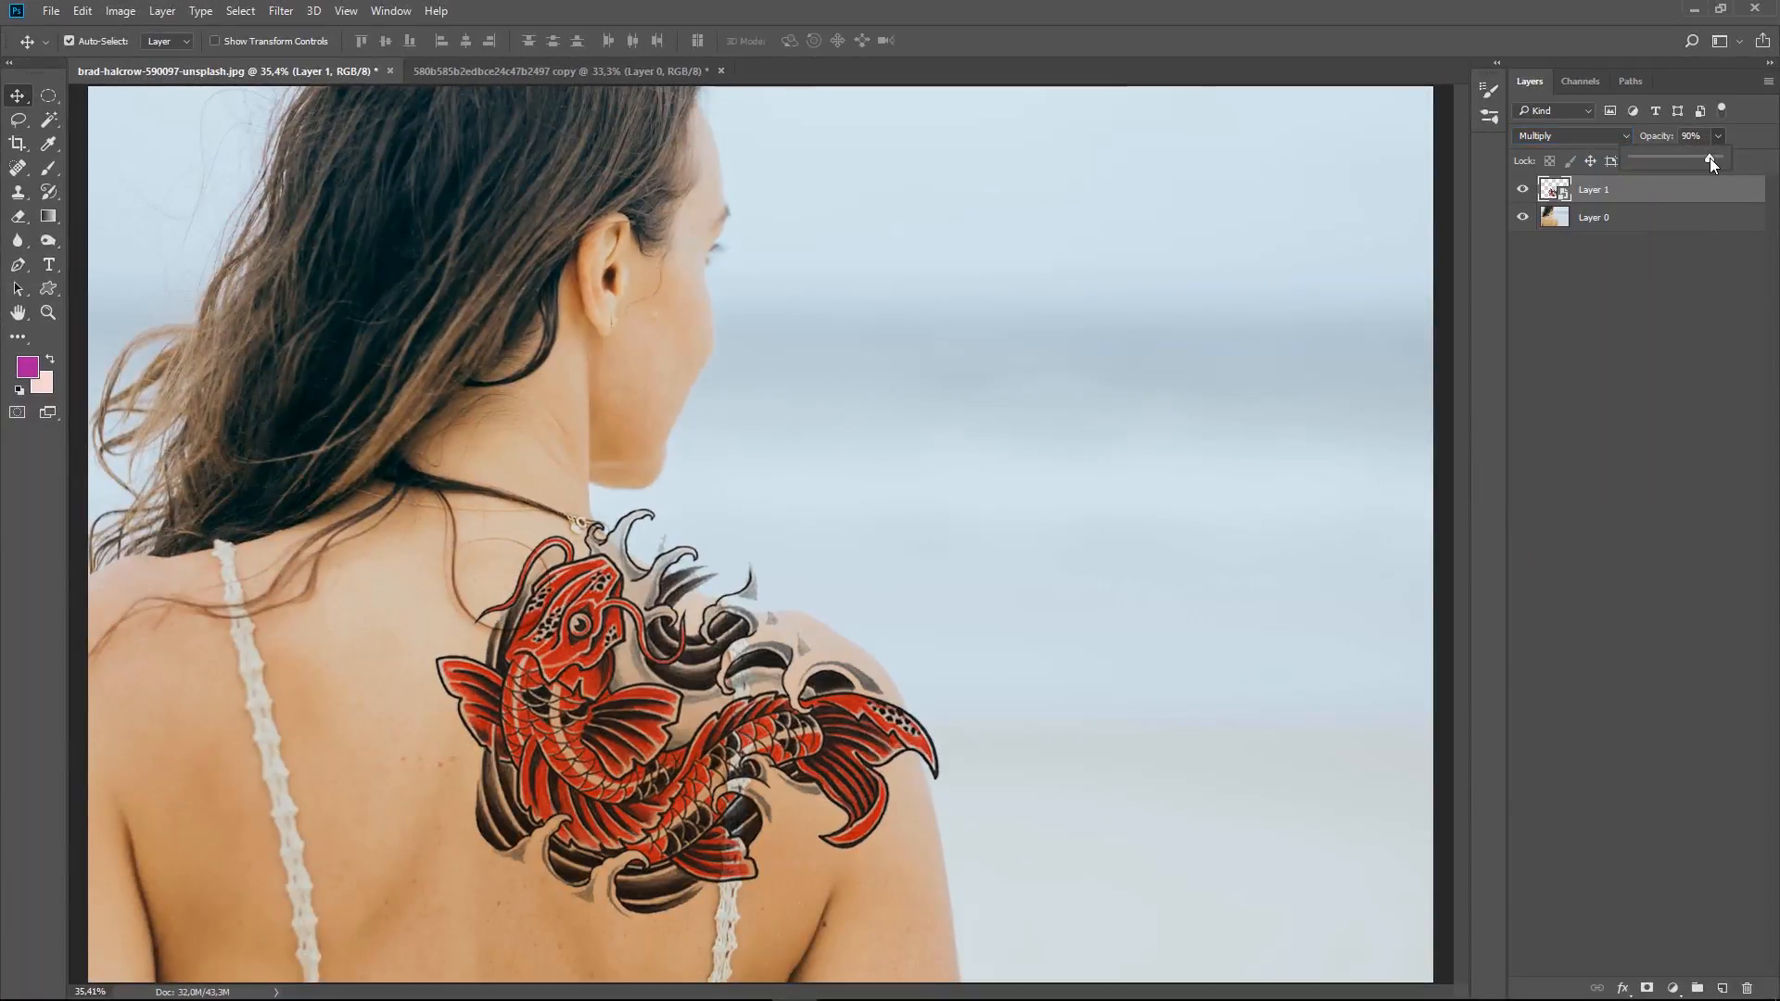
- Lower the opacity of the tattoo layer to 65%
{"action": "left_click_drag", "start_coordinate": [1710, 158], "coordinate": [1701, 158]}
{"action": "left_click", "coordinate": [1646, 196]}
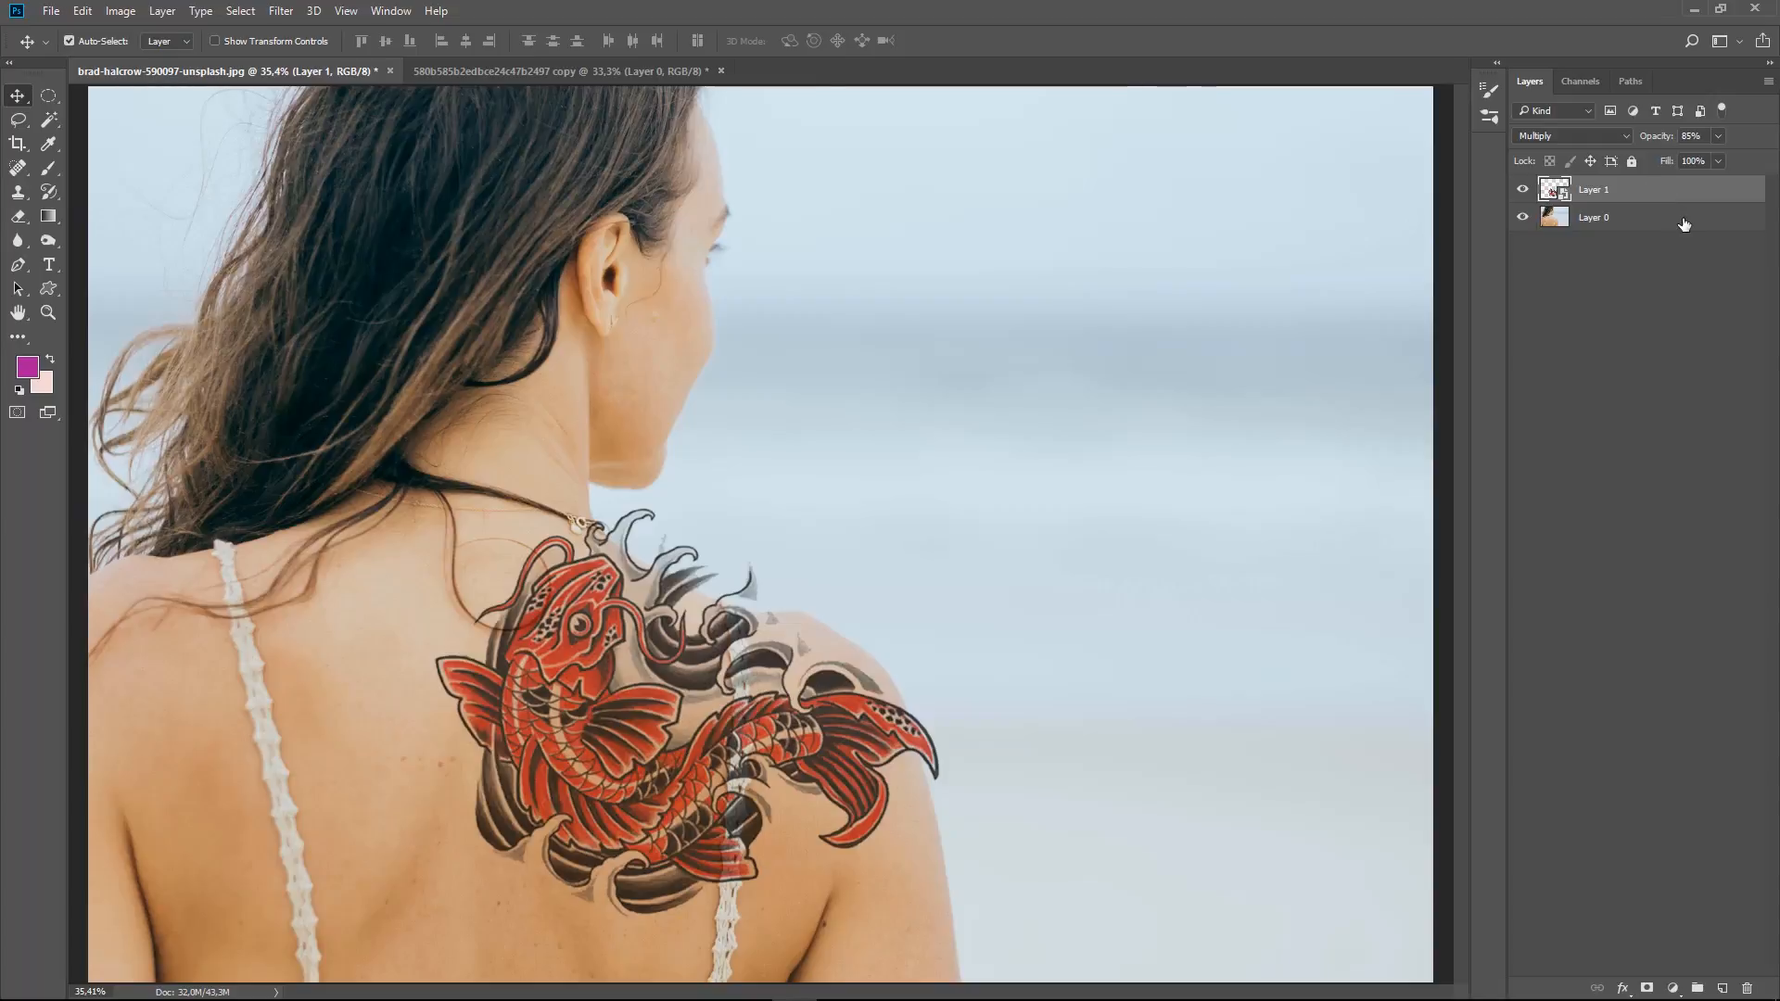
{"action": "key", "text": "6"}
{"action": "key", "text": "5"}
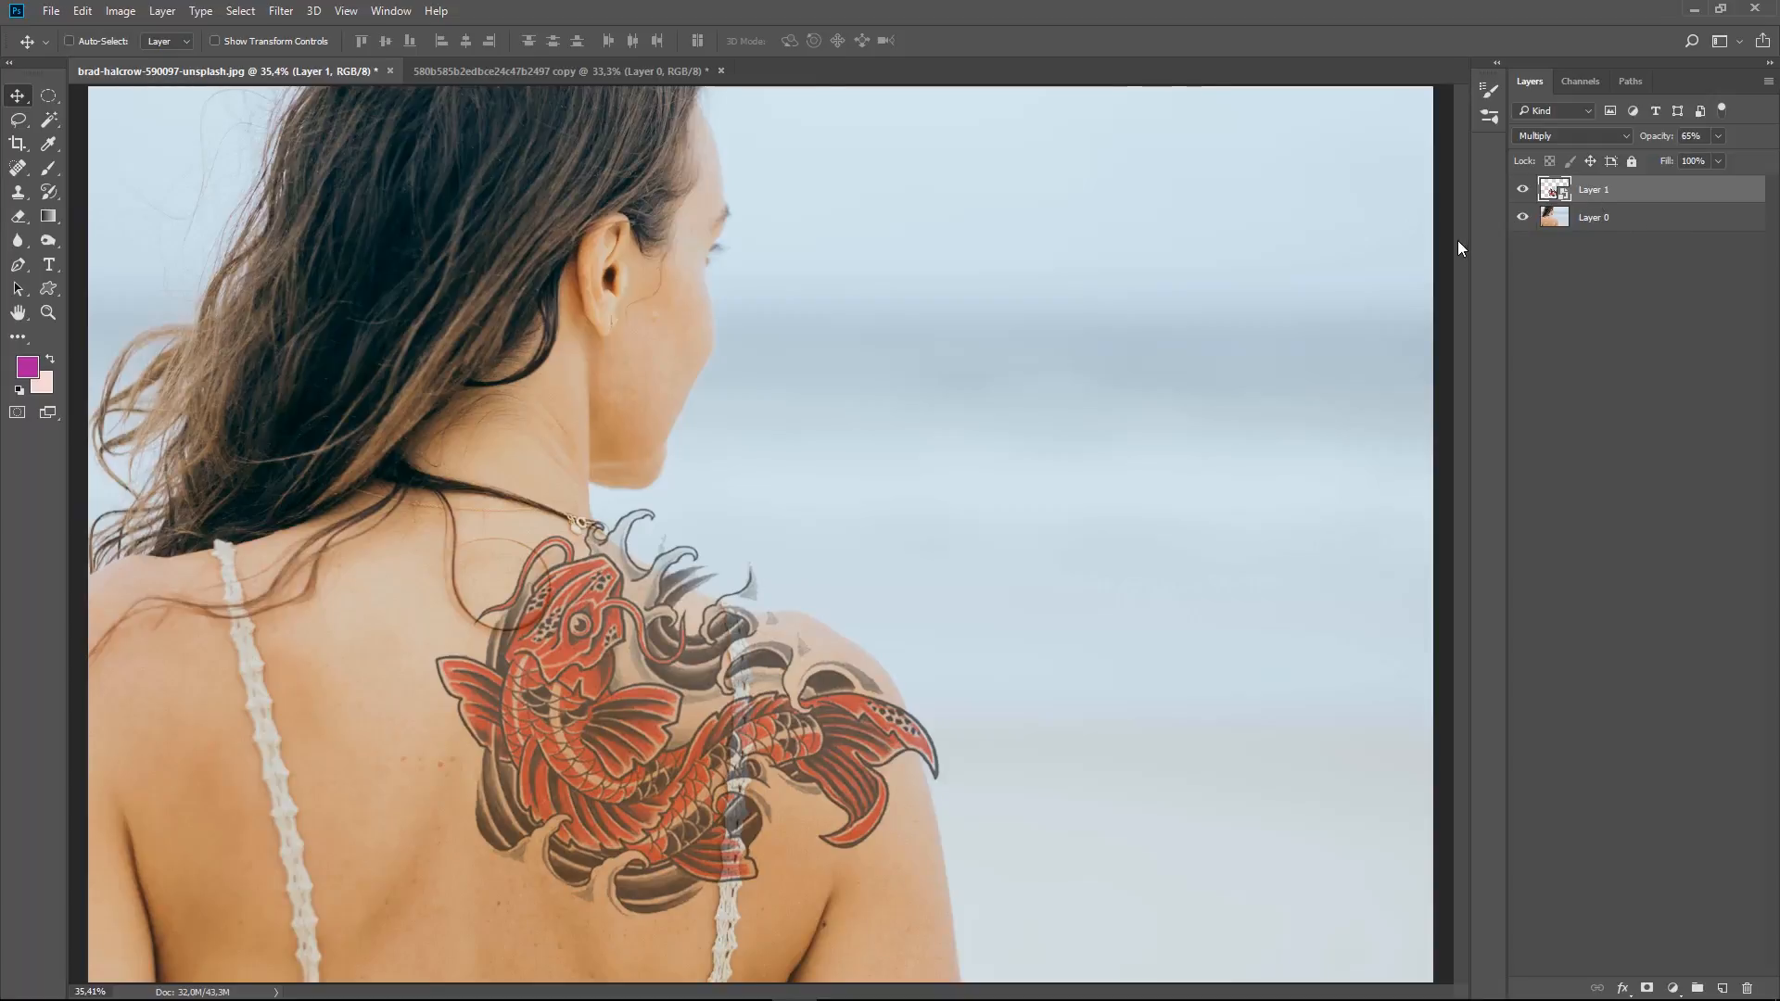
- Warp the koi tattoo to follow the back's curves, bulging its sides outward and pulling its lower edge and lower outer corner inward
{"action": "key", "text": "ctrl+t"}
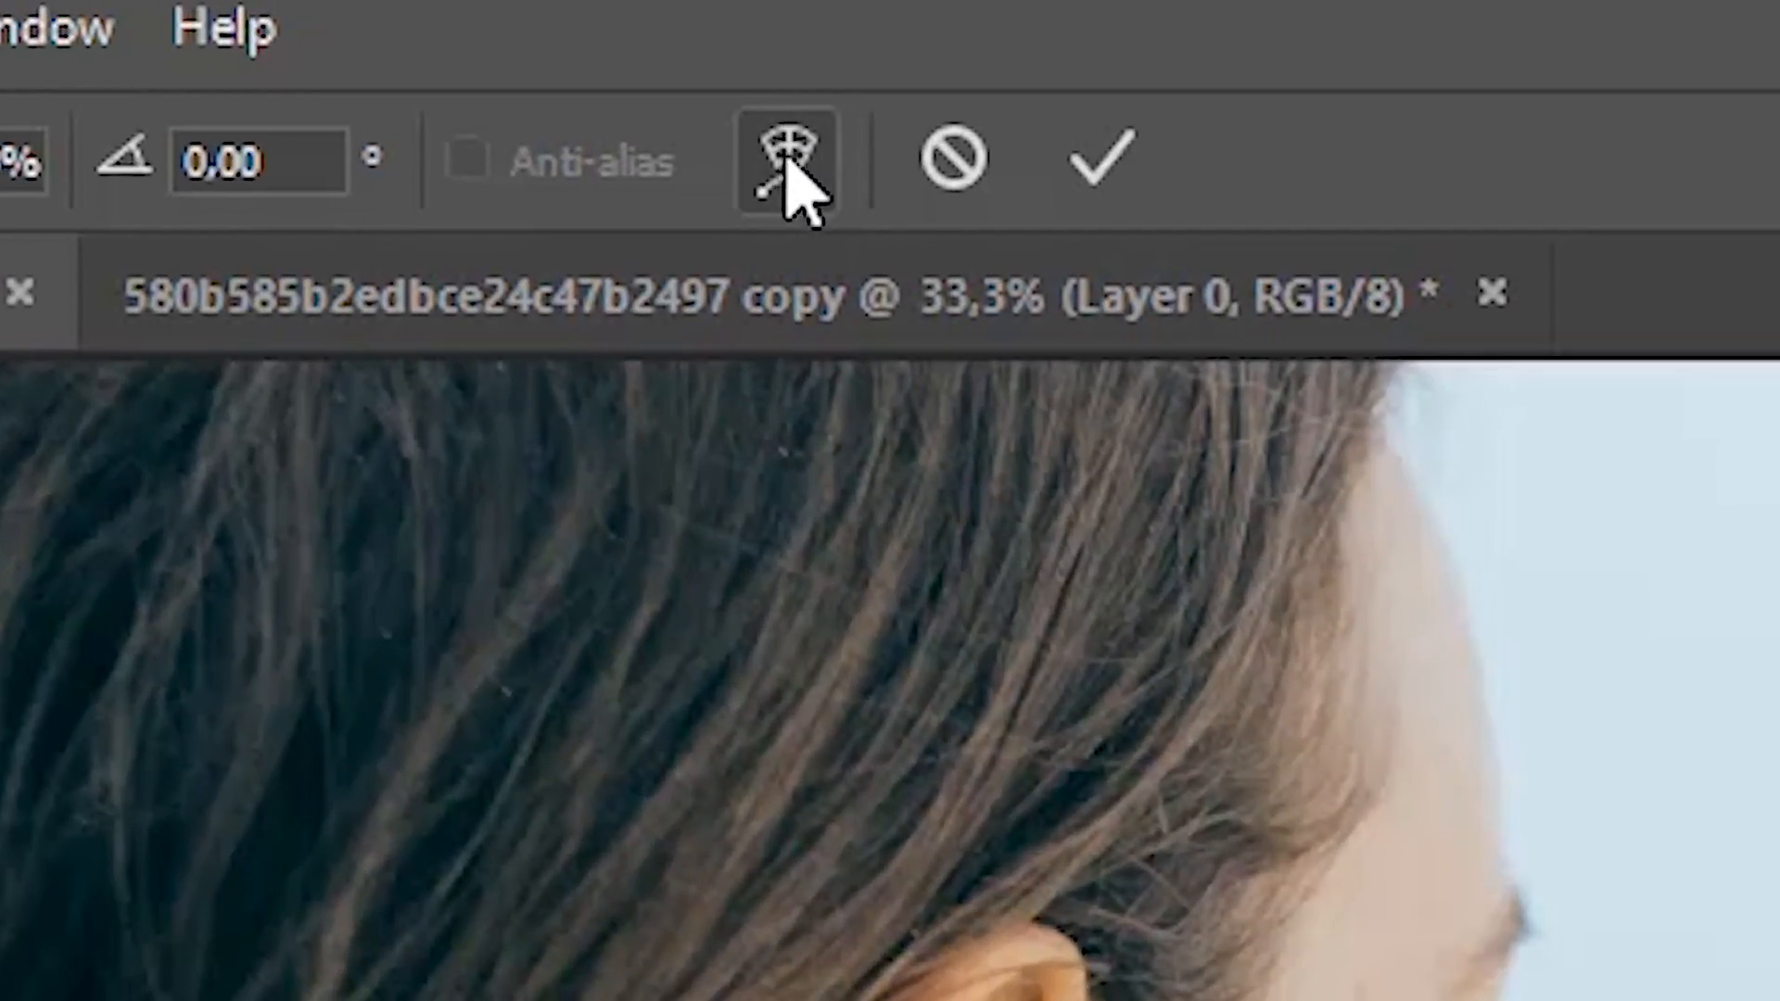
{"action": "left_click", "coordinate": [788, 163]}
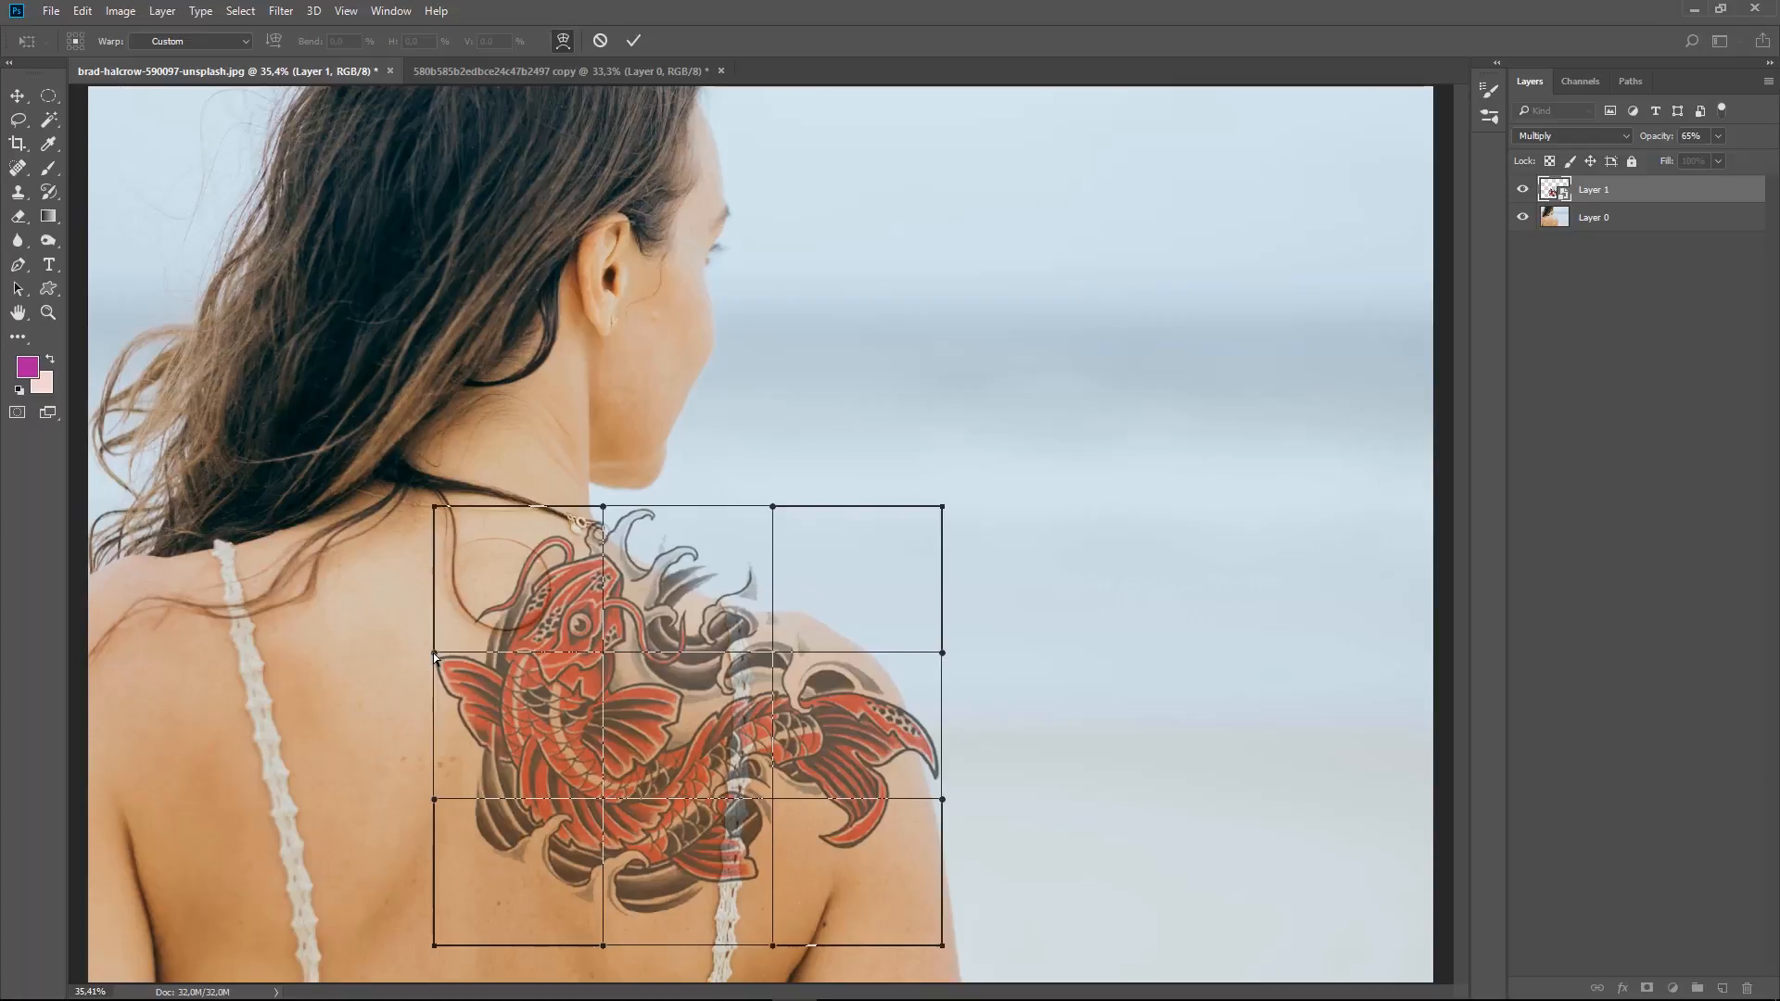
{"action": "left_click_drag", "start_coordinate": [435, 656], "coordinate": [376, 648]}
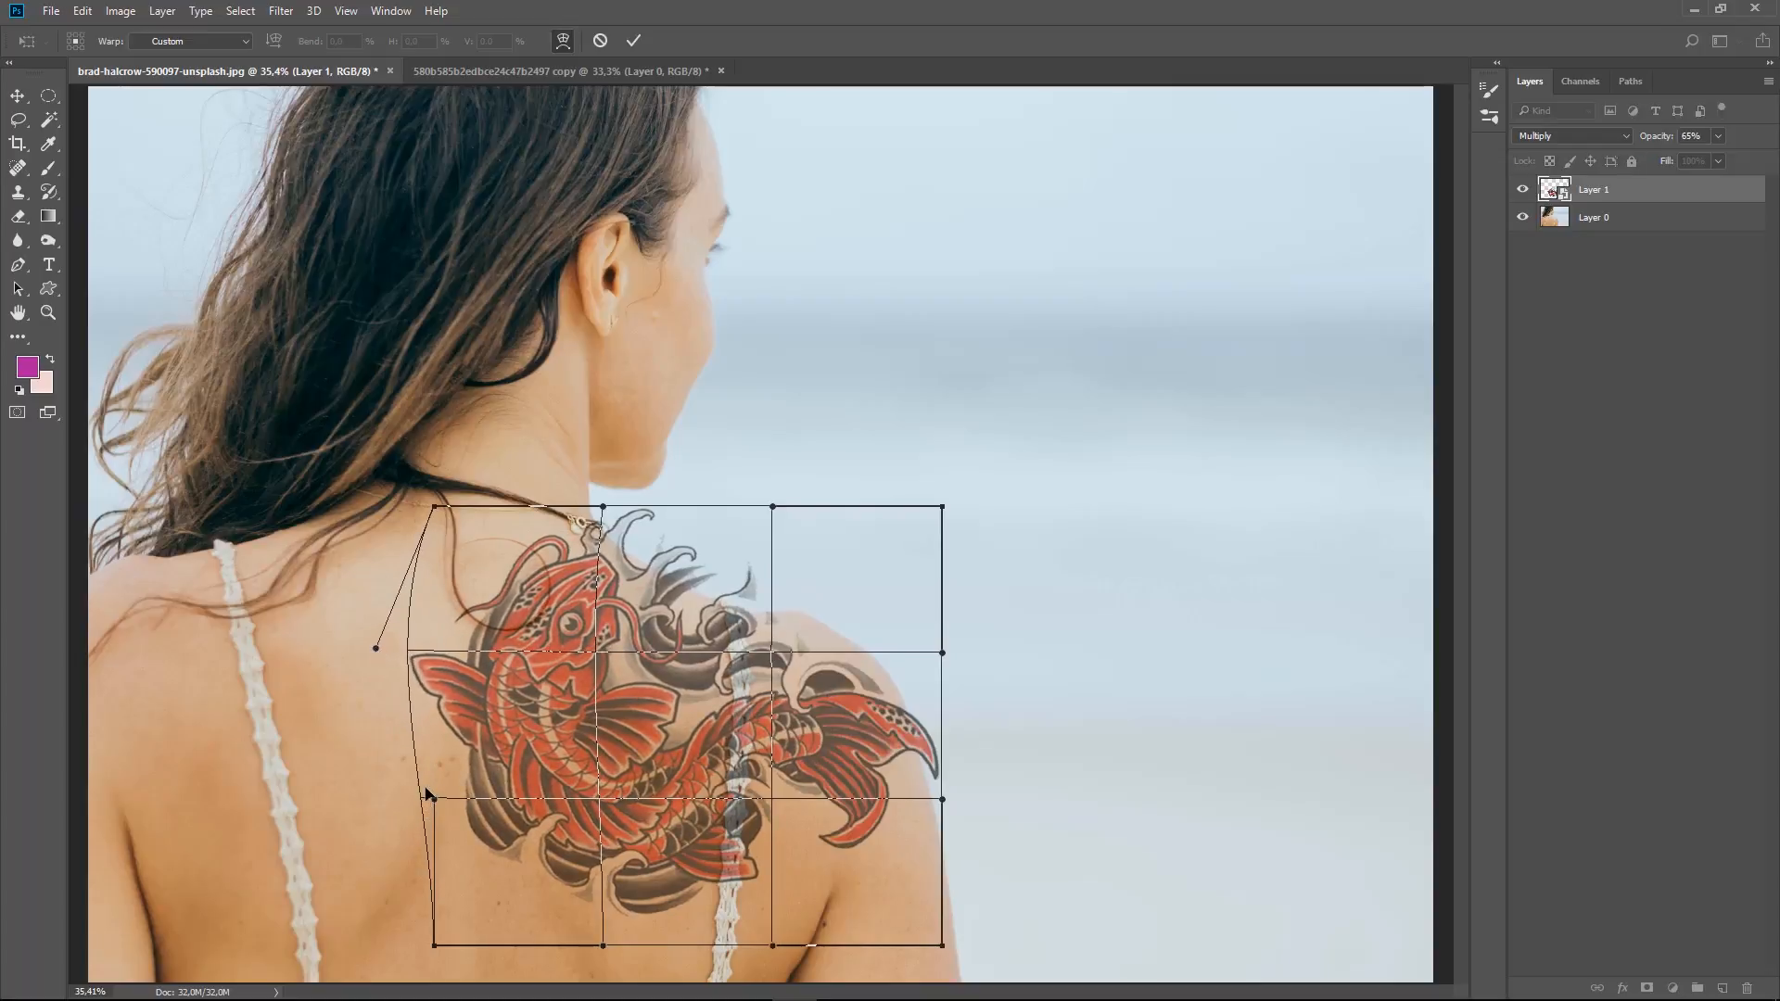
{"action": "left_click_drag", "start_coordinate": [432, 797], "coordinate": [405, 795]}
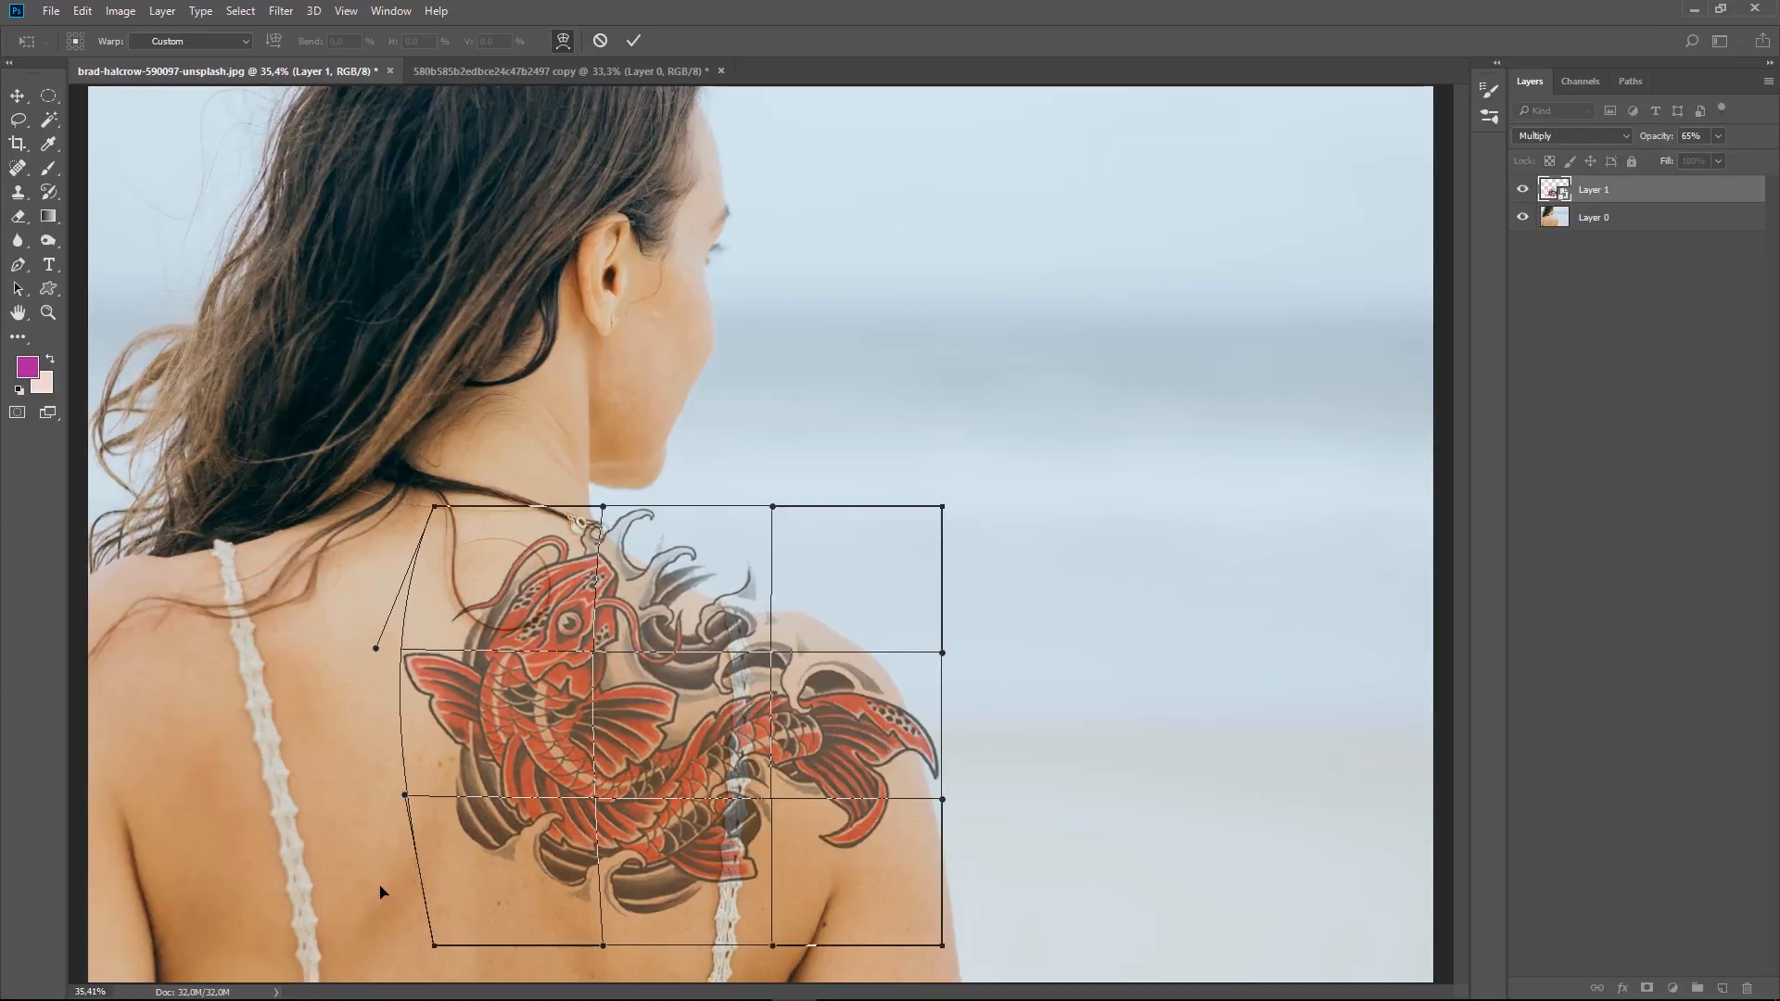
{"action": "left_click_drag", "start_coordinate": [604, 945], "coordinate": [516, 914]}
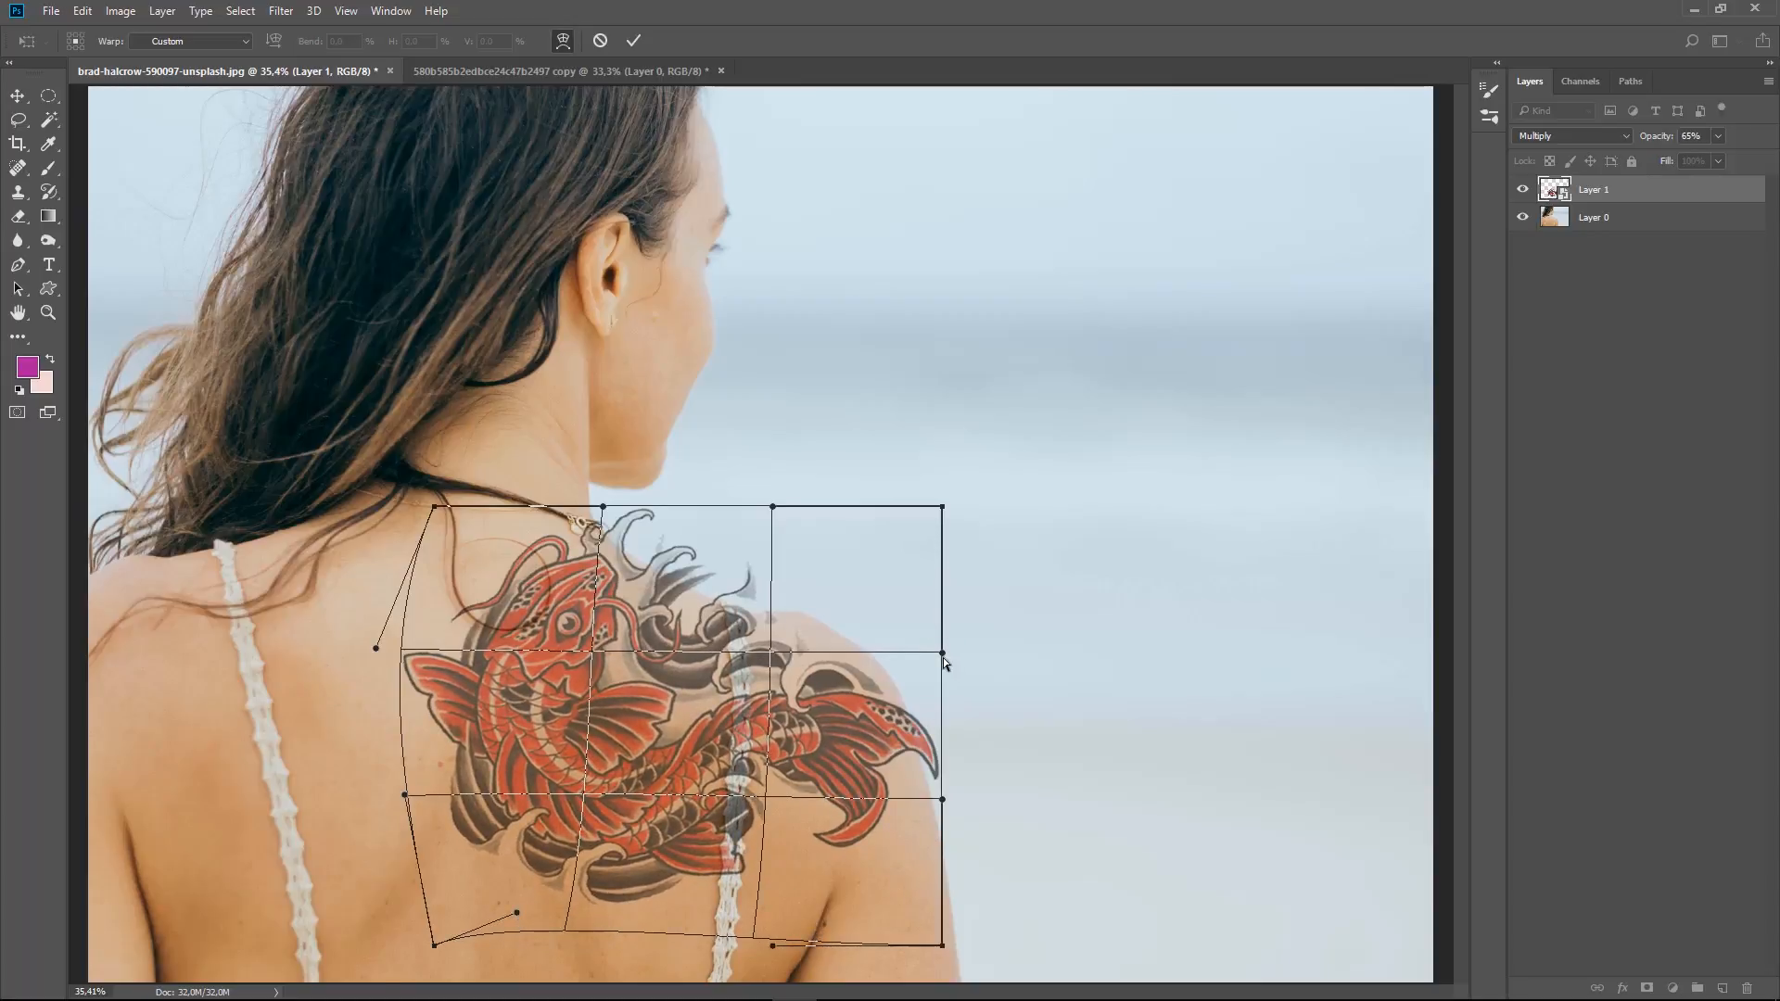
{"action": "left_click_drag", "start_coordinate": [943, 653], "coordinate": [992, 614]}
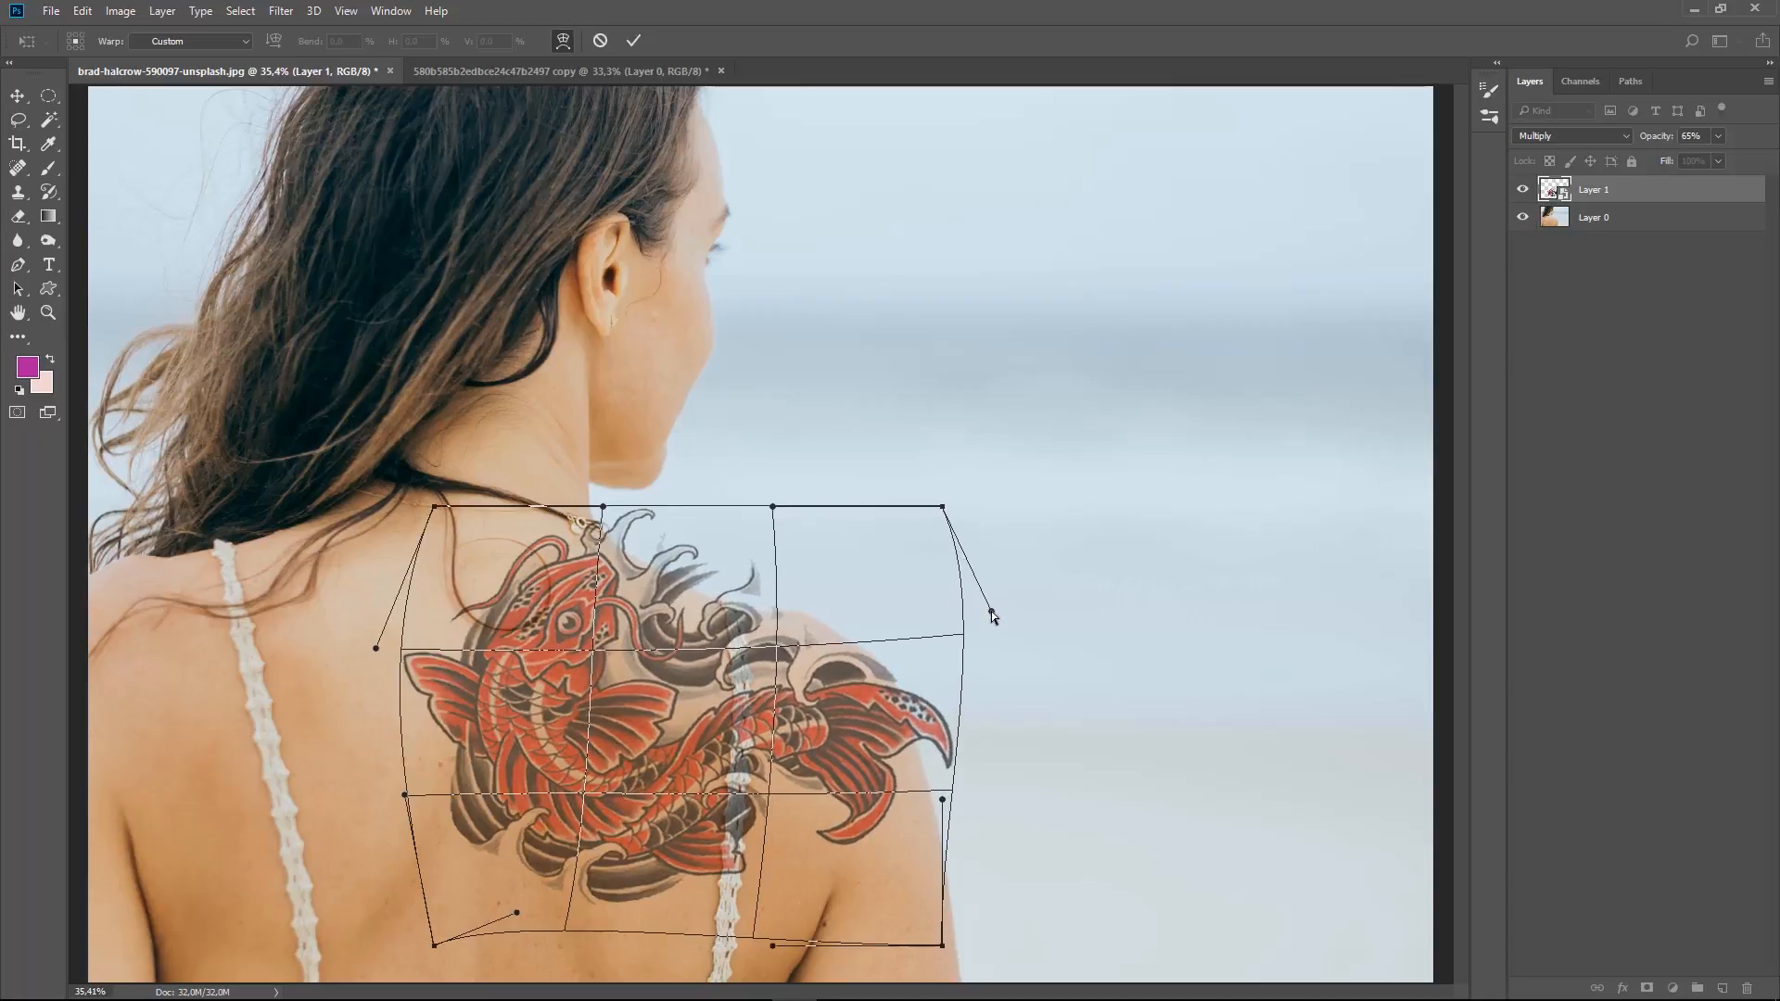
{"action": "left_click_drag", "start_coordinate": [942, 947], "coordinate": [853, 931]}
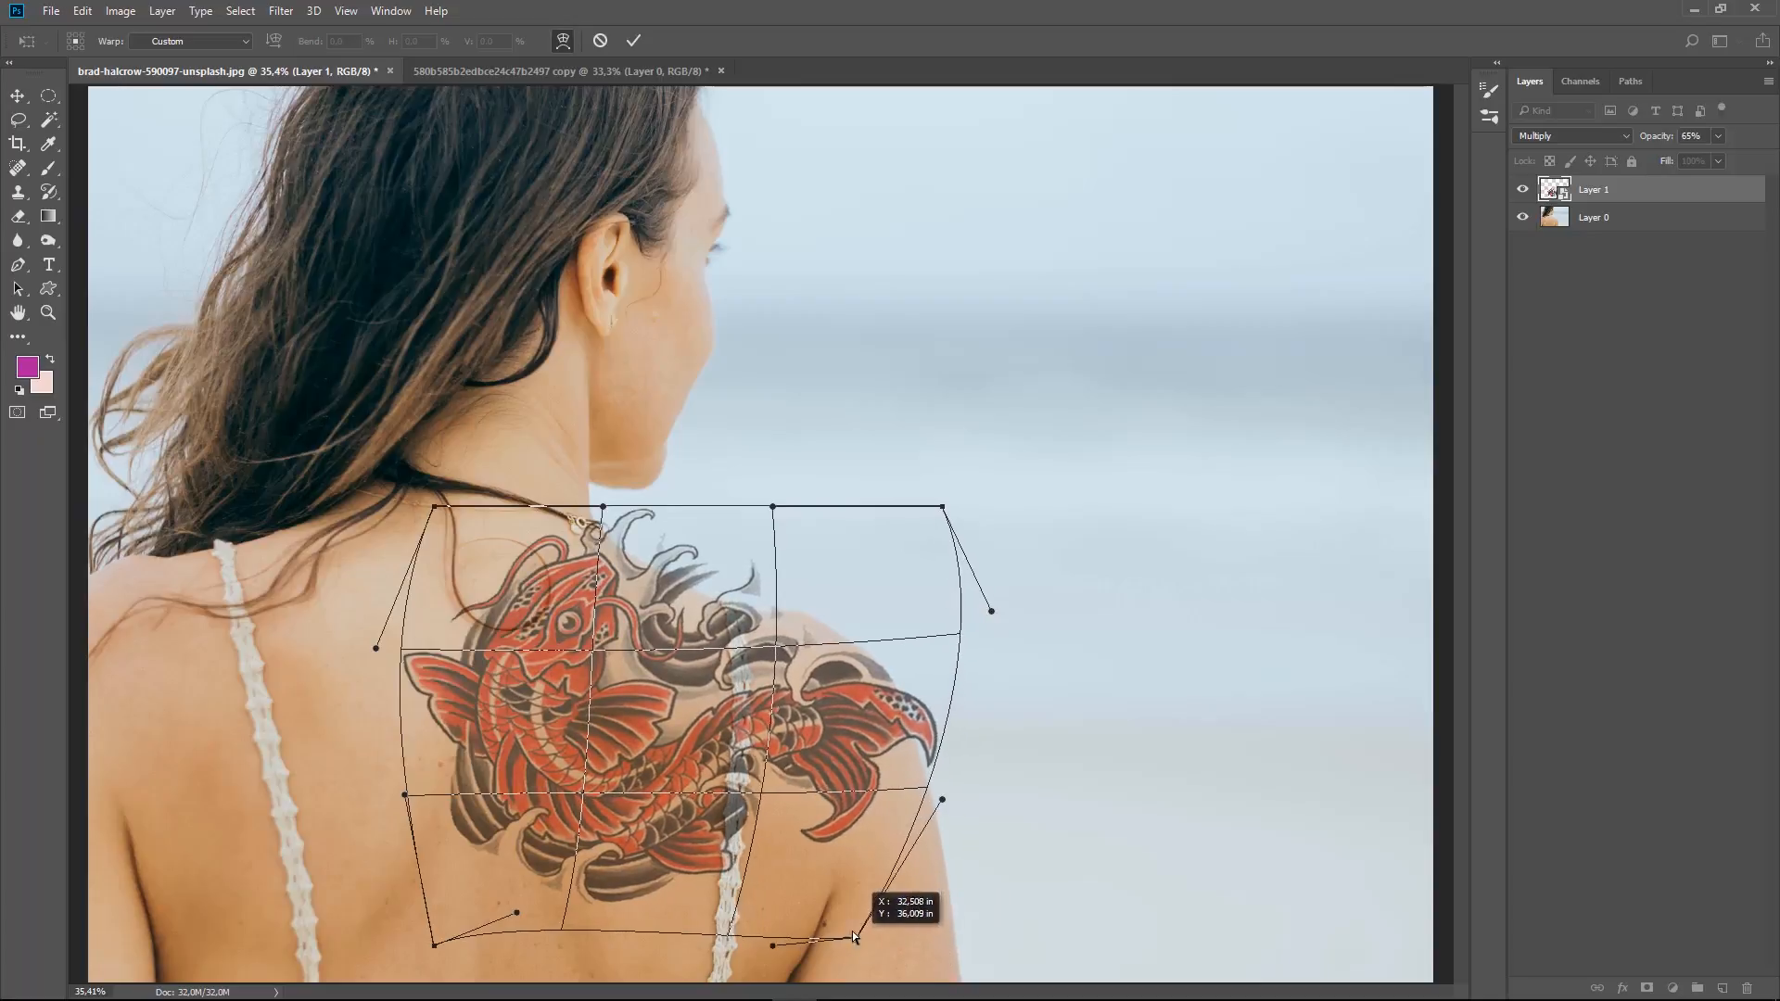
{"action": "left_click_drag", "start_coordinate": [942, 800], "coordinate": [970, 846]}
{"action": "left_click_drag", "start_coordinate": [577, 810], "coordinate": [569, 819]}
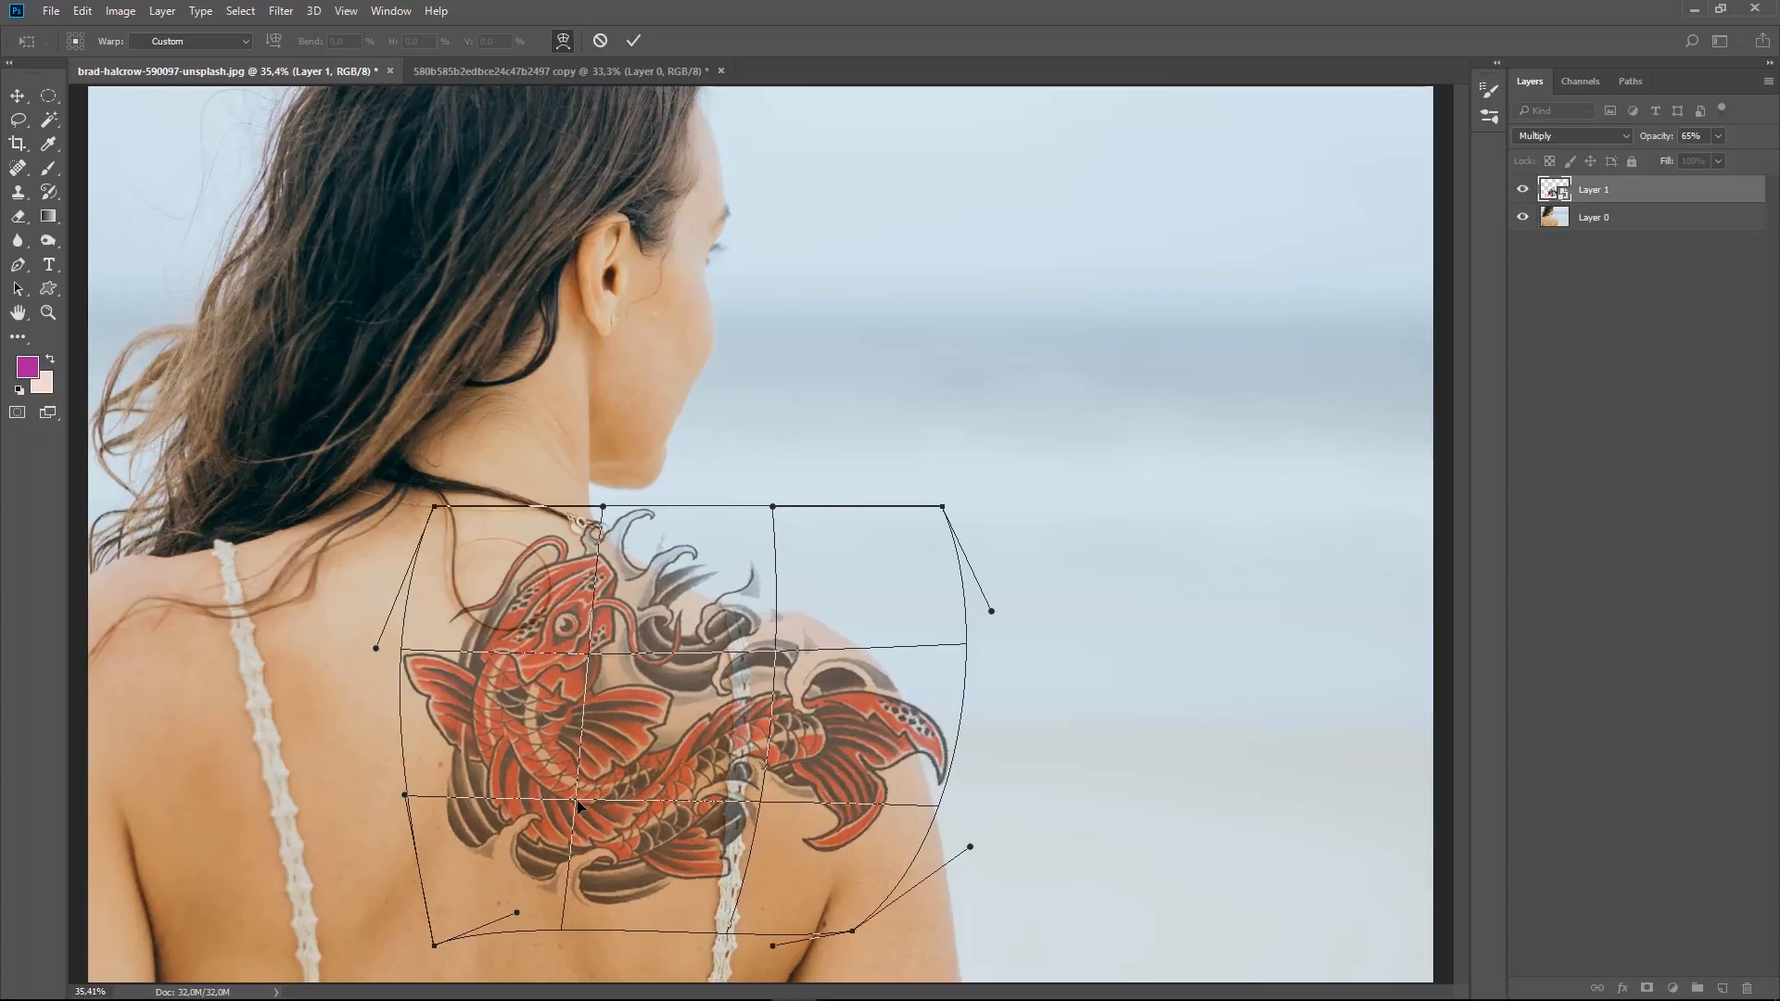
{"action": "left_click_drag", "start_coordinate": [603, 508], "coordinate": [612, 530]}
{"action": "key", "text": "Return"}
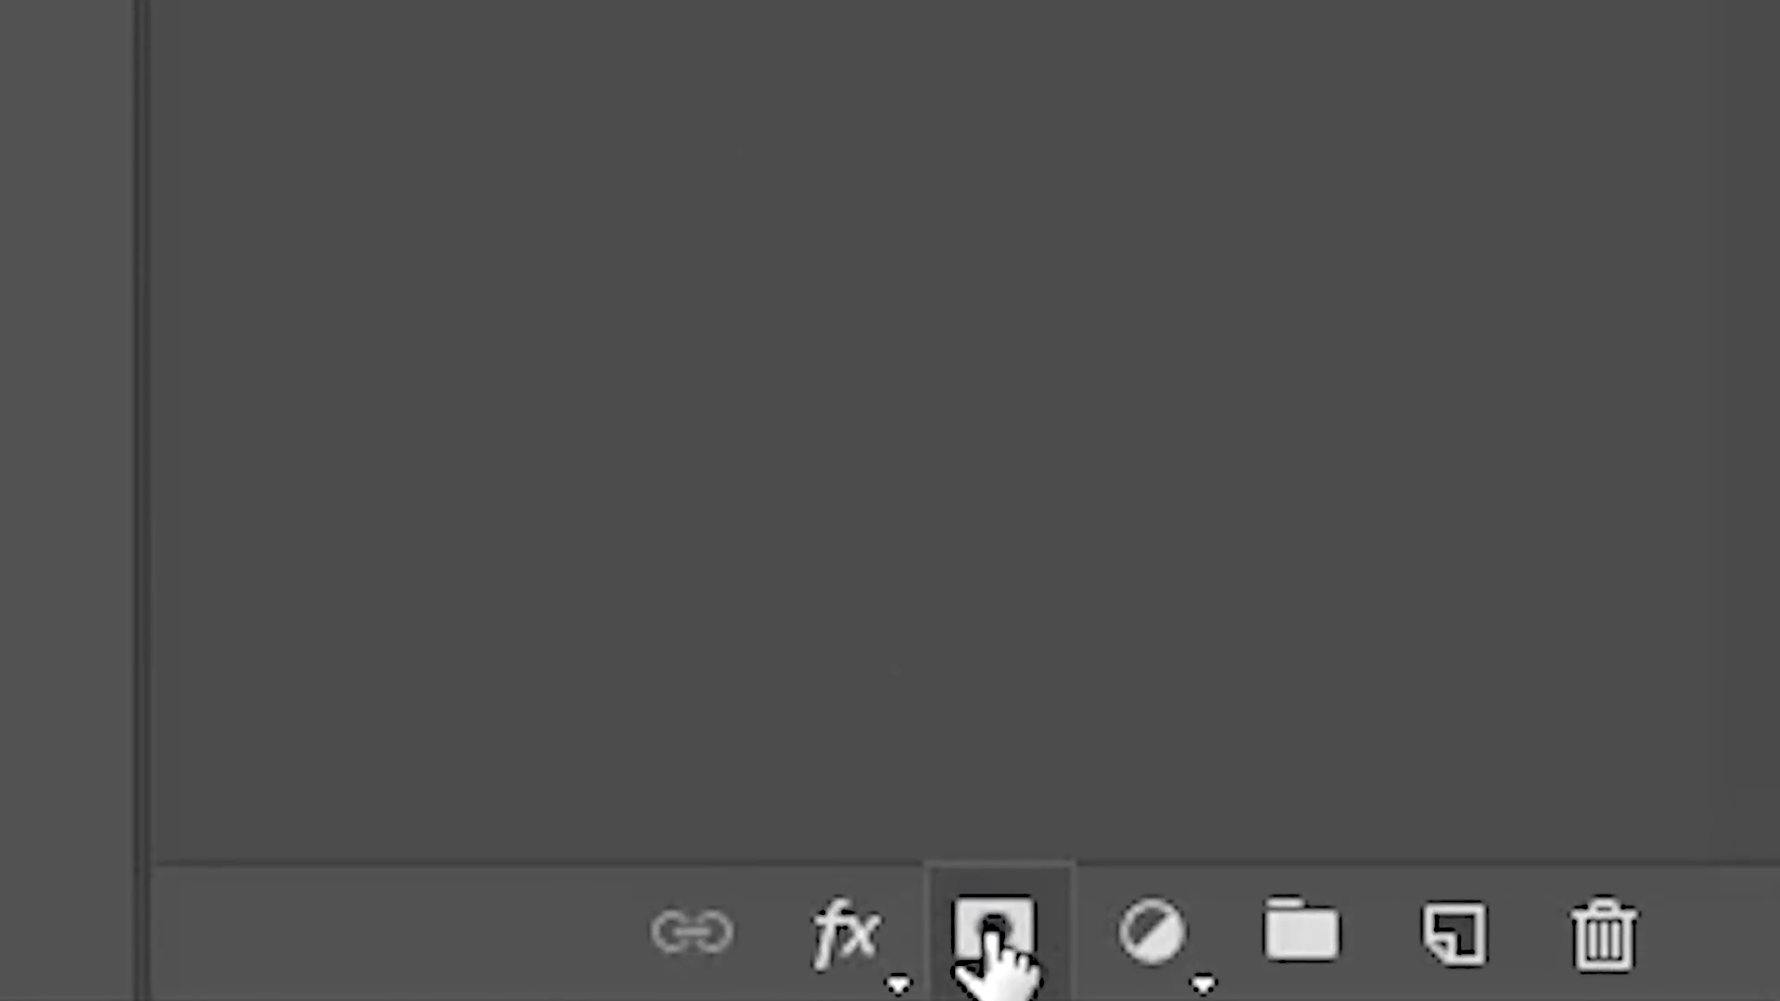
- Add a layer mask to the tattoo layer and set up the Brush tool with 100% hardness for painting on it
{"action": "left_click", "coordinate": [992, 929]}
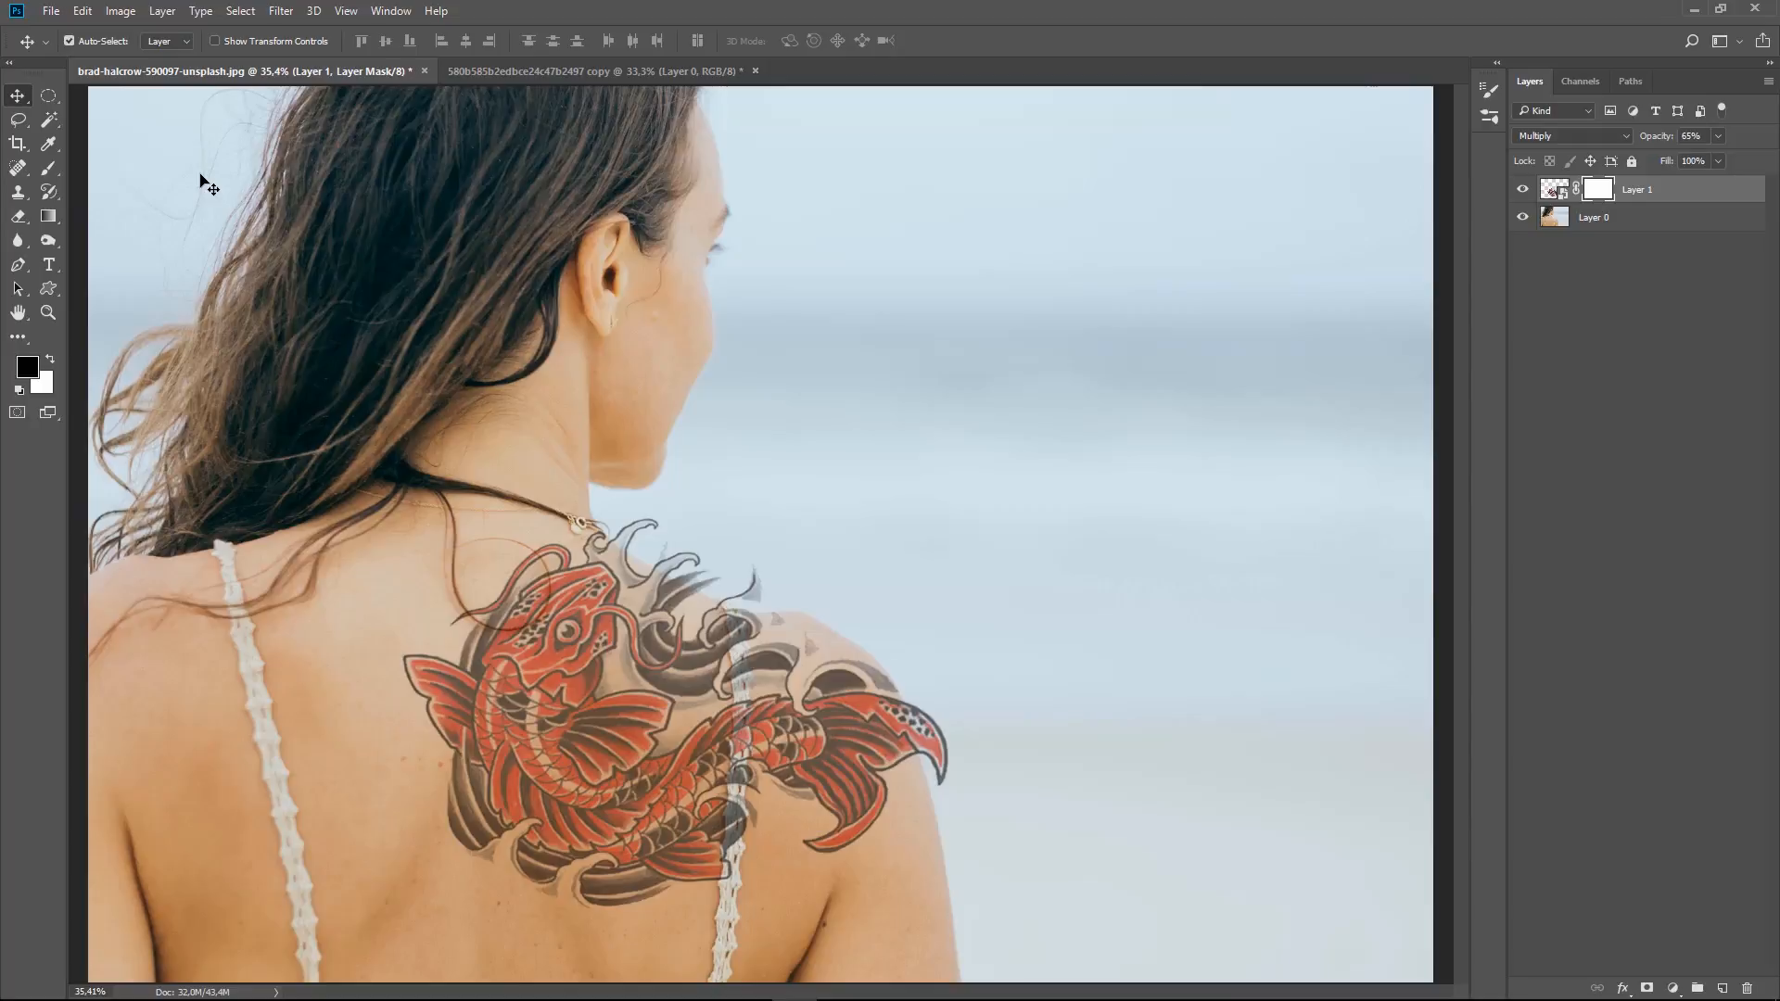
{"action": "key", "text": "b"}
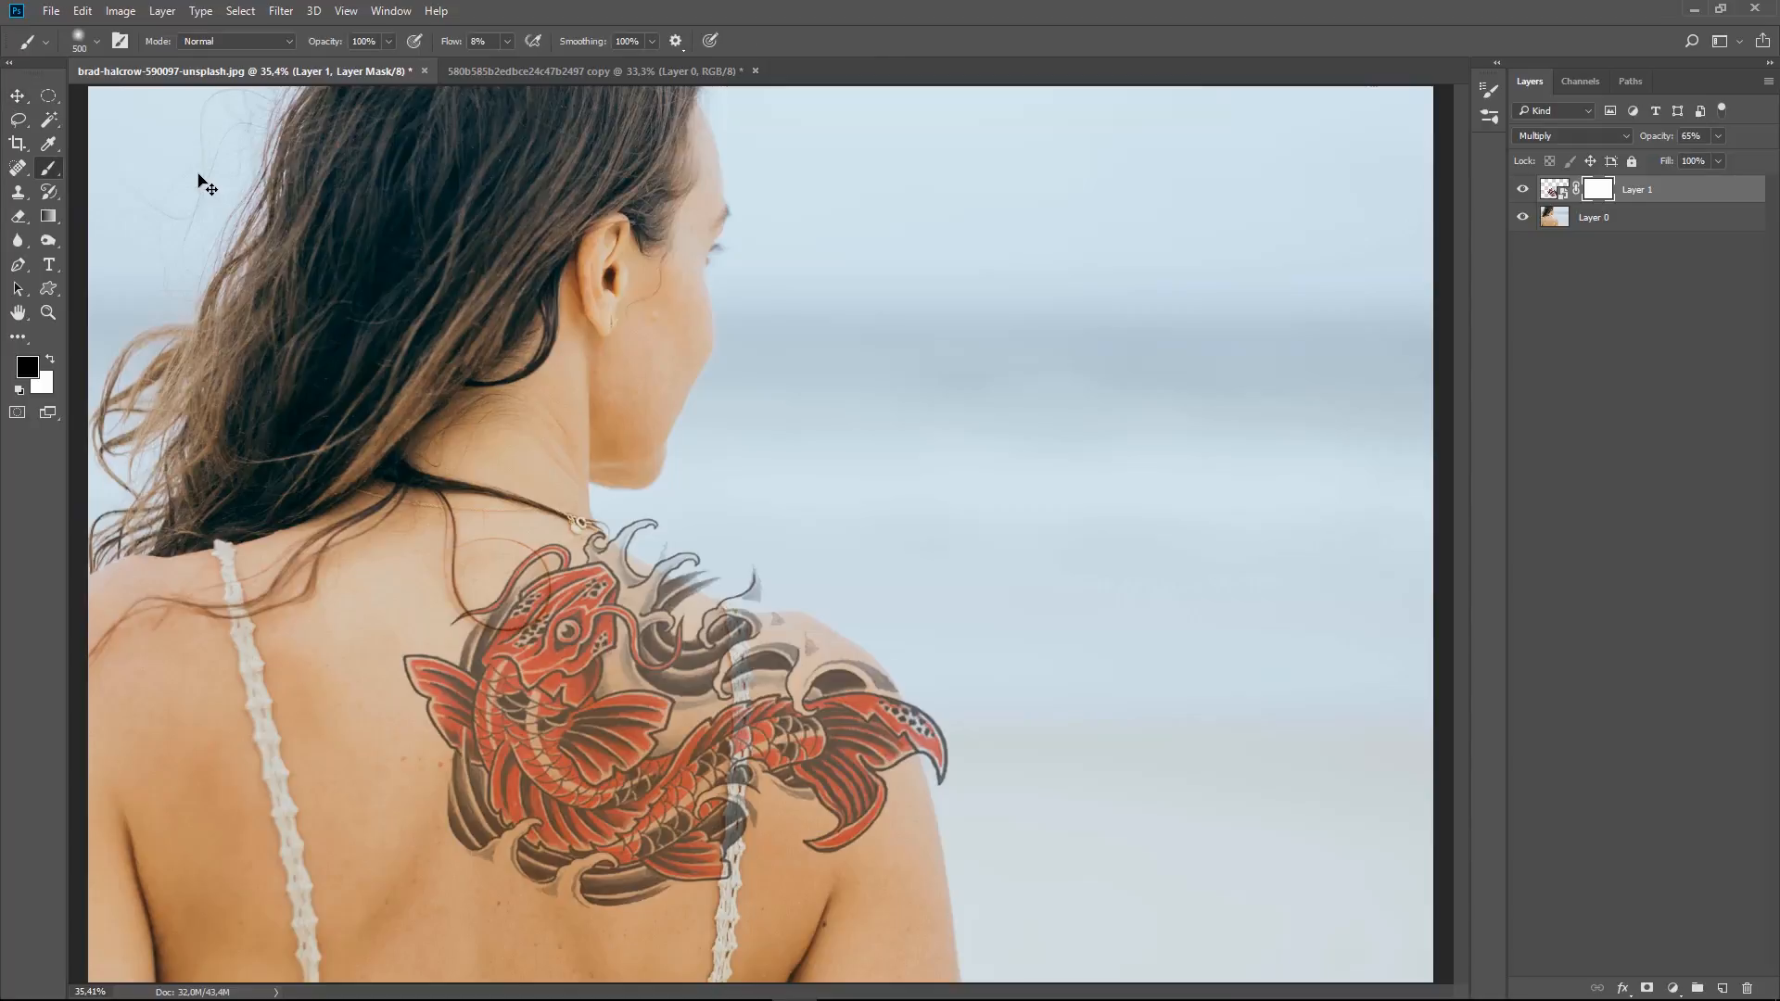
{"action": "left_click", "coordinate": [96, 41]}
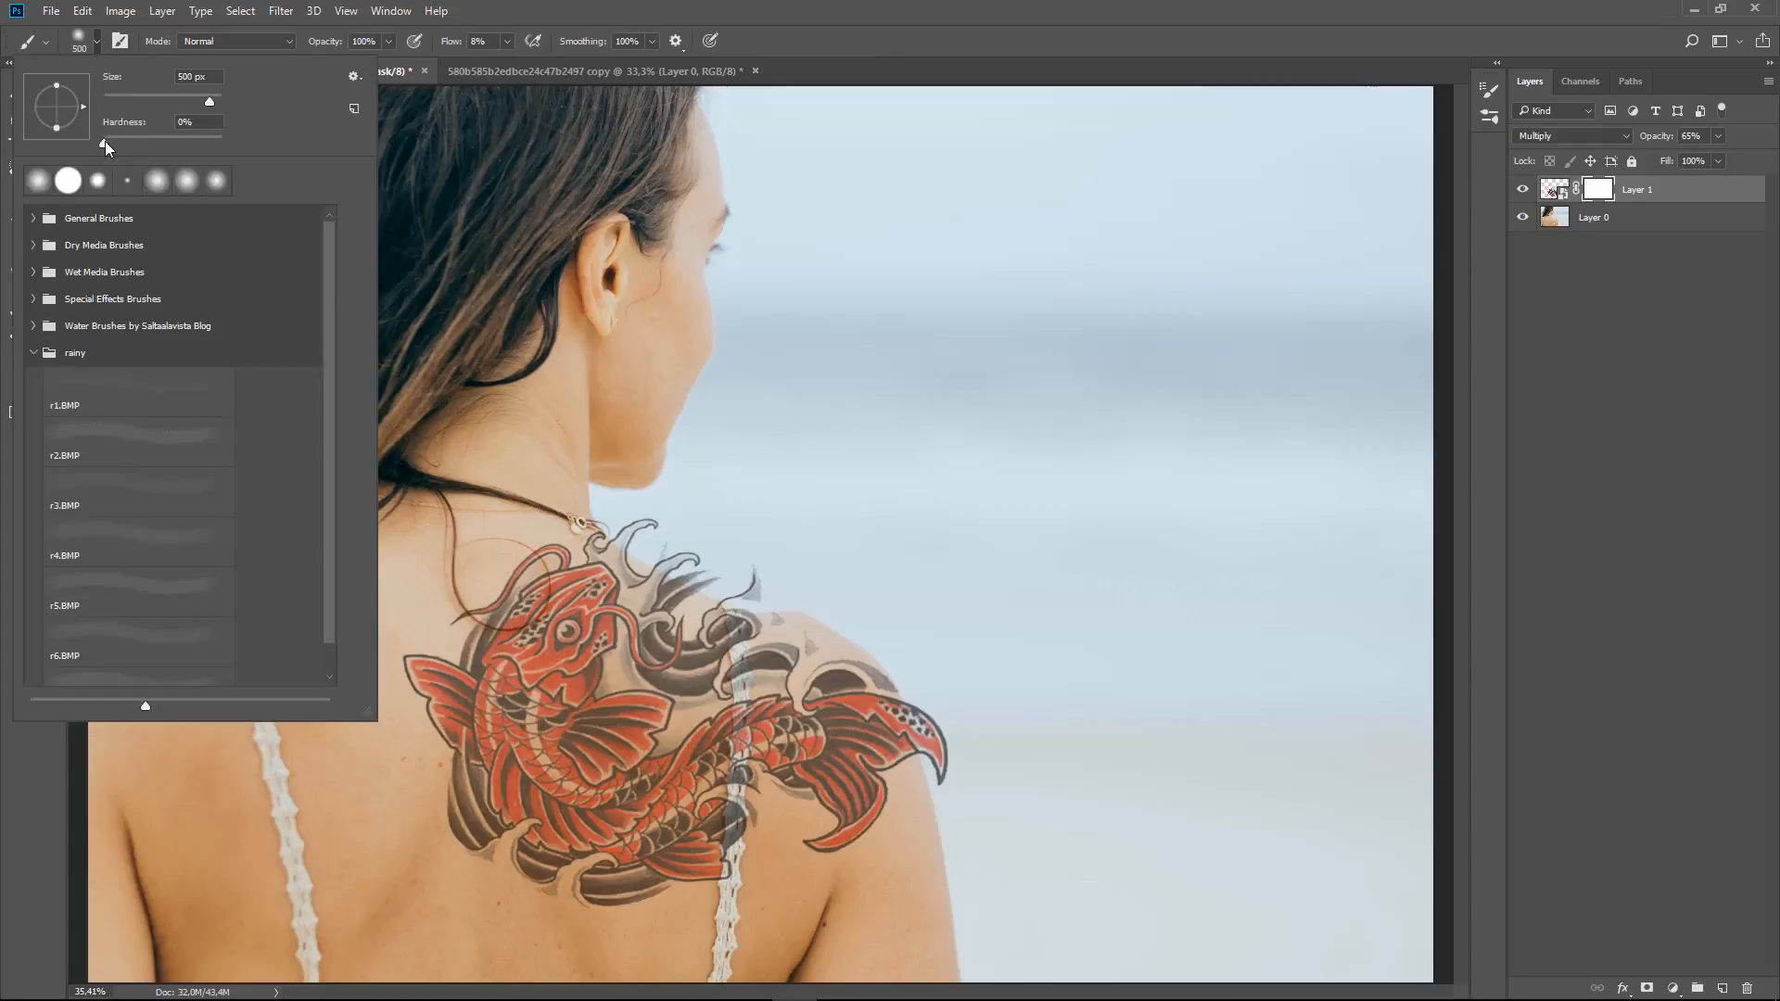
{"action": "left_click_drag", "start_coordinate": [119, 139], "coordinate": [332, 134]}
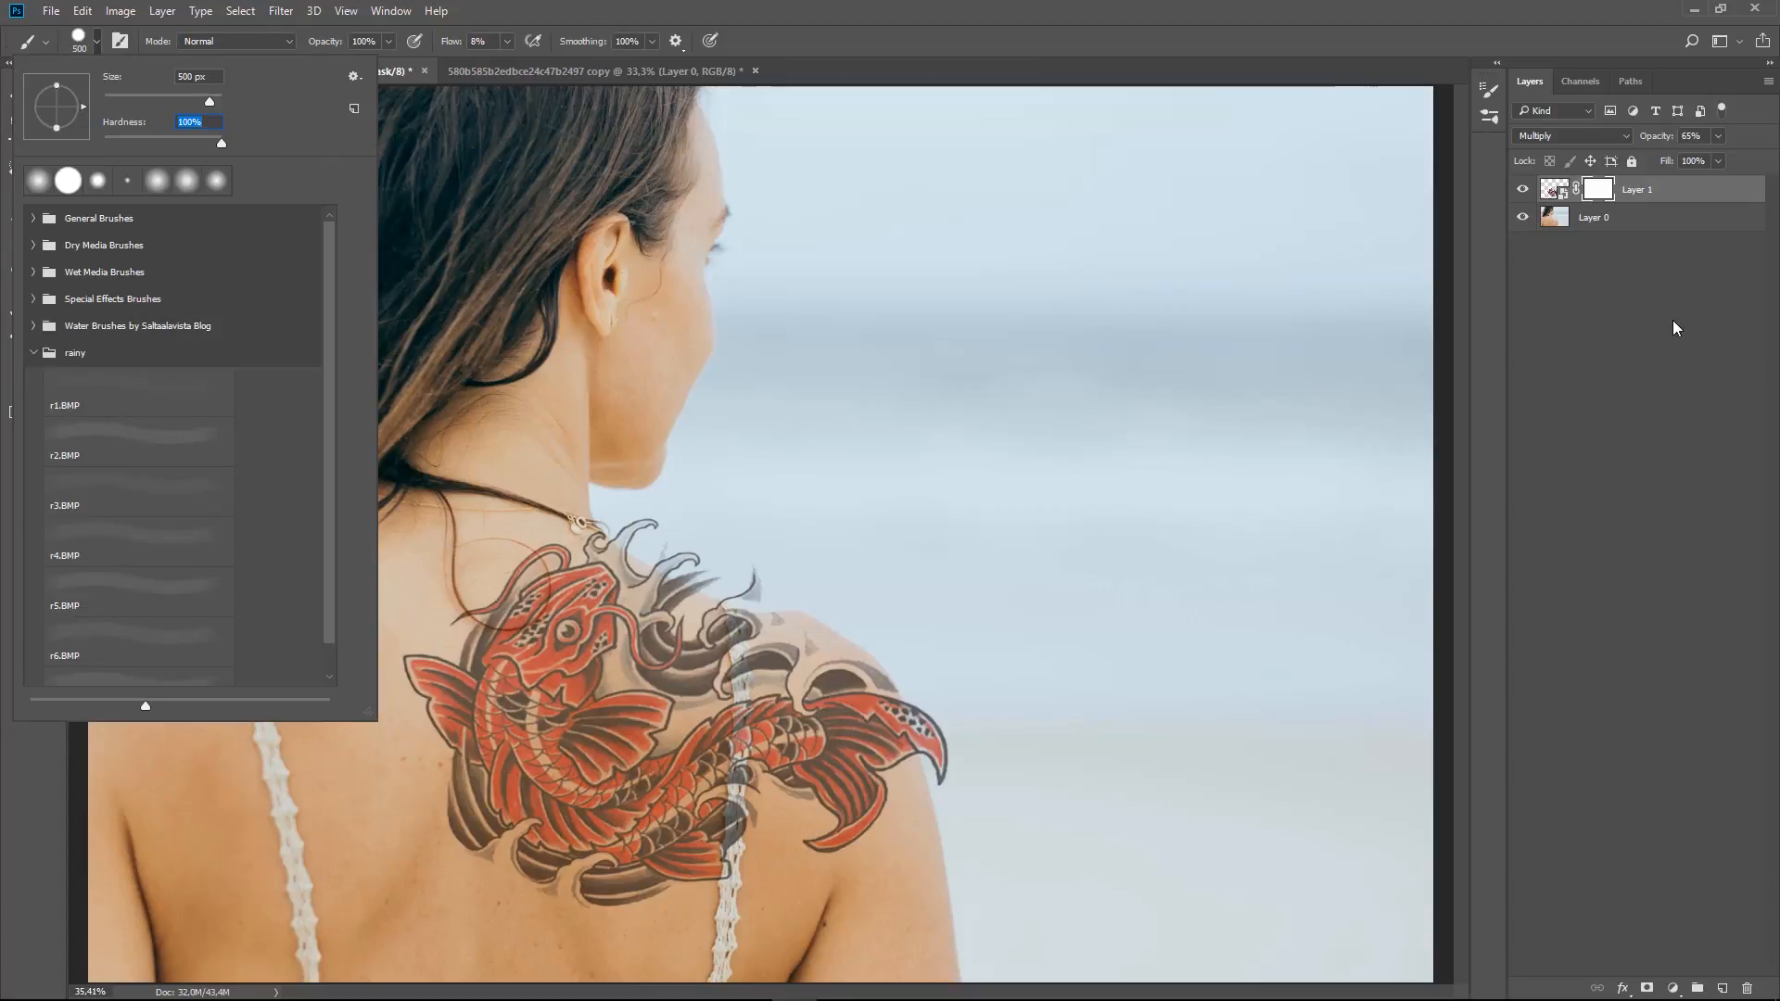
{"action": "left_click", "coordinate": [1761, 361]}
{"action": "left_click", "coordinate": [97, 40]}
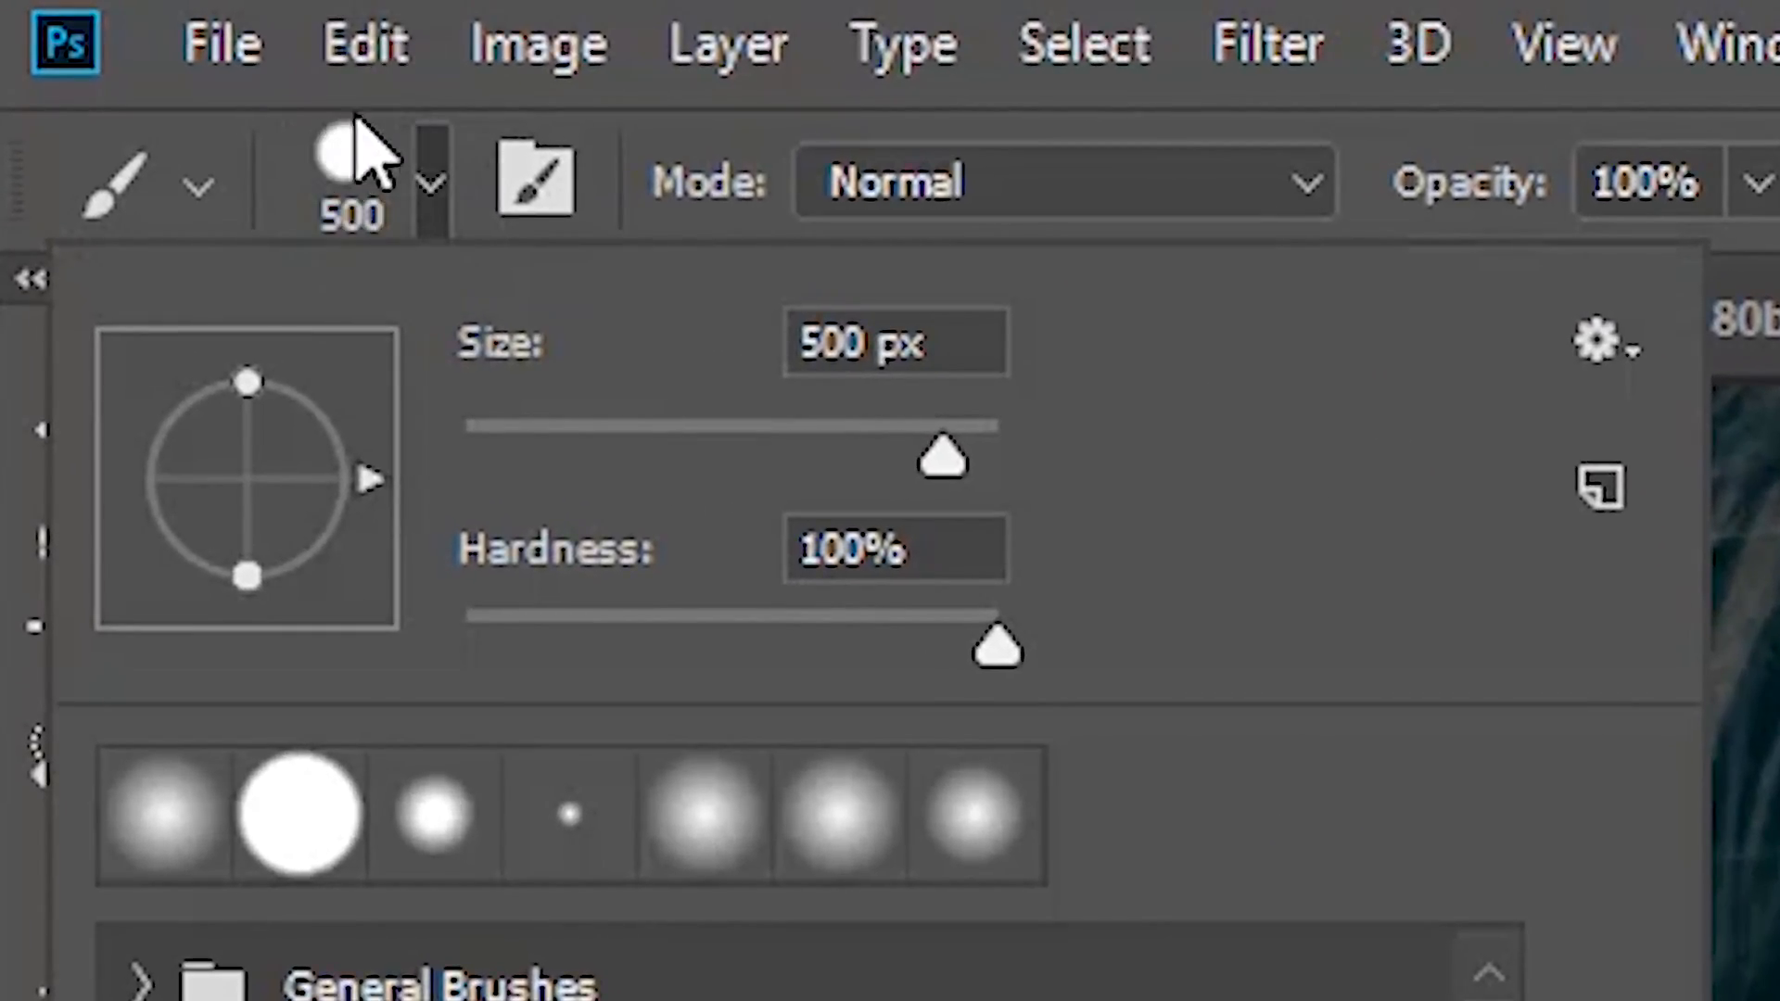
{"action": "mouse_move", "coordinate": [858, 639]}
{"action": "left_mouse_down"}
{"action": "mouse_move", "coordinate": [380, 620]}
{"action": "mouse_move", "coordinate": [1271, 703]}
{"action": "left_mouse_up"}
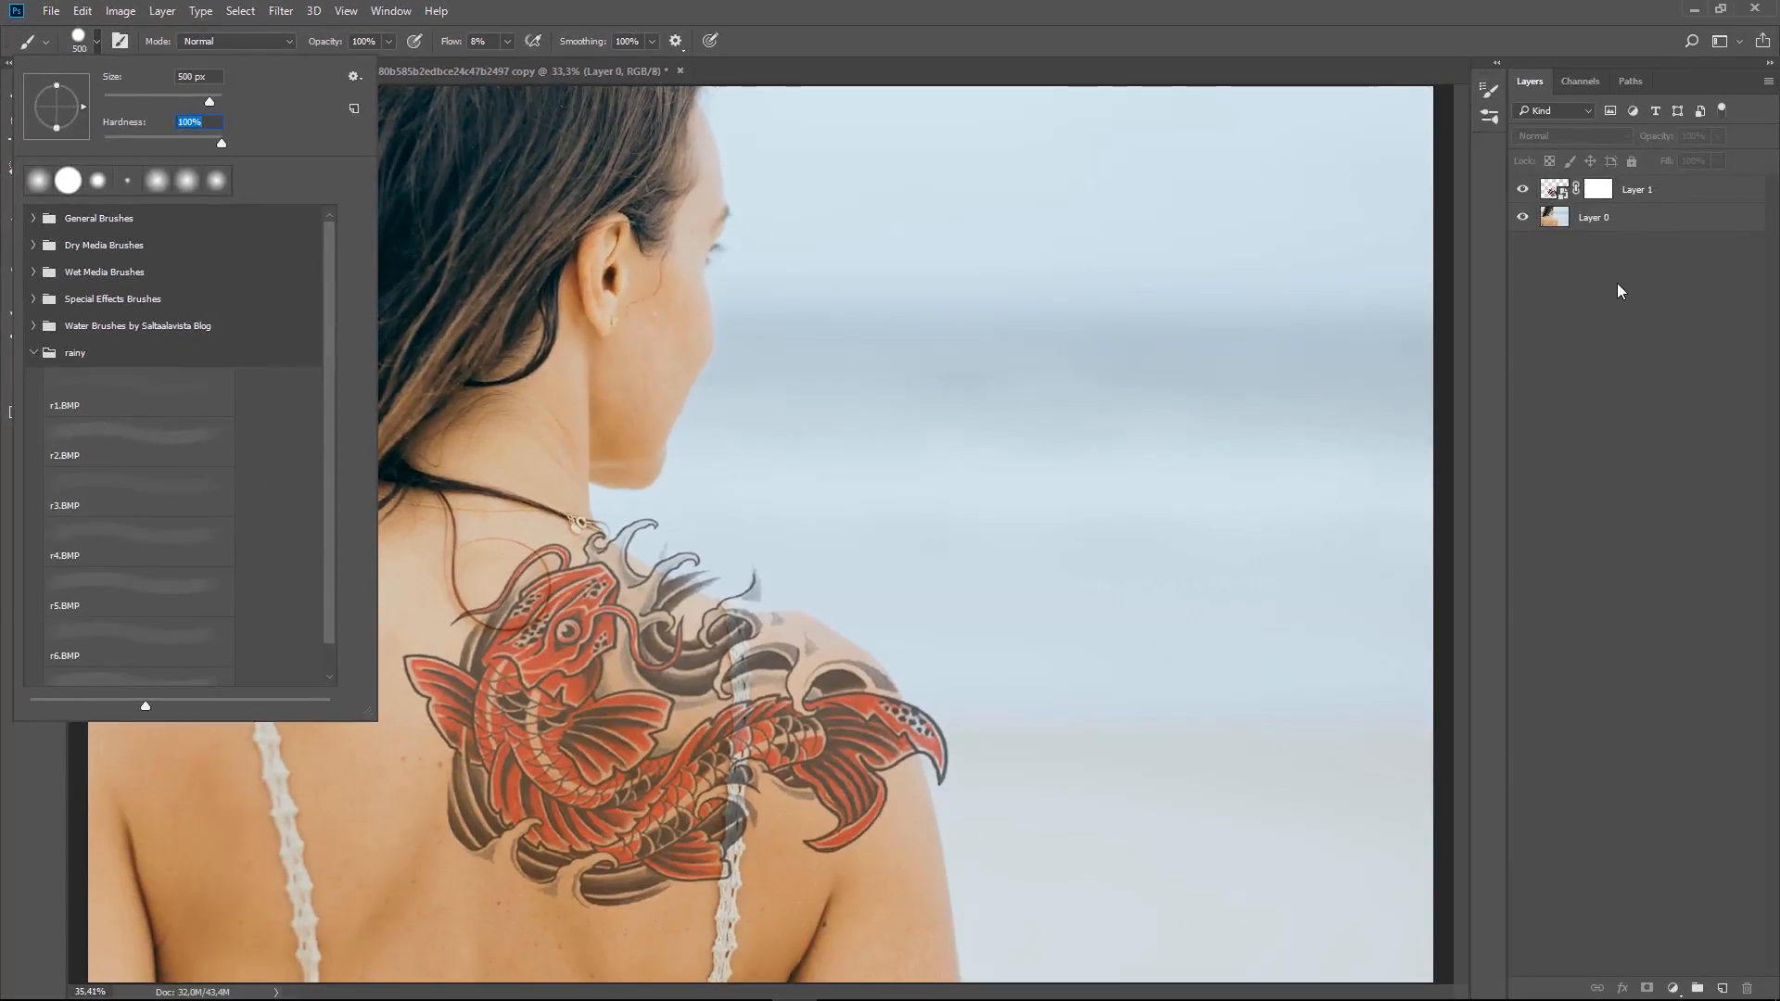
{"action": "left_click", "coordinate": [1618, 283]}
{"action": "left_click", "coordinate": [1600, 191]}
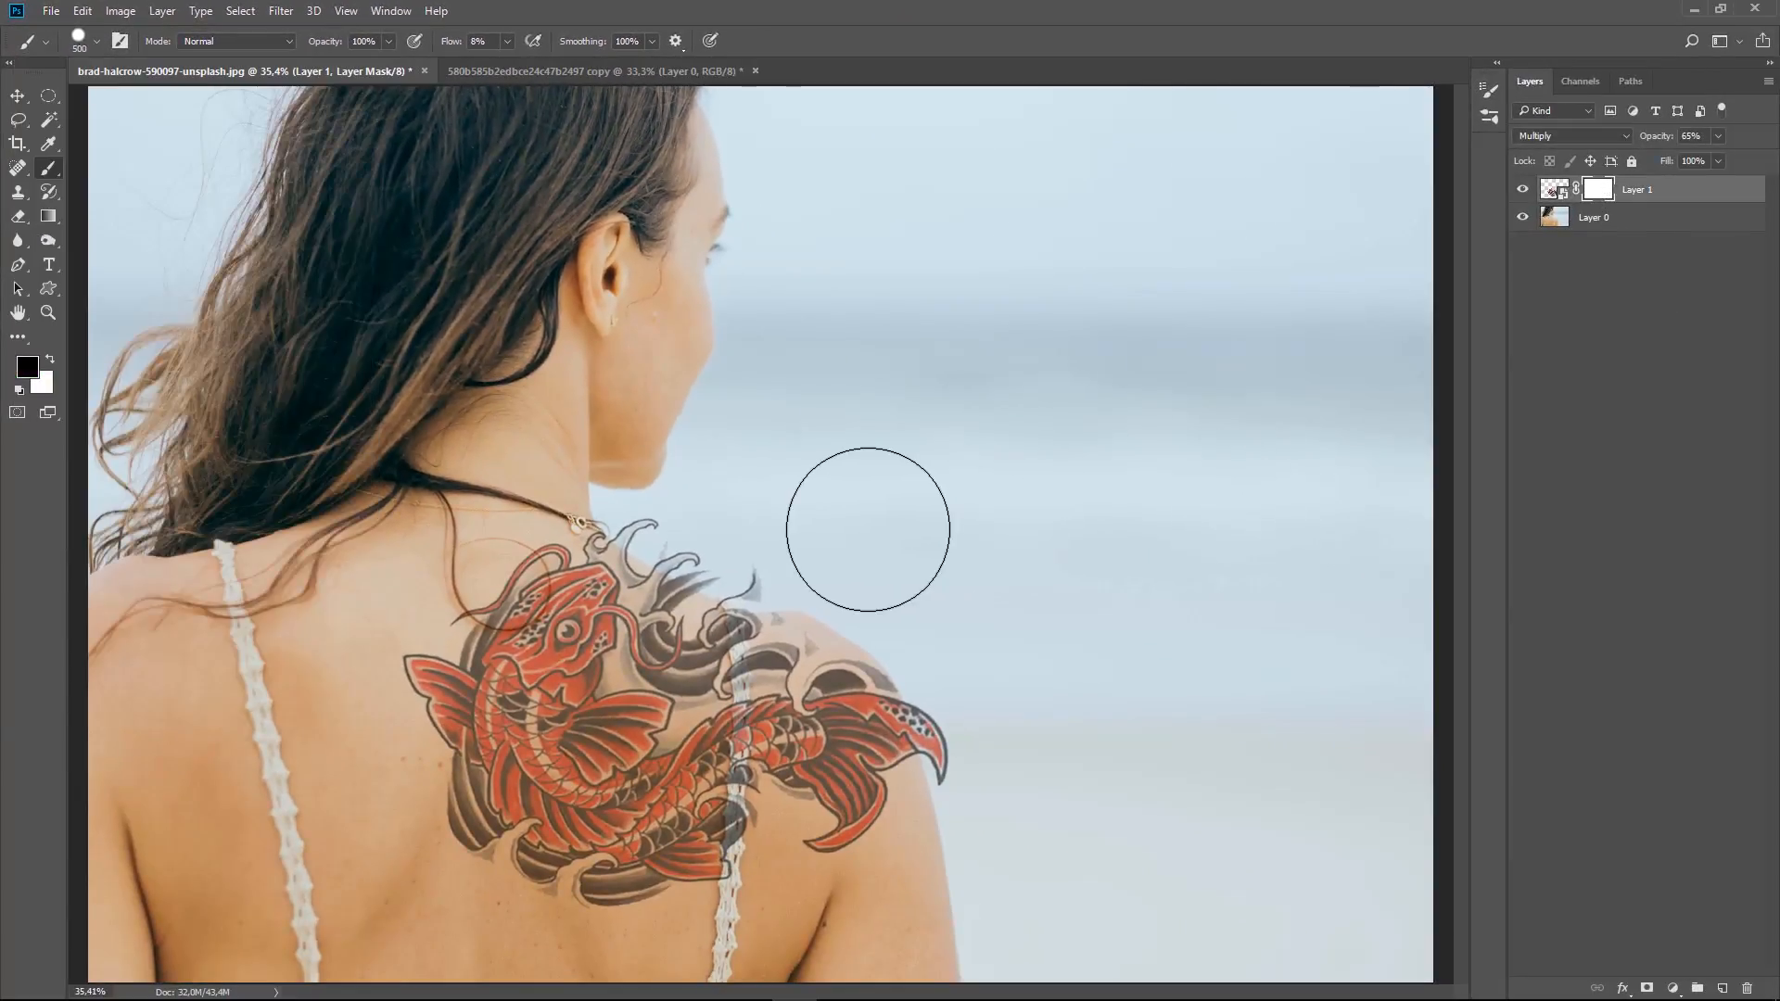
- Reduce the brush size to 97 px for masking the tattoo's edges
{"action": "key", "text": "bracketleft"}
{"action": "key", "text": "bracketleft"}
{"action": "key", "text": "bracketleft"}
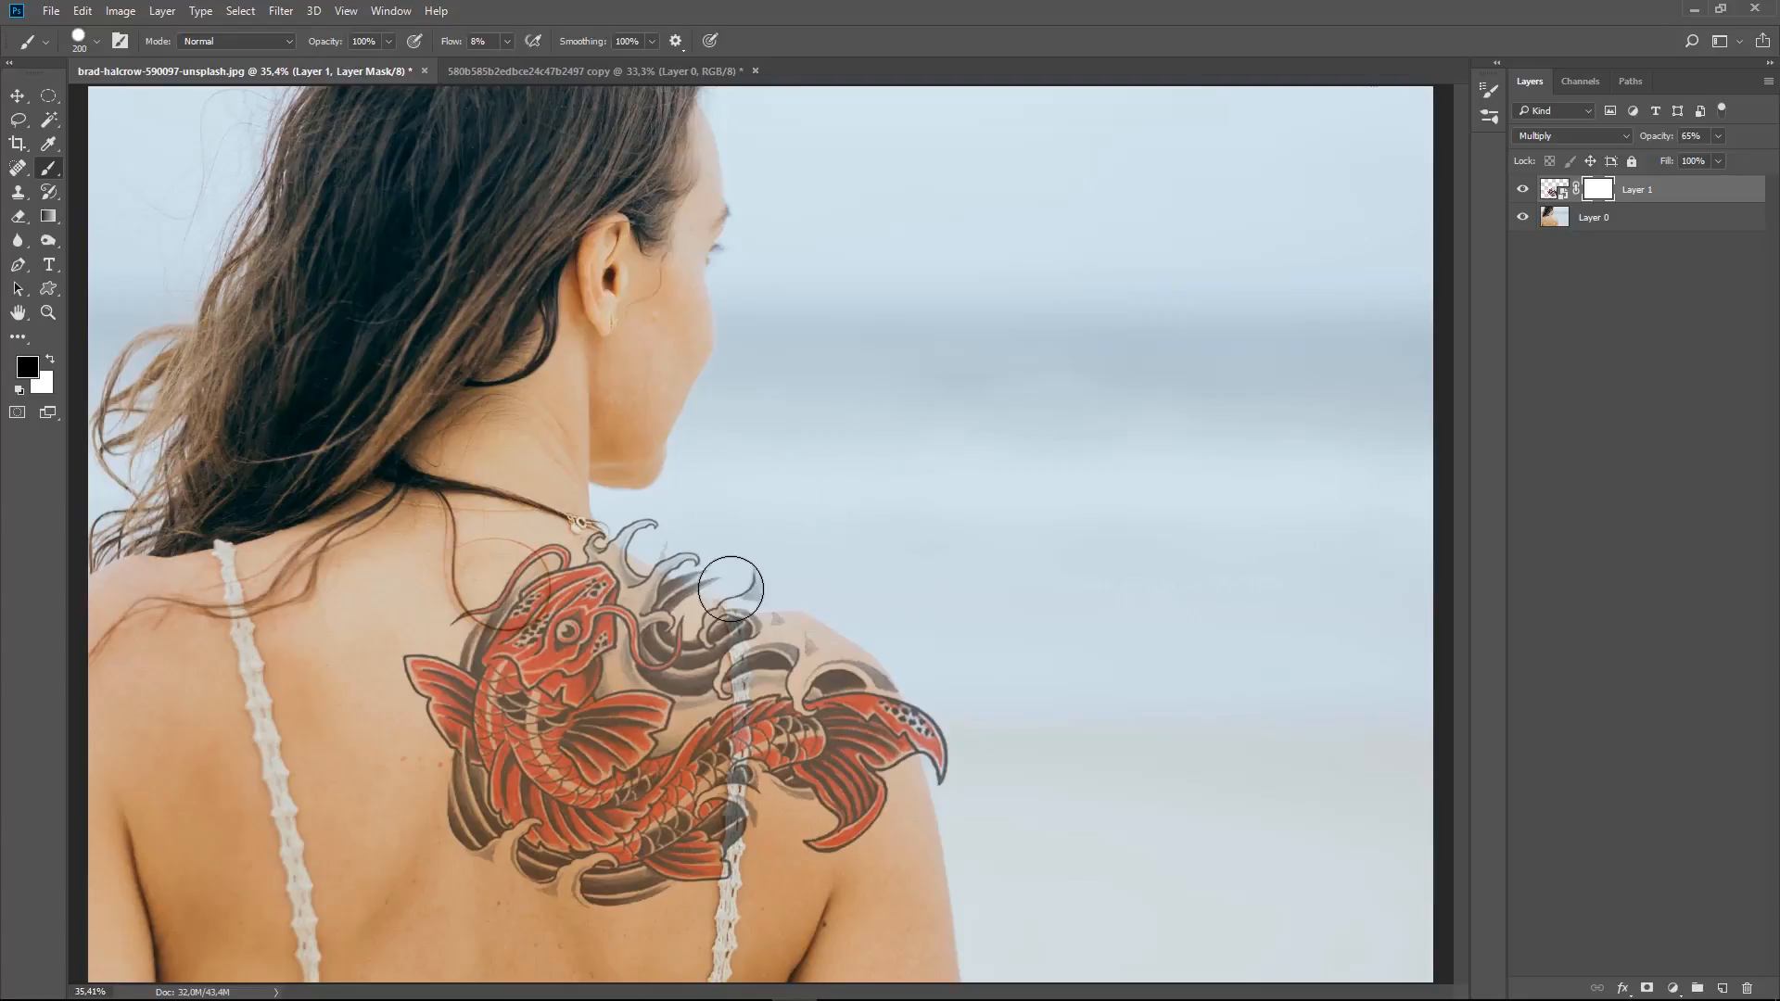
{"action": "left_click", "coordinate": [730, 589]}
{"action": "key", "text": "bracketleft"}
{"action": "key", "text": "bracketleft"}
{"action": "key", "text": "bracketleft"}
{"action": "left_click", "coordinate": [98, 42]}
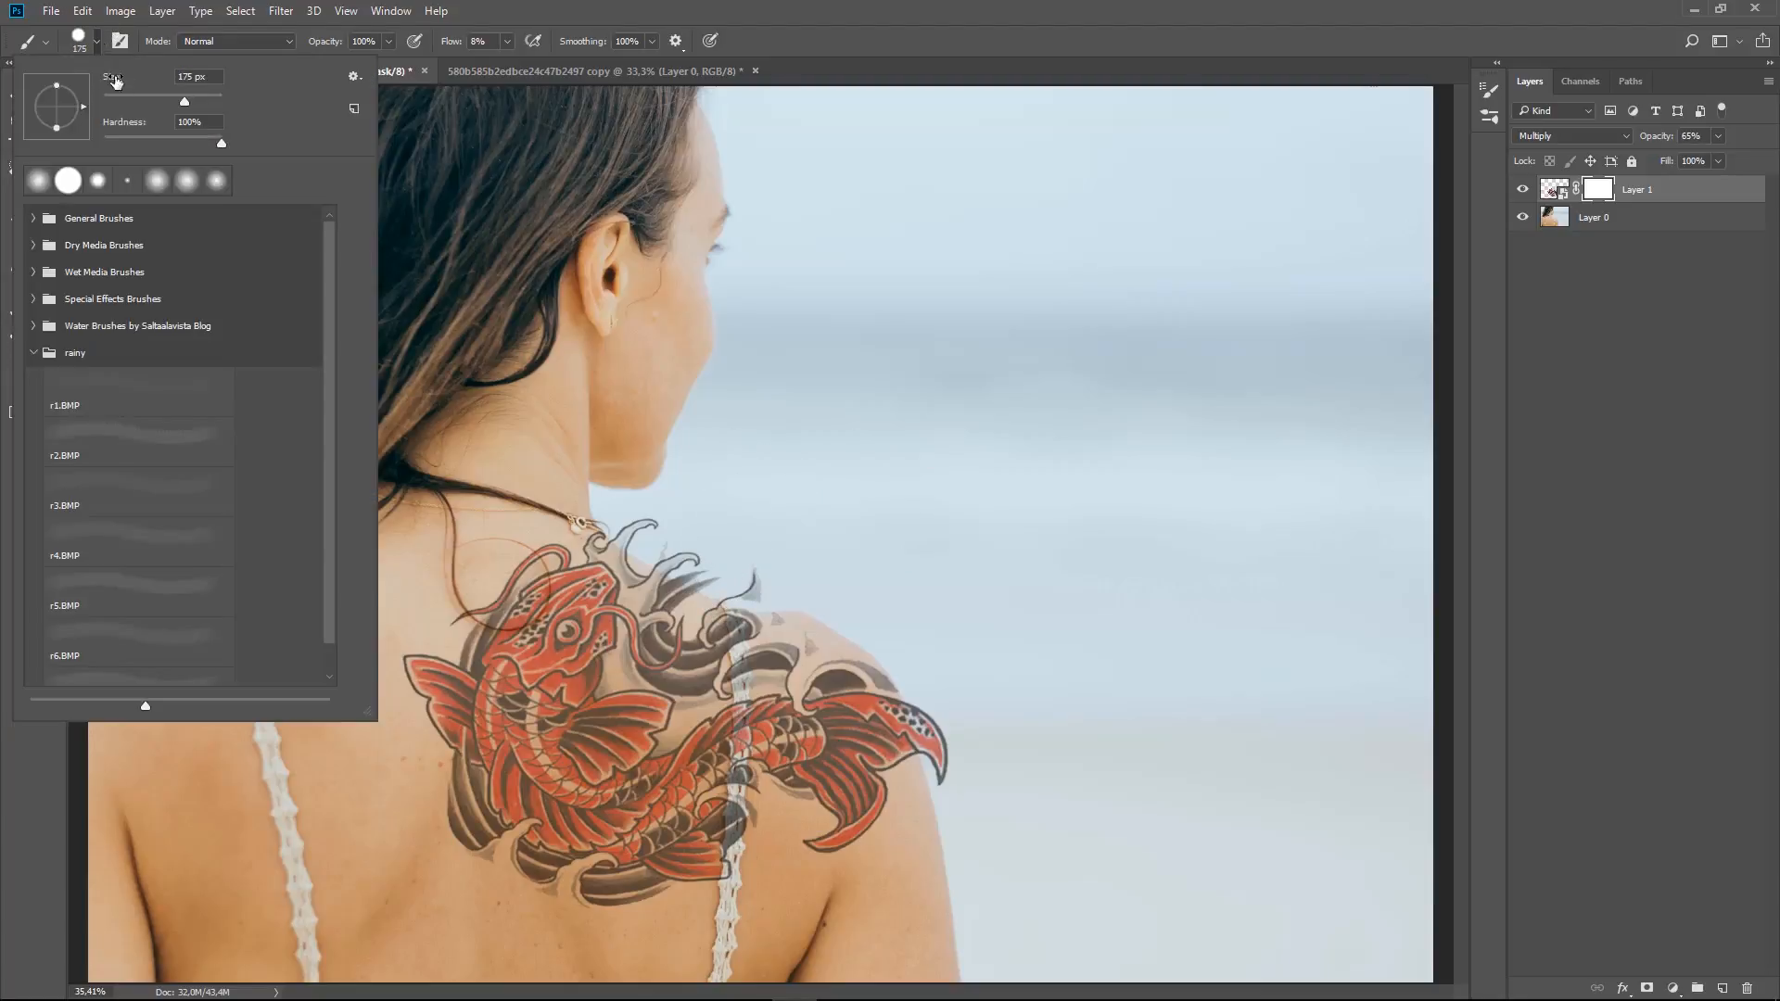
{"action": "left_click_drag", "start_coordinate": [159, 100], "coordinate": [162, 100]}
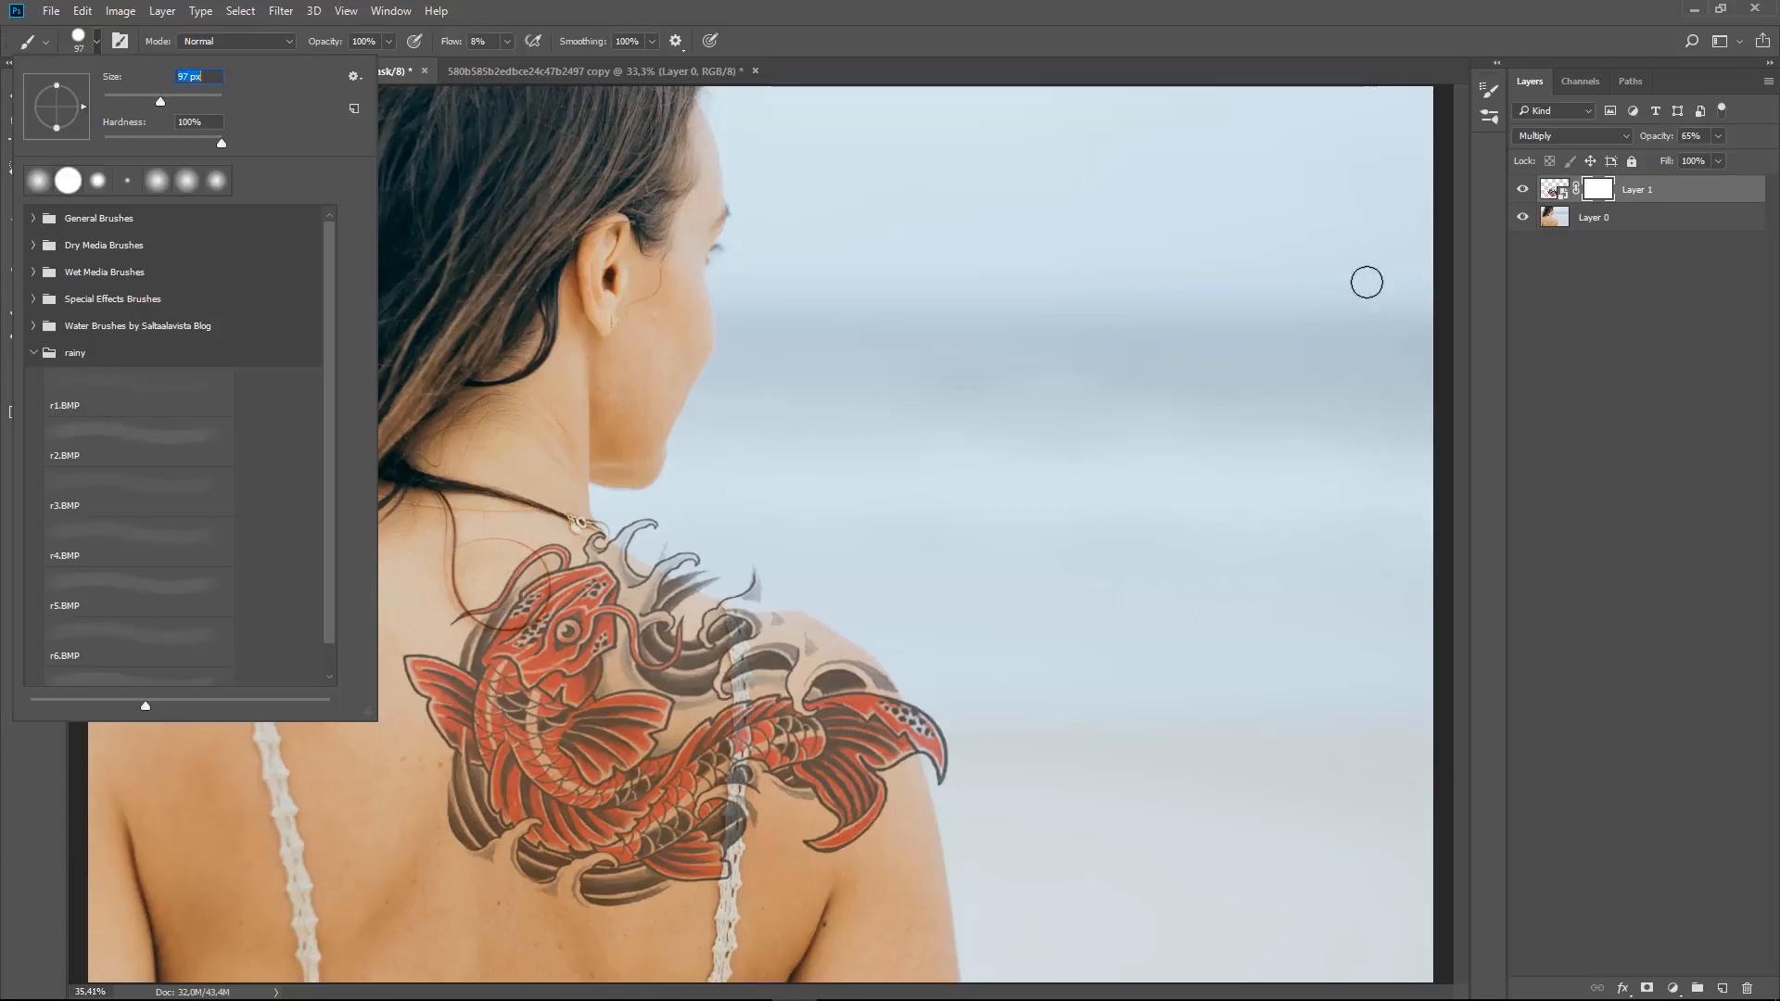
{"action": "left_click", "coordinate": [1620, 278]}
- Make the mask of Layer 1 the active painting target instead of the tattoo artwork itself
{"action": "left_click", "coordinate": [1592, 194]}
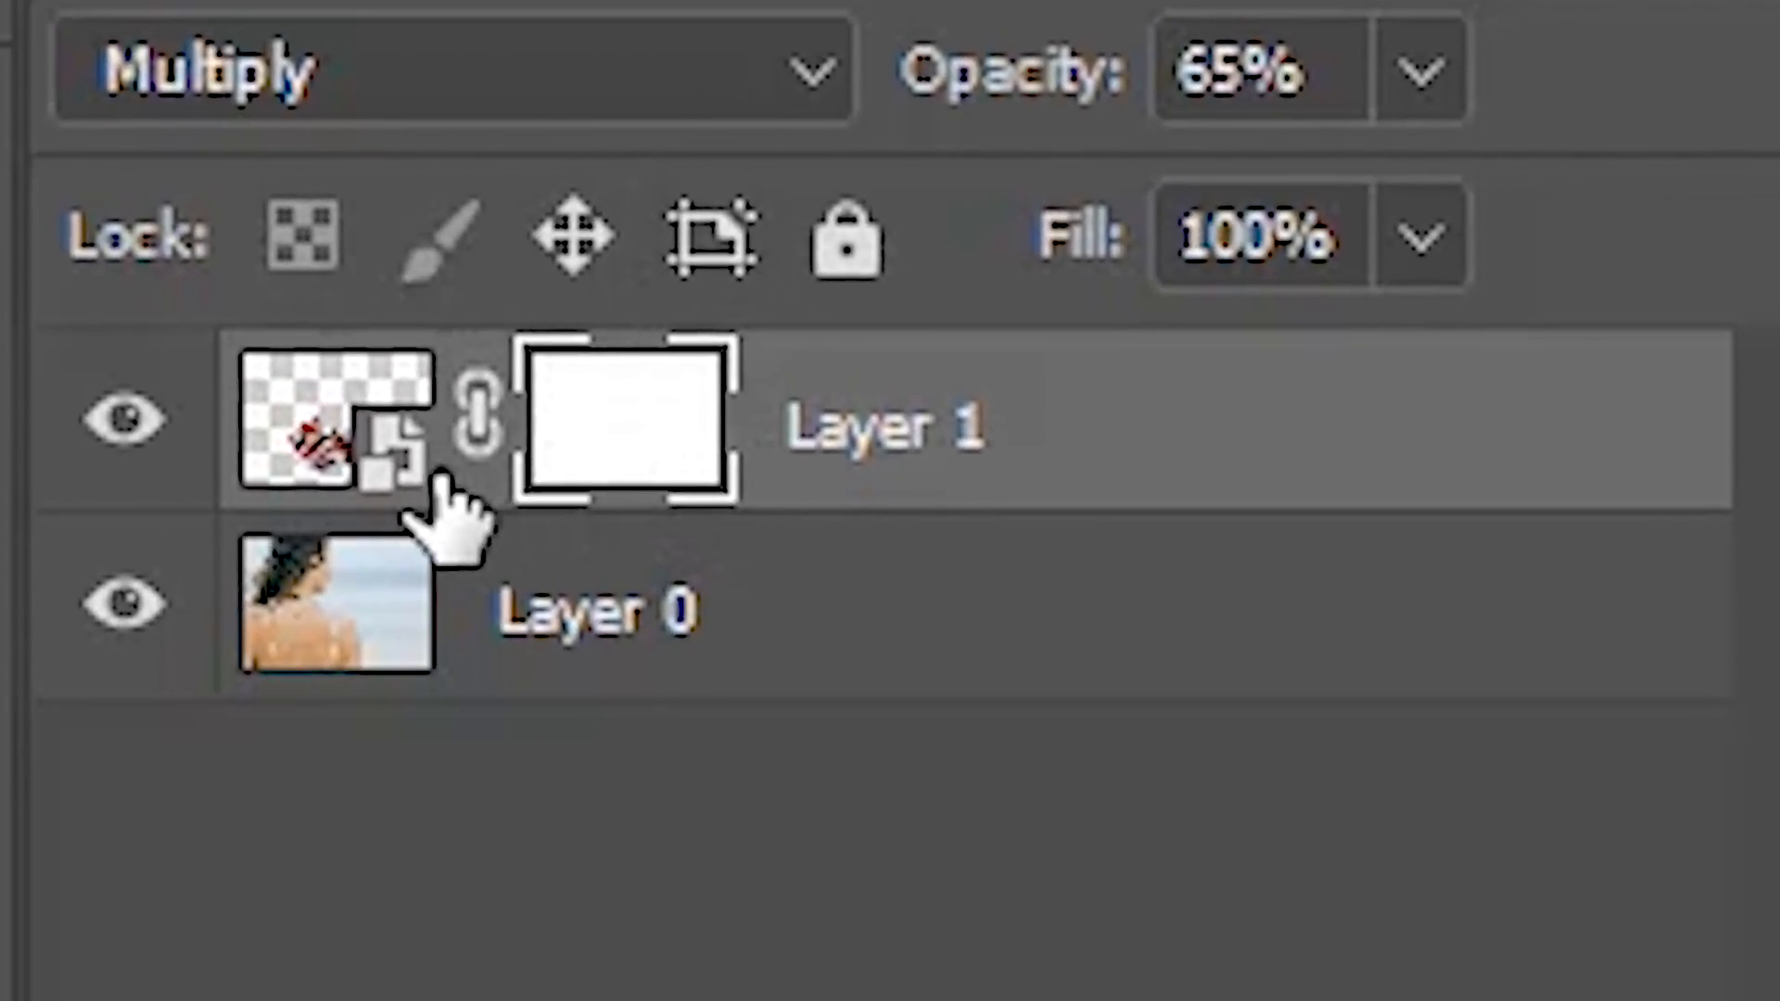
{"action": "left_click", "coordinate": [298, 462]}
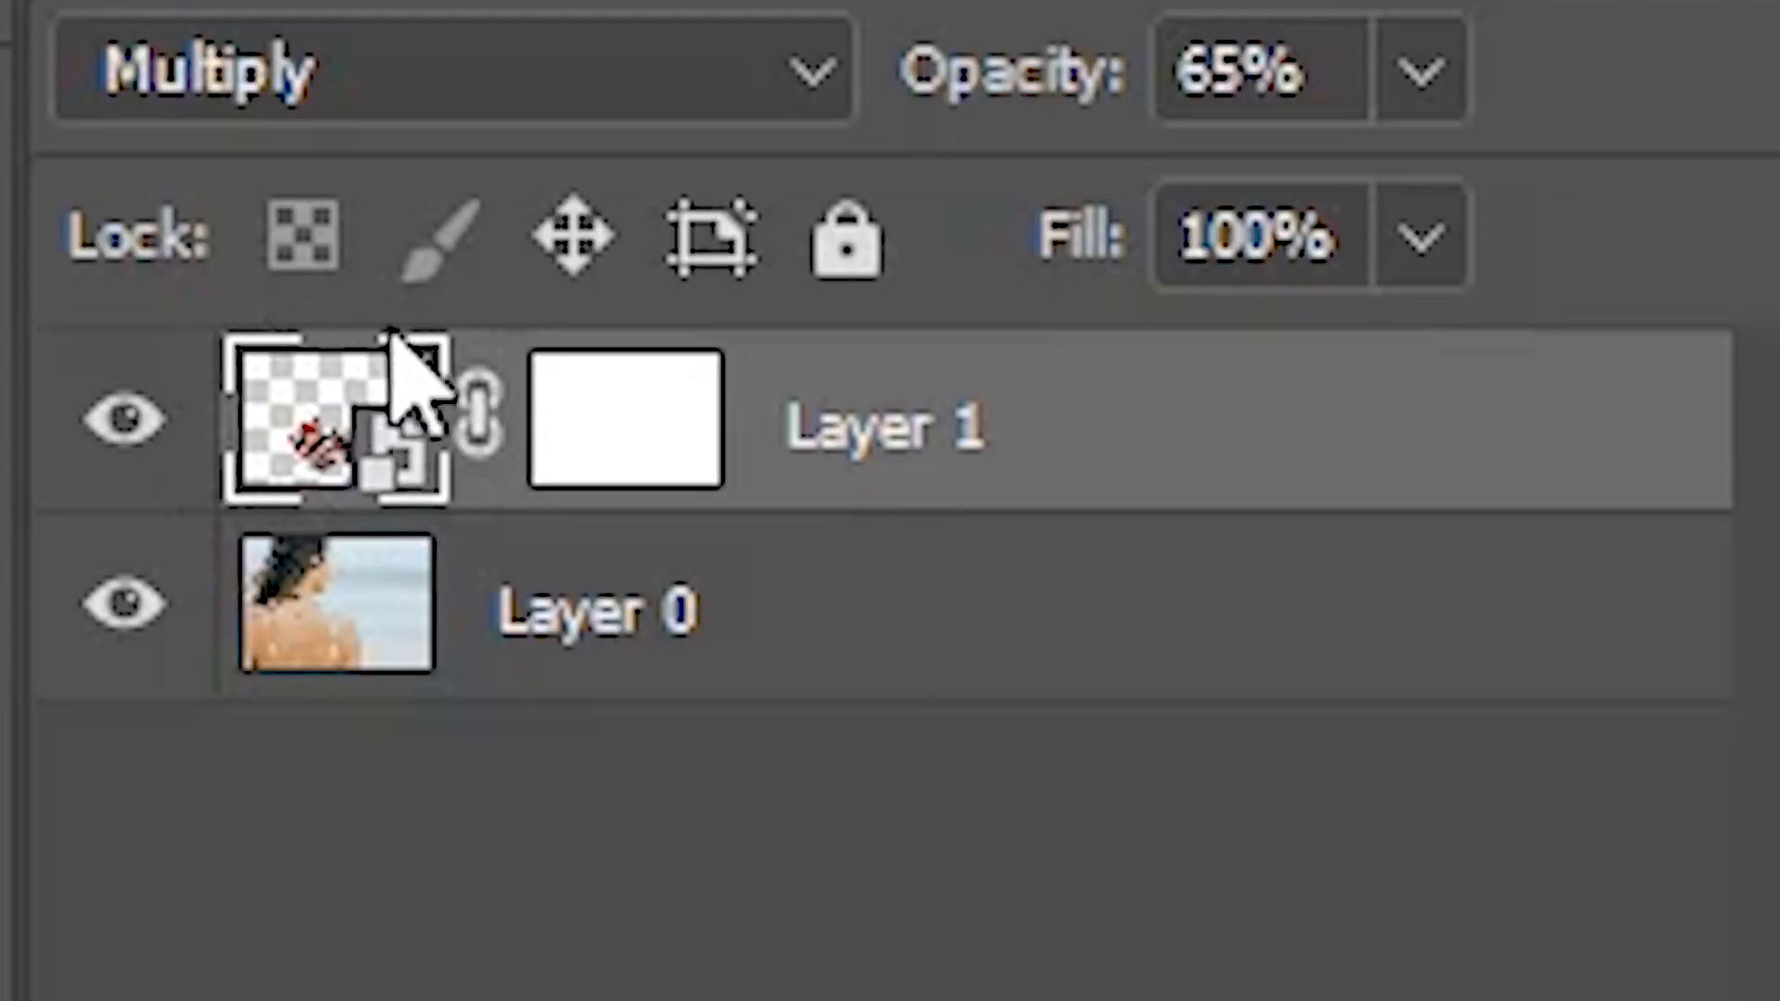
{"action": "left_click", "coordinate": [575, 438]}
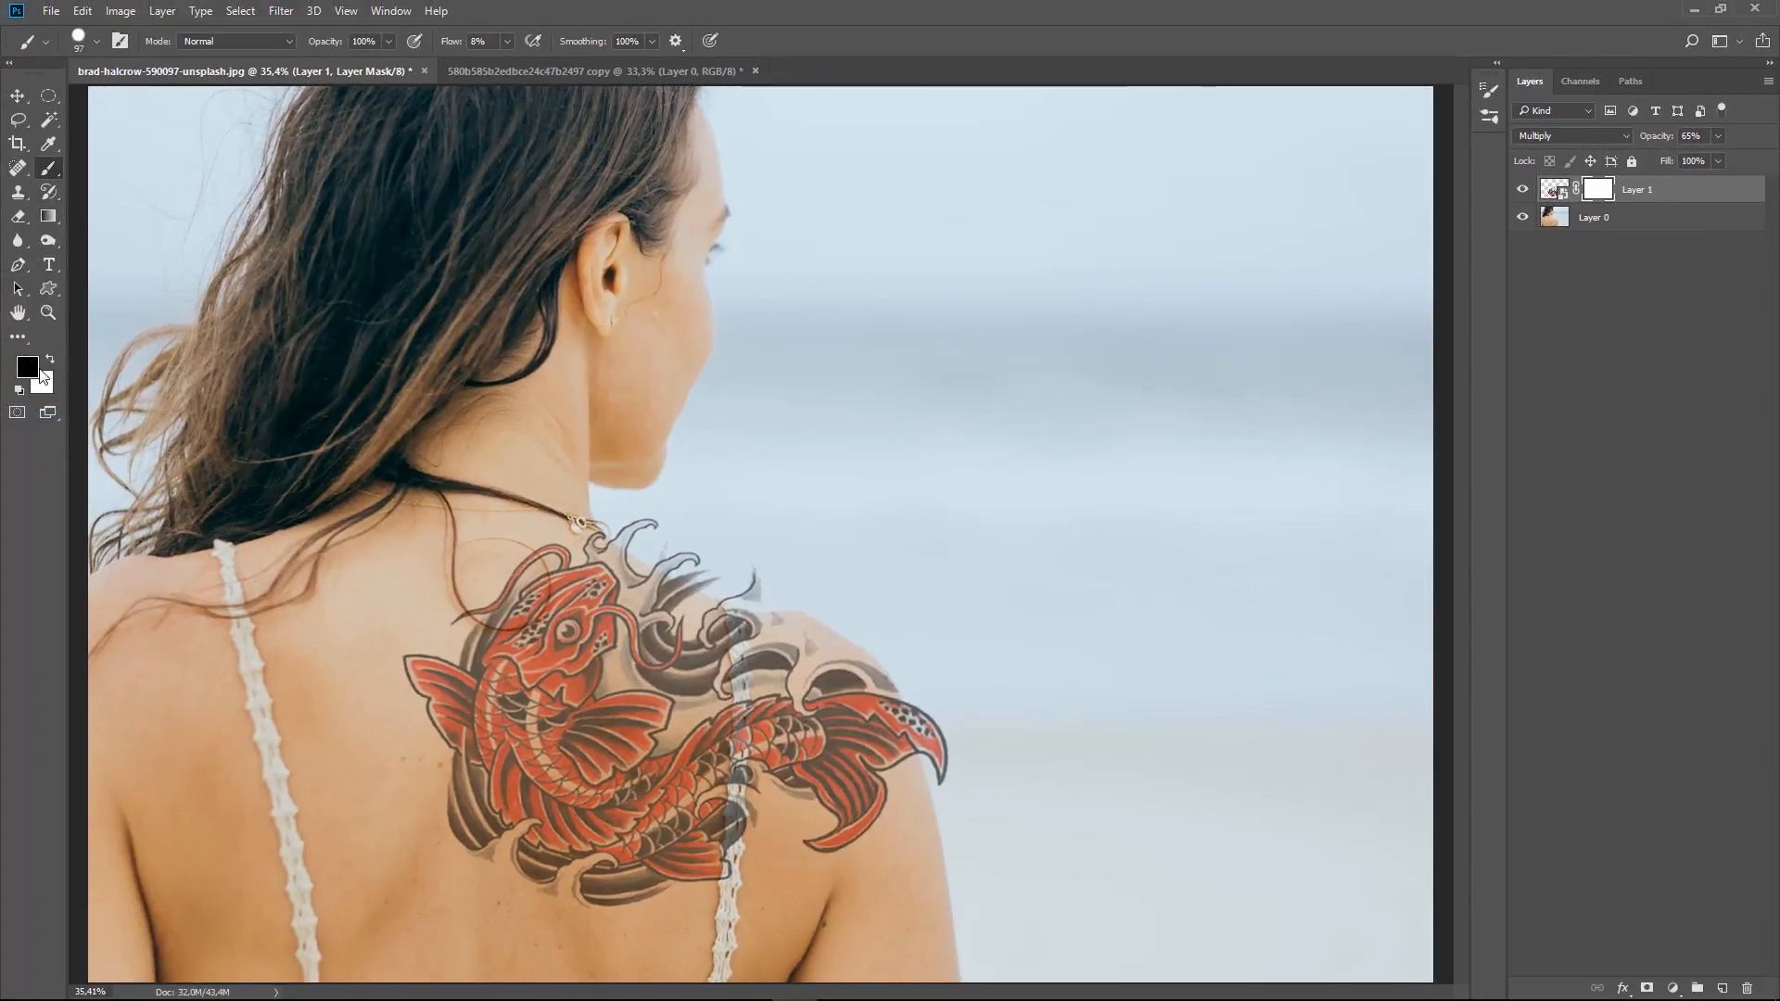
- Enlarge the brush to 200 px and set its flow to 100%
{"action": "key", "text": "bracketright"}
{"action": "key", "text": "bracketright"}
{"action": "key", "text": "bracketright"}
{"action": "key", "text": "bracketright"}
{"action": "key", "text": "shift+0"}
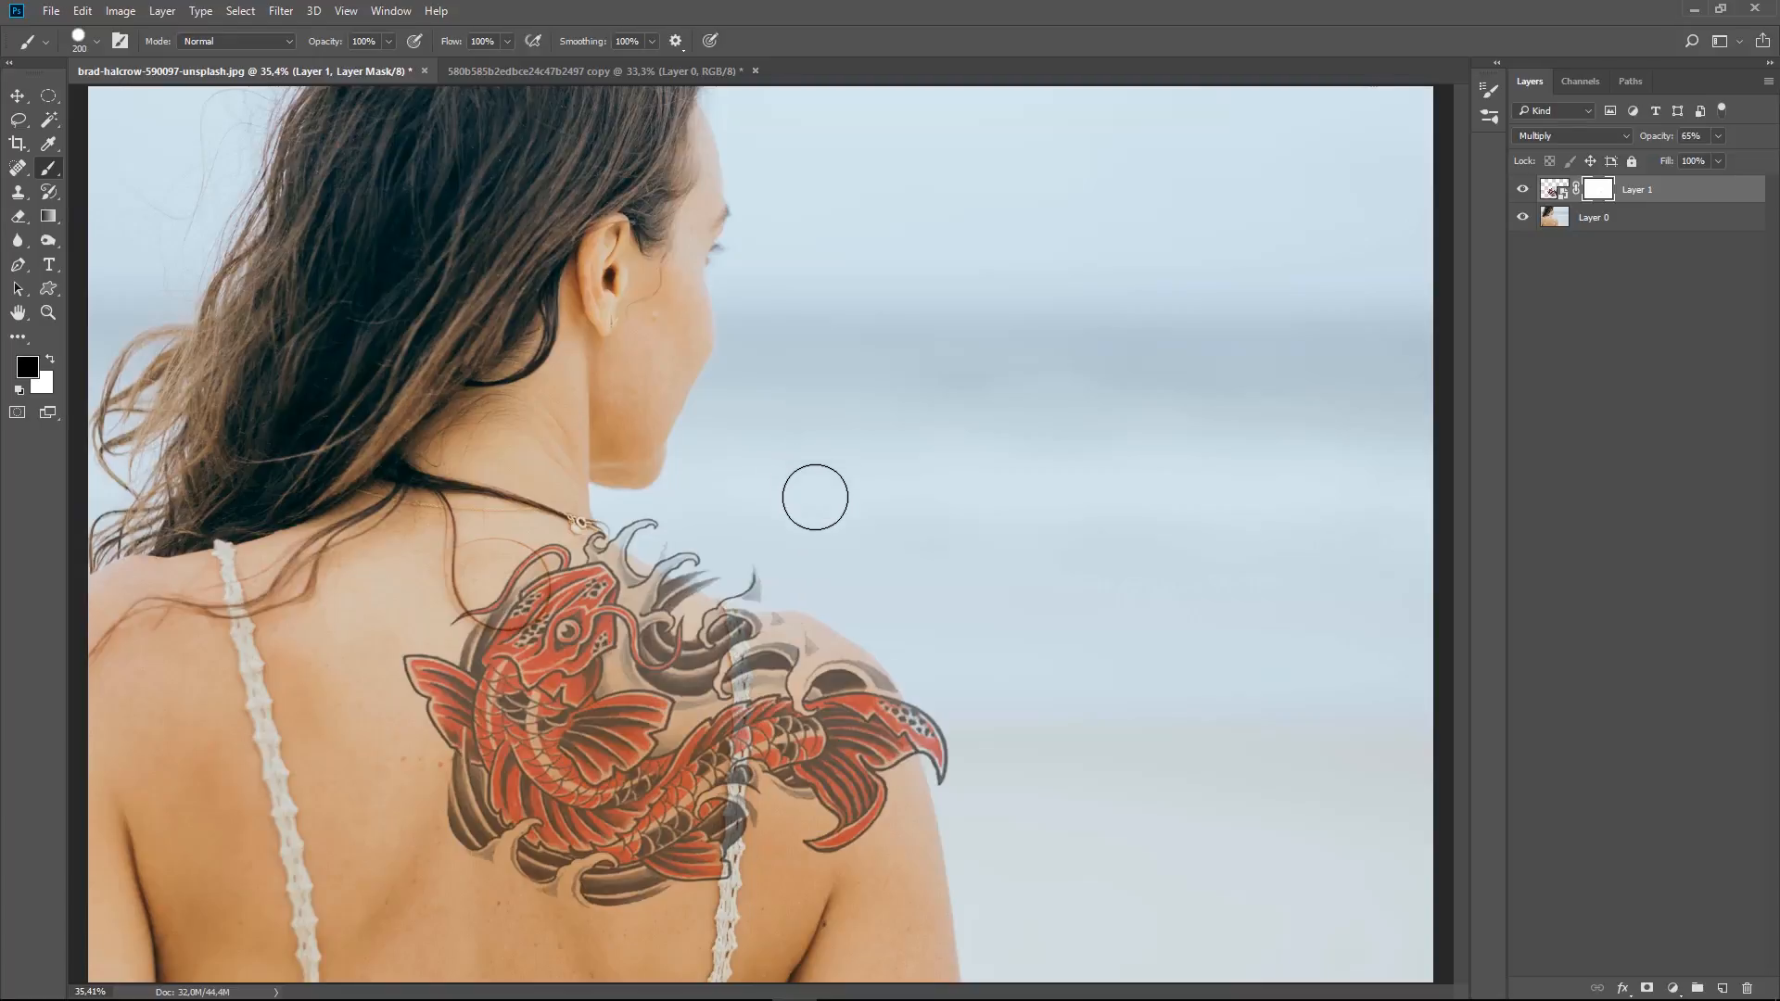
- Hide the tattoo parts spilling past the neck and shoulder outline by painting black on the mask with a 300 px brush
{"action": "key", "text": "bracketleft"}
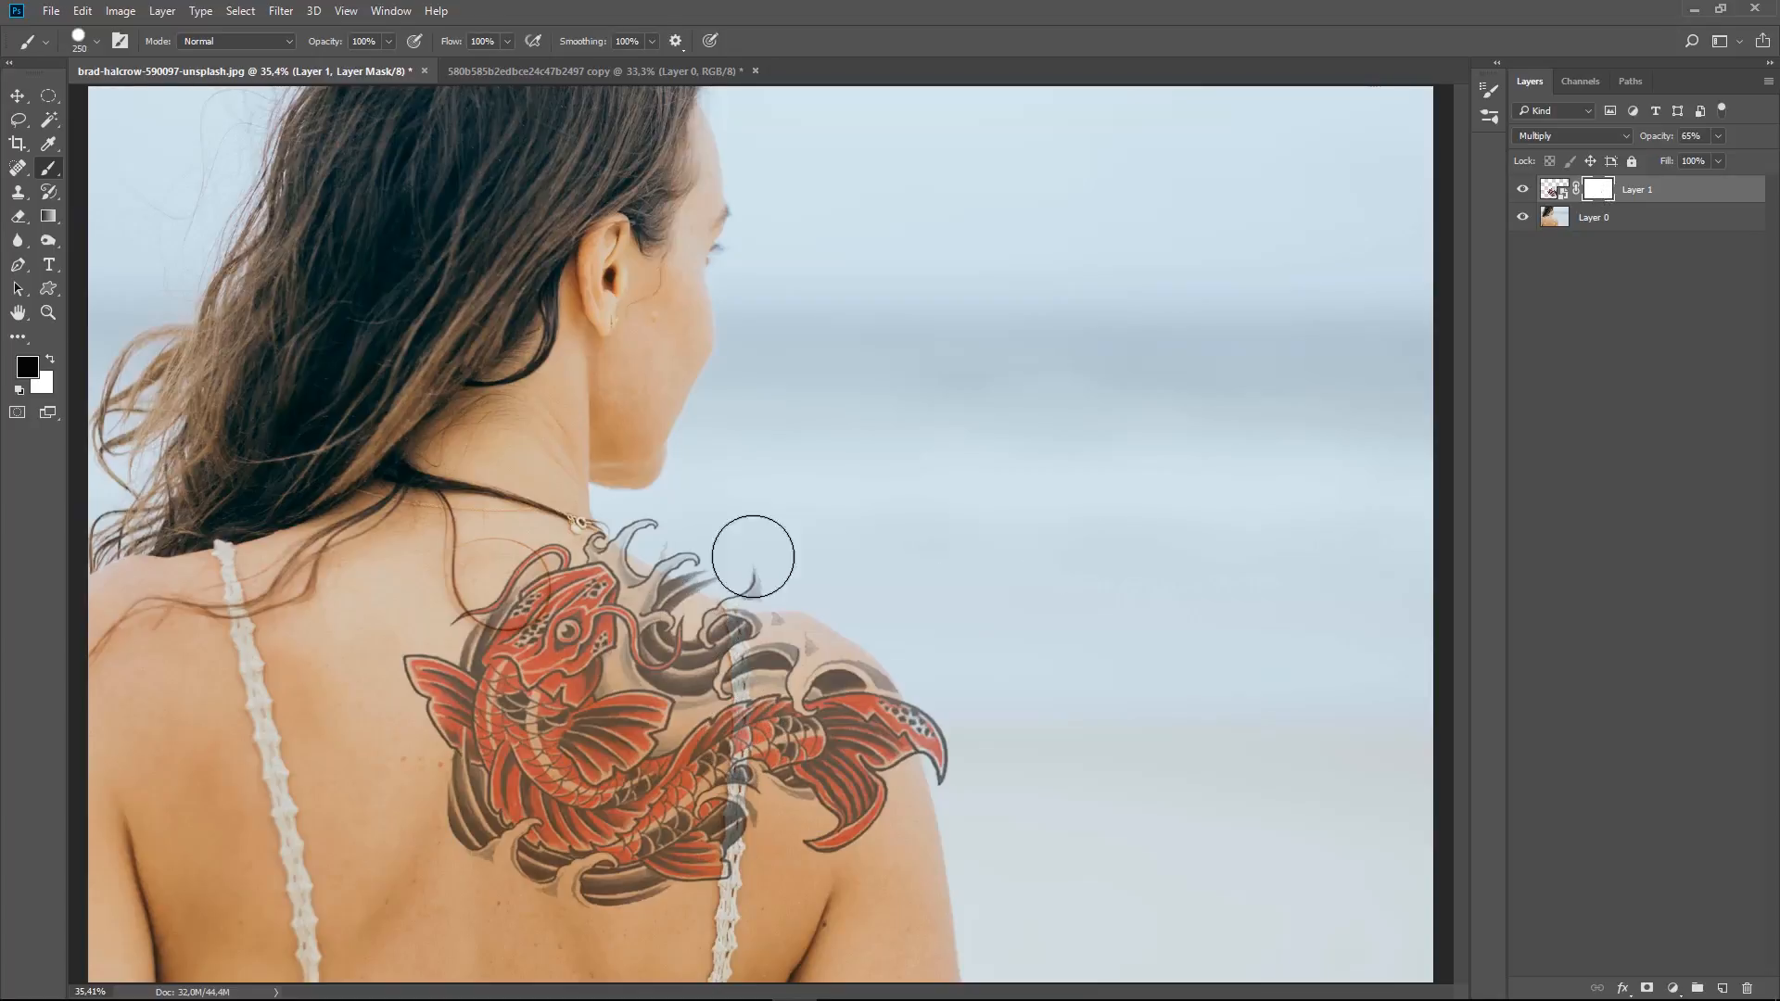
{"action": "key", "text": "bracketright"}
{"action": "key", "text": "bracketright"}
{"action": "key", "text": "bracketleft"}
{"action": "left_click", "coordinate": [642, 531]}
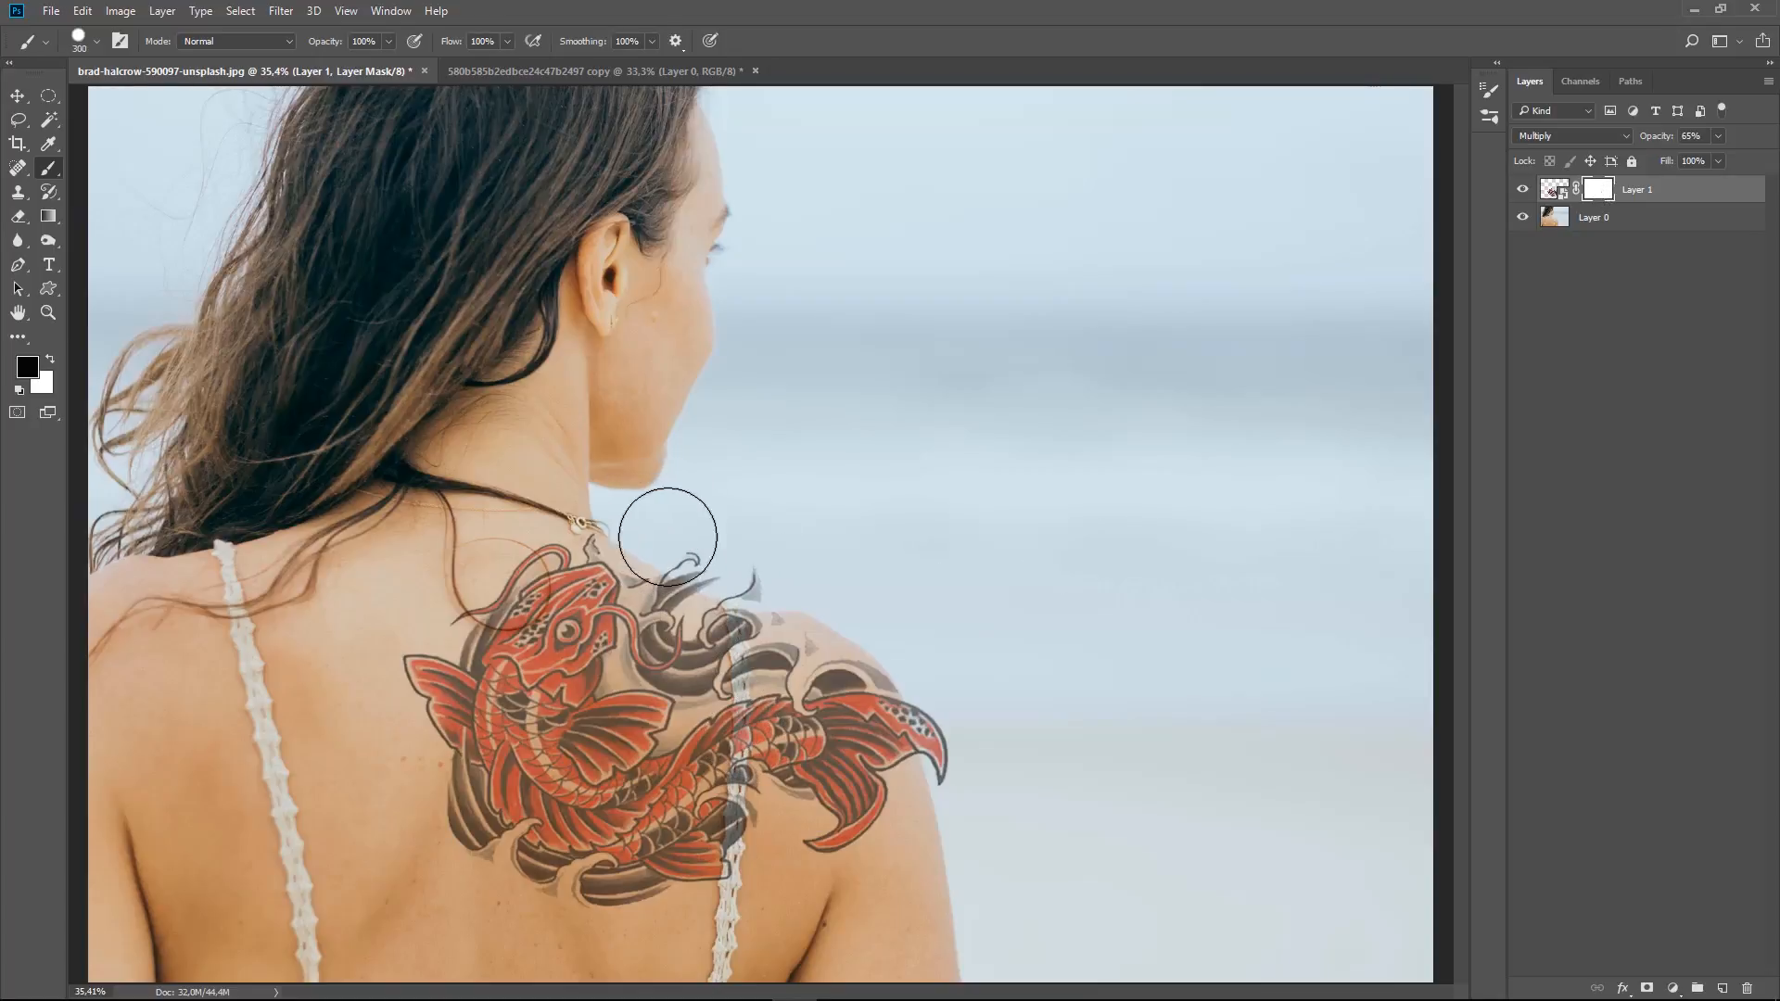
{"action": "left_click_drag", "start_coordinate": [668, 536], "coordinate": [834, 599]}
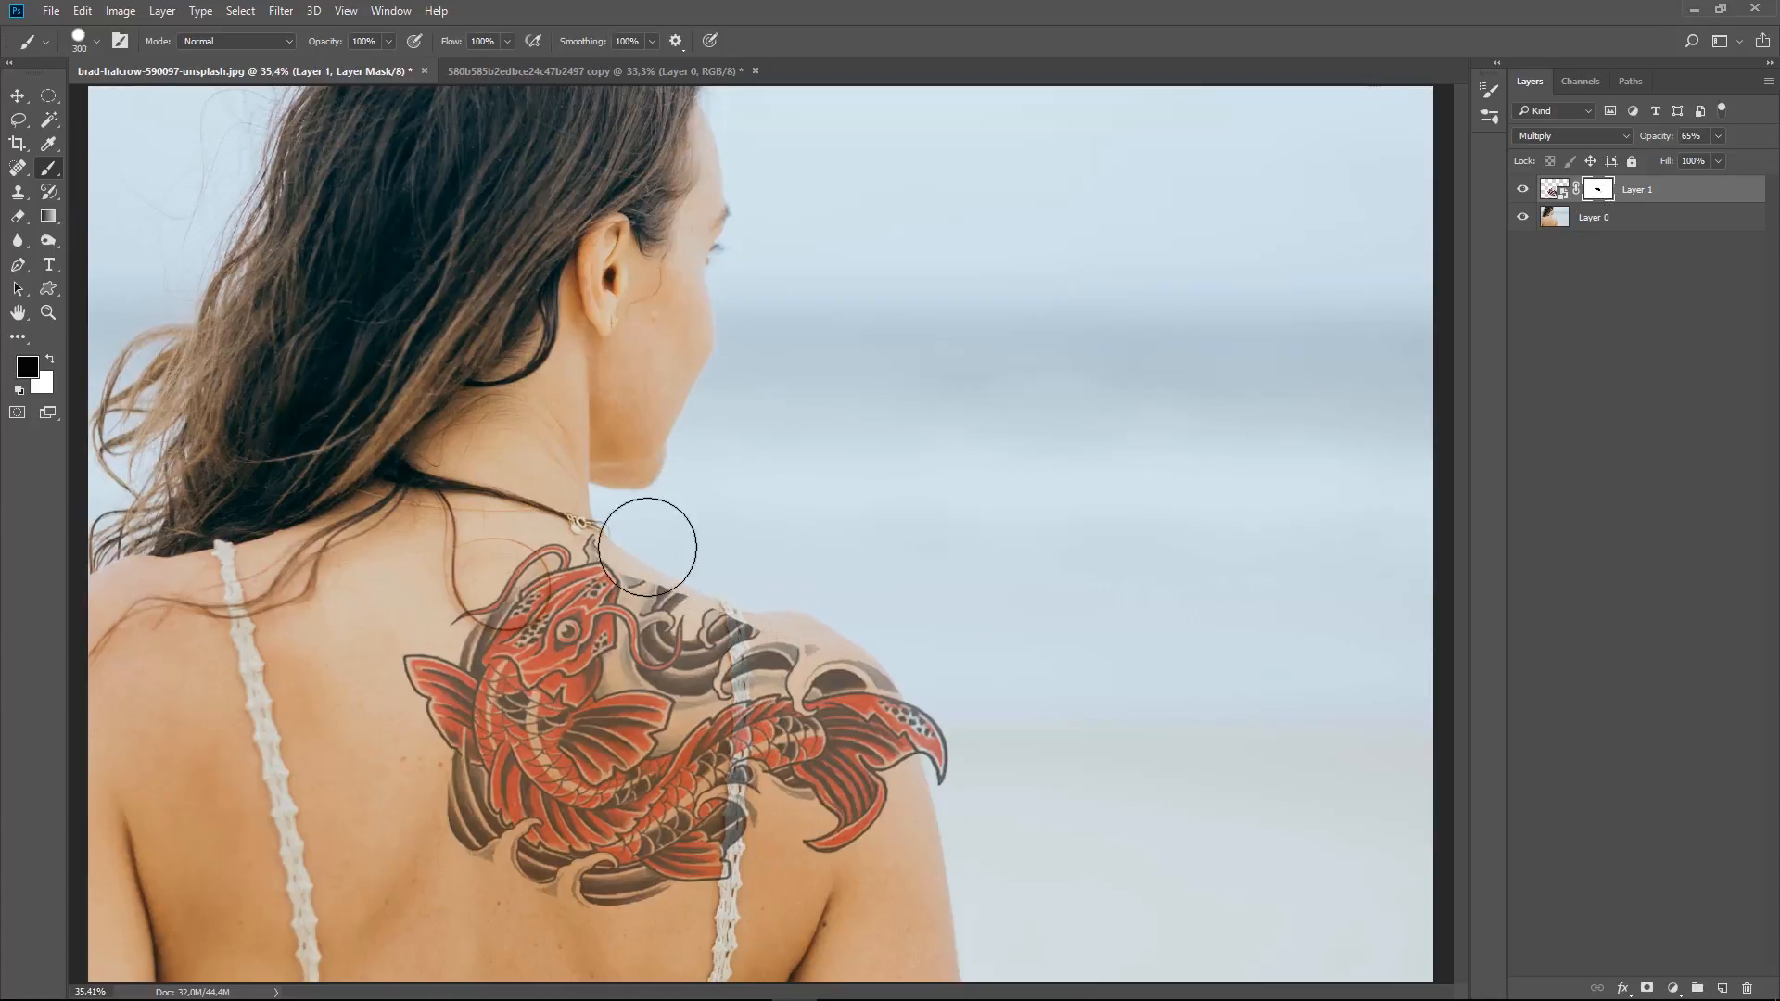
{"action": "mouse_move", "coordinate": [628, 525]}
{"action": "left_mouse_down"}
{"action": "mouse_move", "coordinate": [834, 626]}
{"action": "mouse_move", "coordinate": [944, 716]}
{"action": "mouse_move", "coordinate": [965, 847]}
{"action": "left_mouse_up"}
- Mask out the tattoo along the whole right-hand dress strap with a 200 px brush
{"action": "key", "text": "bracketleft"}
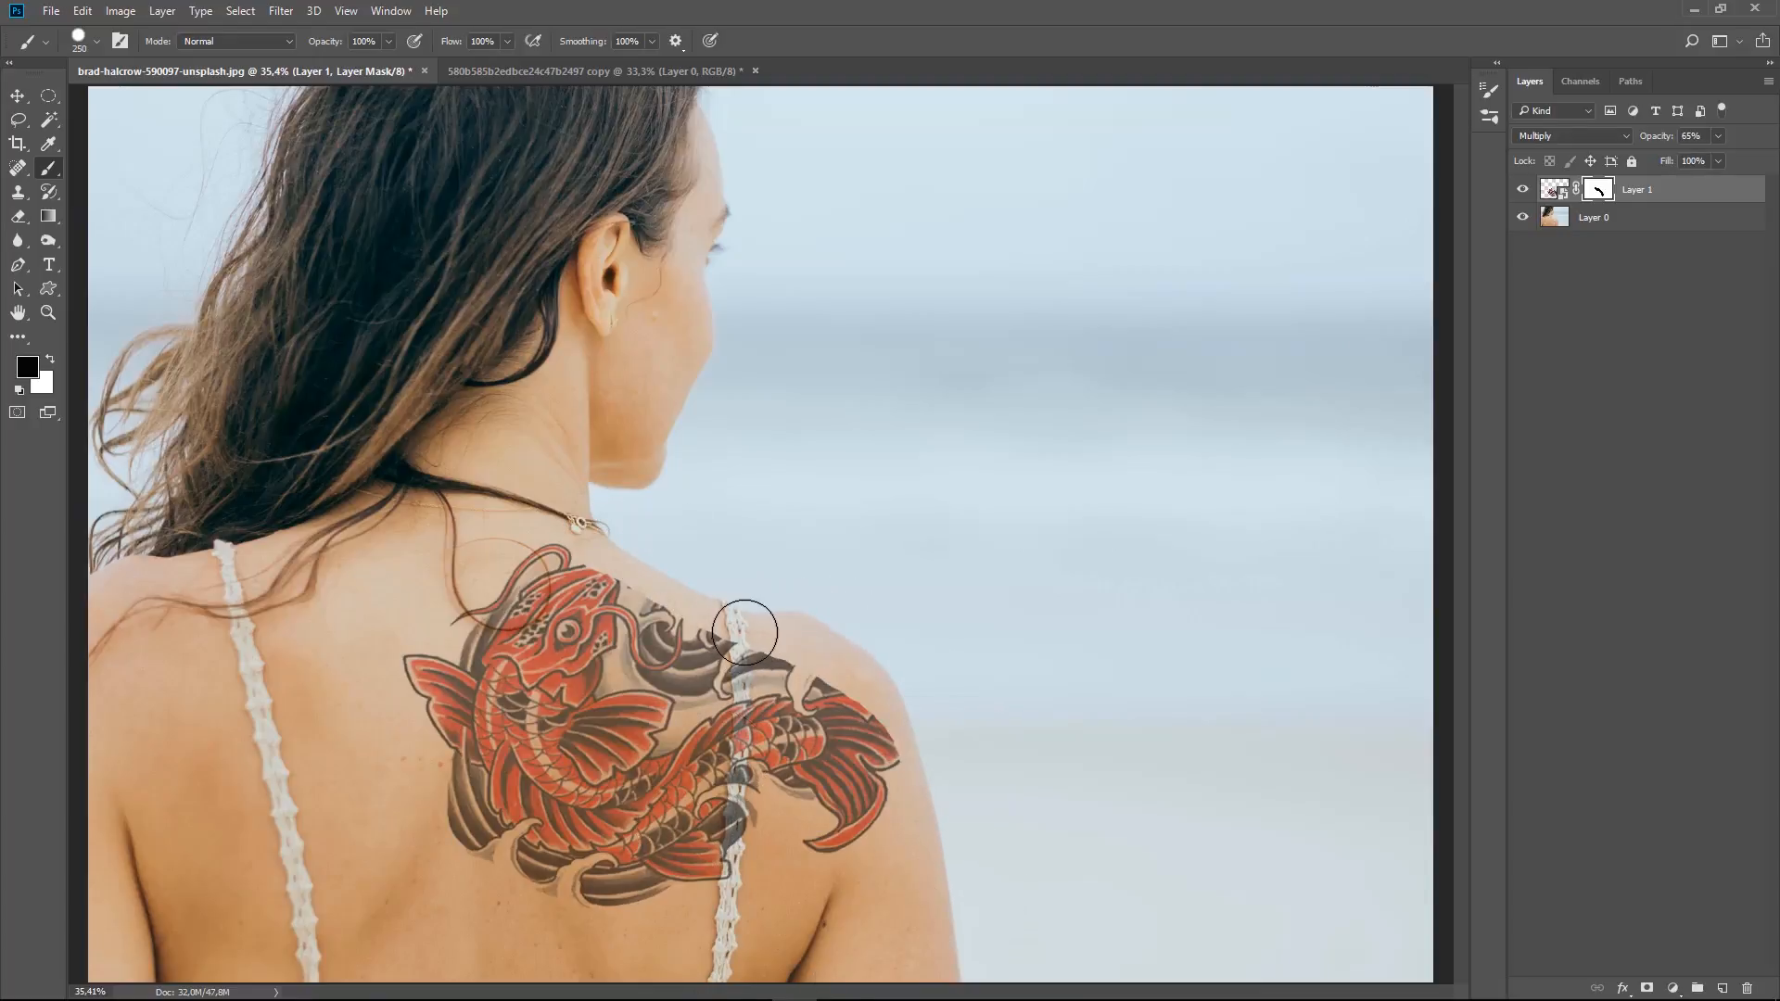
{"action": "key", "text": "bracketleft"}
{"action": "left_click_drag", "start_coordinate": [737, 616], "coordinate": [727, 906]}
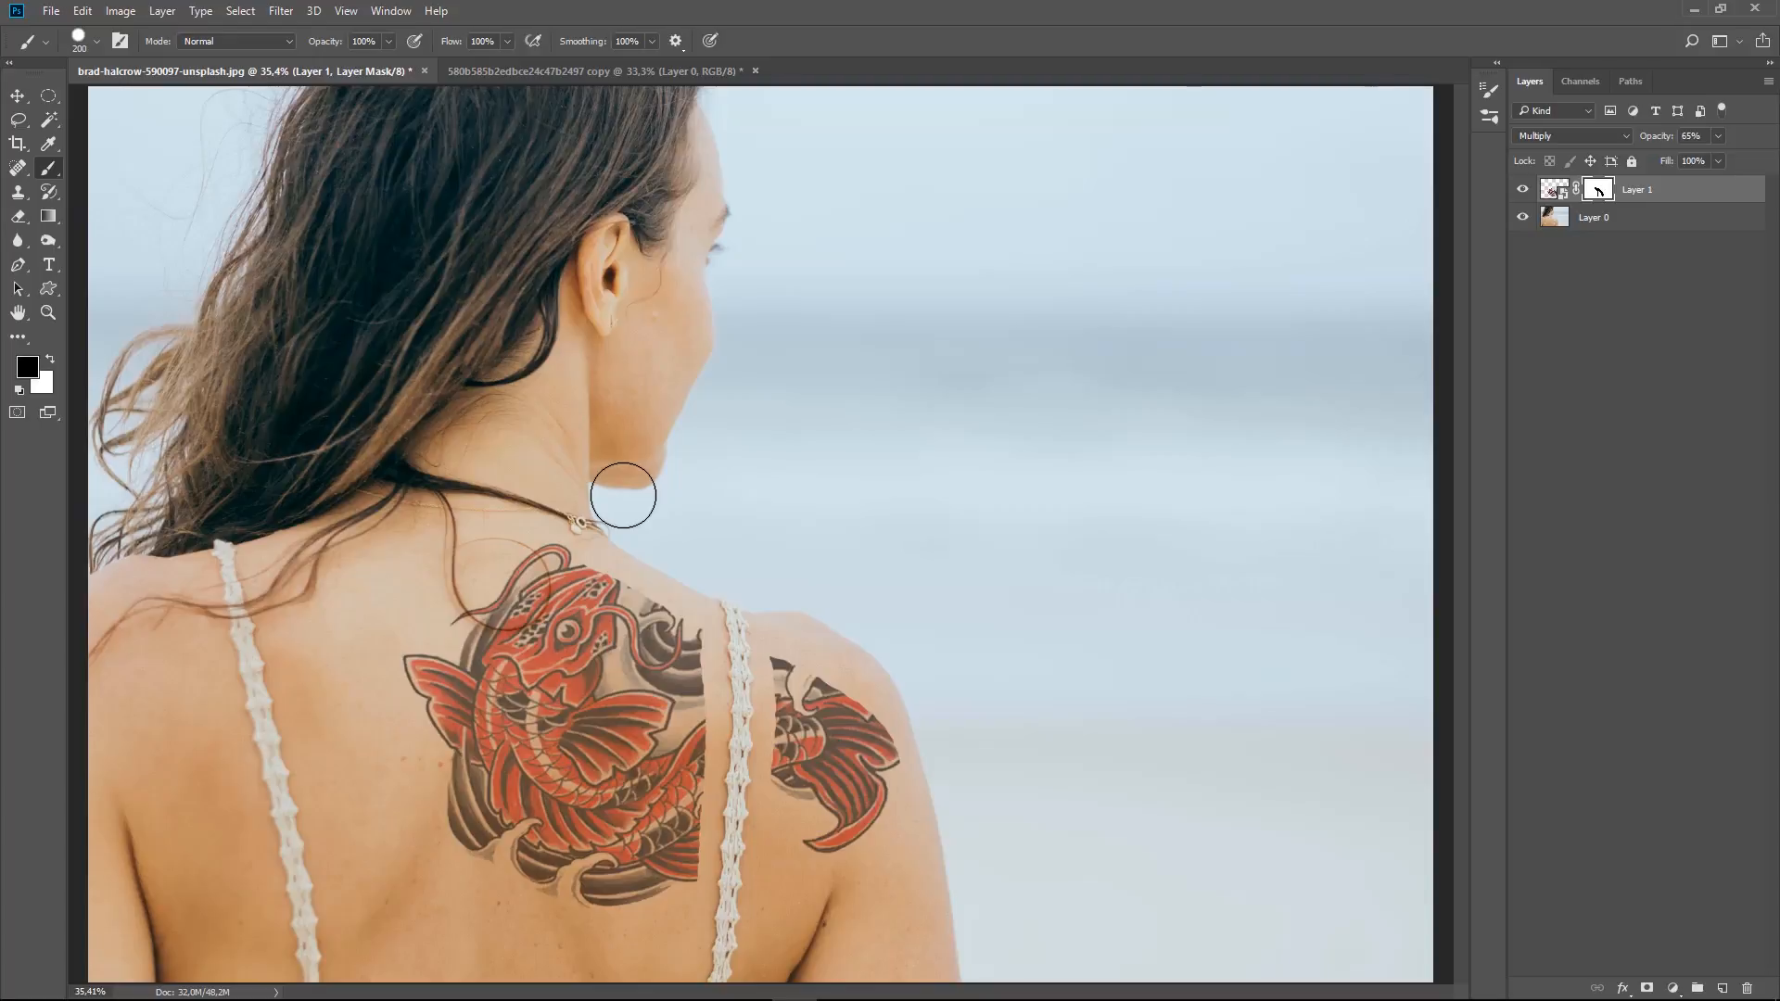
- Restore the koi's tail and the wave above it up to the outer shoulder edge, painting white with 400 px and 300 px brushes
{"action": "key", "text": "x"}
{"action": "scroll", "coordinate": [880, 732], "scroll_direction": "up", "scroll_amount": 2}
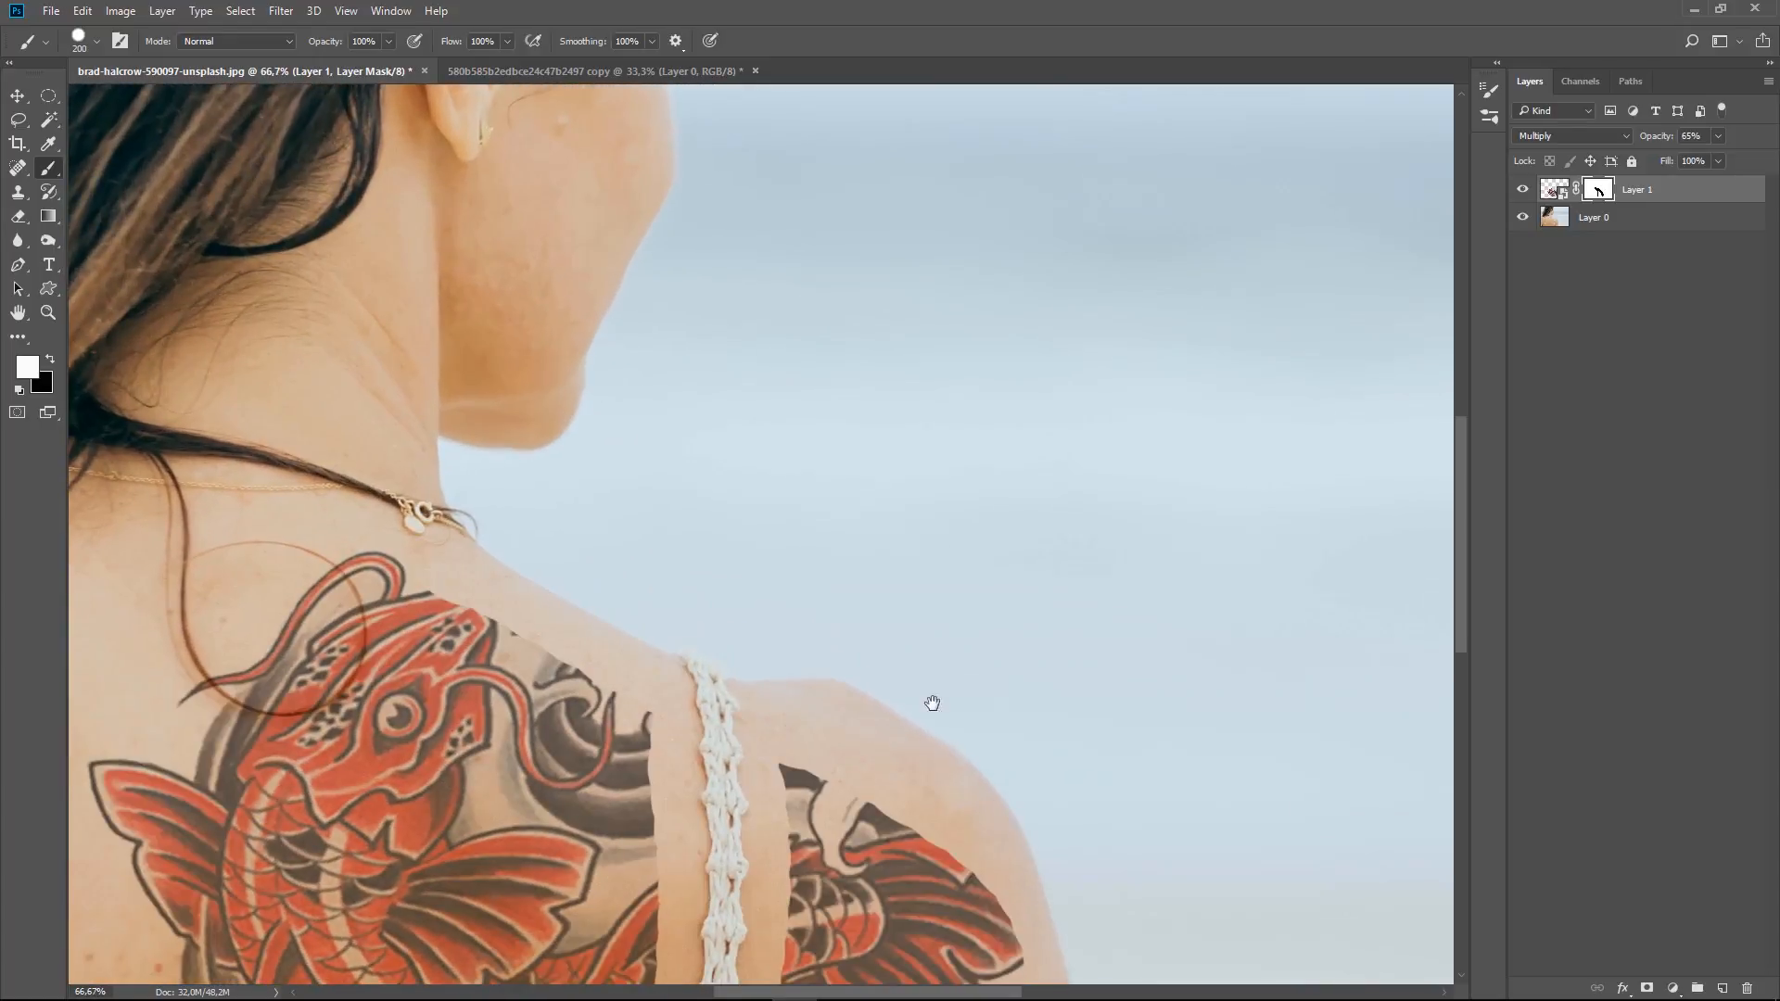
{"action": "left_click_drag", "start_coordinate": [932, 702], "coordinate": [866, 405]}
{"action": "key", "text": "bracketright"}
{"action": "key", "text": "bracketright"}
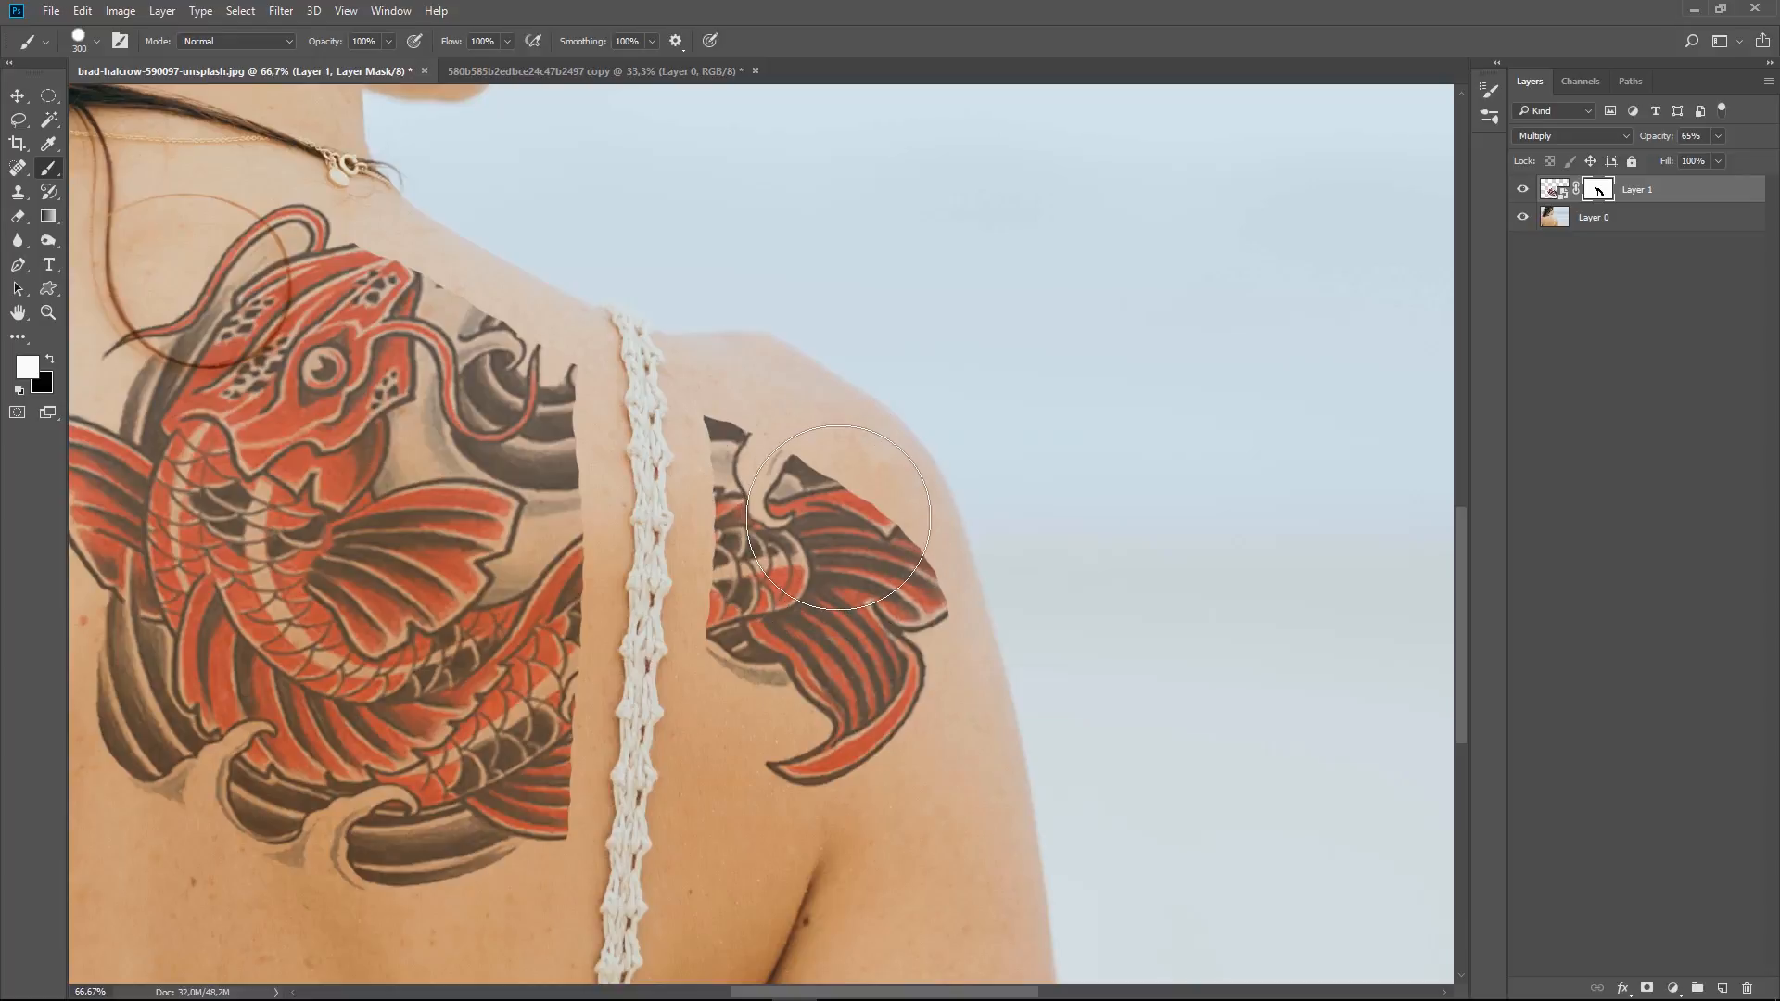
{"action": "key", "text": "bracketright"}
{"action": "left_click_drag", "start_coordinate": [851, 496], "coordinate": [830, 515]}
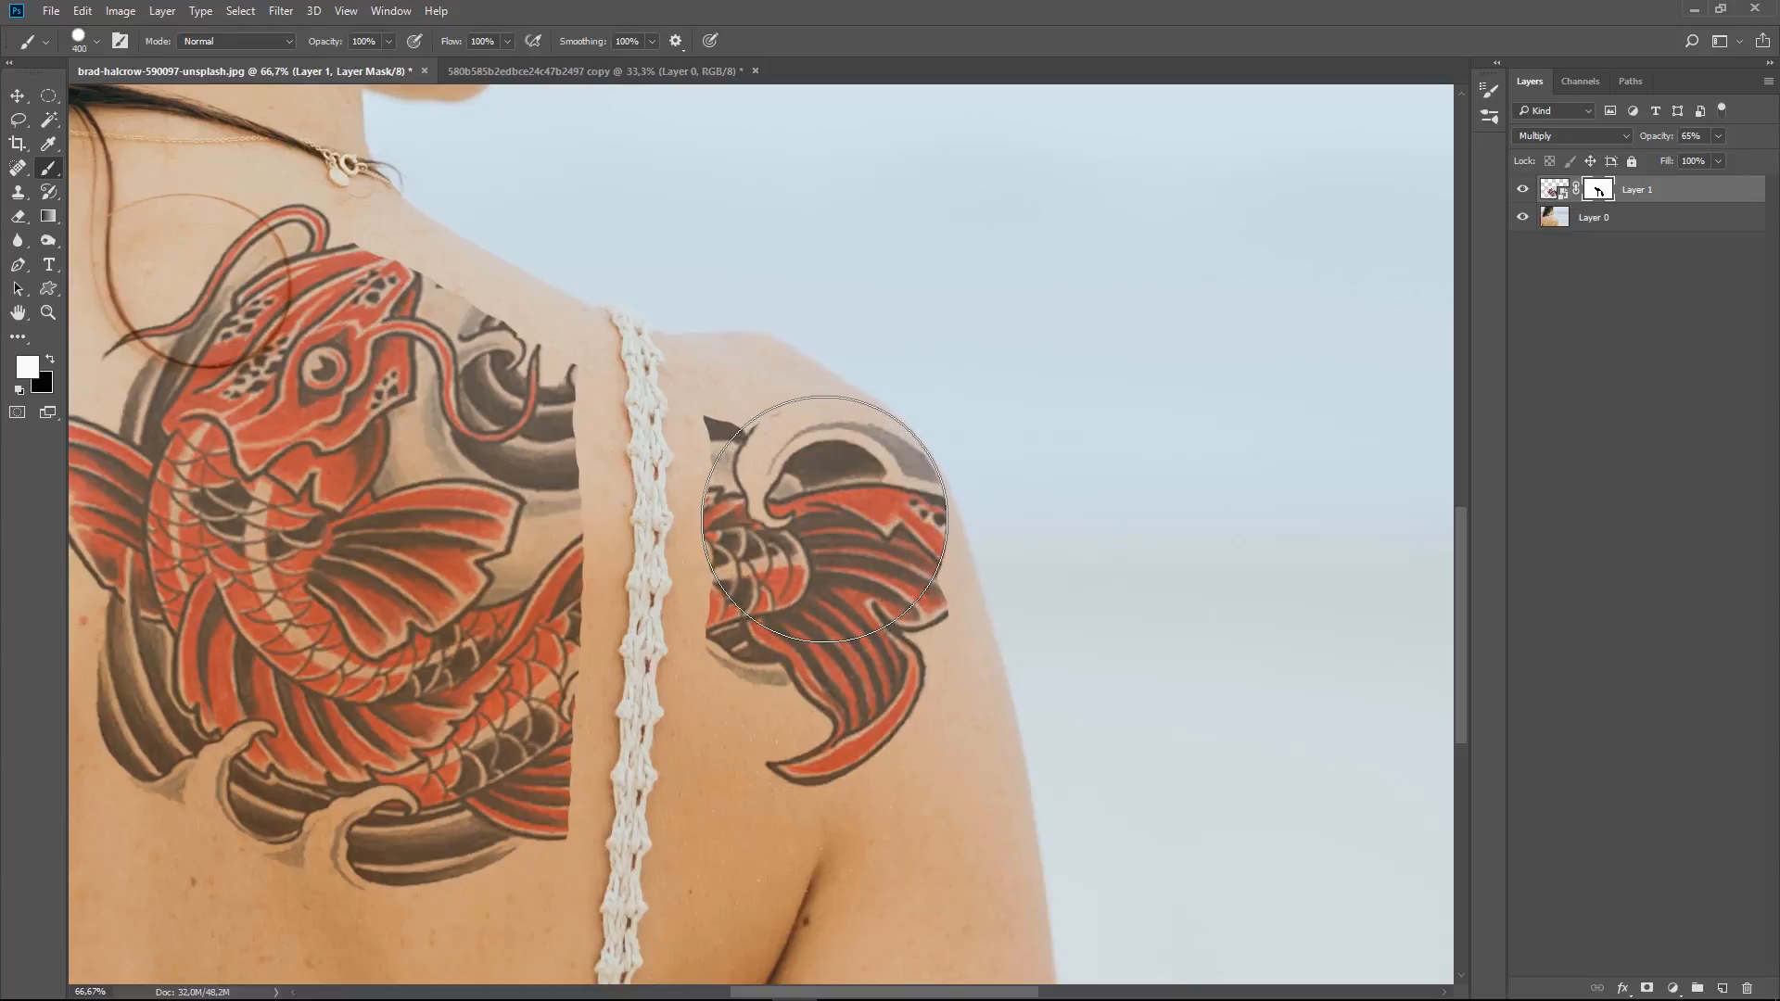
{"action": "key", "text": "bracketleft"}
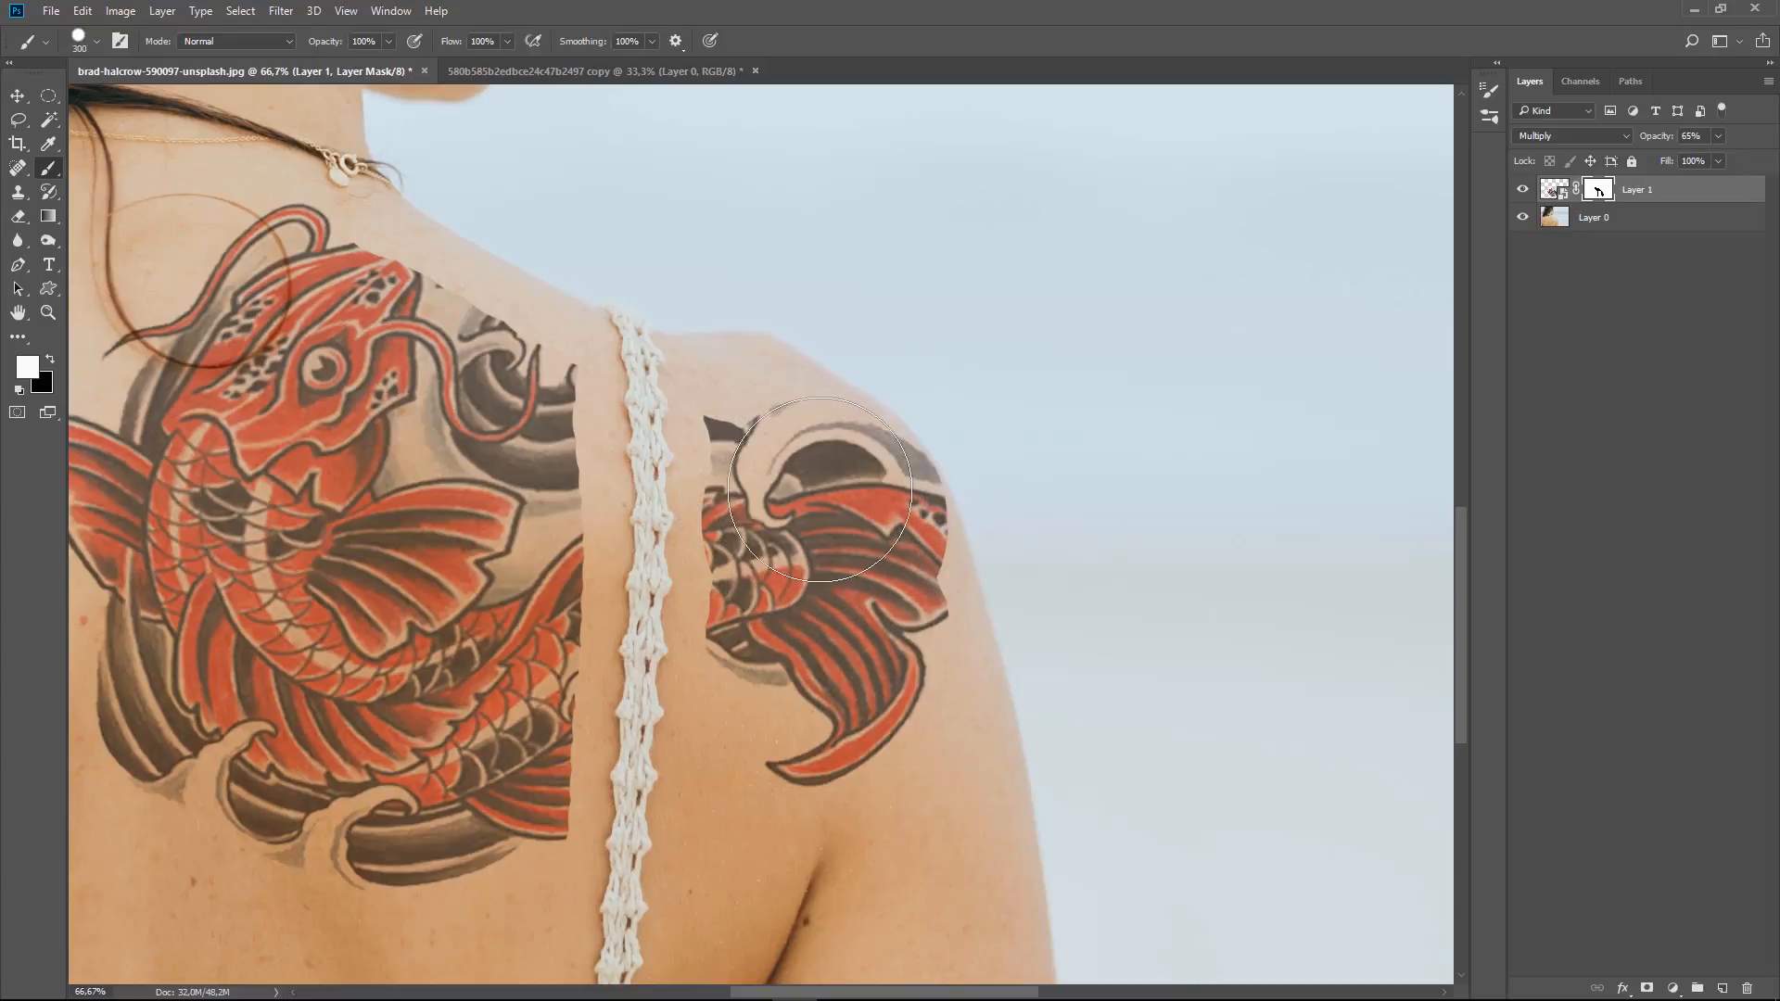
{"action": "left_click_drag", "start_coordinate": [814, 482], "coordinate": [791, 463]}
- Bring back the tattoo's grey wave details on the shoulder top beside the strap, using a smaller white brush
{"action": "key", "text": "bracketleft"}
{"action": "key", "text": "bracketleft"}
{"action": "key", "text": "bracketleft"}
{"action": "key", "text": "bracketleft"}
{"action": "key", "text": "bracketleft"}
{"action": "left_click_drag", "start_coordinate": [720, 377], "coordinate": [713, 371]}
- Restore the masked waves above the koi's head along the neck and shoulder line, varying the white brush's size
{"action": "key", "text": "bracketright"}
{"action": "mouse_move", "coordinate": [359, 255]}
{"action": "left_mouse_down"}
{"action": "mouse_move", "coordinate": [365, 235]}
{"action": "mouse_move", "coordinate": [408, 267]}
{"action": "left_mouse_up"}
{"action": "key", "text": "bracketright"}
{"action": "key", "text": "bracketright"}
{"action": "key", "text": "bracketright"}
{"action": "mouse_move", "coordinate": [421, 340]}
{"action": "left_mouse_down"}
{"action": "mouse_move", "coordinate": [504, 380]}
{"action": "mouse_move", "coordinate": [533, 247]}
{"action": "mouse_move", "coordinate": [537, 354]}
{"action": "mouse_move", "coordinate": [573, 352]}
{"action": "mouse_move", "coordinate": [503, 308]}
{"action": "mouse_move", "coordinate": [495, 273]}
{"action": "mouse_move", "coordinate": [514, 308]}
{"action": "left_mouse_up"}
{"action": "key", "text": "bracketleft"}
{"action": "key", "text": "bracketleft"}
{"action": "key", "text": "bracketleft"}
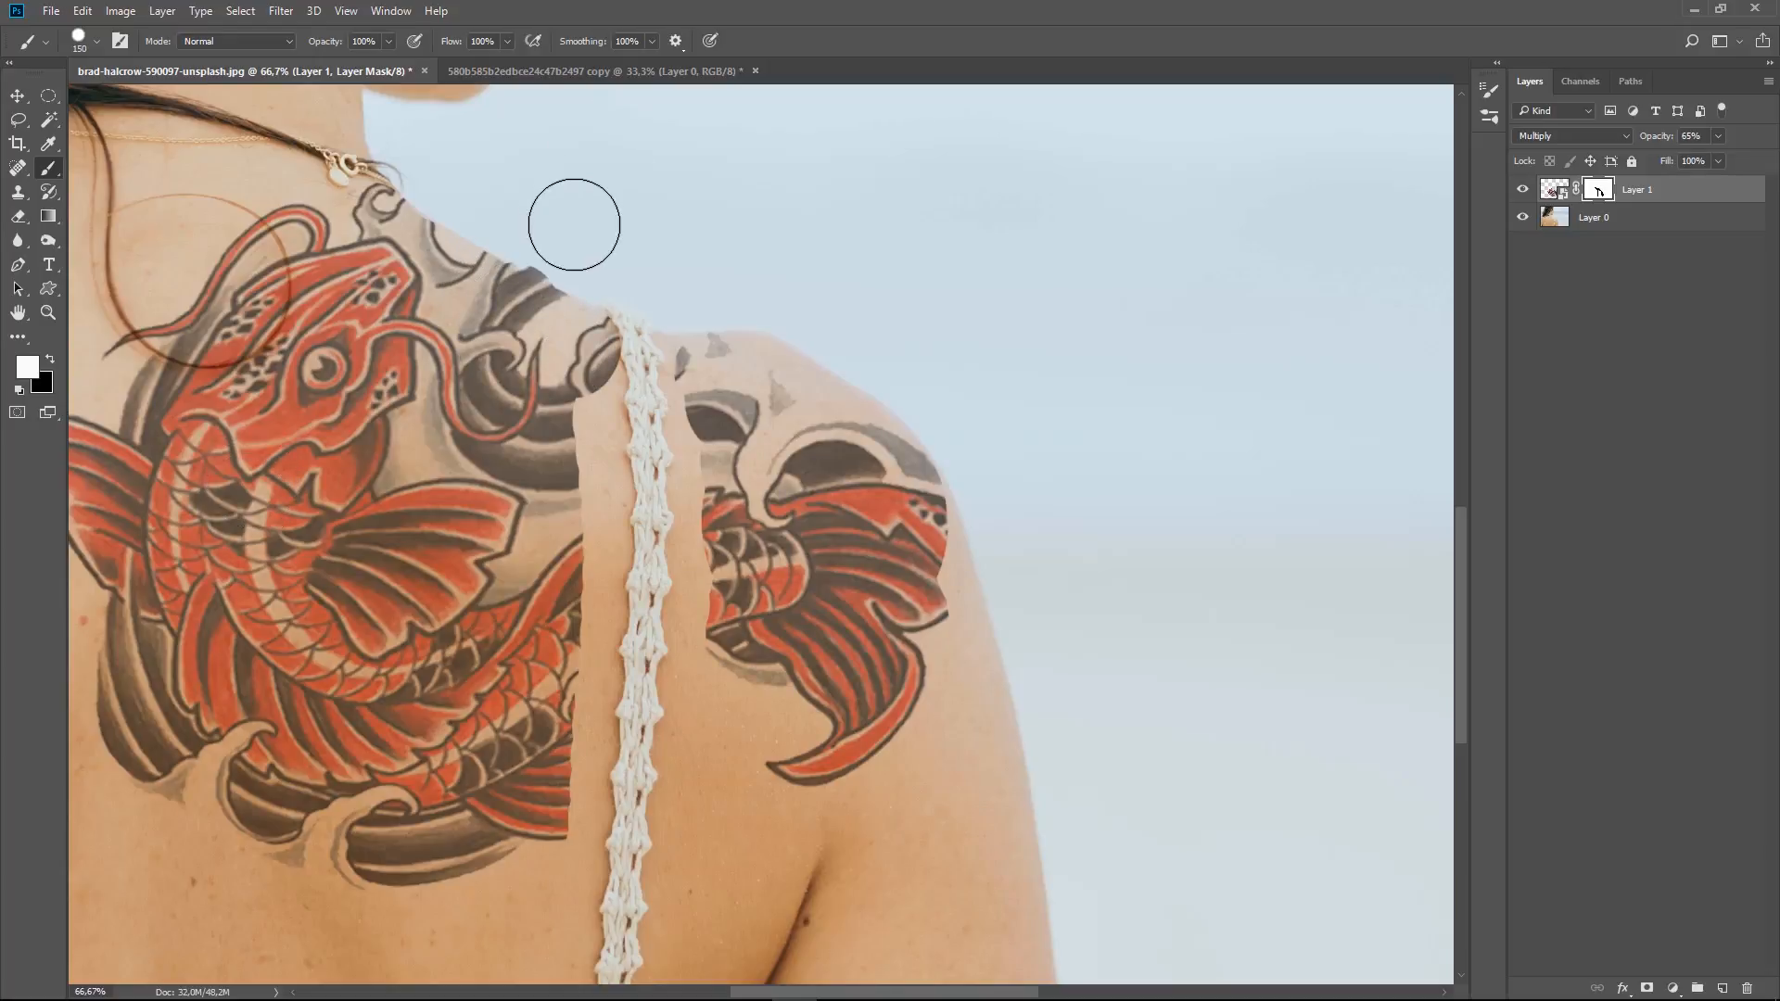
- Paint the tattoo back in on both sides of the dress strap, right up to its knitted edges, with a small white brush
{"action": "key", "text": "x"}
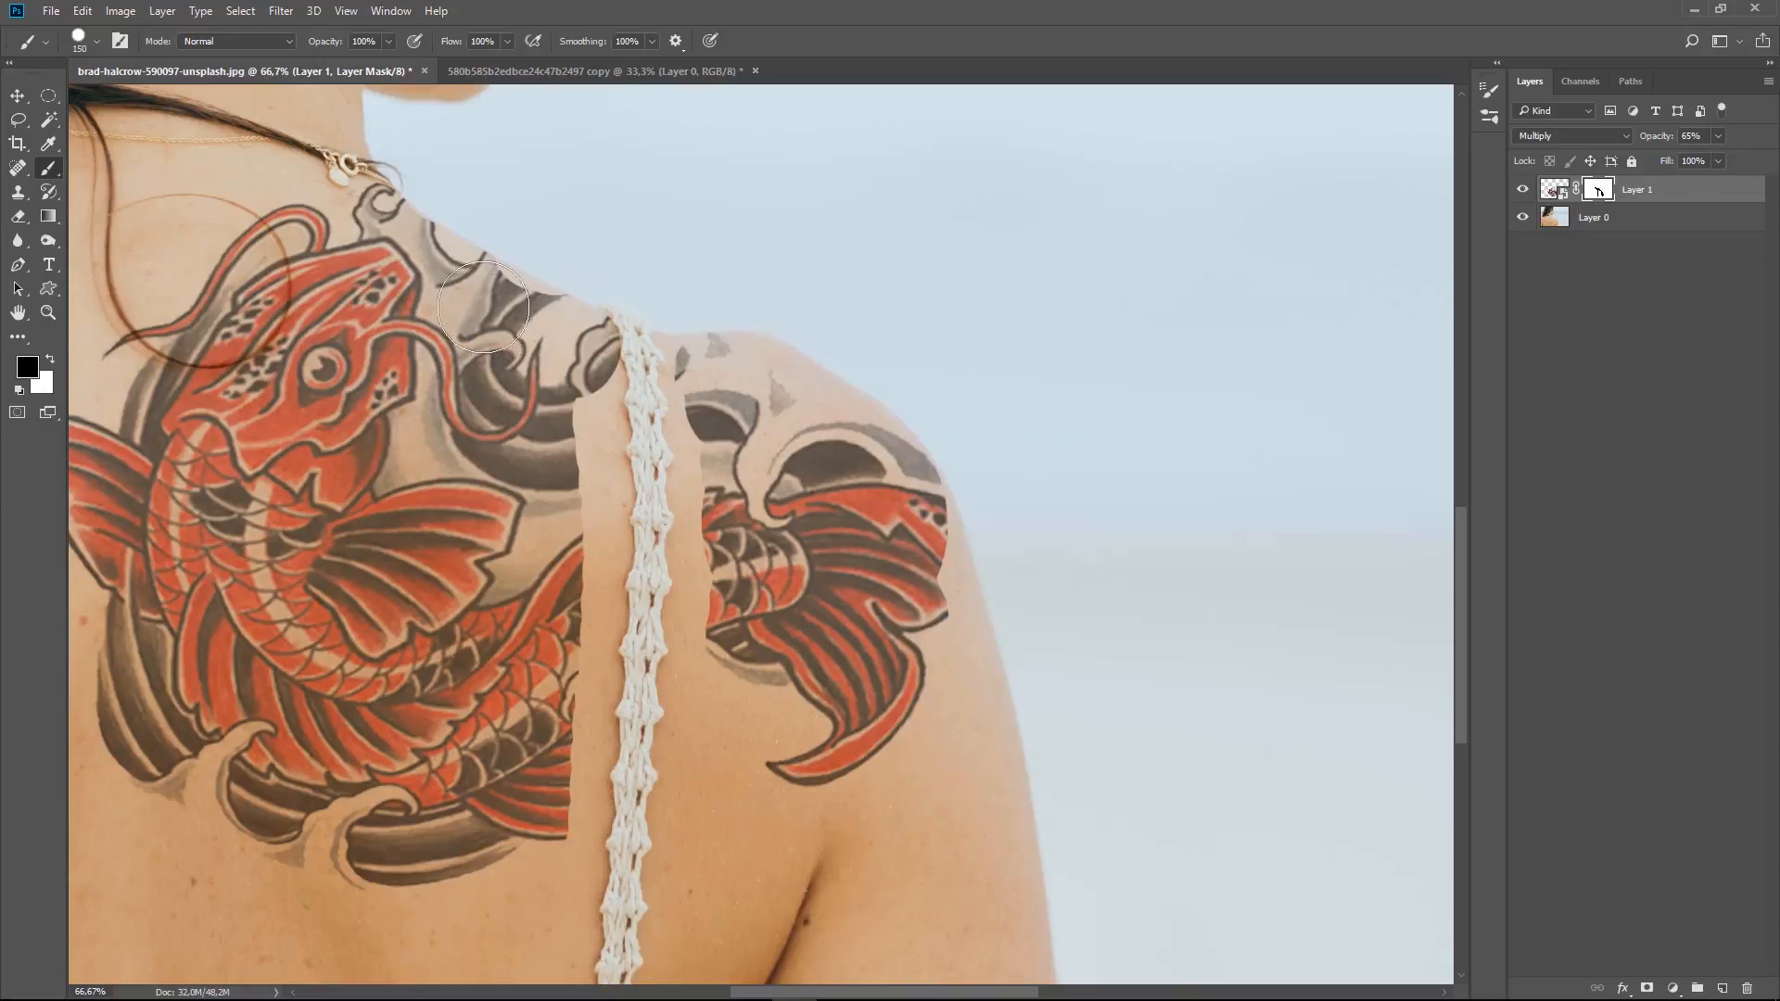
{"action": "key", "text": "x"}
{"action": "mouse_move", "coordinate": [538, 331]}
{"action": "left_mouse_down"}
{"action": "mouse_move", "coordinate": [556, 370]}
{"action": "mouse_move", "coordinate": [542, 409]}
{"action": "left_mouse_up"}
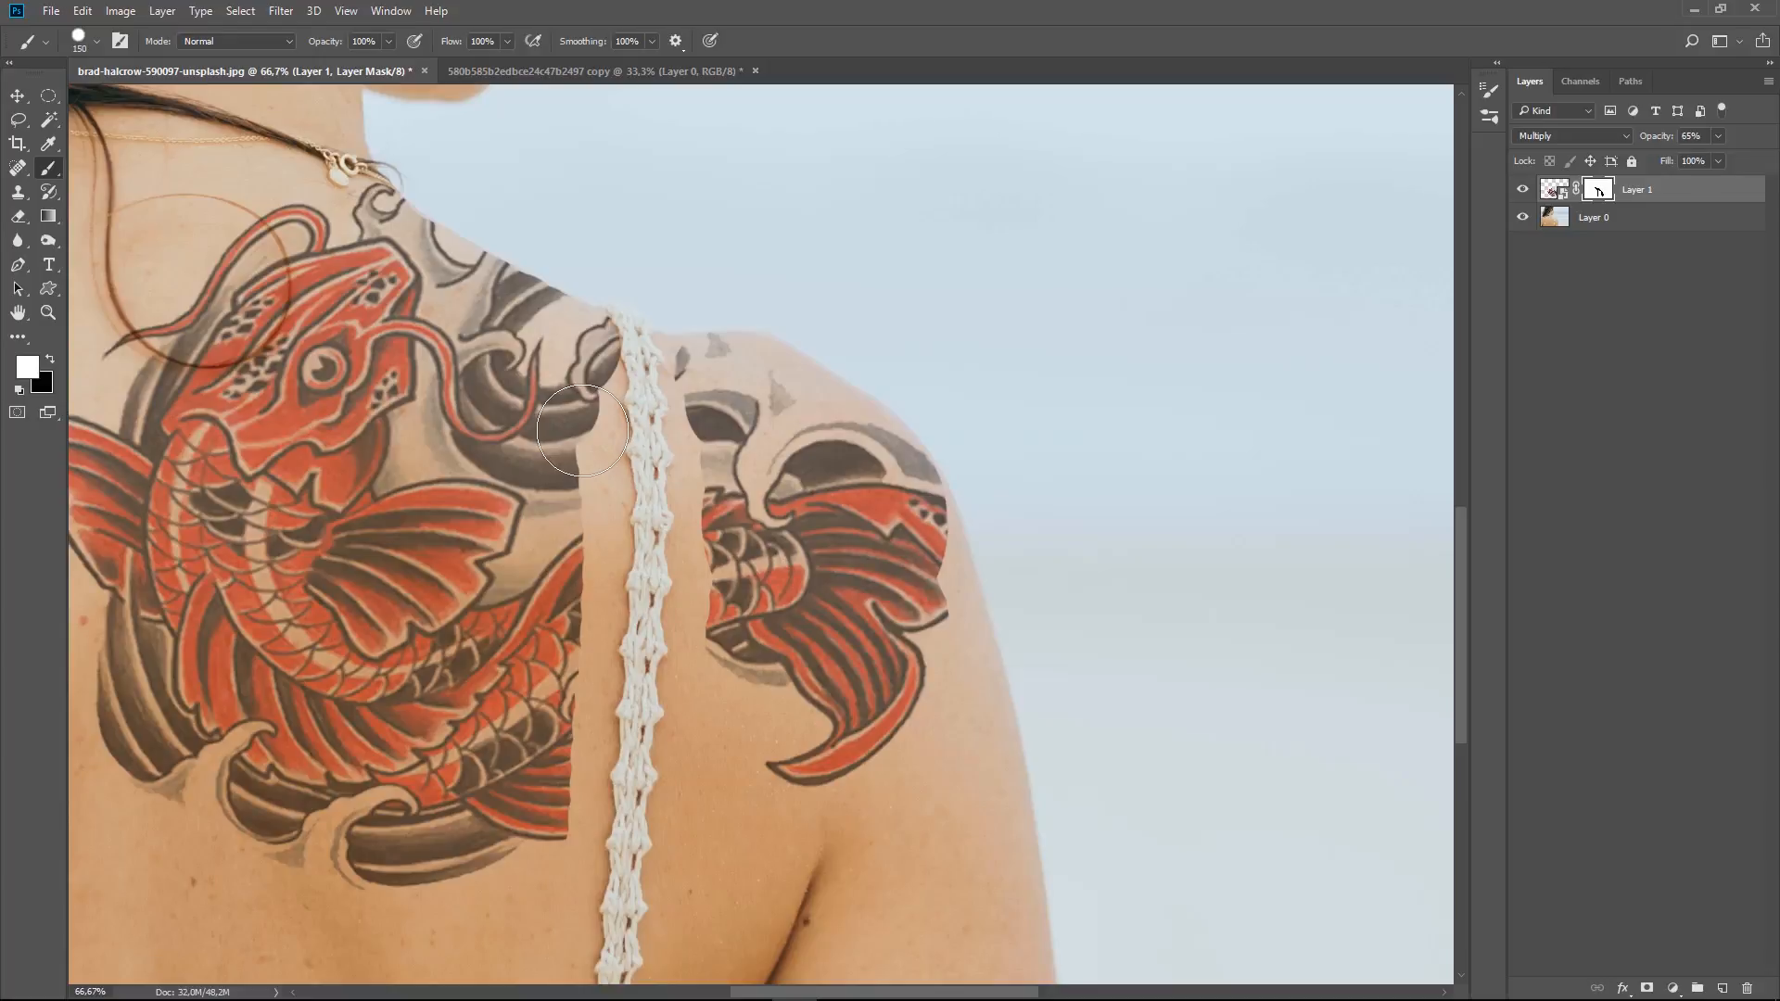
{"action": "key", "text": "bracketleft"}
{"action": "mouse_move", "coordinate": [691, 426]}
{"action": "left_mouse_down"}
{"action": "mouse_move", "coordinate": [690, 552]}
{"action": "mouse_move", "coordinate": [715, 550]}
{"action": "mouse_move", "coordinate": [694, 681]}
{"action": "mouse_move", "coordinate": [717, 695]}
{"action": "mouse_move", "coordinate": [686, 749]}
{"action": "mouse_move", "coordinate": [729, 703]}
{"action": "left_mouse_up"}
{"action": "key", "text": "bracketright"}
{"action": "mouse_move", "coordinate": [707, 487]}
{"action": "left_mouse_down"}
{"action": "mouse_move", "coordinate": [709, 375]}
{"action": "mouse_move", "coordinate": [602, 412]}
{"action": "mouse_move", "coordinate": [571, 812]}
{"action": "mouse_move", "coordinate": [598, 459]}
{"action": "left_mouse_up"}
{"action": "key", "text": "bracketleft"}
{"action": "key", "text": "bracketright"}
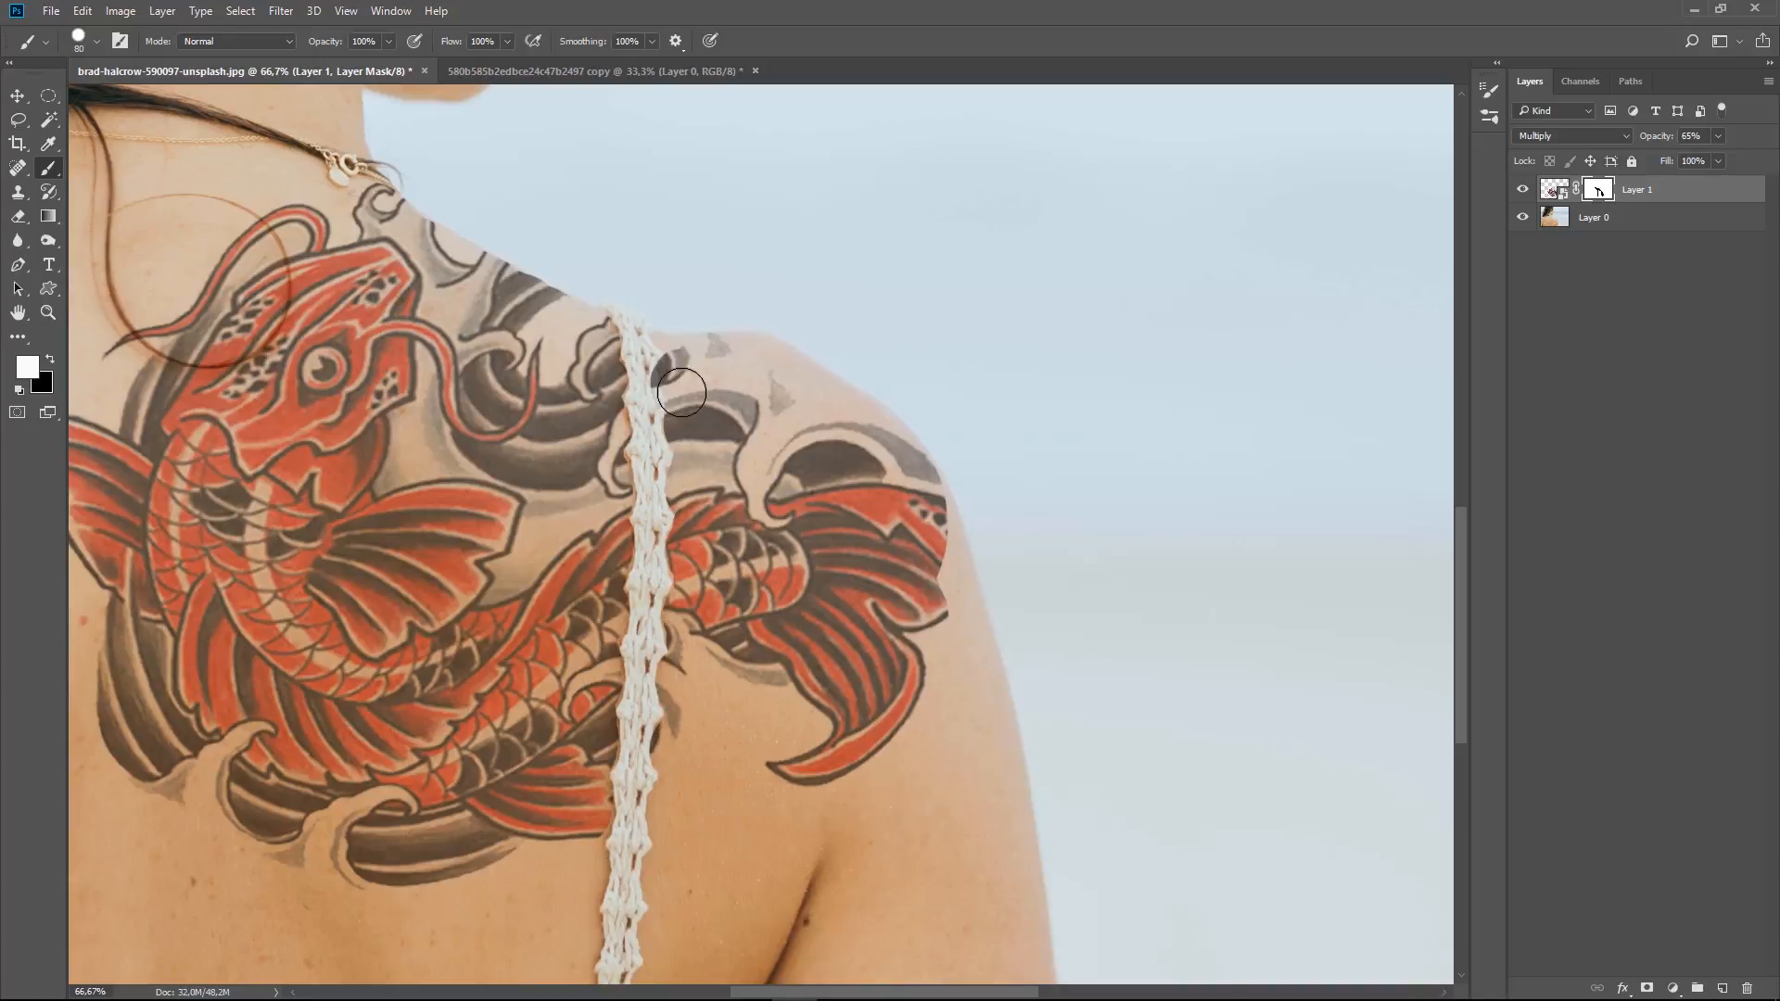
- Touch up the mask around the strap's upper end with a much smaller brush, then return the brush to 80 px
{"action": "key", "text": "bracketleft"}
{"action": "key", "text": "bracketleft"}
{"action": "key", "text": "bracketleft"}
{"action": "key", "text": "bracketleft"}
{"action": "key", "text": "bracketleft"}
{"action": "key", "text": "bracketleft"}
{"action": "key", "text": "bracketleft"}
{"action": "key", "text": "bracketleft"}
{"action": "key", "text": "x"}
{"action": "key", "text": "x"}
{"action": "key", "text": "bracketright"}
{"action": "key", "text": "bracketright"}
{"action": "key", "text": "bracketright"}
{"action": "key", "text": "bracketright"}
{"action": "key", "text": "bracketright"}
{"action": "key", "text": "bracketright"}
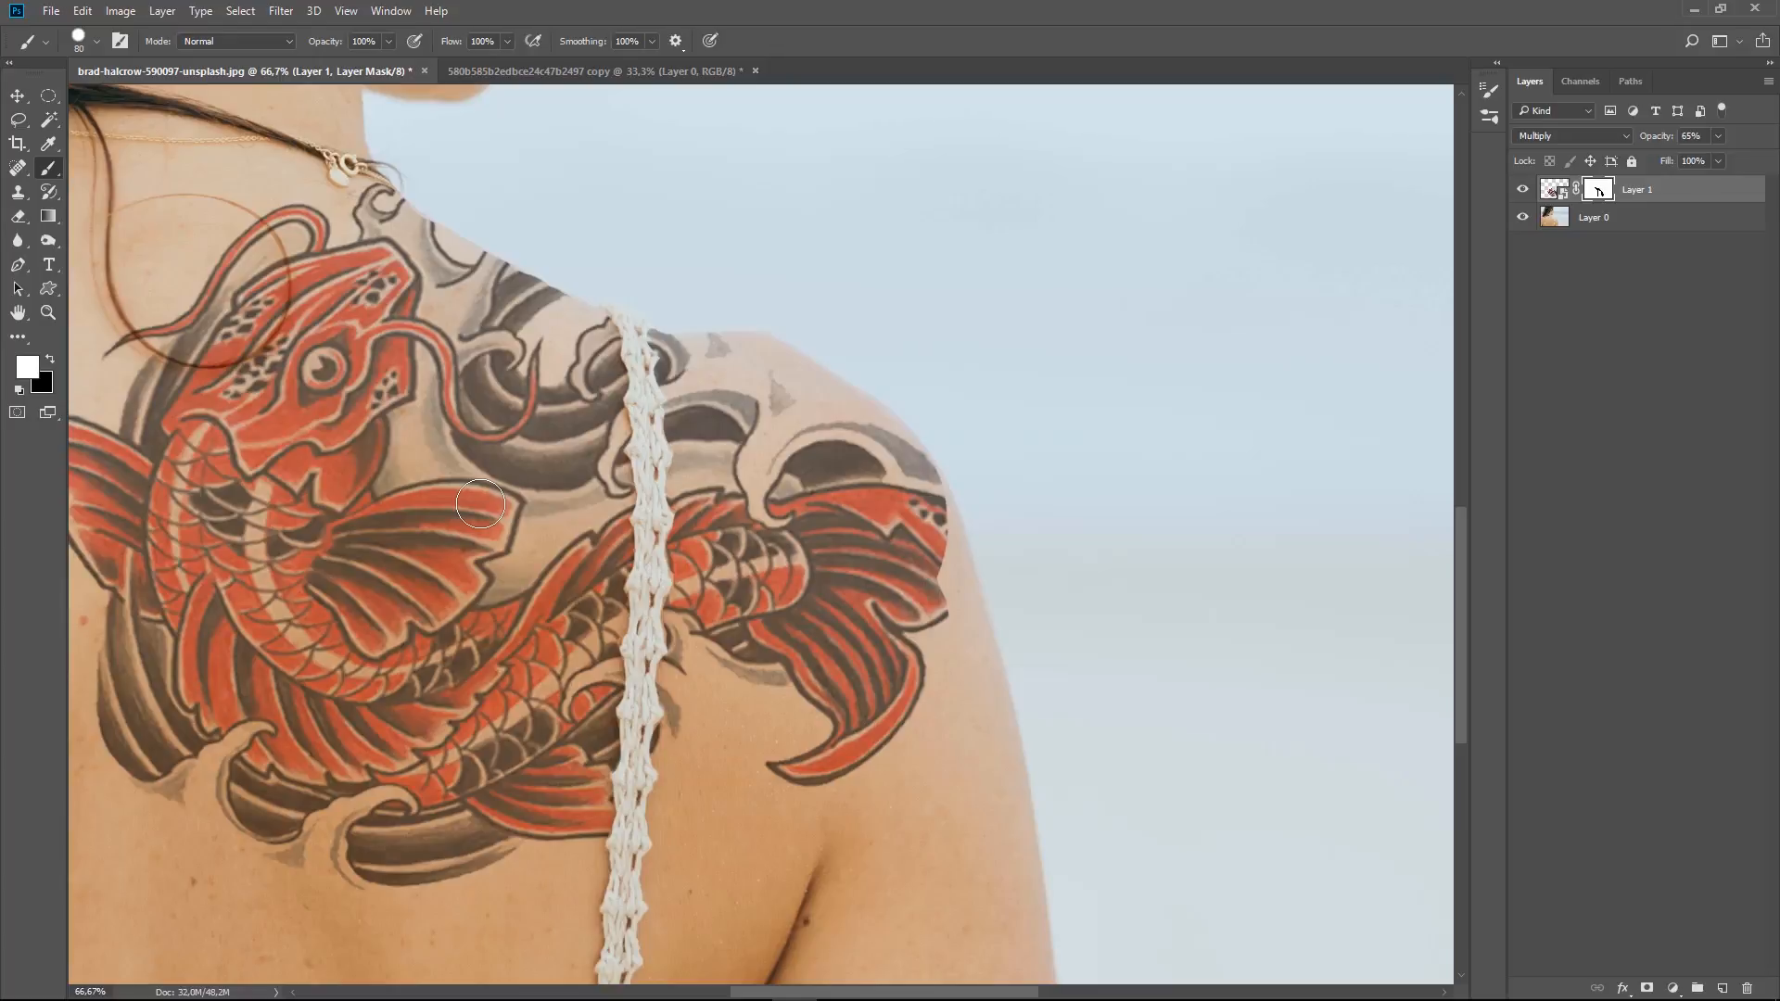
- Compare the whole photo with and without the tattoo by toggling Layer 1's visibility
{"action": "key", "text": "ctrl+minus"}
{"action": "key", "text": "ctrl+minus"}
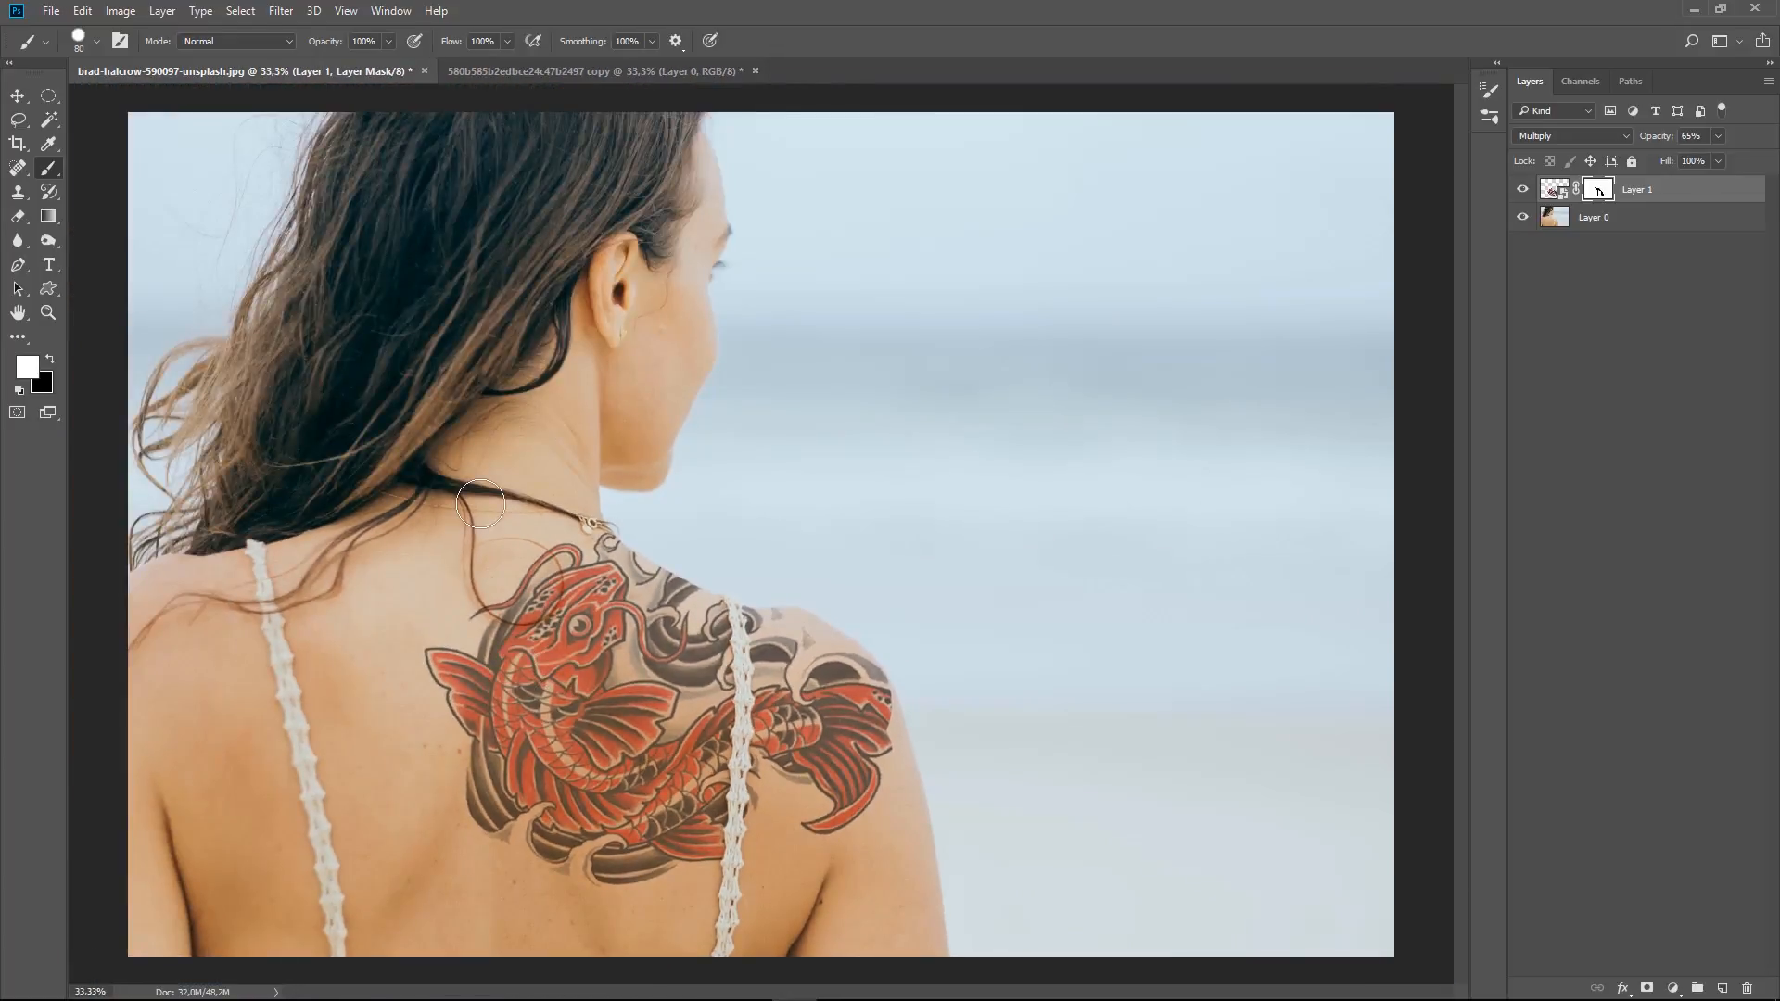
{"action": "left_click", "coordinate": [1524, 190]}
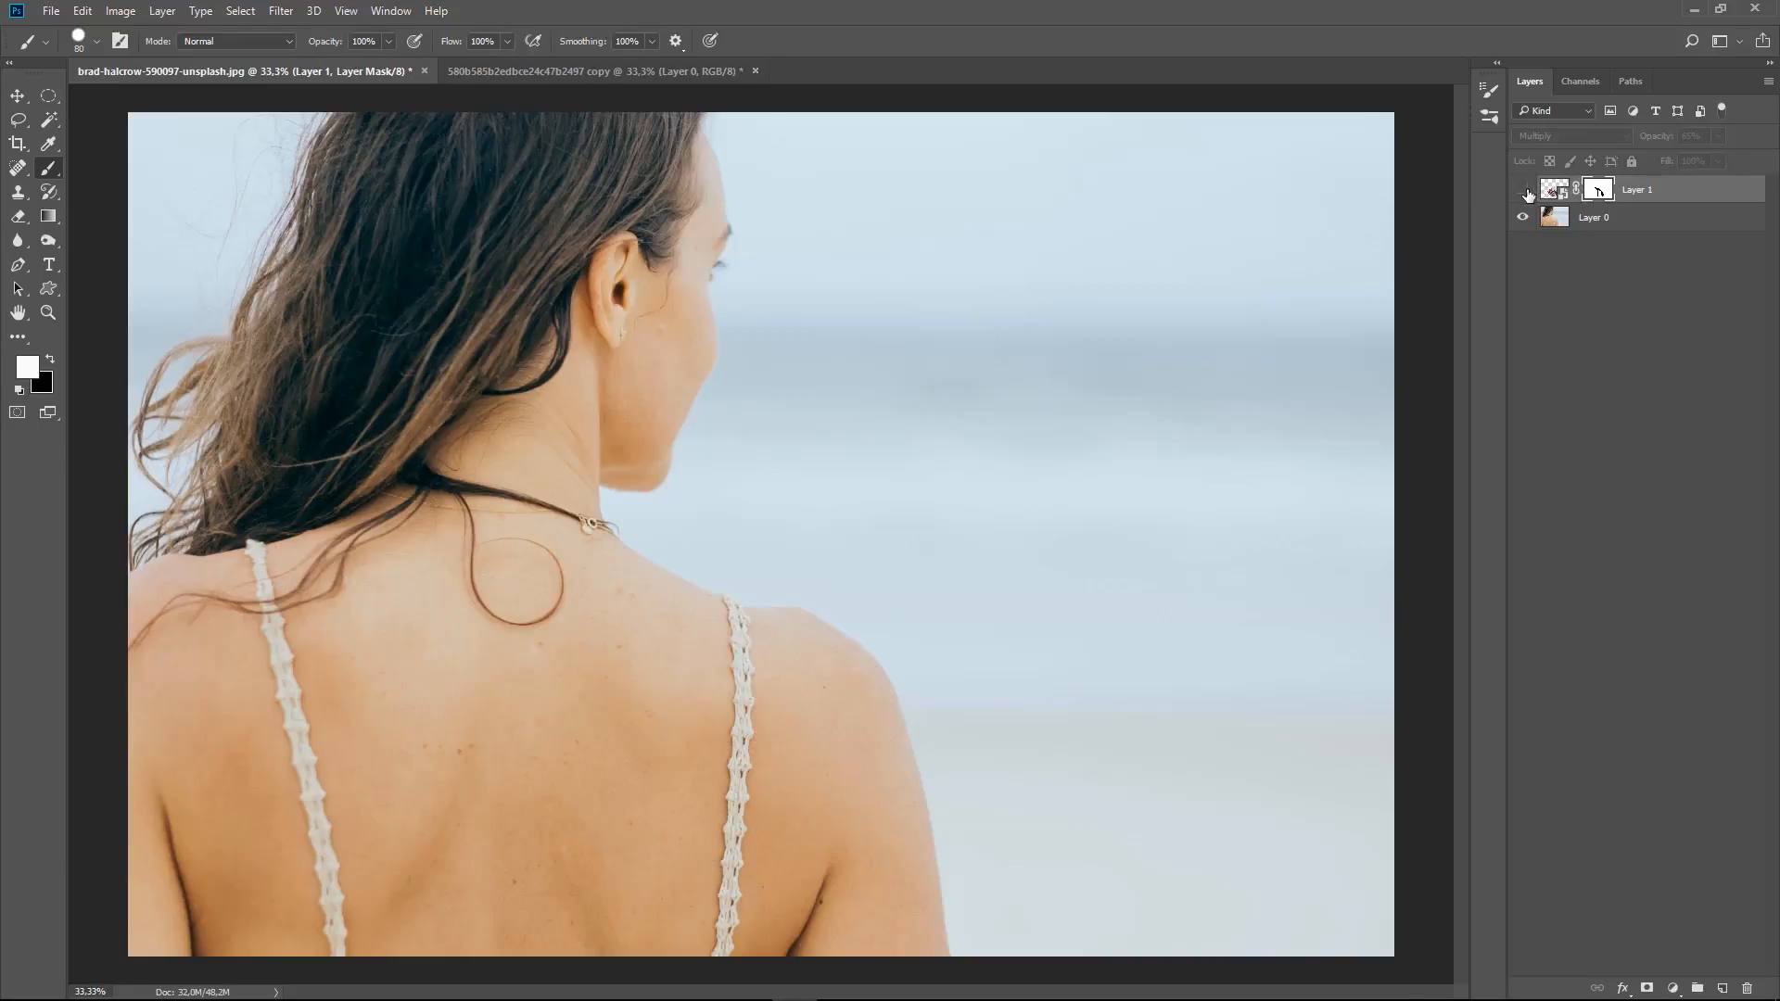
{"action": "left_click", "coordinate": [1524, 190]}
{"action": "left_click", "coordinate": [1523, 190]}
{"action": "left_click", "coordinate": [1524, 191]}
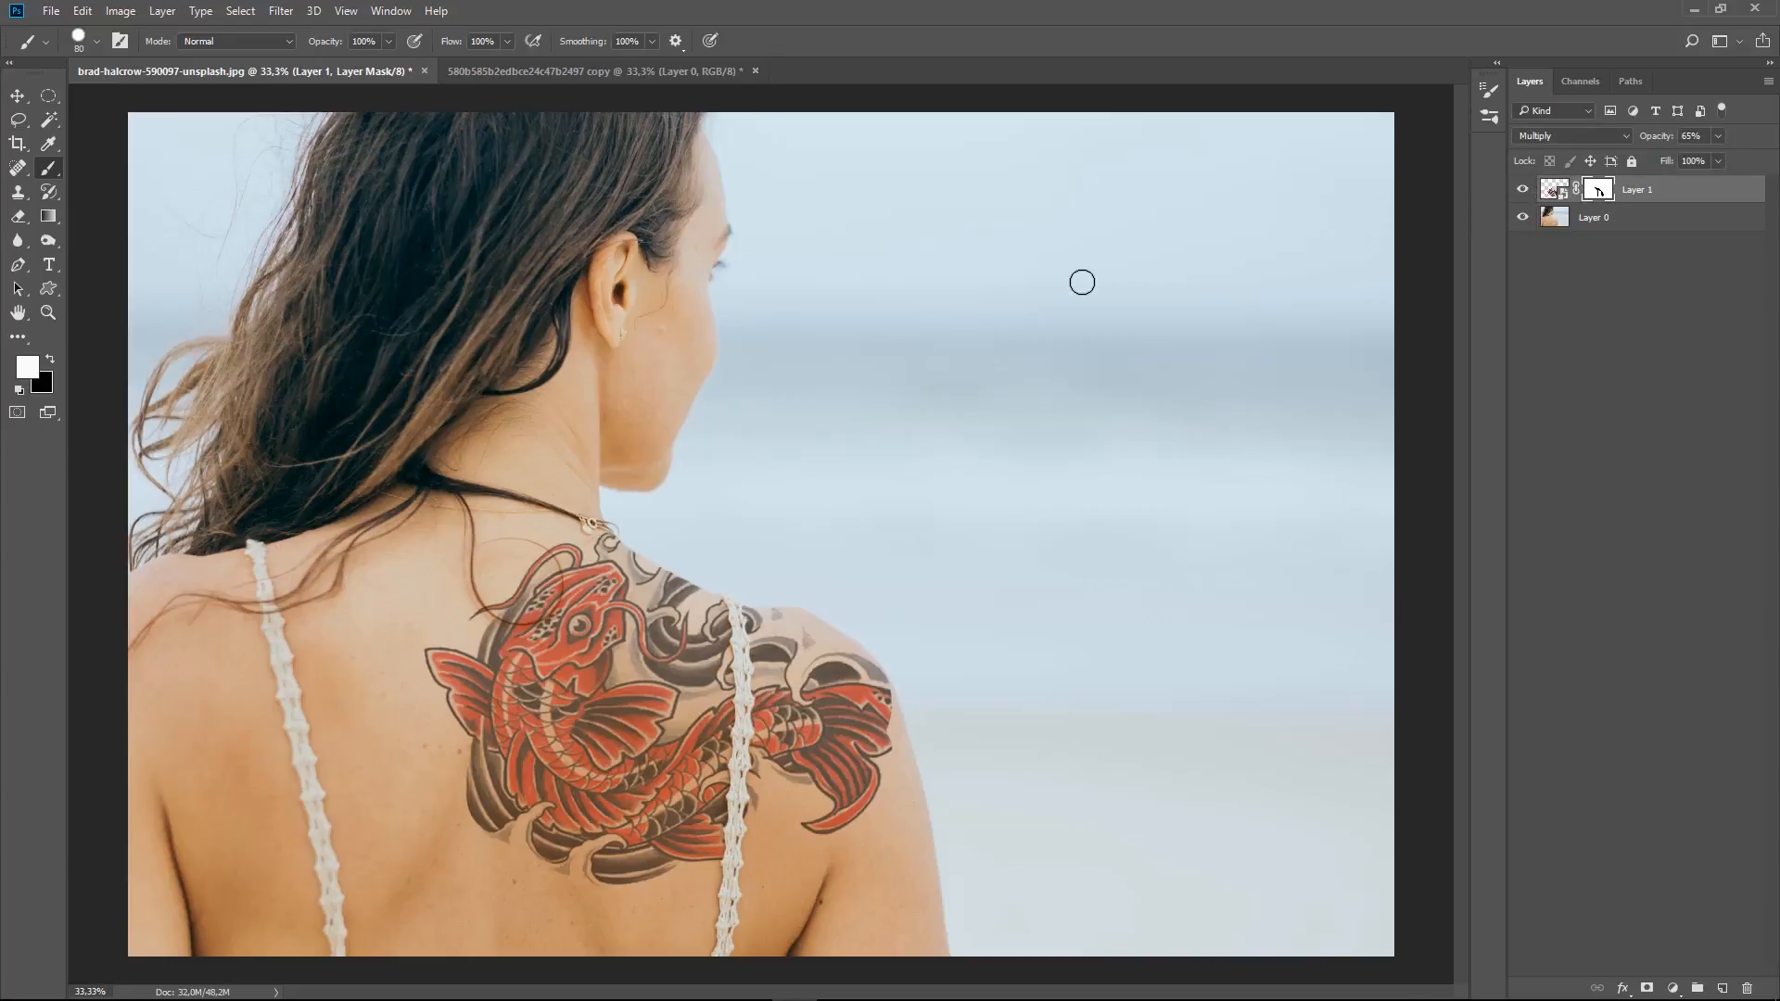
- Mask the tattoo out along the looping hair strand over the koi's head with a 20 px black brush
{"action": "key", "text": "ctrl+plus"}
{"action": "key", "text": "ctrl+plus"}
{"action": "key", "text": "ctrl+plus"}
{"action": "key", "text": "ctrl+plus"}
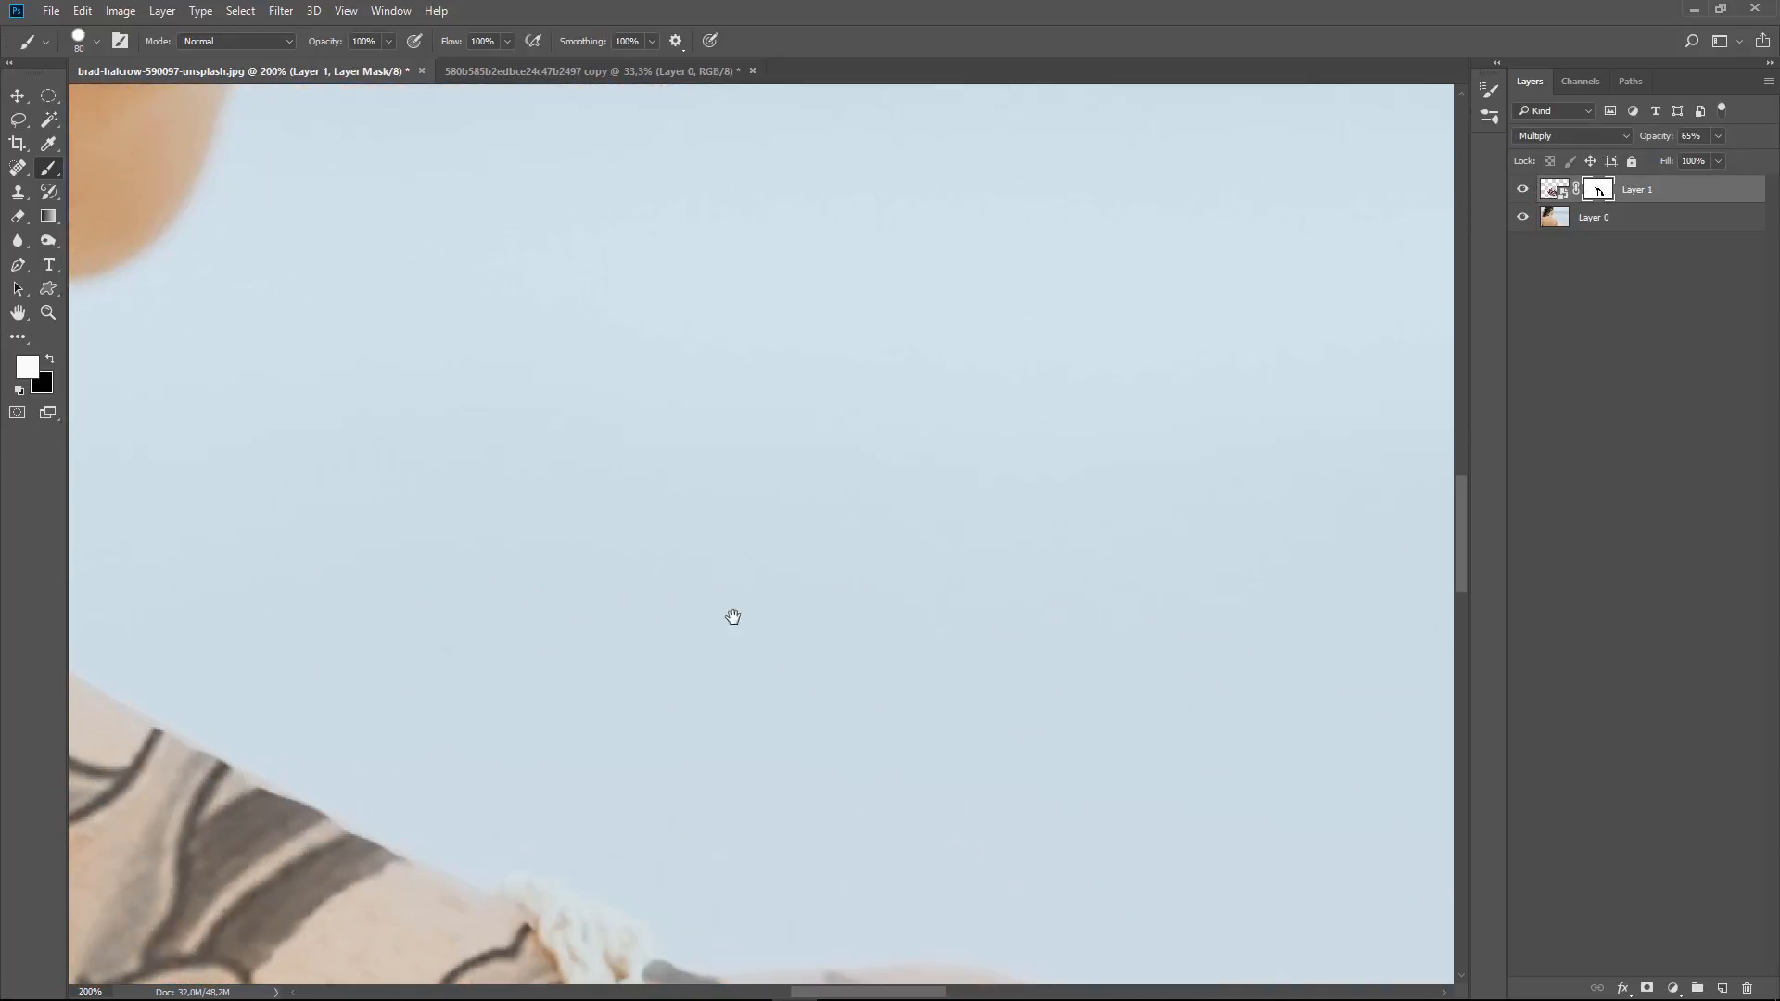
{"action": "left_click_drag", "start_coordinate": [731, 616], "coordinate": [1199, 382]}
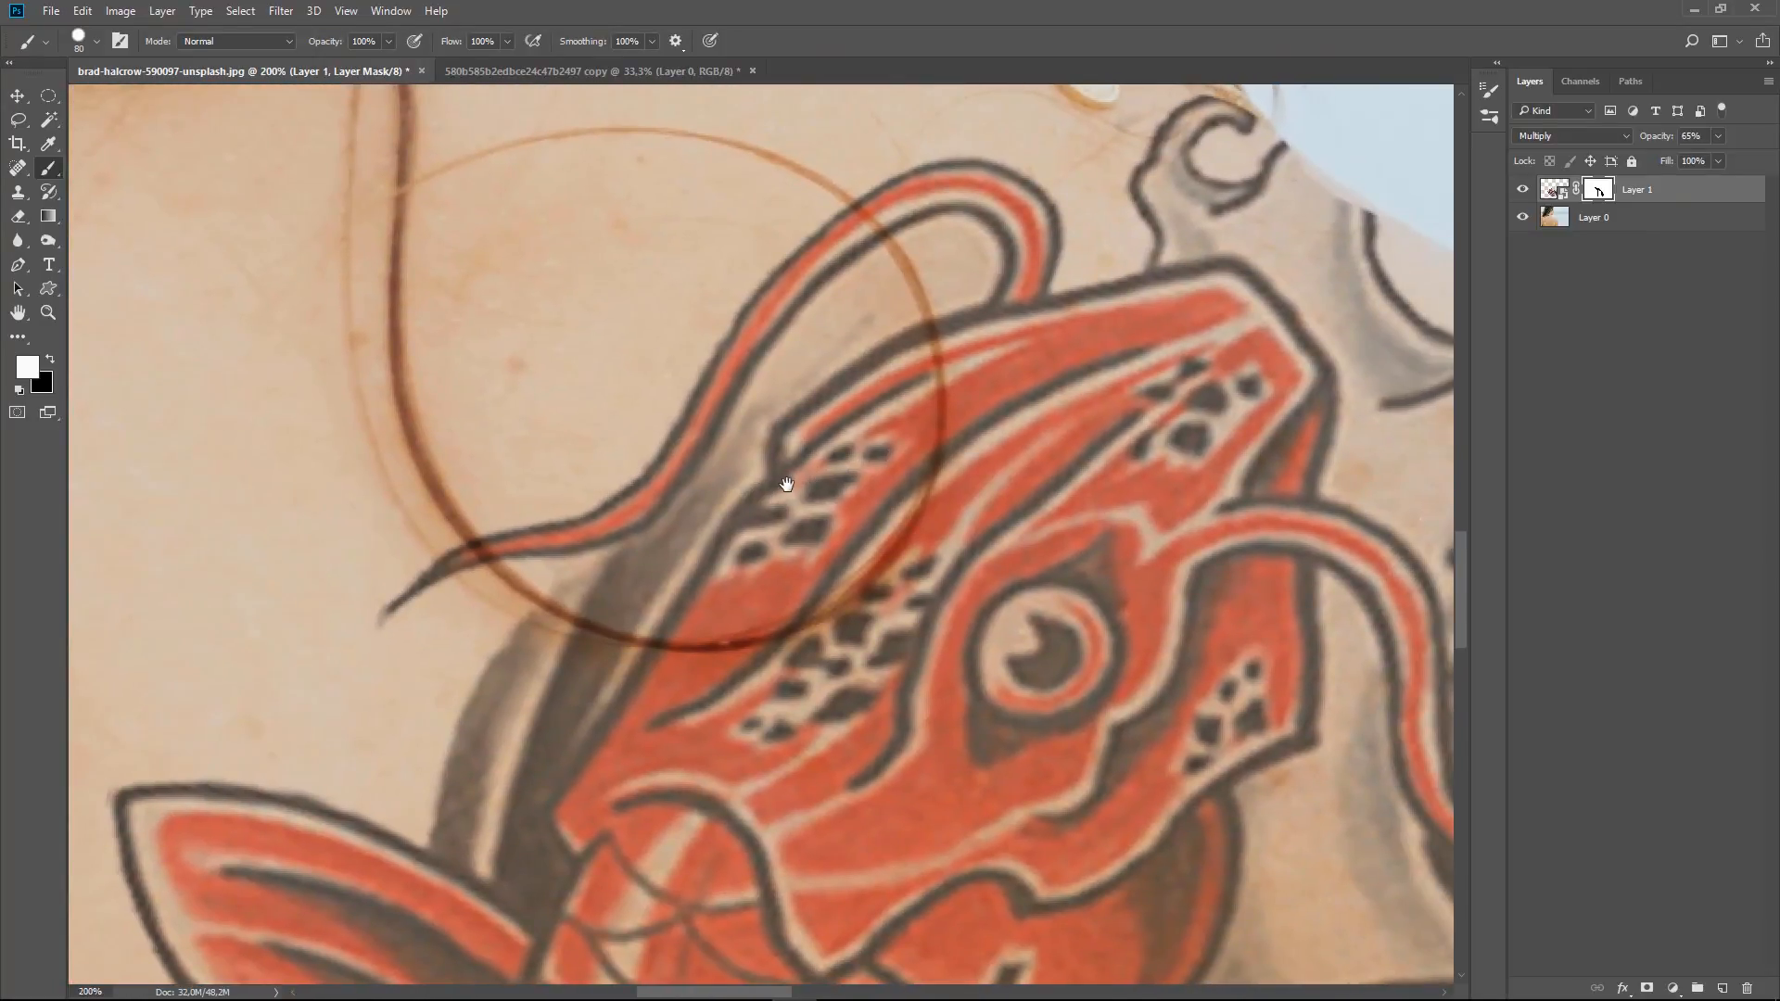
{"action": "key", "text": "ctrl+minus"}
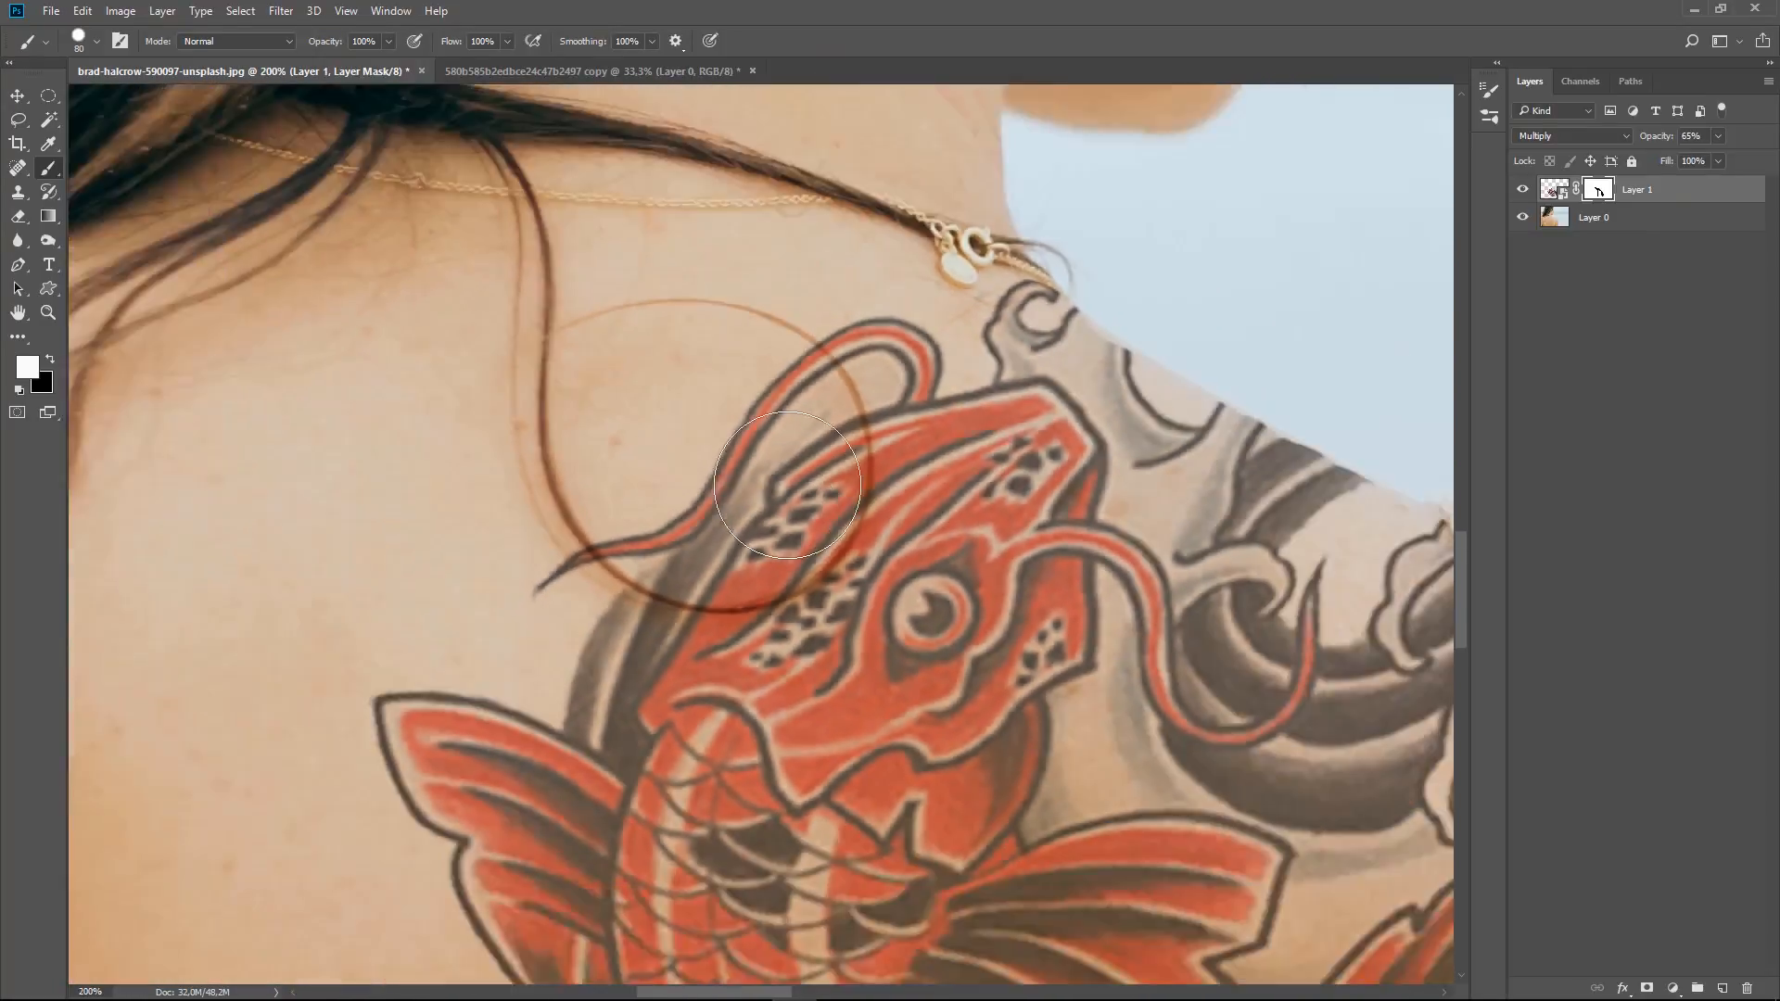
{"action": "key", "text": "ctrl+plus"}
{"action": "left_click_drag", "start_coordinate": [790, 485], "coordinate": [659, 469]}
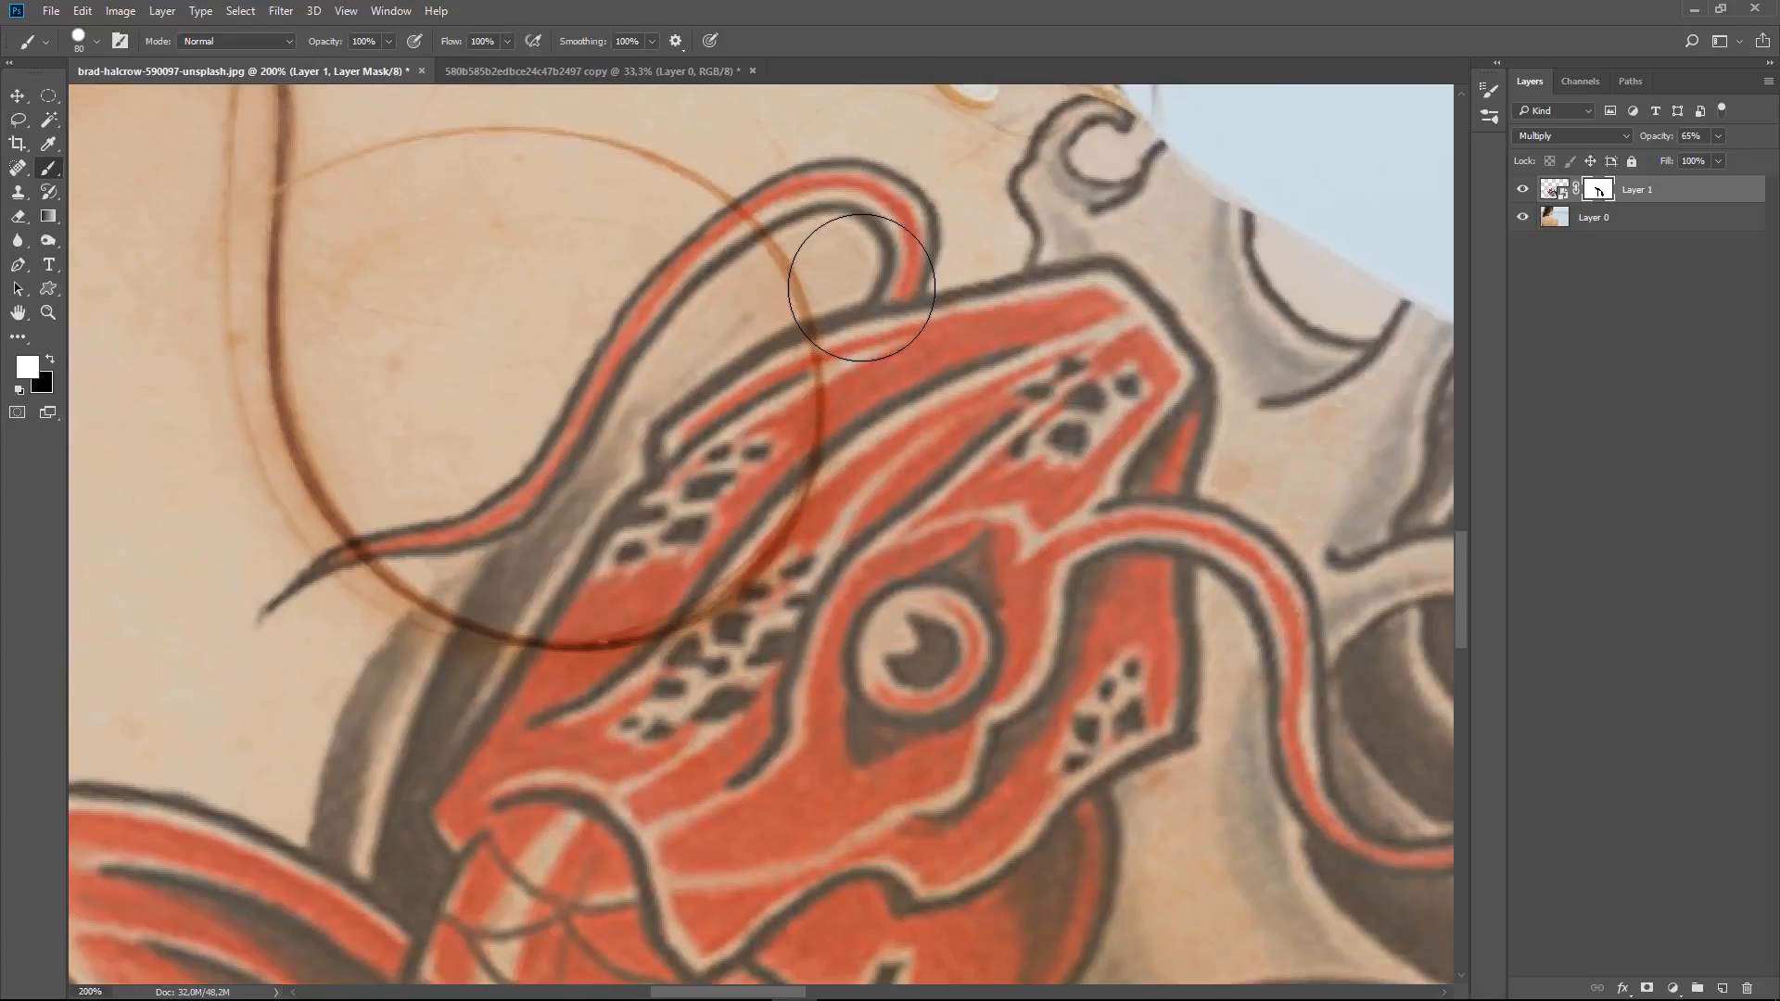
{"action": "key", "text": "bracketleft"}
{"action": "key", "text": "bracketleft"}
{"action": "key", "text": "bracketleft"}
{"action": "key", "text": "bracketleft"}
{"action": "key", "text": "bracketleft"}
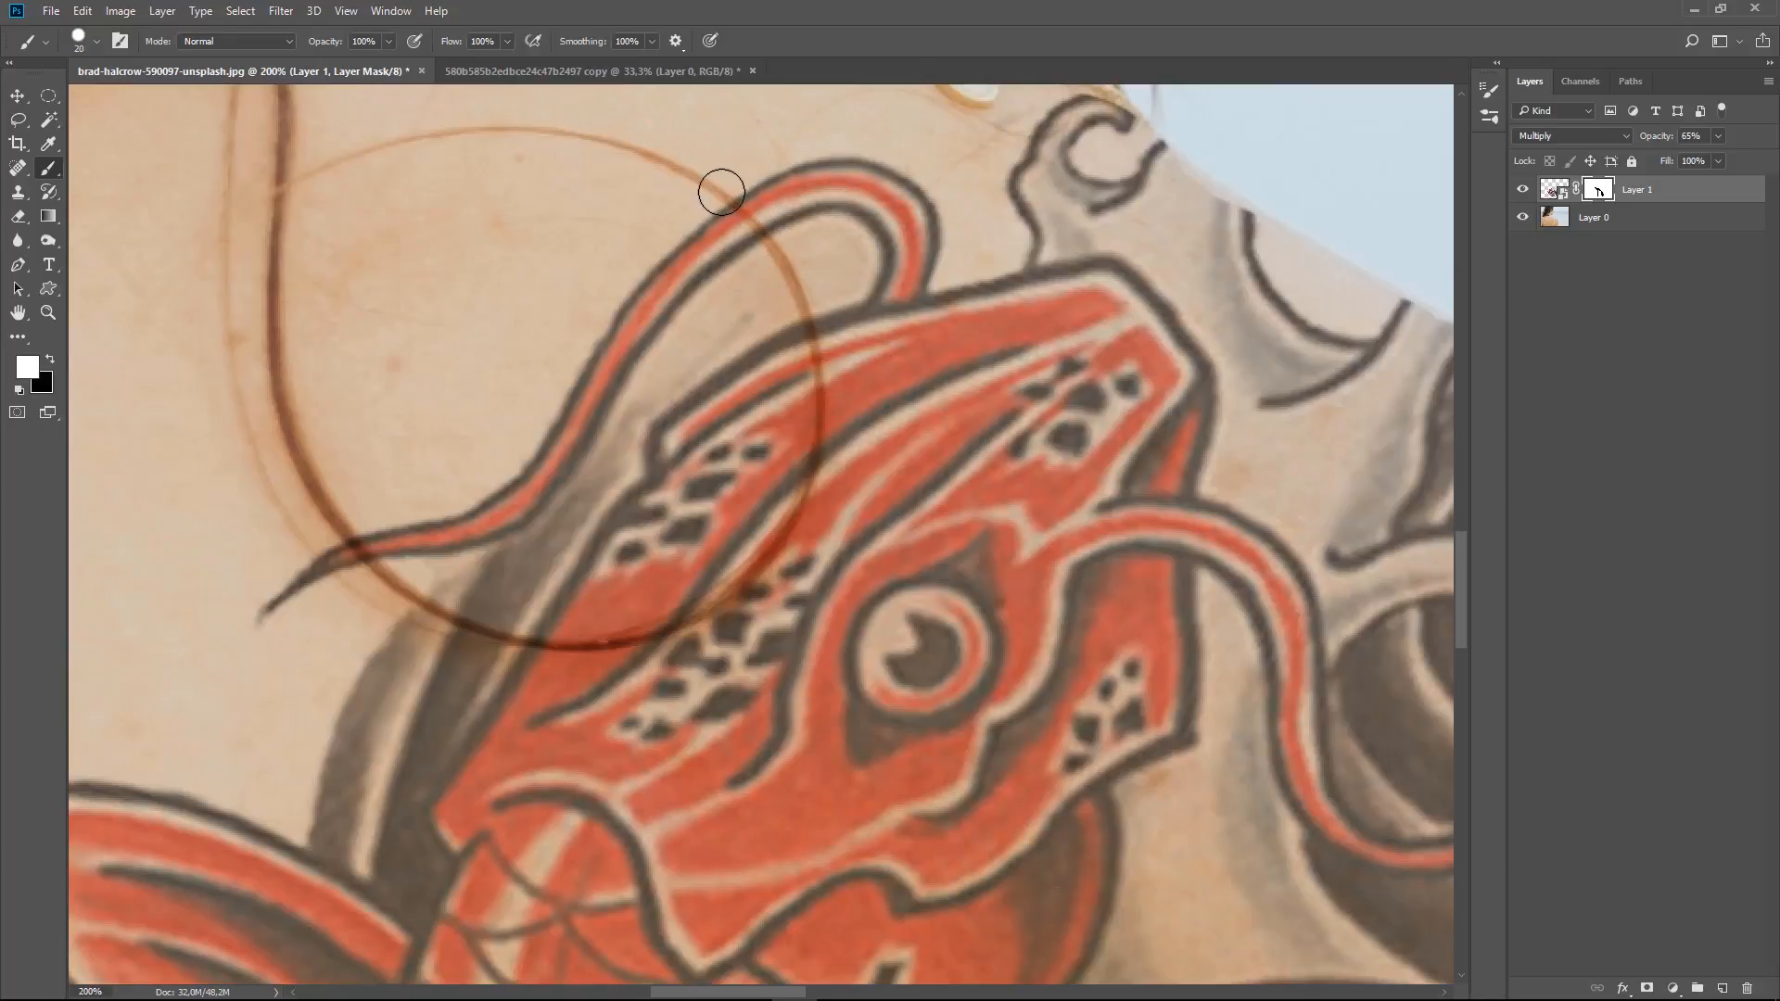
{"action": "key", "text": "x"}
{"action": "mouse_move", "coordinate": [722, 190]}
{"action": "left_mouse_down"}
{"action": "mouse_move", "coordinate": [803, 302]}
{"action": "mouse_move", "coordinate": [769, 554]}
{"action": "mouse_move", "coordinate": [646, 609]}
{"action": "left_mouse_up"}
{"action": "mouse_move", "coordinate": [548, 643]}
{"action": "left_mouse_down"}
{"action": "mouse_move", "coordinate": [326, 513]}
{"action": "mouse_move", "coordinate": [410, 602]}
{"action": "mouse_move", "coordinate": [523, 645]}
{"action": "mouse_move", "coordinate": [721, 601]}
{"action": "mouse_move", "coordinate": [809, 489]}
{"action": "mouse_move", "coordinate": [828, 296]}
{"action": "mouse_move", "coordinate": [713, 176]}
{"action": "left_mouse_up"}
{"action": "mouse_move", "coordinate": [811, 450]}
{"action": "left_mouse_down"}
{"action": "mouse_move", "coordinate": [762, 566]}
{"action": "mouse_move", "coordinate": [624, 647]}
{"action": "mouse_move", "coordinate": [454, 634]}
{"action": "mouse_move", "coordinate": [338, 545]}
{"action": "left_mouse_up"}
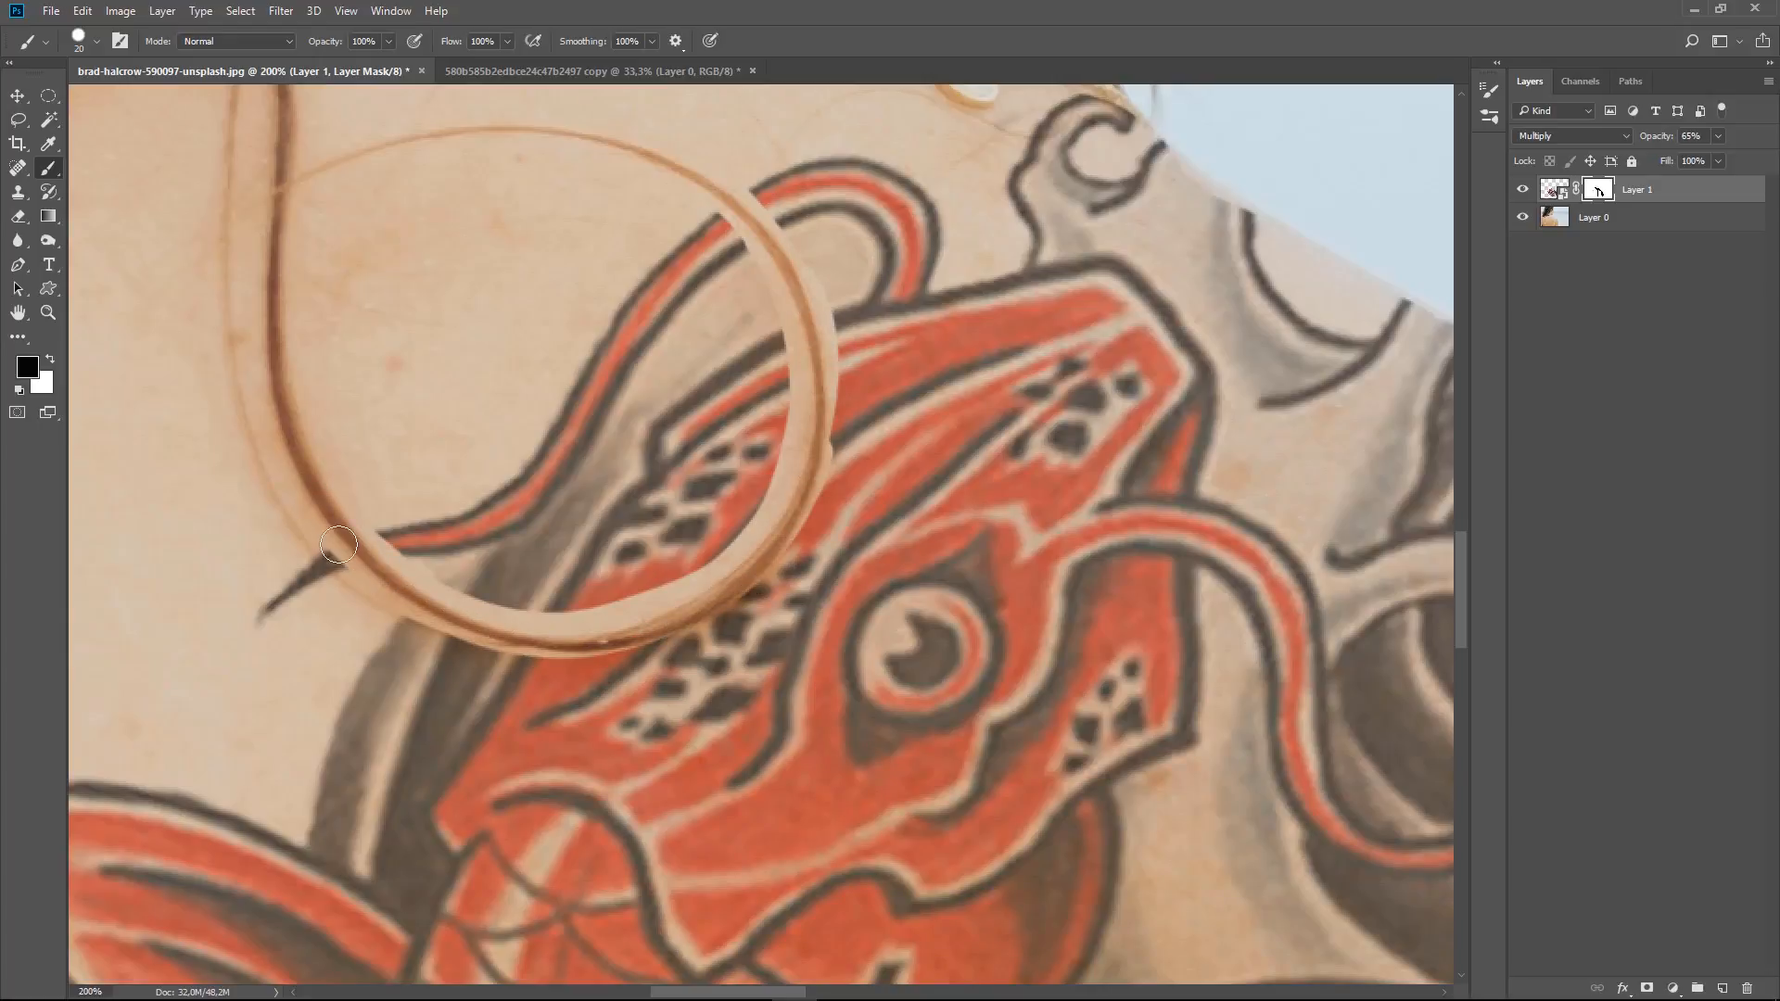
- Fit an elliptical selection to the hair loop's lower edge and repaint the tattoo in white just outside it
{"action": "left_click", "coordinate": [48, 95]}
{"action": "left_click_drag", "start_coordinate": [319, 242], "coordinate": [818, 653]}
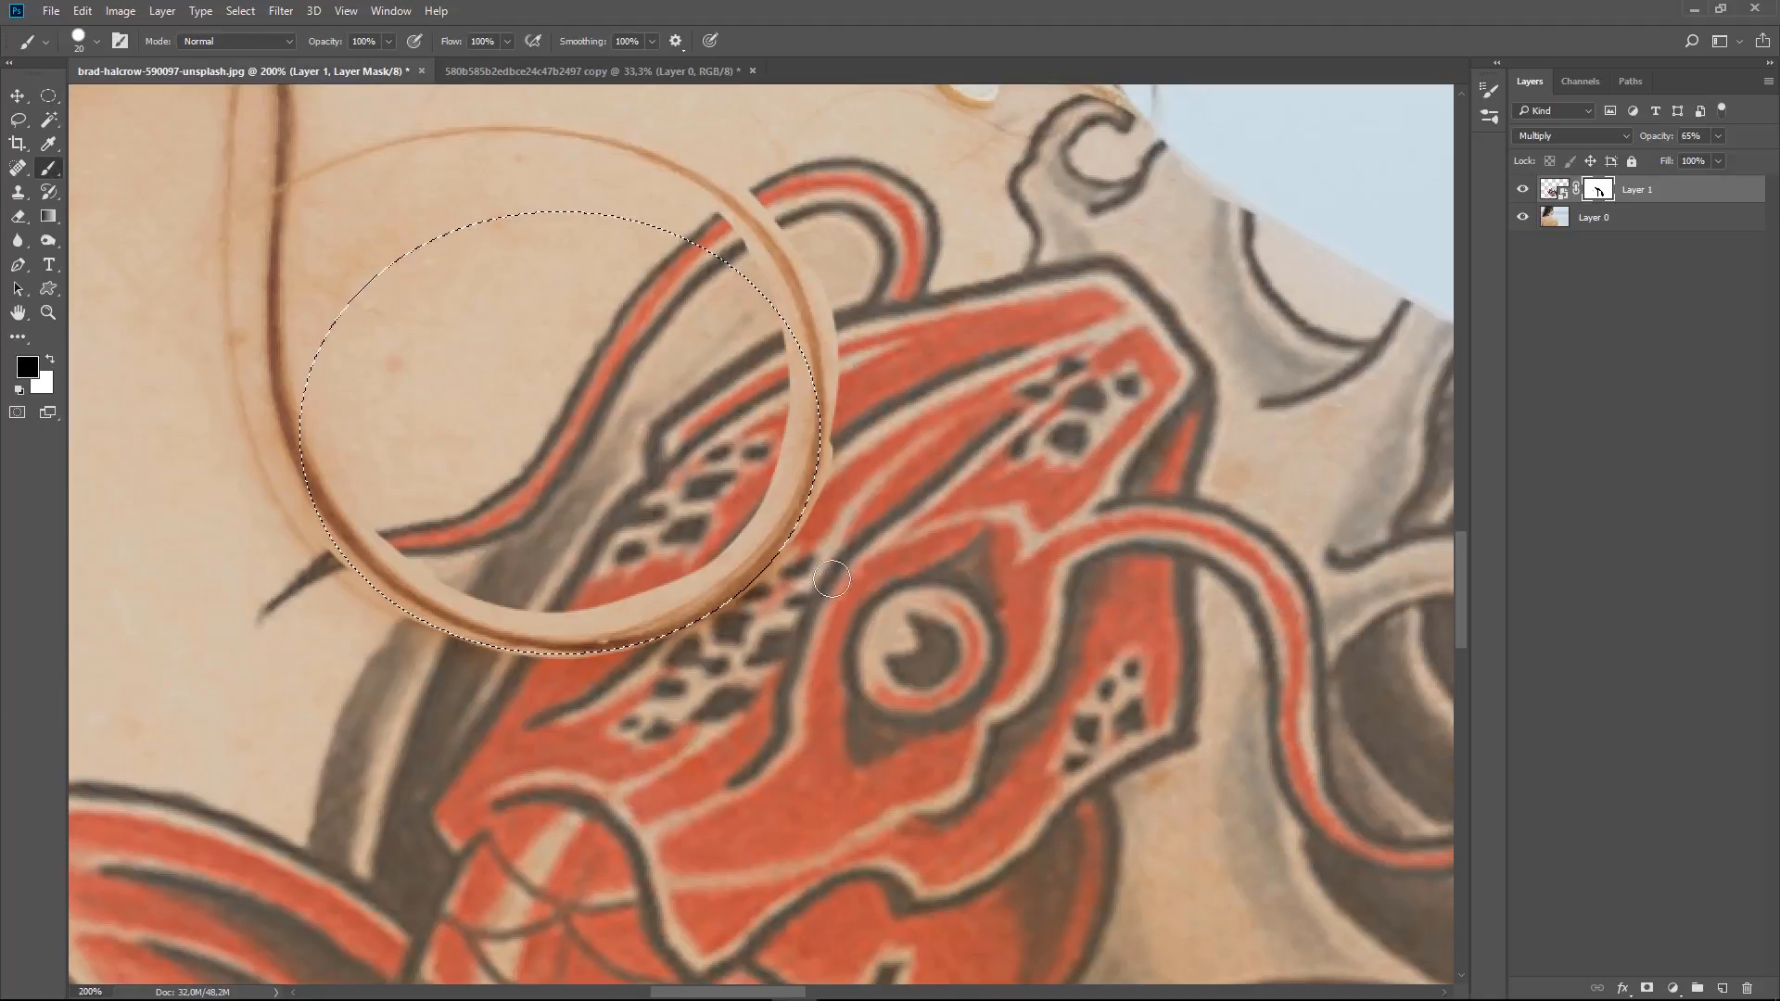
{"action": "key", "text": "b"}
{"action": "mouse_move", "coordinate": [765, 576]}
{"action": "left_mouse_down"}
{"action": "mouse_move", "coordinate": [797, 534]}
{"action": "mouse_move", "coordinate": [740, 562]}
{"action": "mouse_move", "coordinate": [776, 576]}
{"action": "mouse_move", "coordinate": [826, 460]}
{"action": "mouse_move", "coordinate": [787, 600]}
{"action": "mouse_move", "coordinate": [798, 565]}
{"action": "mouse_move", "coordinate": [779, 613]}
{"action": "mouse_move", "coordinate": [707, 636]}
{"action": "left_mouse_up"}
{"action": "key", "text": "x"}
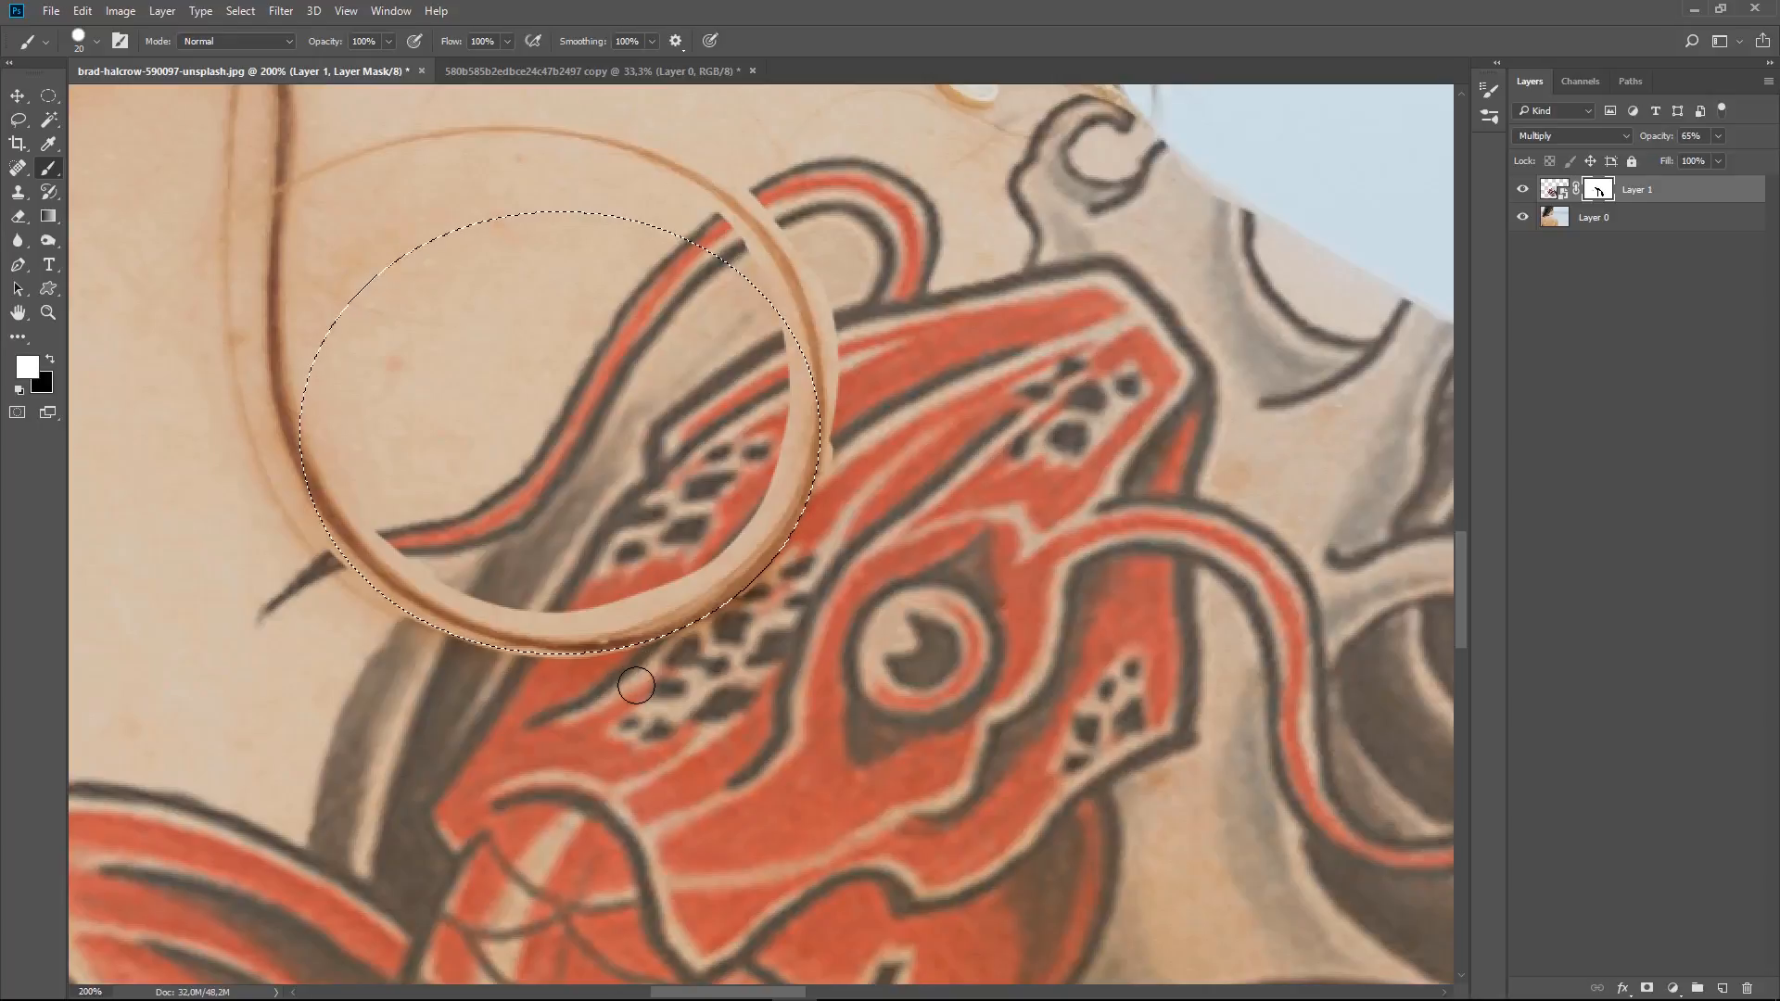
- Nudge the elliptical selection into line with the hair loop's lower outer edge and restore the tattoo along it
{"action": "key", "text": "Up"}
{"action": "key", "text": "Up"}
{"action": "key", "text": "Up"}
{"action": "key", "text": "Up"}
{"action": "key", "text": "Up"}
{"action": "key", "text": "Right"}
{"action": "key", "text": "Right"}
{"action": "key", "text": "Right"}
{"action": "key", "text": "Right"}
{"action": "key", "text": "Right"}
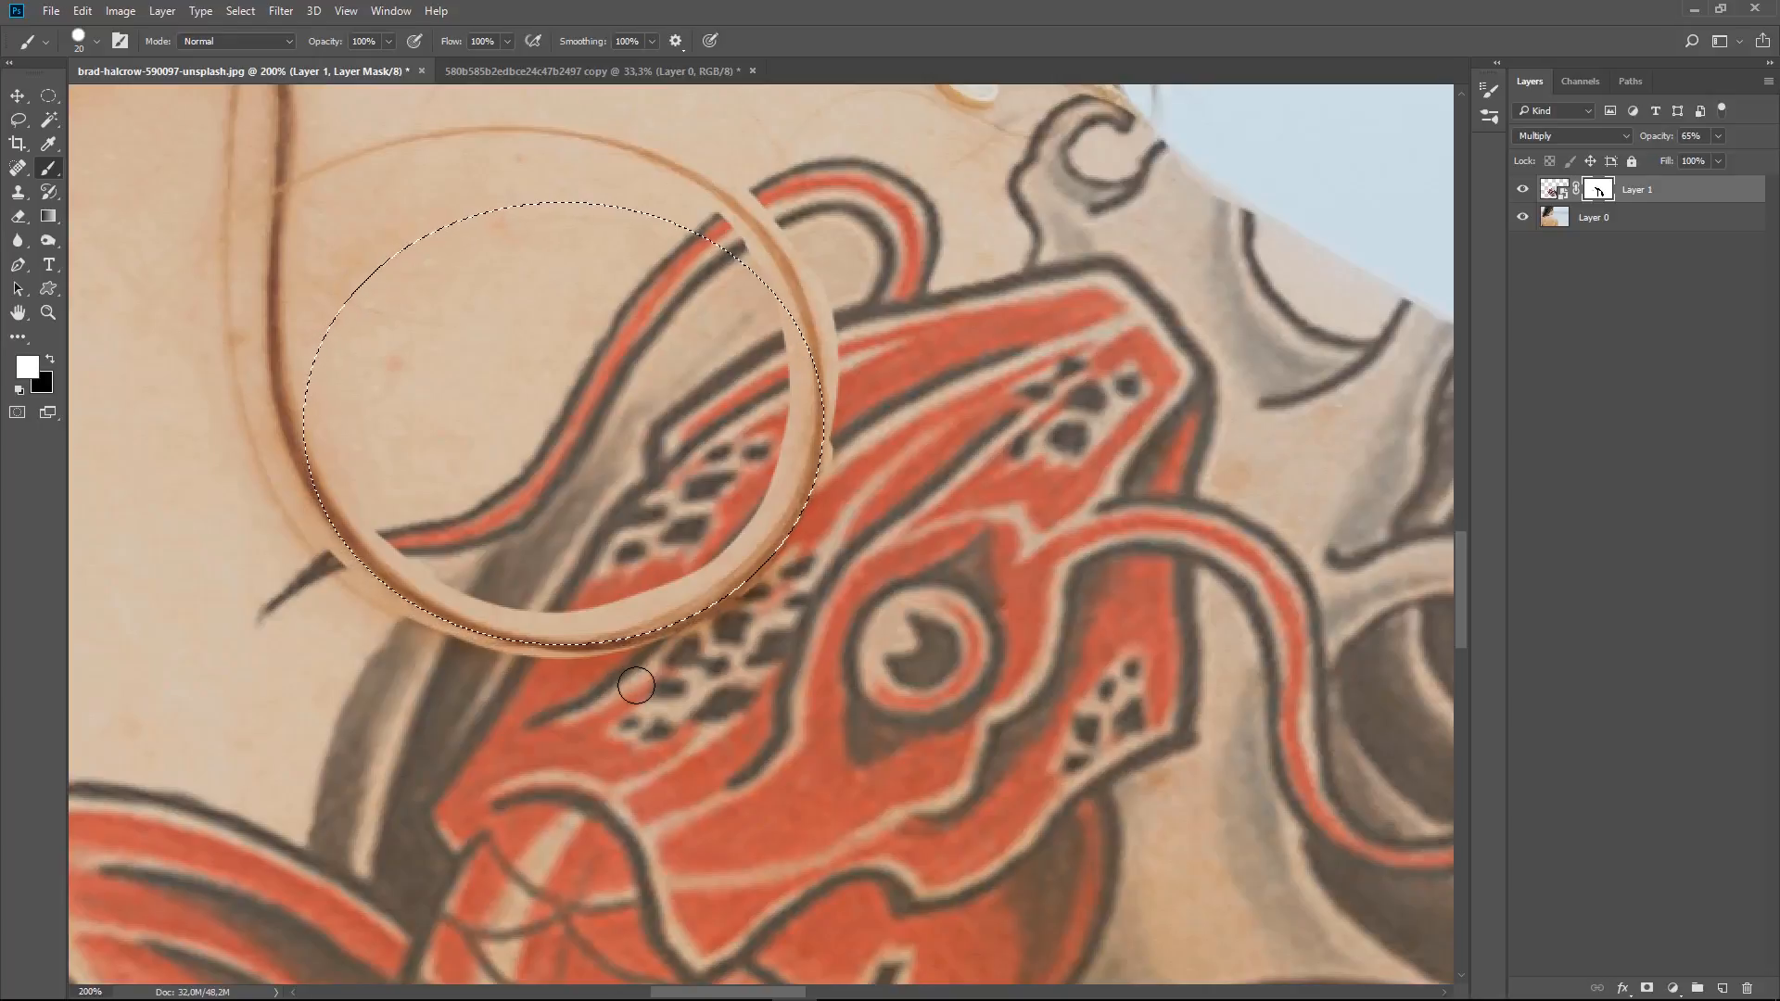
{"action": "key", "text": "Down"}
{"action": "key", "text": "Down"}
{"action": "key", "text": "Down"}
{"action": "key", "text": "Right"}
{"action": "key", "text": "Right"}
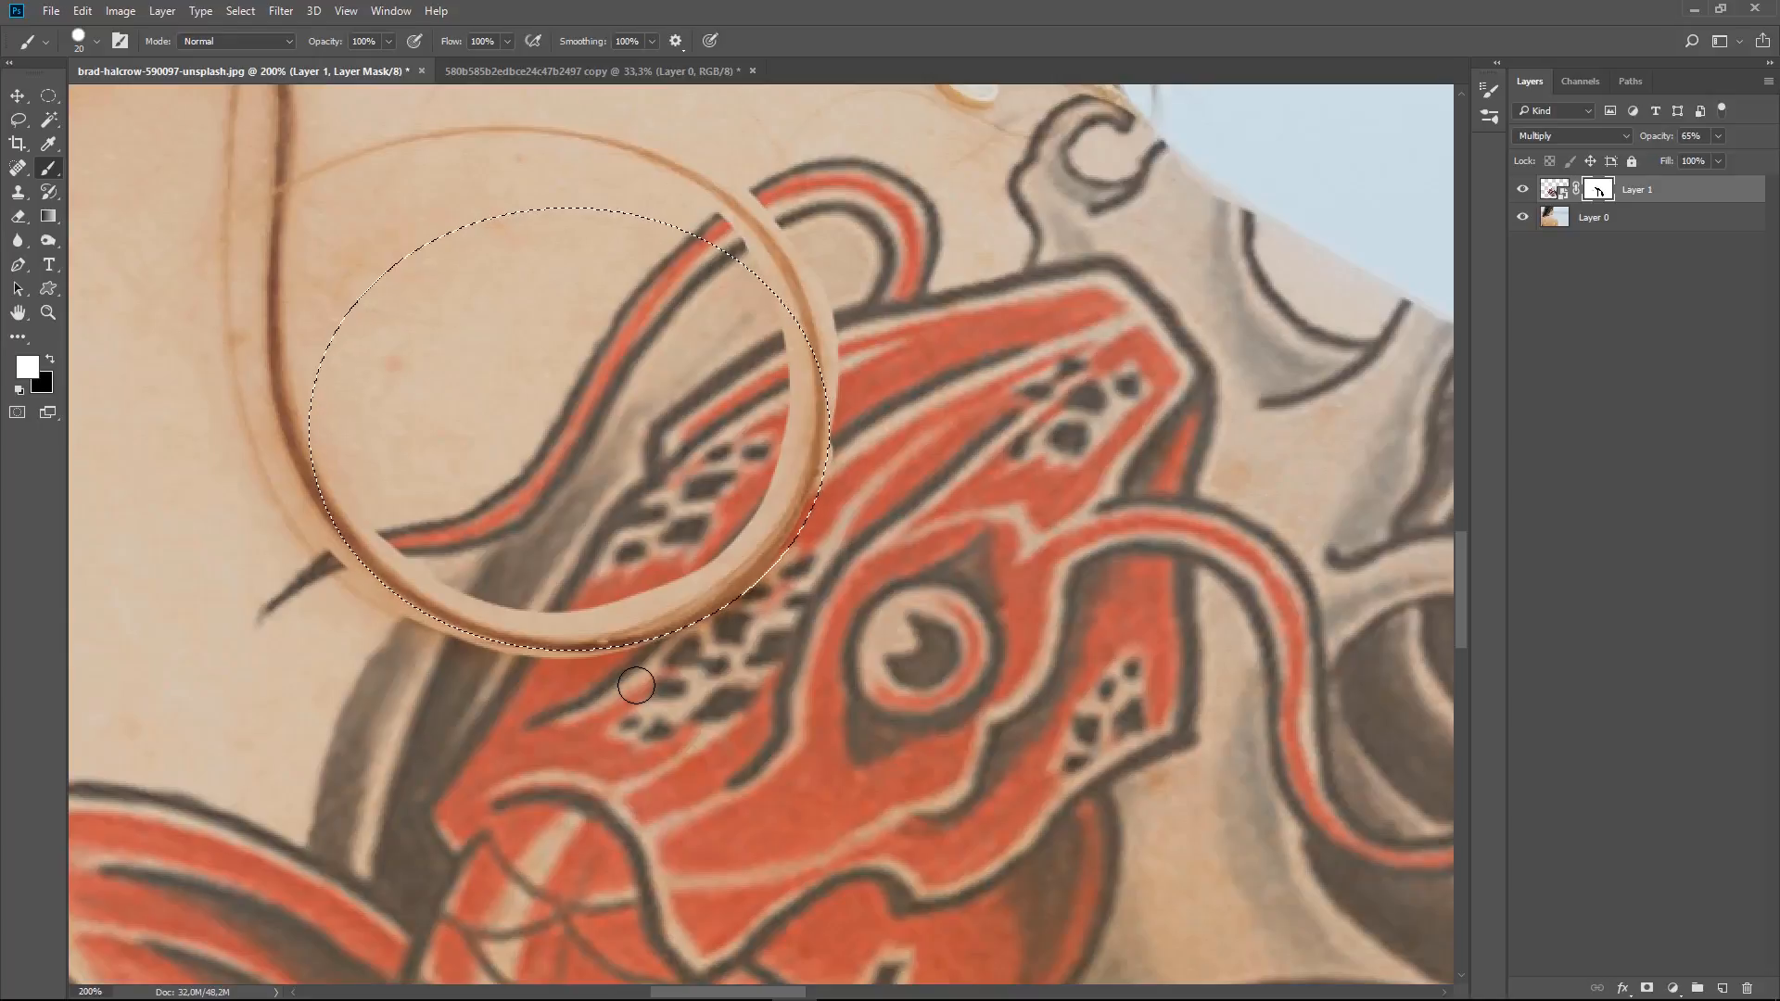
{"action": "key", "text": "Left"}
{"action": "key", "text": "Left"}
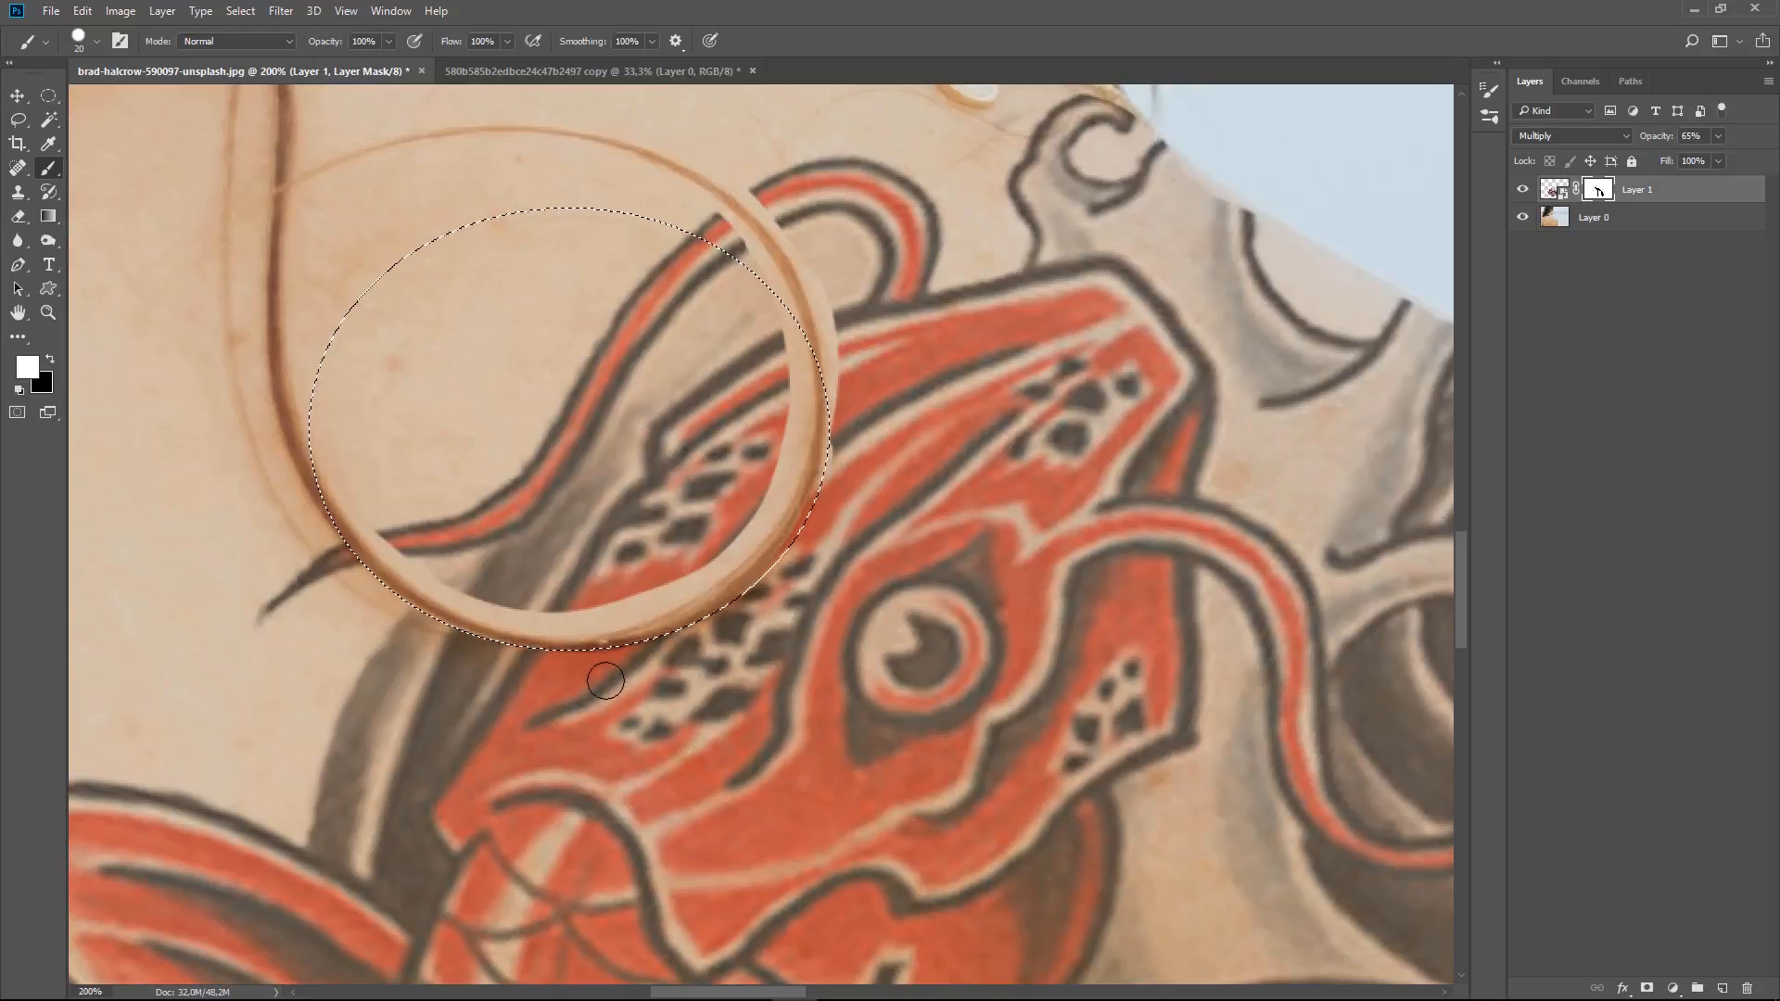
- Try moving the elliptical selection up toward the inner edge of the hair loop
{"action": "key", "text": "Up"}
{"action": "key", "text": "Up"}
{"action": "key", "text": "Up"}
{"action": "key", "text": "Up"}
{"action": "key", "text": "Up"}
{"action": "key", "text": "Up"}
{"action": "key", "text": "Up"}
{"action": "key", "text": "Up"}
{"action": "key", "text": "Up"}
{"action": "key", "text": "Up"}
{"action": "key", "text": "Up"}
{"action": "key", "text": "Up"}
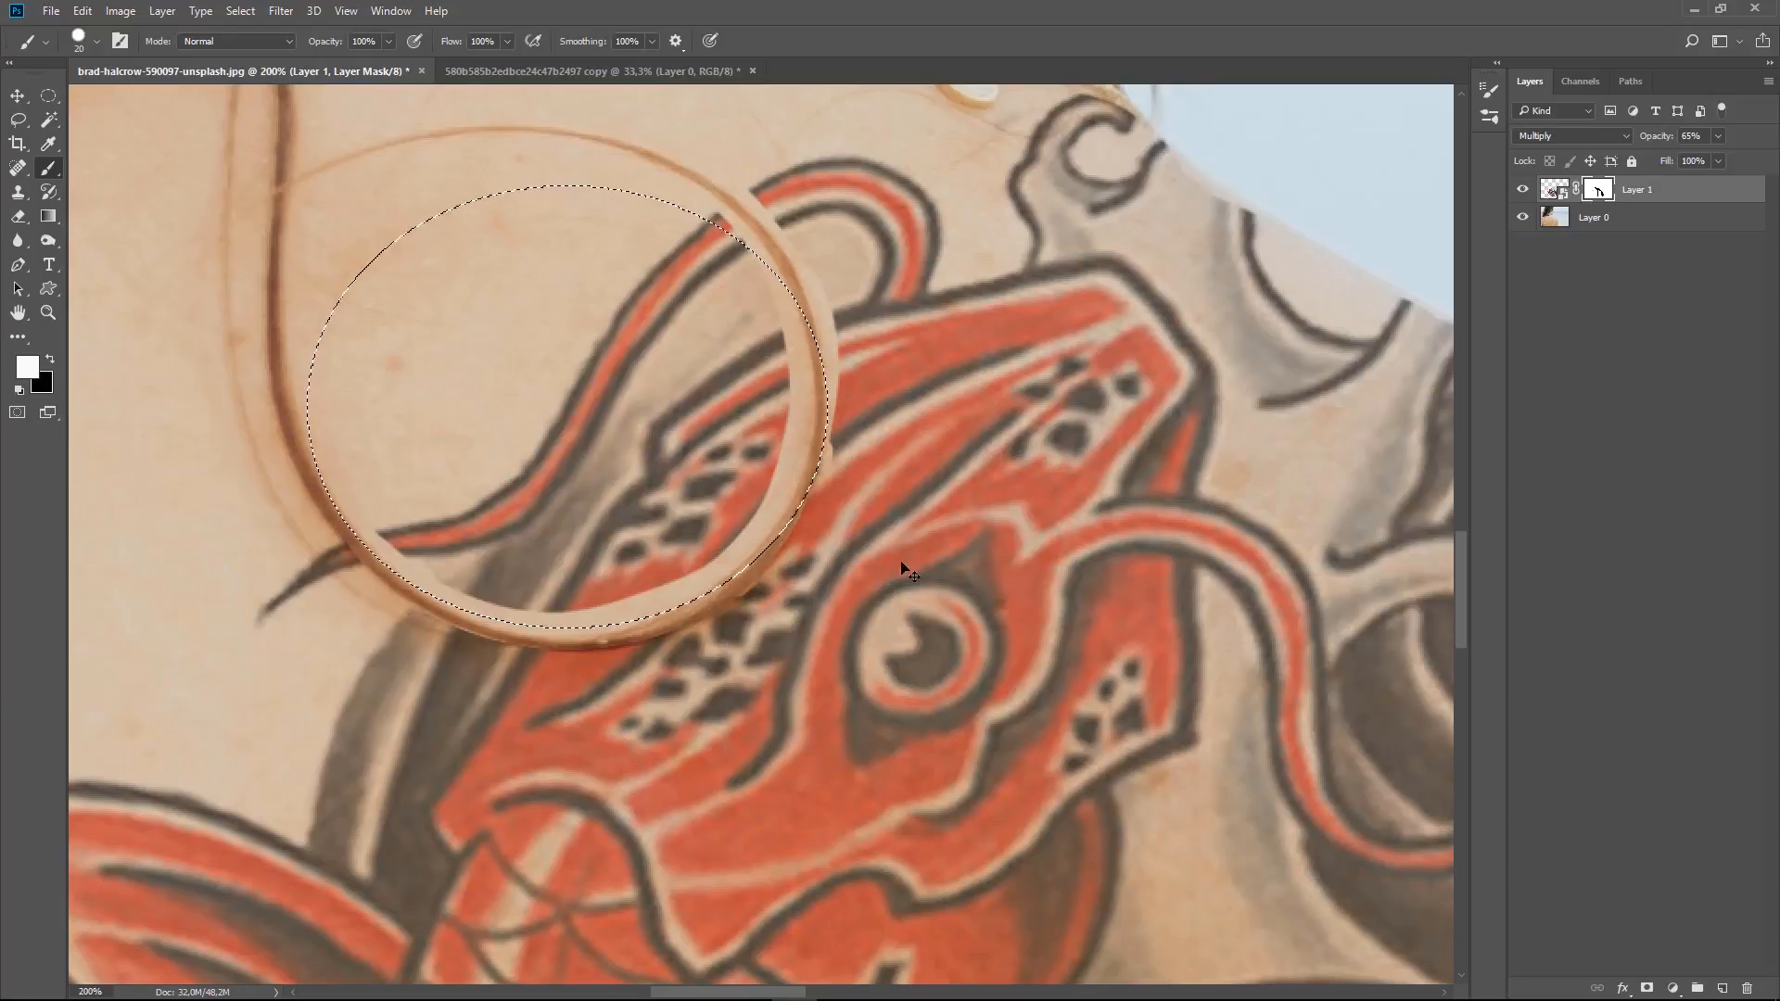
- Draw a narrower elliptical selection along the hair loop's right side and restore the tattoo outside its upper part
{"action": "left_click", "coordinate": [48, 96]}
{"action": "mouse_move", "coordinate": [647, 196]}
{"action": "left_mouse_down"}
{"action": "mouse_move", "coordinate": [821, 316]}
{"action": "mouse_move", "coordinate": [802, 446]}
{"action": "mouse_move", "coordinate": [782, 435]}
{"action": "mouse_move", "coordinate": [841, 685]}
{"action": "mouse_move", "coordinate": [834, 661]}
{"action": "mouse_move", "coordinate": [821, 681]}
{"action": "left_mouse_up"}
{"action": "key", "text": "b"}
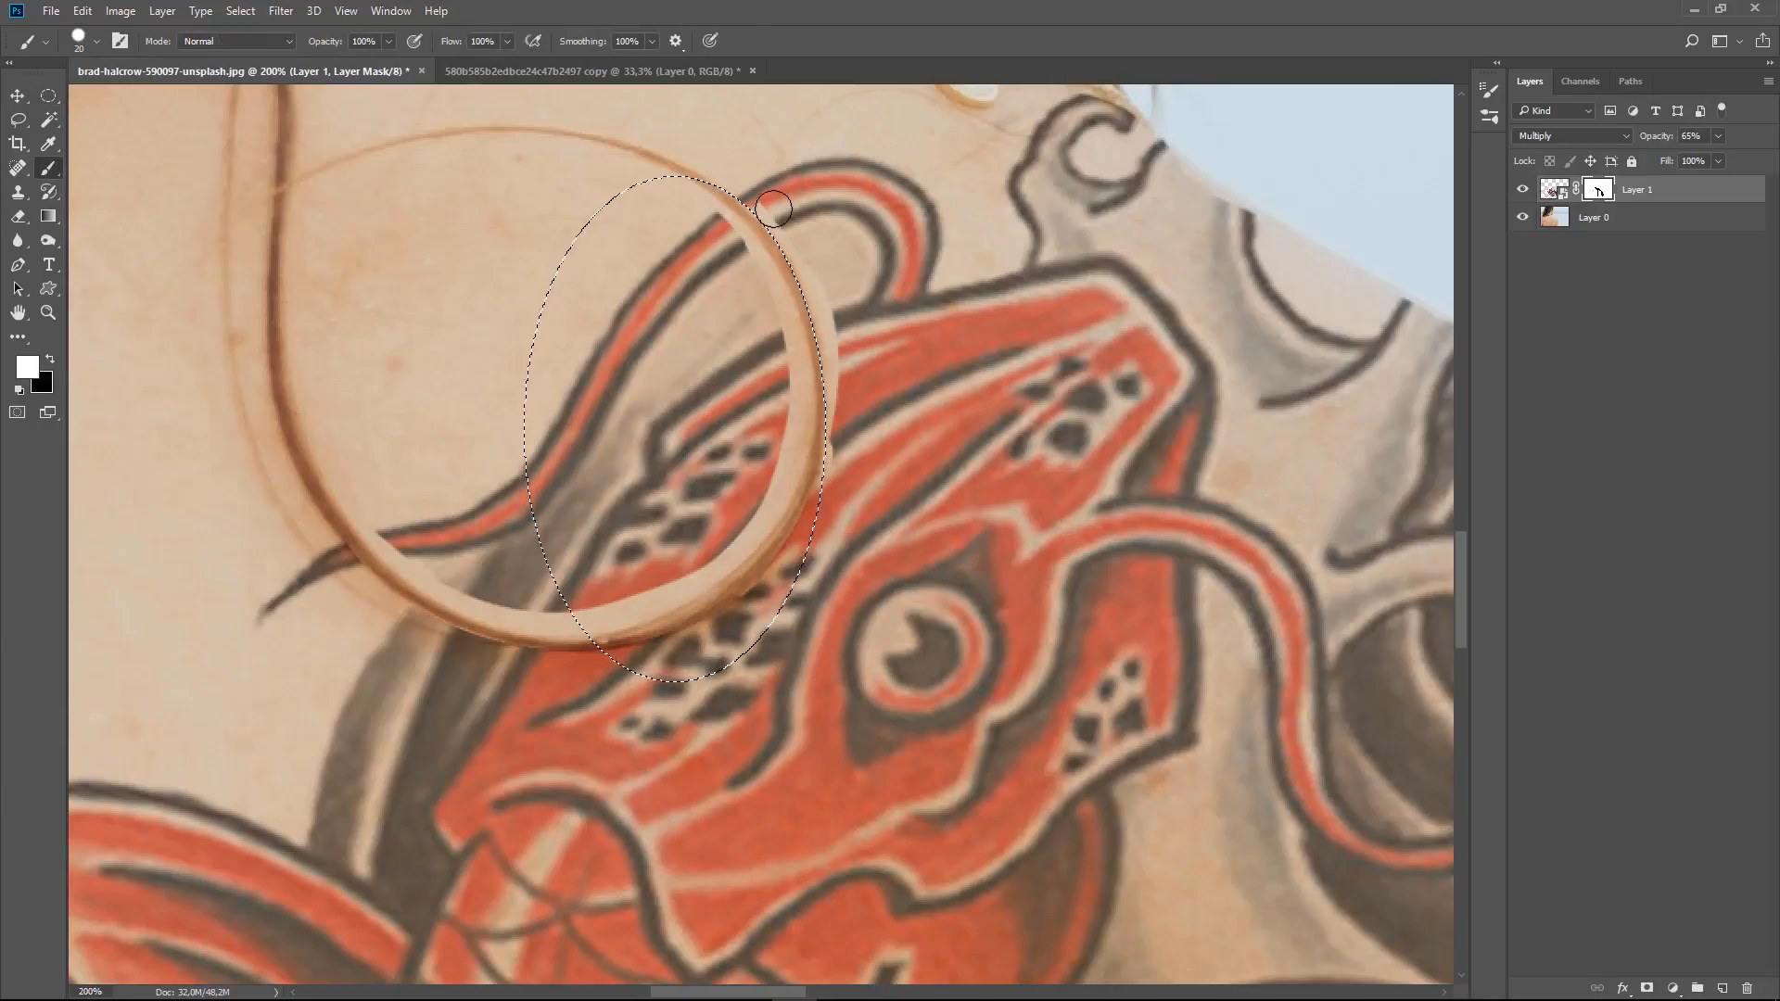
{"action": "mouse_move", "coordinate": [774, 209]}
{"action": "left_mouse_down"}
{"action": "mouse_move", "coordinate": [829, 304]}
{"action": "mouse_move", "coordinate": [839, 407]}
{"action": "mouse_move", "coordinate": [800, 249]}
{"action": "mouse_move", "coordinate": [819, 428]}
{"action": "left_mouse_up"}
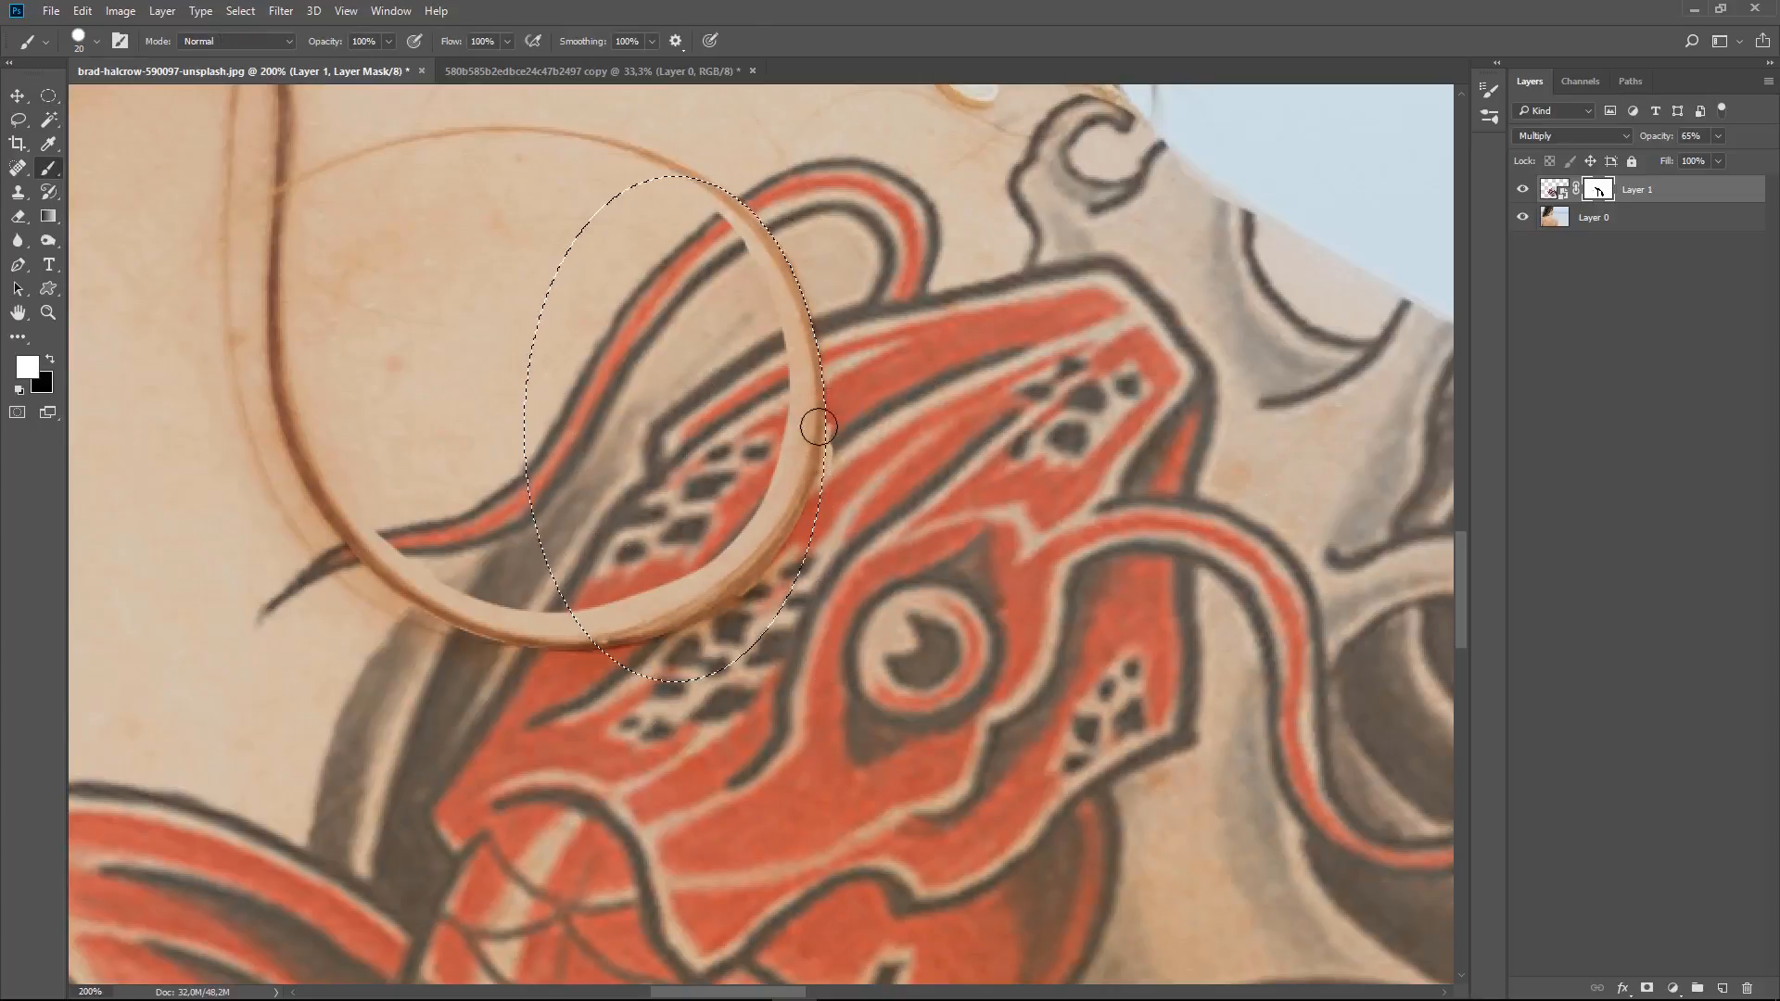
- Select a smaller ellipse matching the loop's lower right curve, restore the tattoo beside it, and clear the selection
{"action": "key", "text": "m"}
{"action": "mouse_move", "coordinate": [541, 213]}
{"action": "left_mouse_down"}
{"action": "mouse_move", "coordinate": [798, 497]}
{"action": "mouse_move", "coordinate": [871, 542]}
{"action": "mouse_move", "coordinate": [822, 596]}
{"action": "left_mouse_up"}
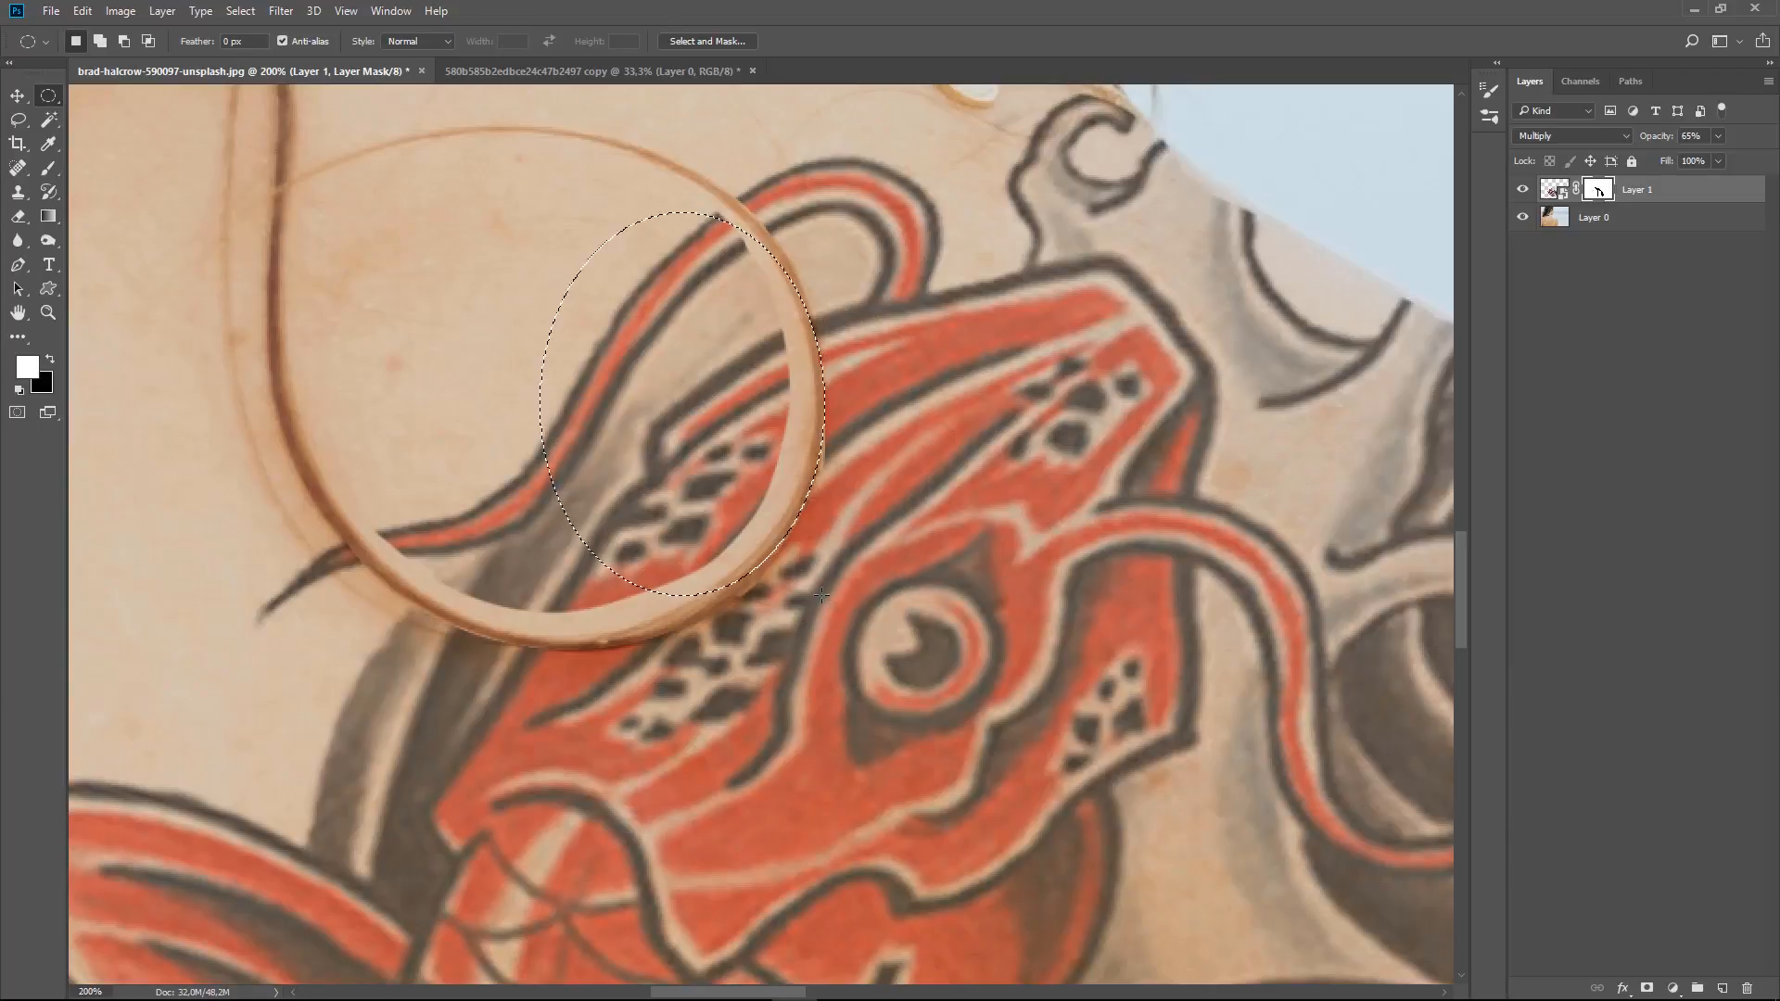
{"action": "key", "text": "b"}
{"action": "key", "text": "ctrl+d"}
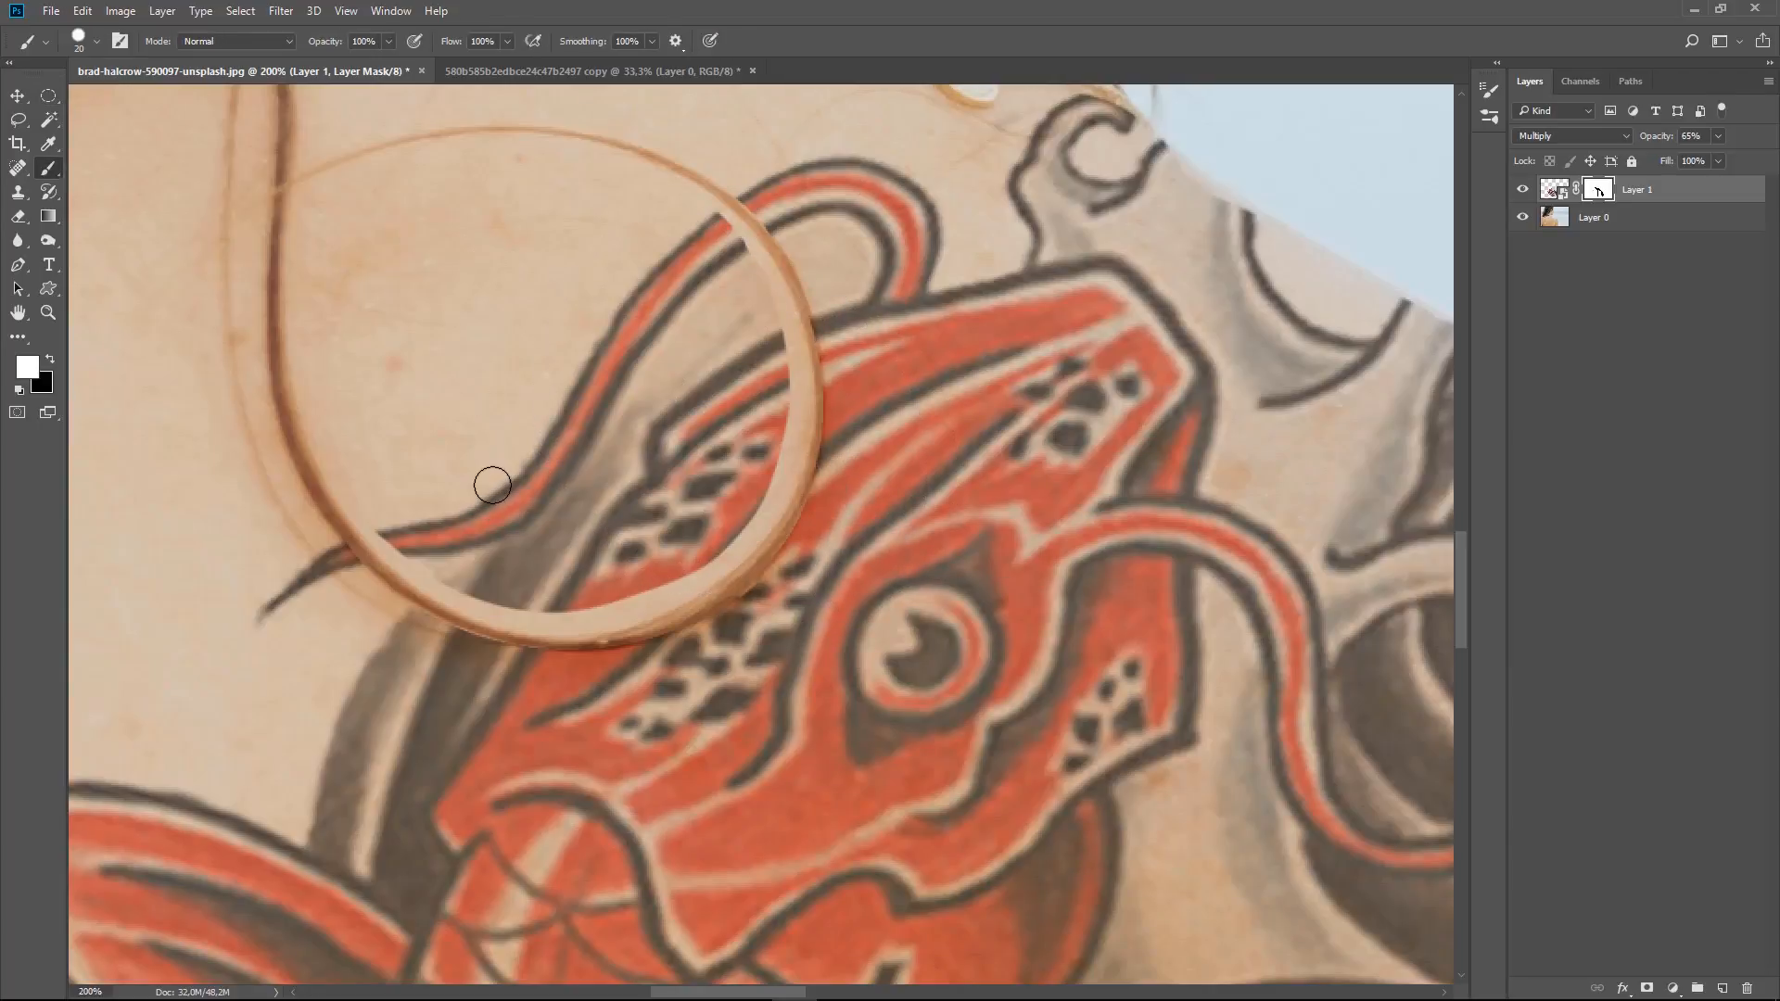
- Restore the remaining hidden tattoo inside the hair loop on the layer mask with a 200 px brush
{"action": "key", "text": "bracketright"}
{"action": "key", "text": "bracketright"}
{"action": "key", "text": "bracketright"}
{"action": "key", "text": "bracketright"}
{"action": "key", "text": "bracketright"}
{"action": "key", "text": "bracketright"}
{"action": "key", "text": "bracketright"}
{"action": "key", "text": "bracketright"}
{"action": "key", "text": "bracketright"}
{"action": "key", "text": "bracketright"}
{"action": "key", "text": "bracketright"}
{"action": "key", "text": "bracketright"}
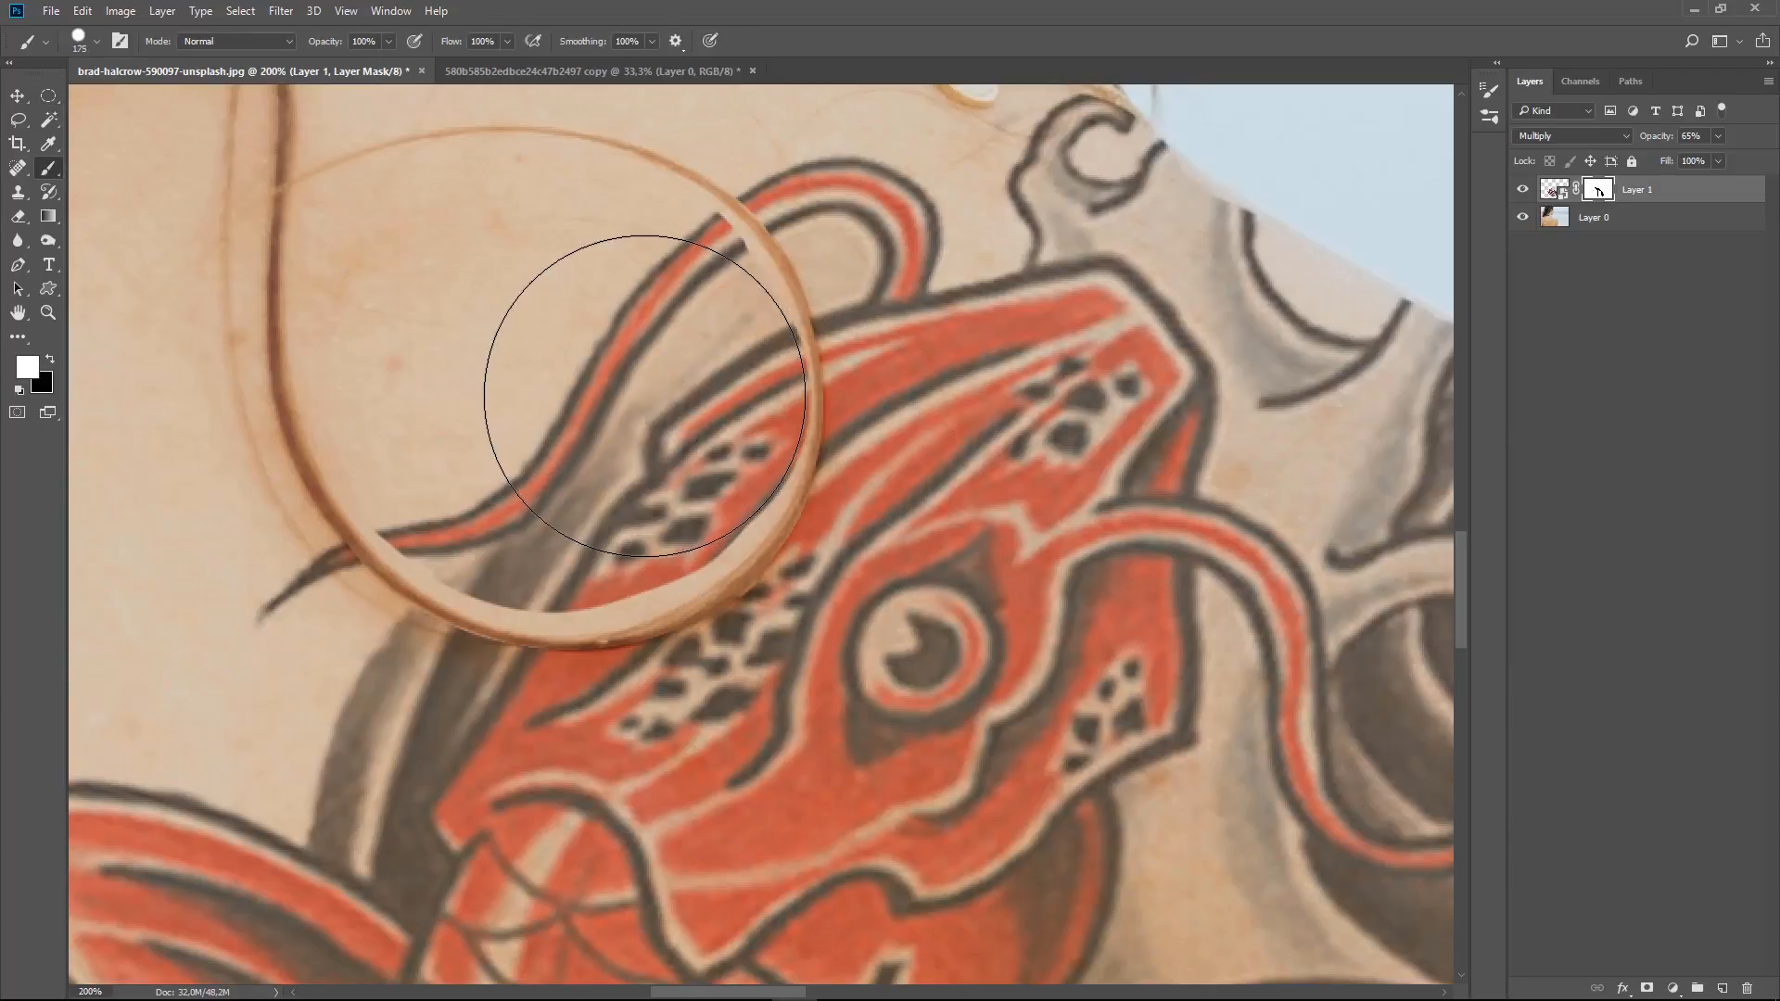
{"action": "left_click", "coordinate": [96, 41]}
{"action": "left_click", "coordinate": [1657, 208]}
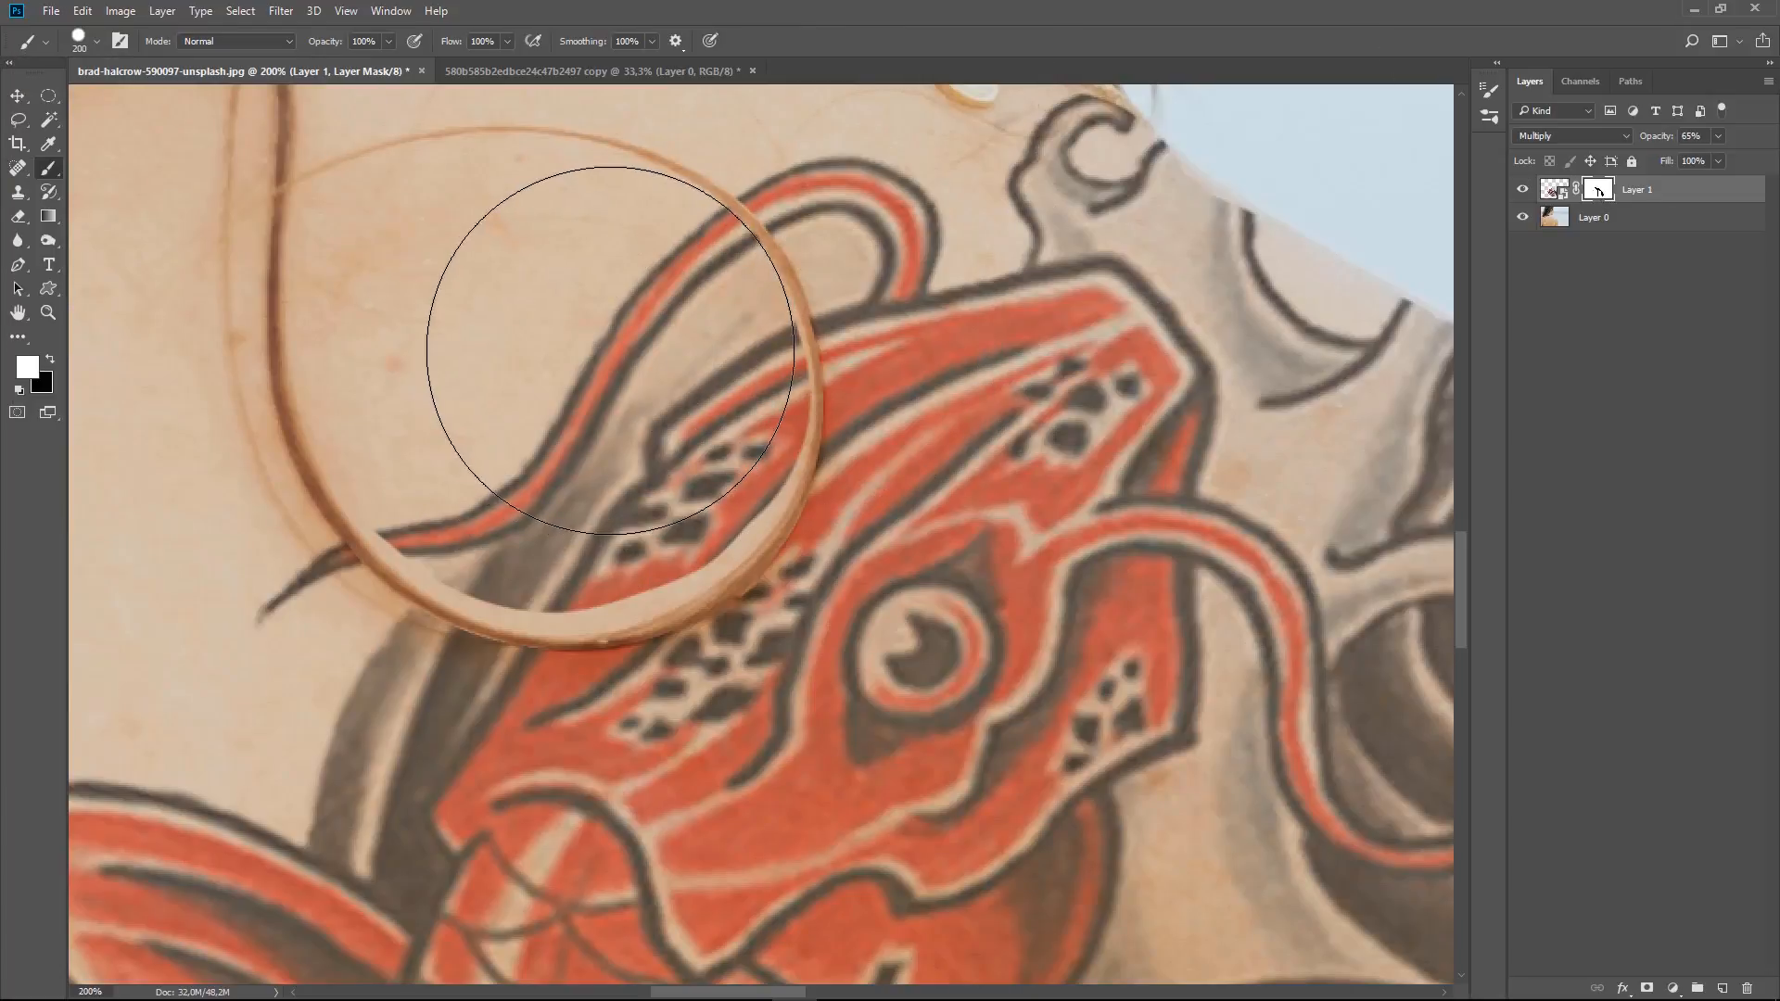
{"action": "mouse_move", "coordinate": [630, 395]}
{"action": "left_mouse_down"}
{"action": "mouse_move", "coordinate": [579, 448]}
{"action": "mouse_move", "coordinate": [506, 422]}
{"action": "left_mouse_up"}
- Soften the mask brush to 0% hardness and reduce it to a small tip
{"action": "key", "text": "bracketleft"}
{"action": "key", "text": "bracketleft"}
{"action": "key", "text": "bracketleft"}
{"action": "key", "text": "bracketleft"}
{"action": "key", "text": "bracketleft"}
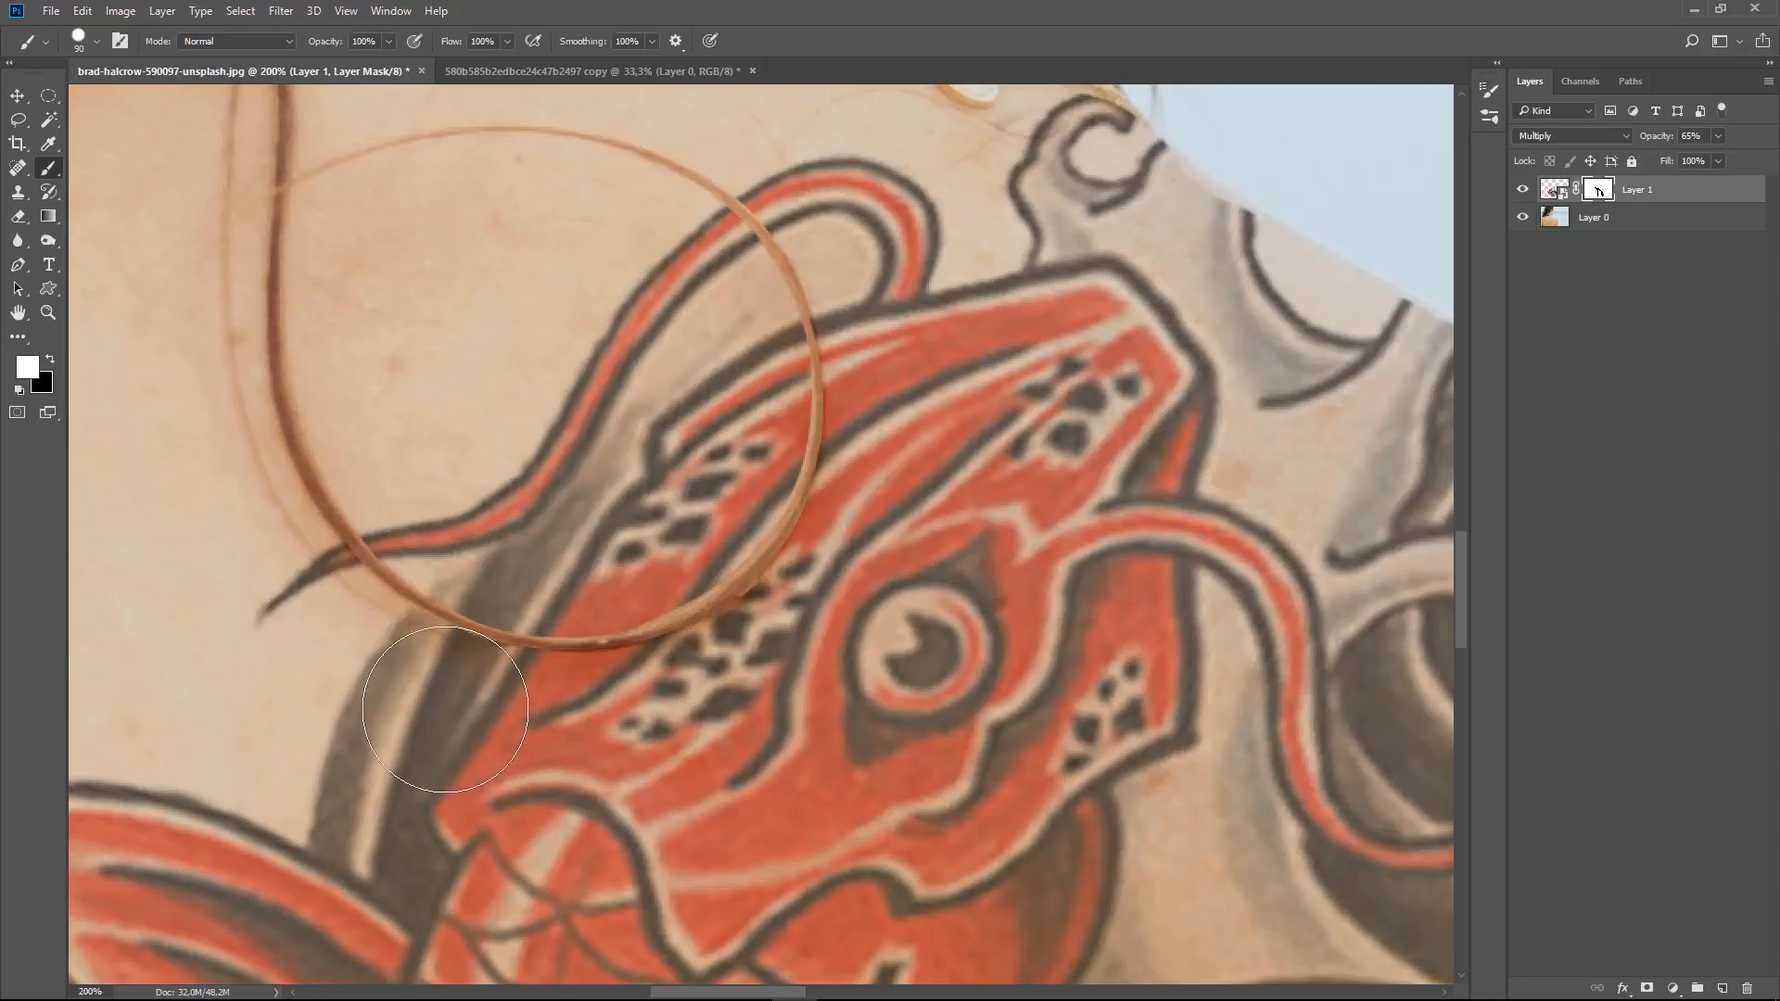
{"action": "left_click", "coordinate": [96, 42]}
{"action": "left_click", "coordinate": [104, 142]}
{"action": "left_click", "coordinate": [461, 705]}
{"action": "key", "text": "bracketleft"}
{"action": "key", "text": "bracketleft"}
{"action": "key", "text": "bracketleft"}
{"action": "key", "text": "bracketleft"}
{"action": "key", "text": "bracketleft"}
{"action": "key", "text": "bracketleft"}
{"action": "key", "text": "bracketleft"}
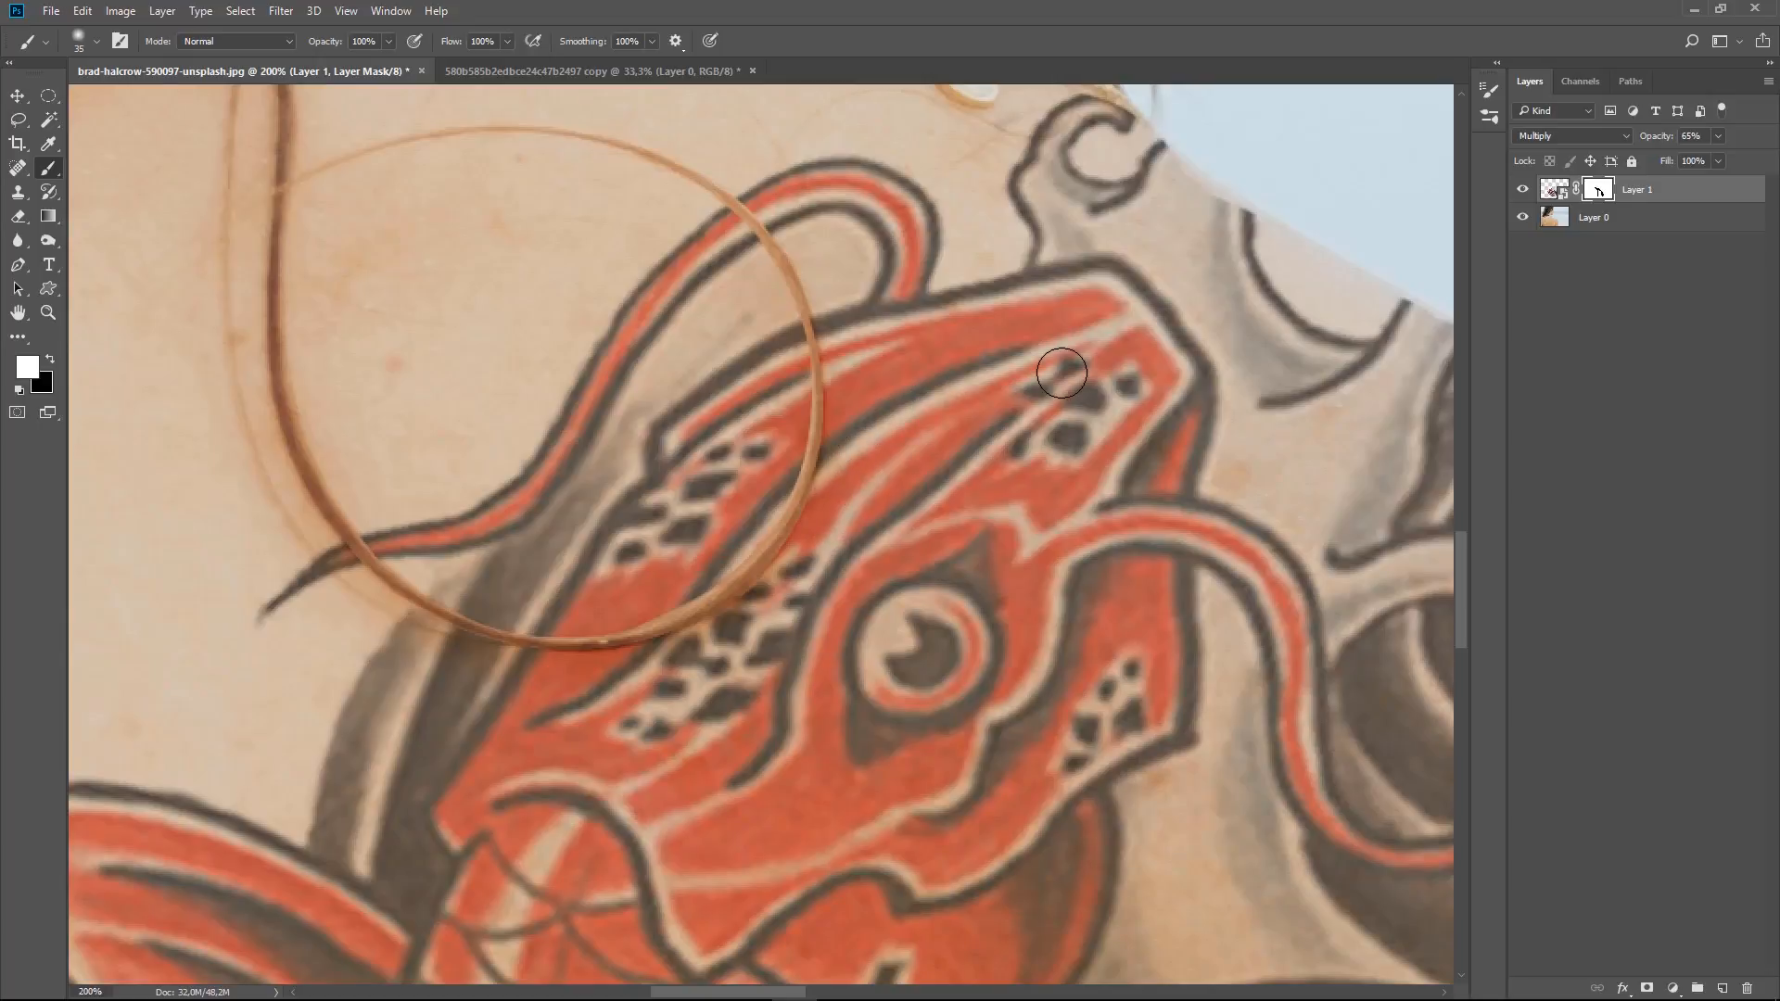
- Compare the whole photo with and without the tattoo by toggling Layer 1's visibility
{"action": "key", "text": "ctrl+minus"}
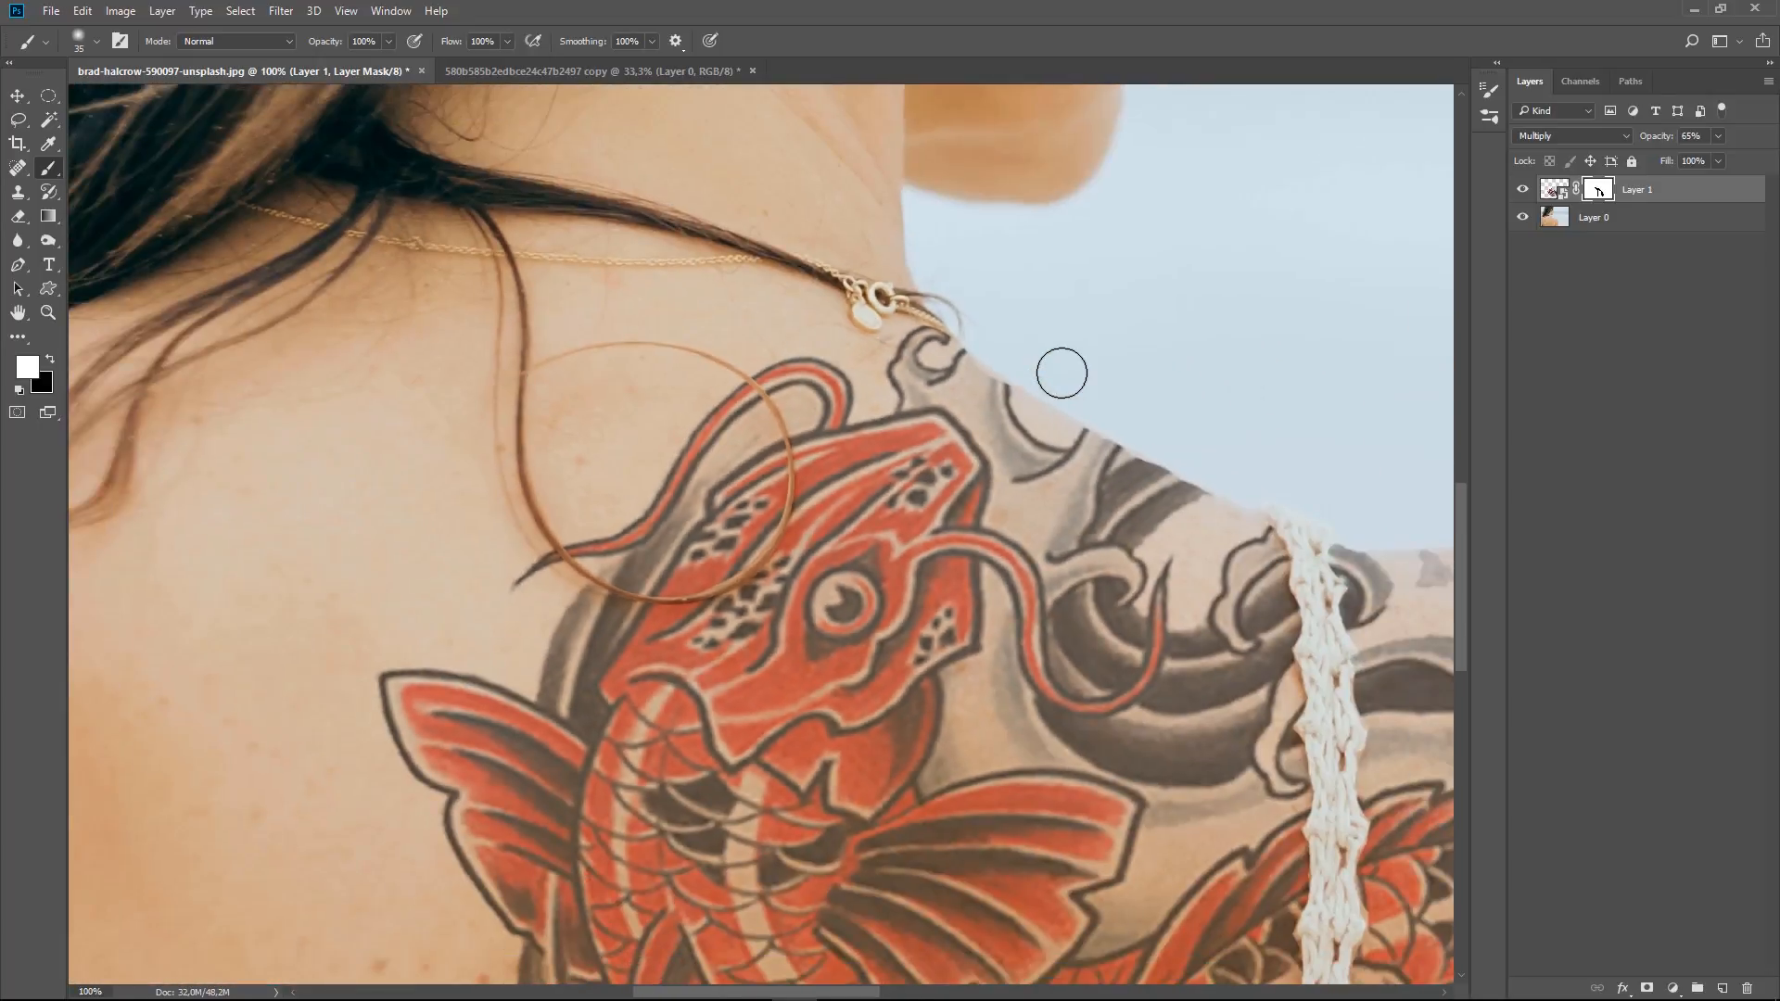
{"action": "left_click", "coordinate": [1520, 191]}
{"action": "left_click", "coordinate": [1523, 191]}
{"action": "left_click", "coordinate": [1524, 191]}
{"action": "left_click", "coordinate": [1523, 192]}
{"action": "key", "text": "ctrl+minus"}
{"action": "key", "text": "ctrl+minus"}
{"action": "key", "text": "ctrl+minus"}
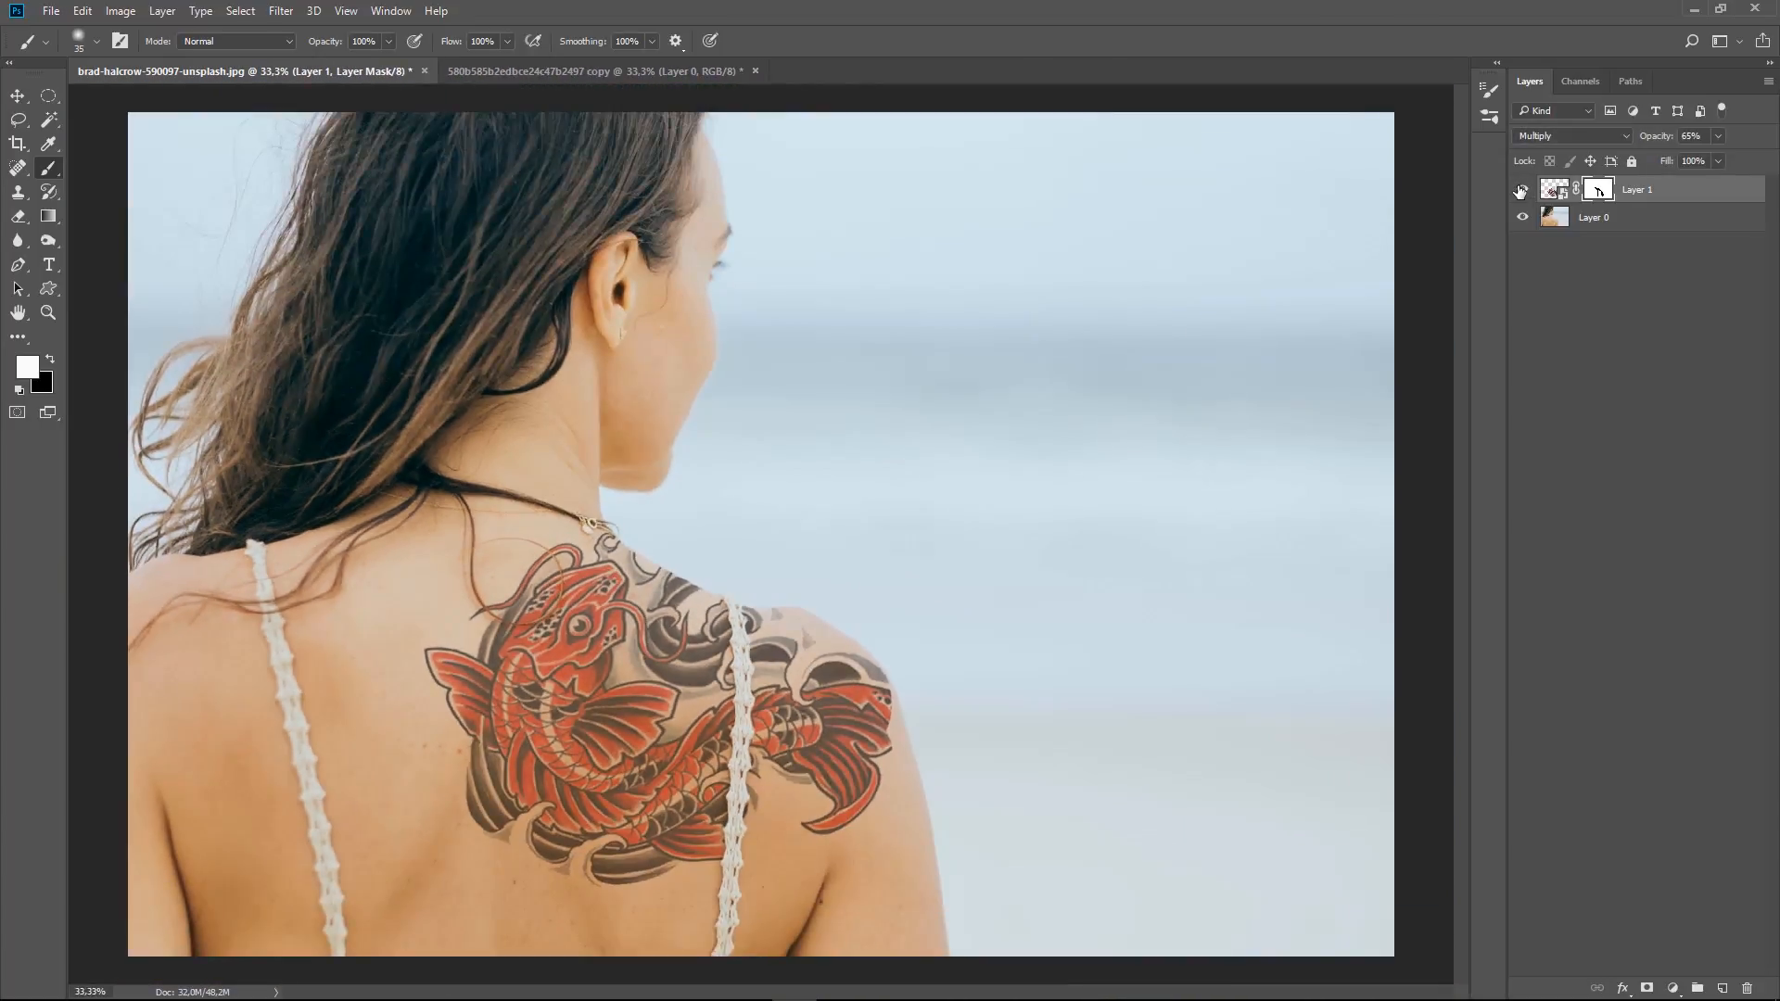
{"action": "key", "text": "v"}
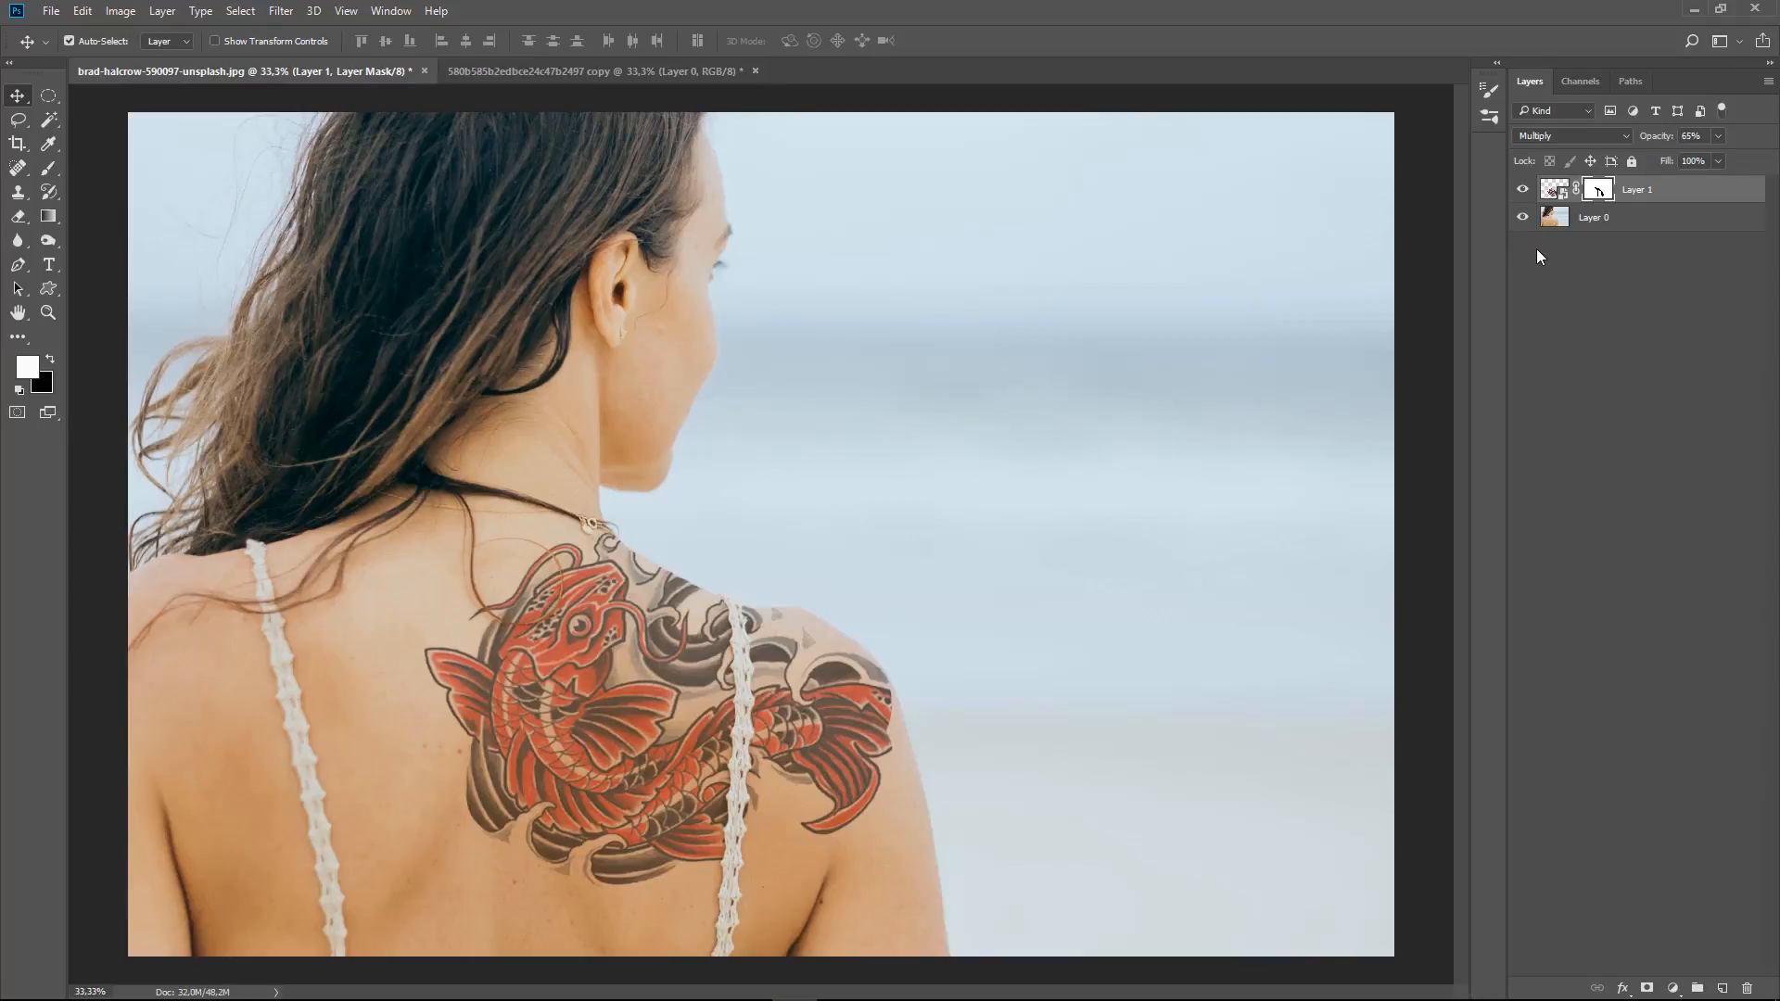
{"action": "left_click", "coordinate": [1523, 191]}
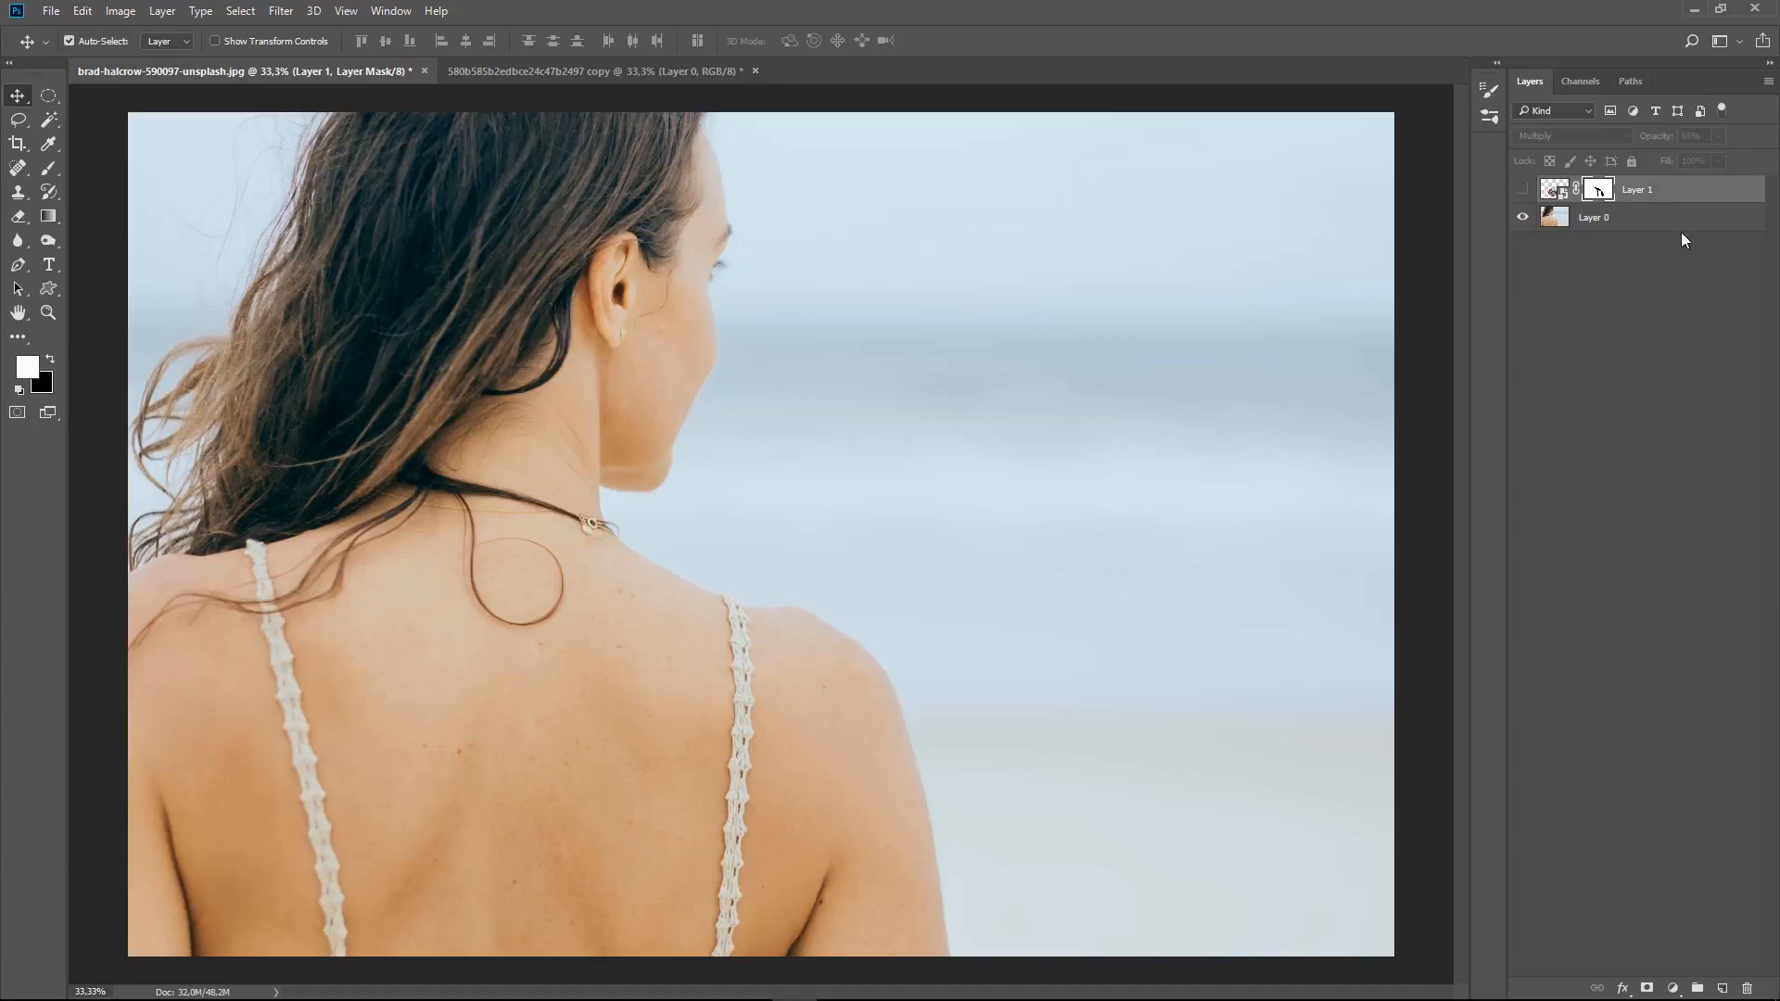
{"action": "left_click", "coordinate": [1522, 191]}
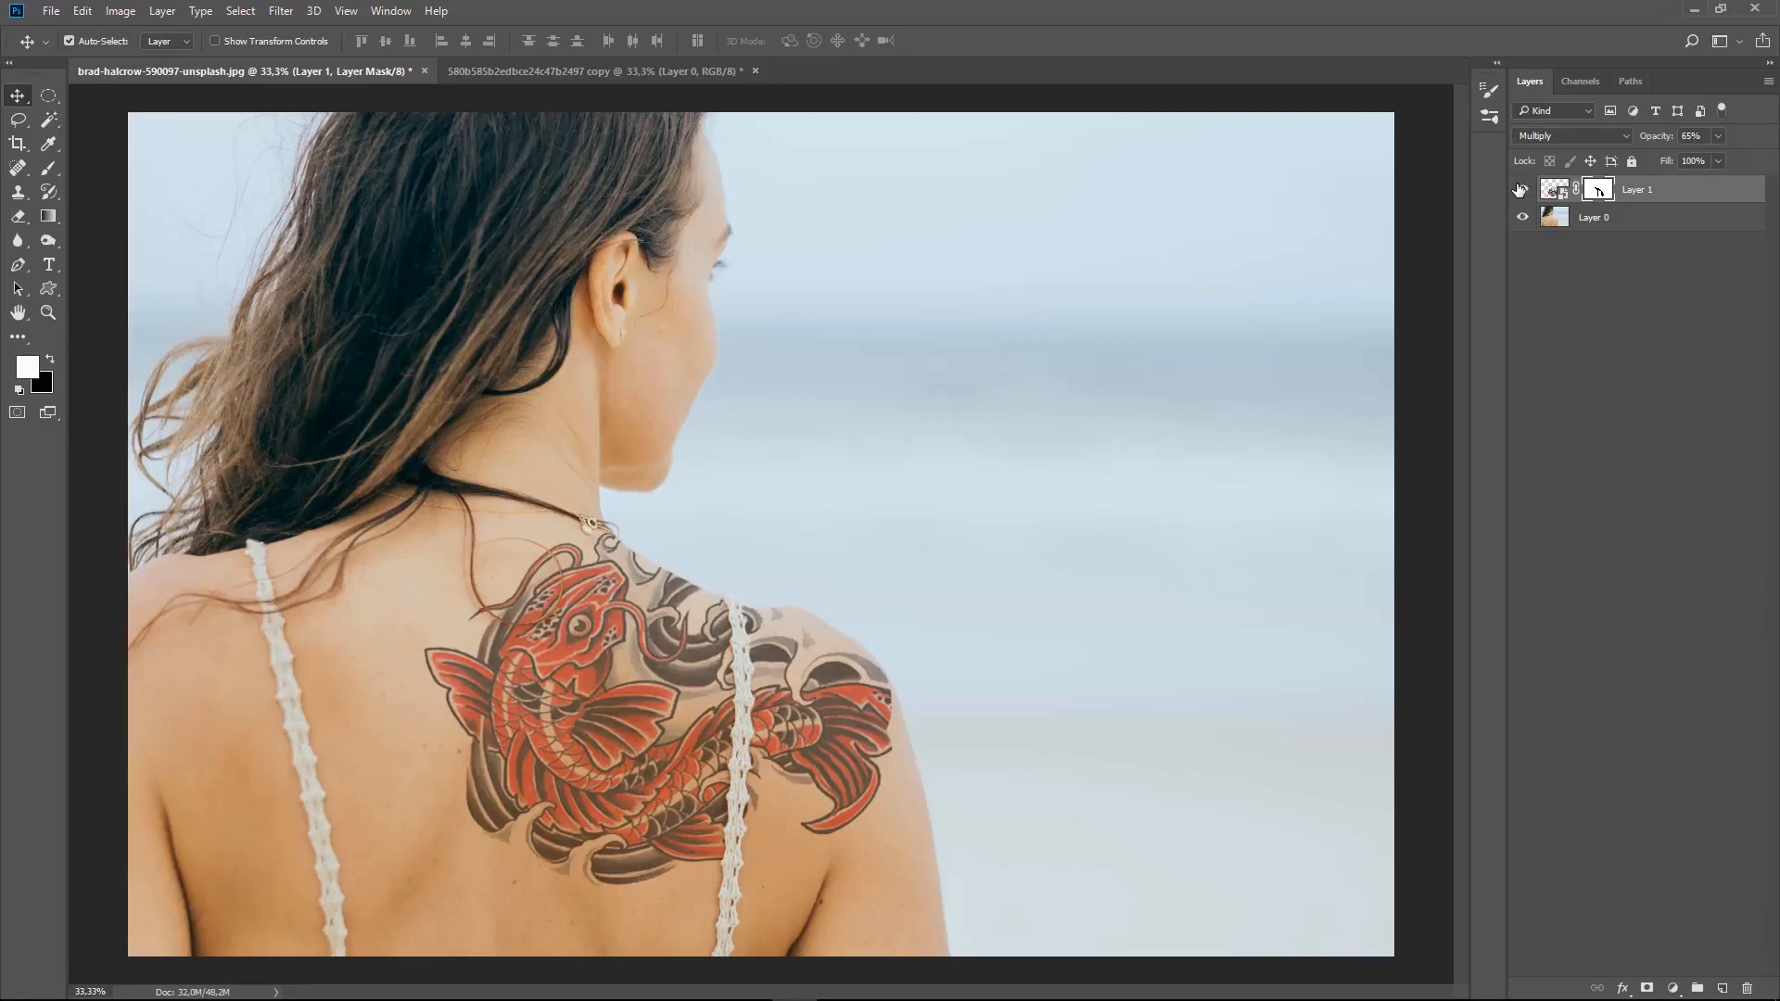
{"action": "left_click", "coordinate": [1520, 190]}
{"action": "left_click", "coordinate": [1521, 191]}
- Prepare a 400 px brush with 0% hardness, 9% flow and black as foreground colour for Layer 1's mask
{"action": "key", "text": "b"}
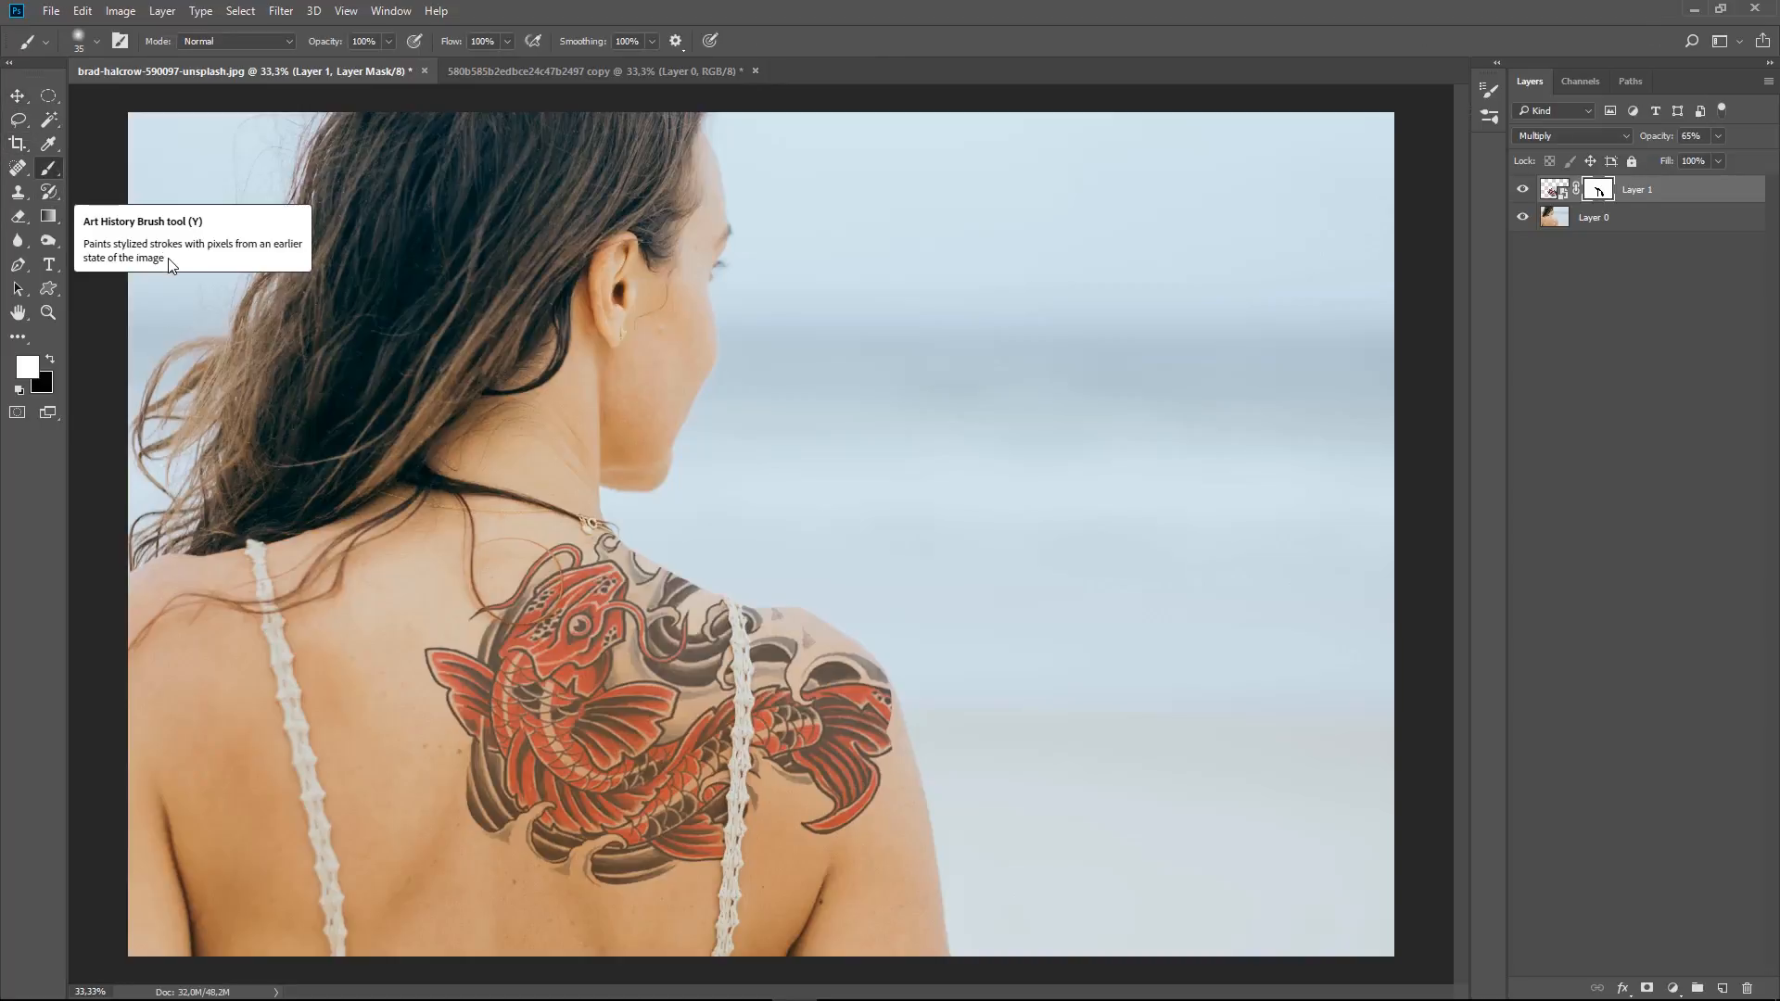
{"action": "key", "text": "bracketright"}
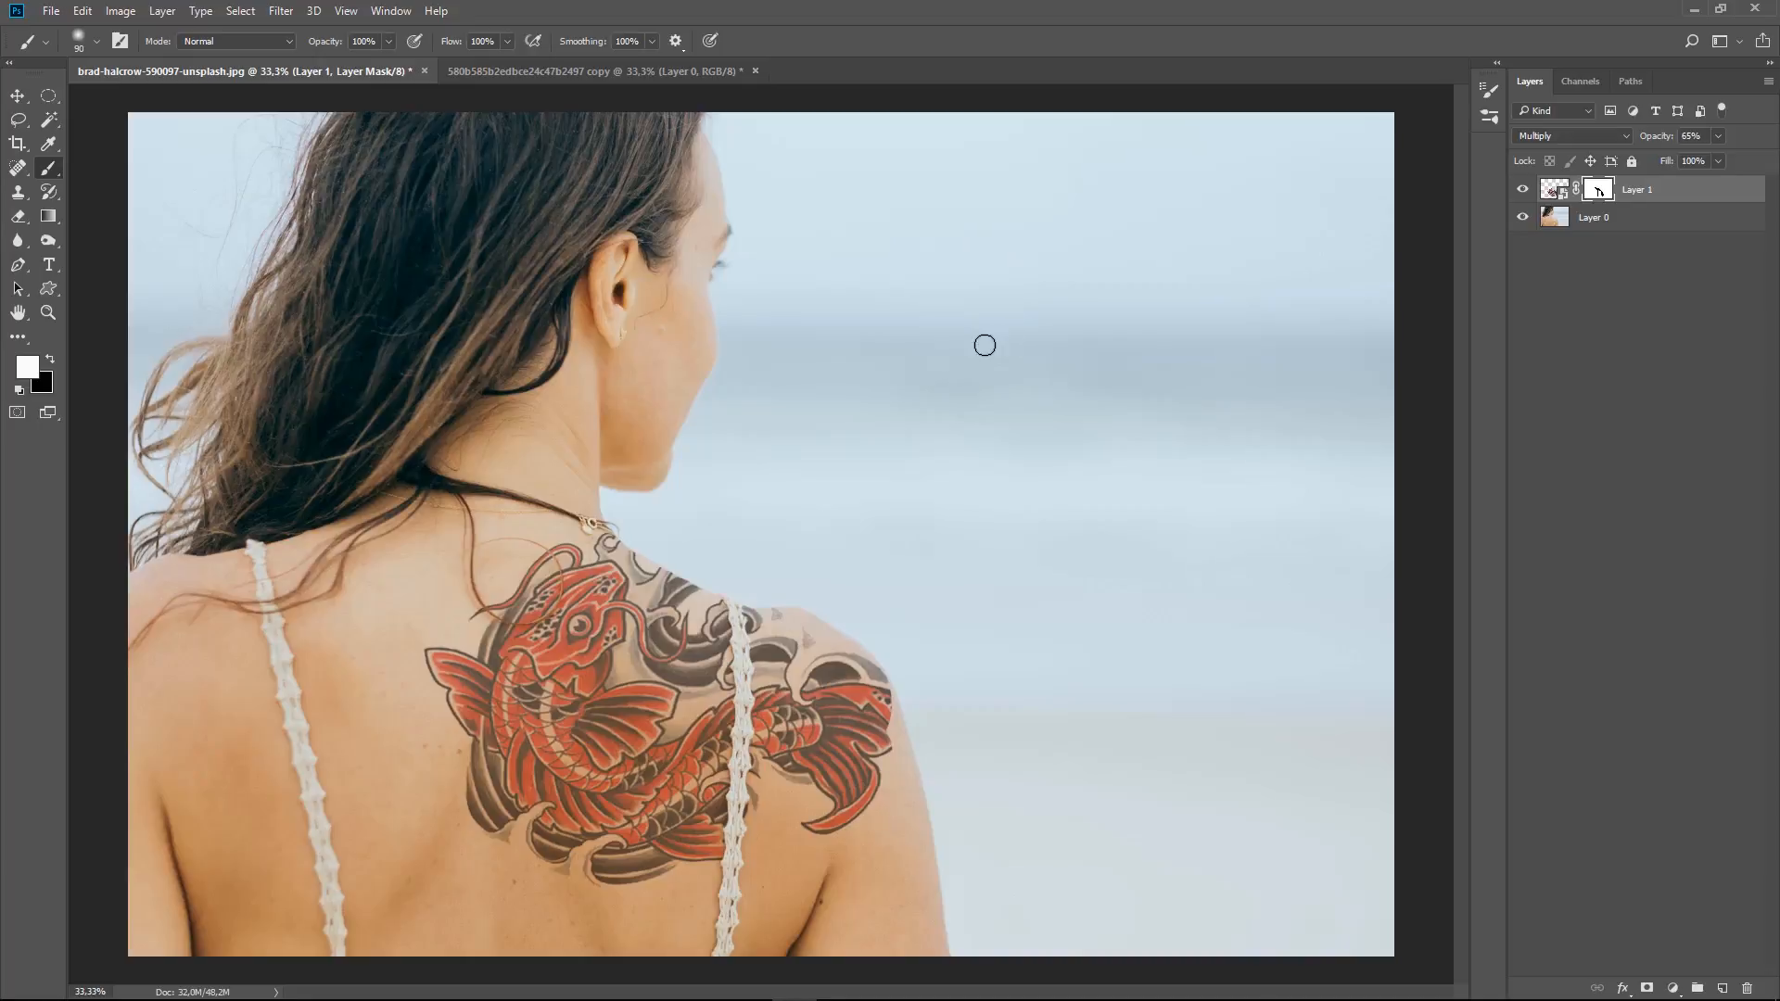
{"action": "key", "text": "bracketright"}
{"action": "key", "text": "bracketright"}
{"action": "key", "text": "bracketright"}
{"action": "key", "text": "bracketright"}
{"action": "key", "text": "bracketright"}
{"action": "left_click", "coordinate": [97, 42]}
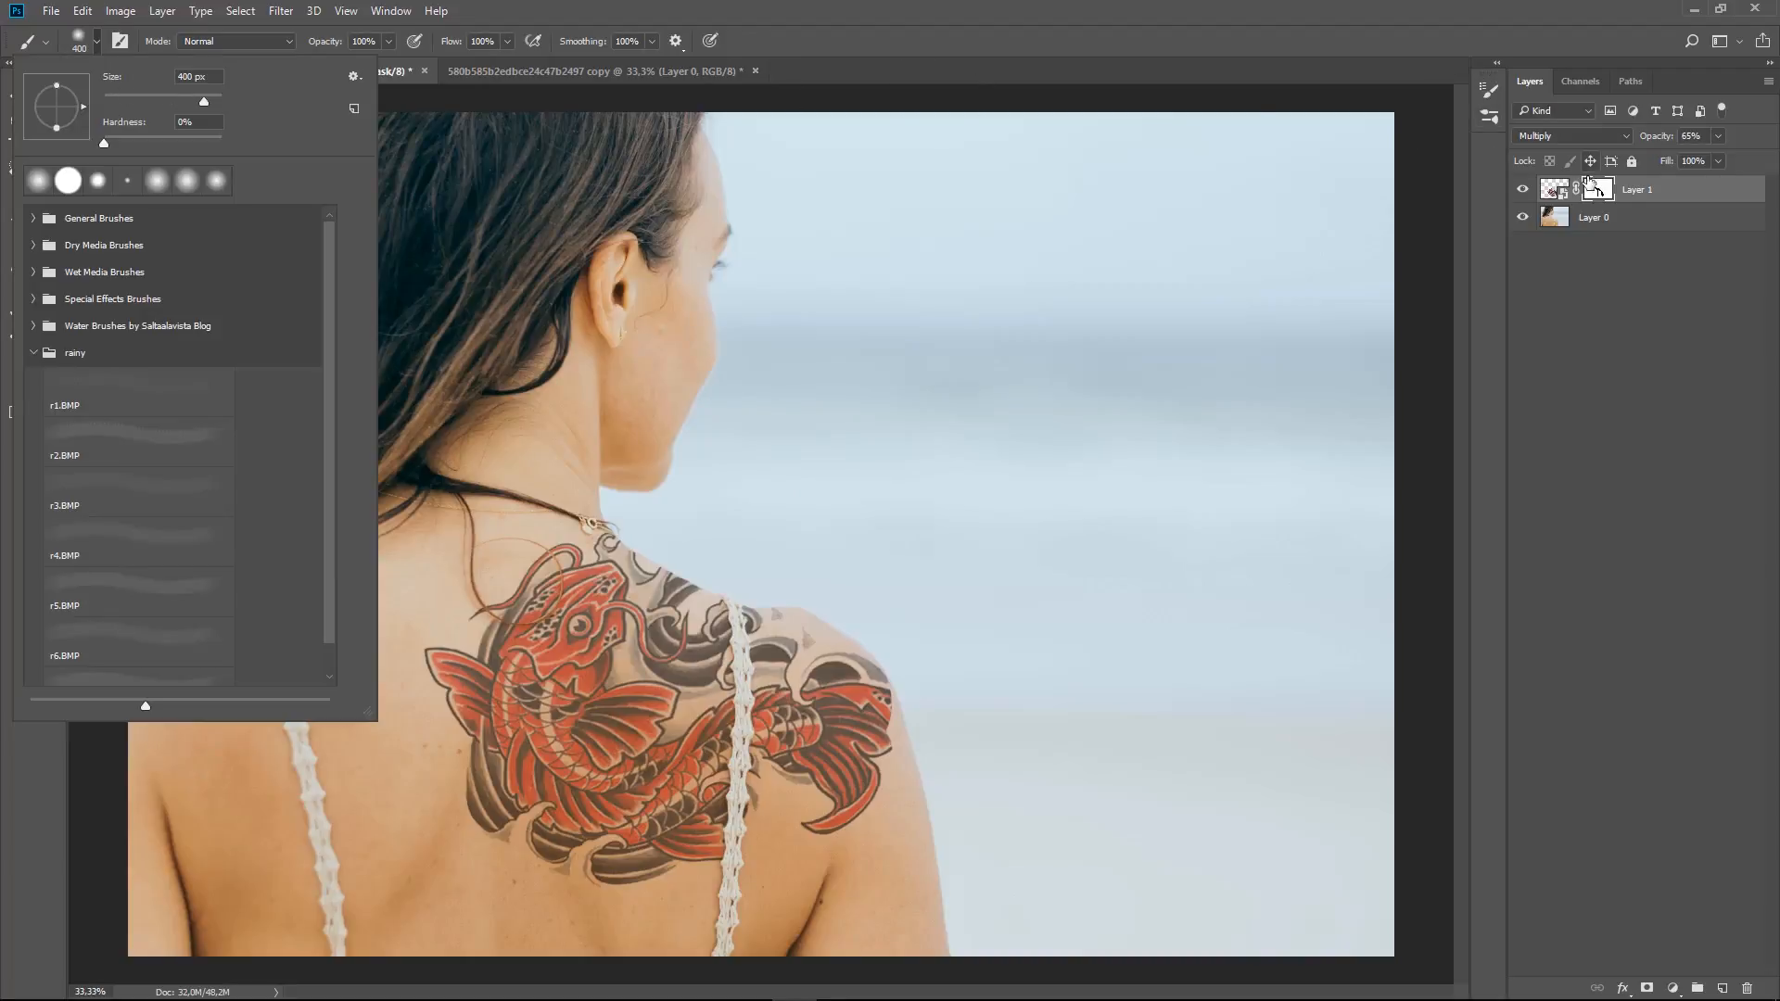
{"action": "left_click", "coordinate": [1590, 195]}
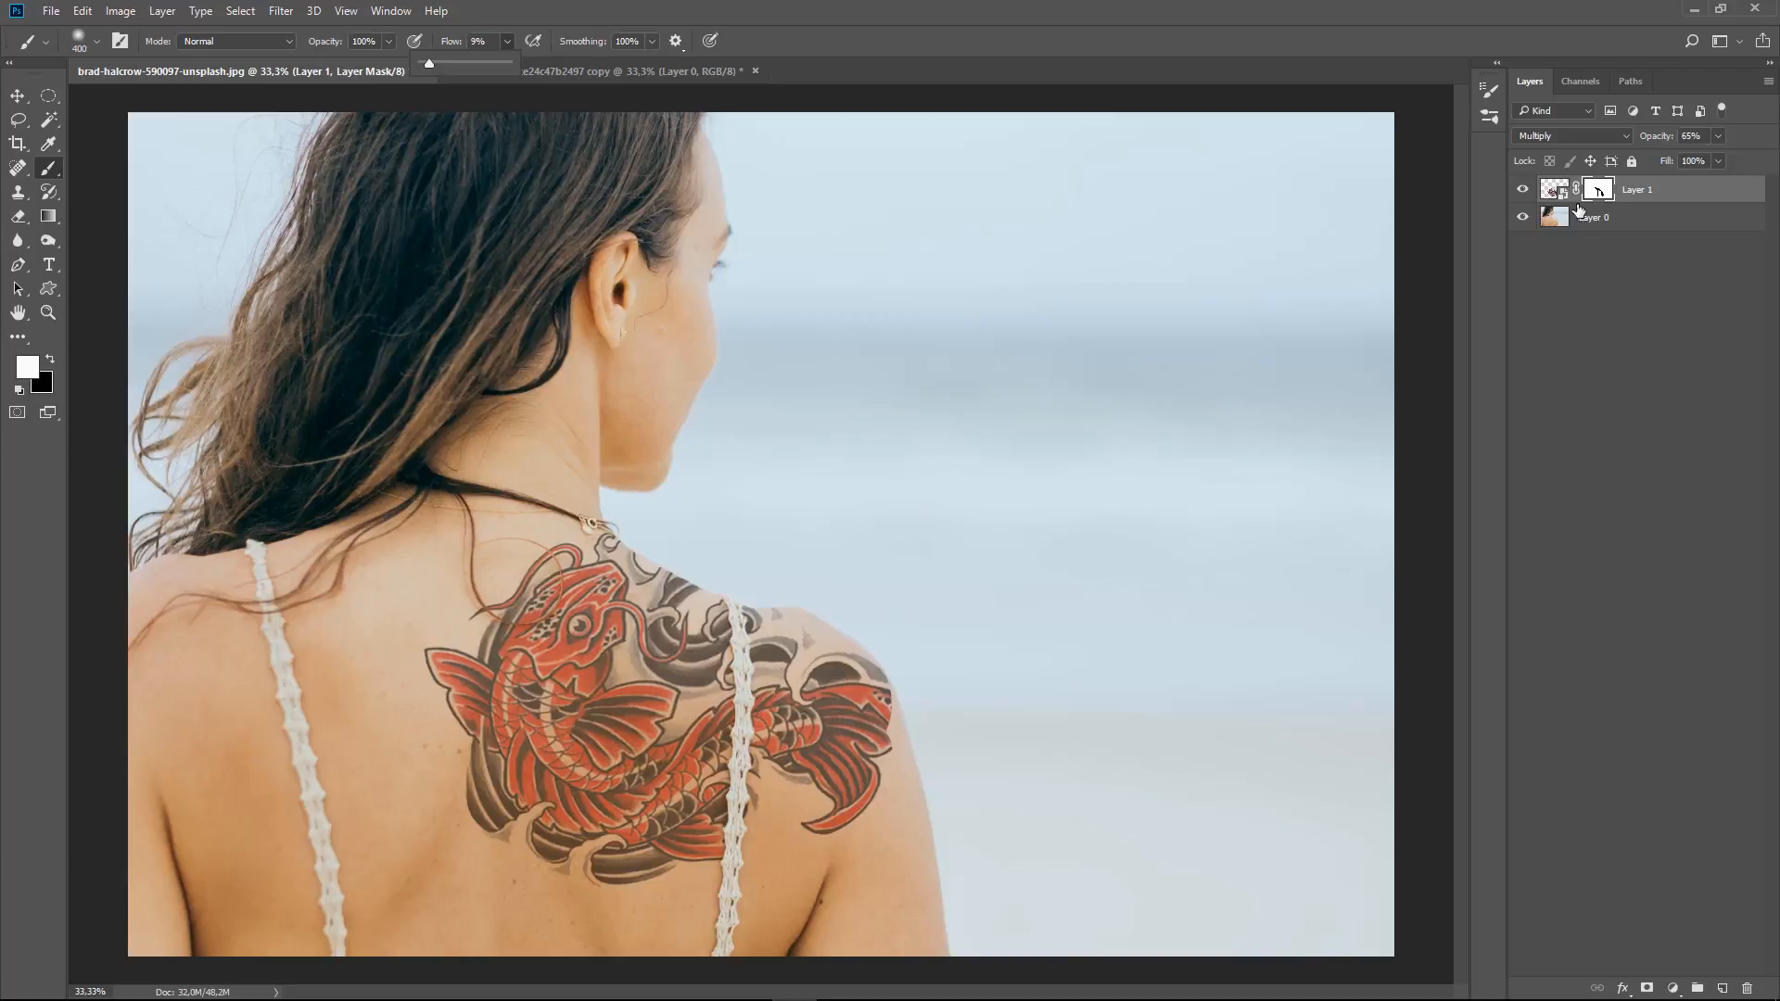
{"action": "left_click", "coordinate": [1604, 188]}
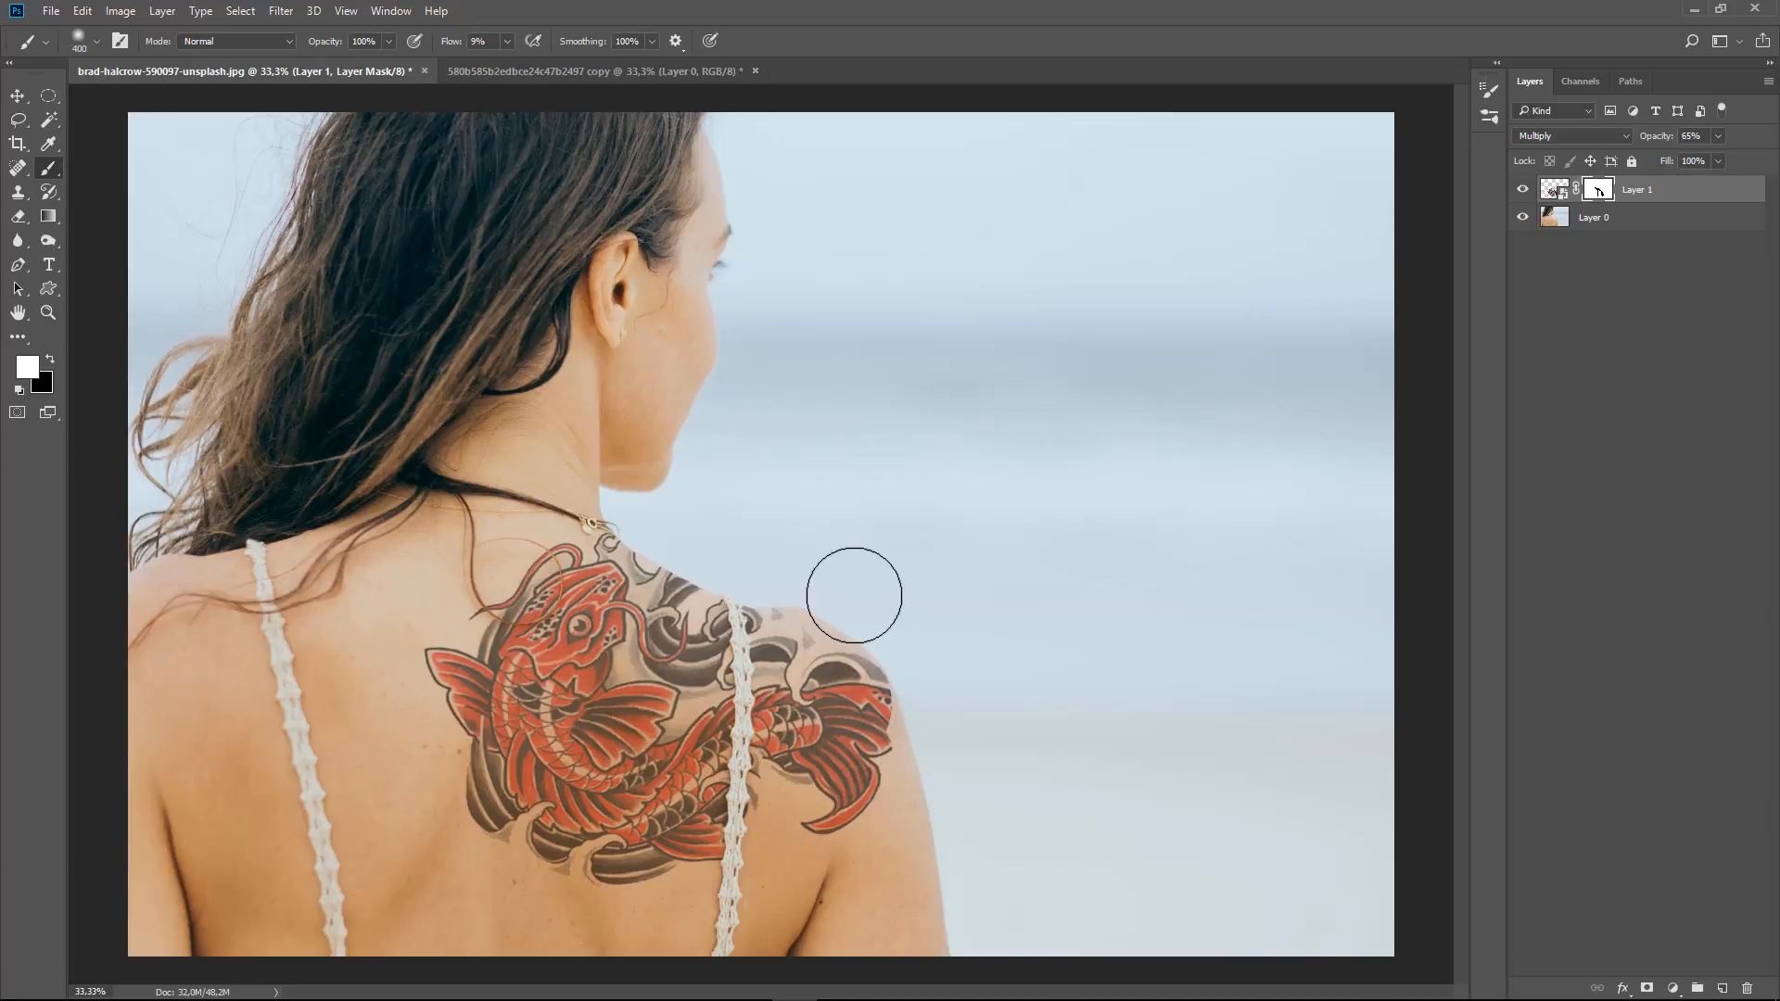
{"action": "key", "text": "x"}
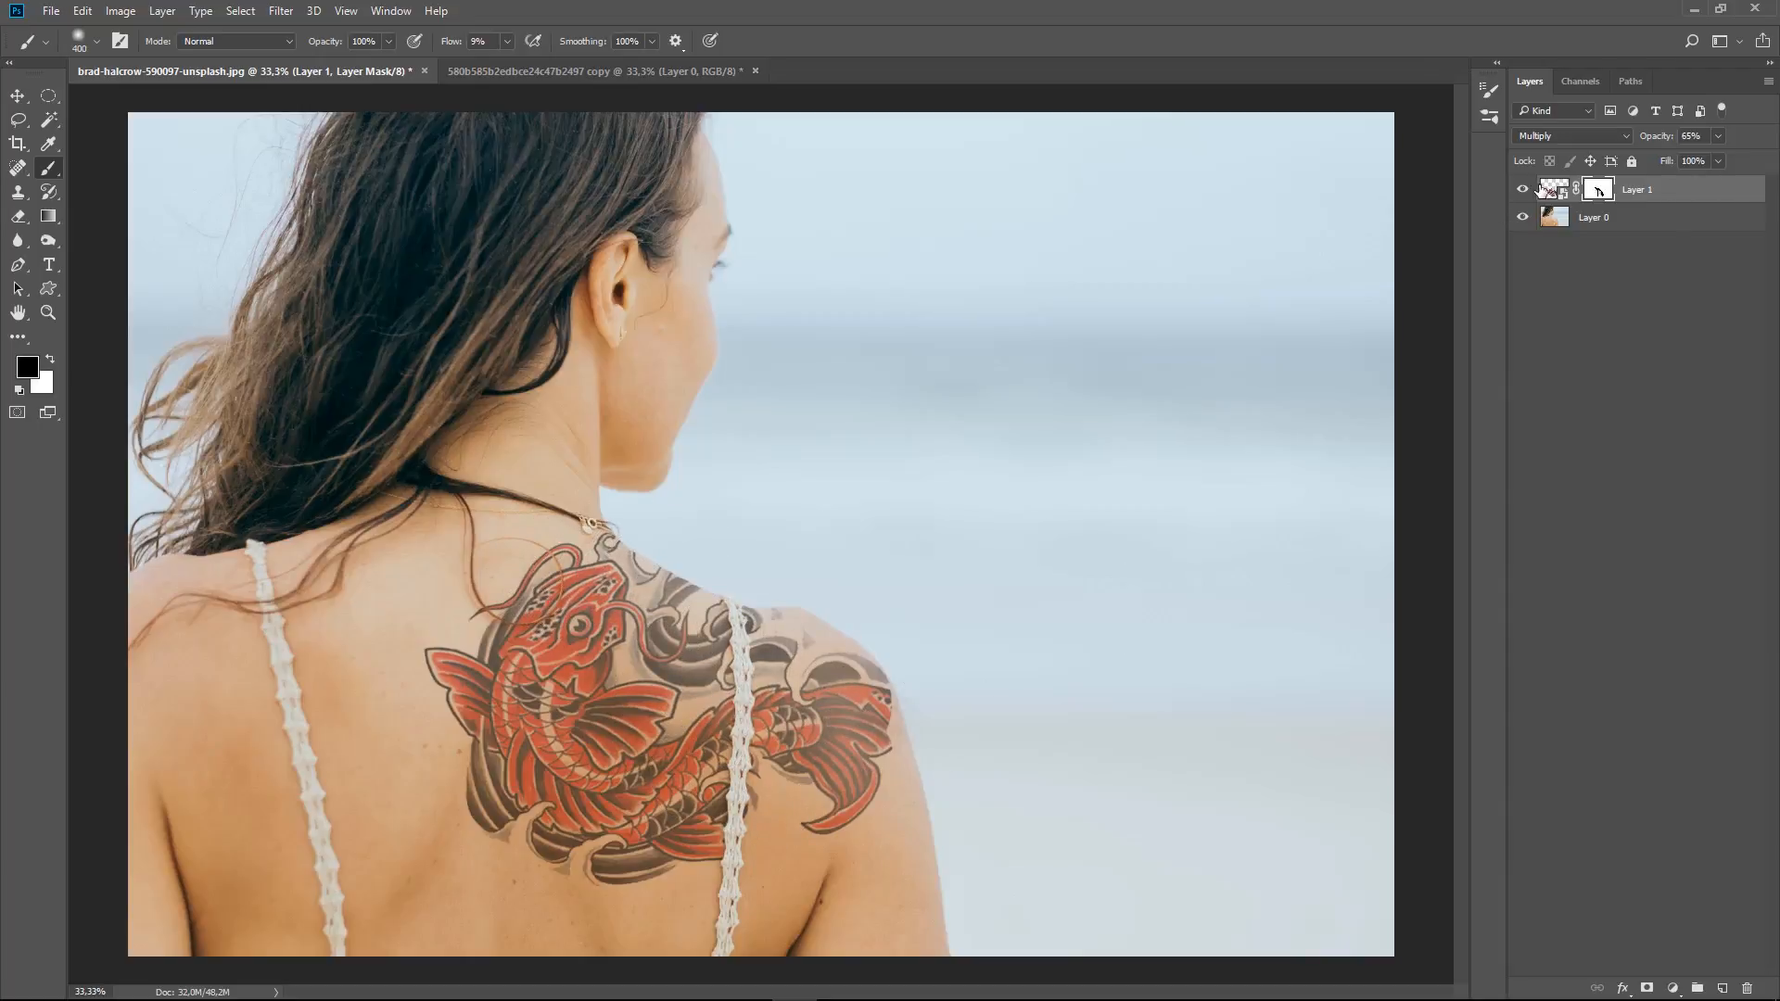
- Check the bare skin's lighting with the tattoo hidden, and lightly fade the tattoo on its mask where light hits the back
{"action": "left_click", "coordinate": [1523, 189]}
{"action": "left_click", "coordinate": [1523, 189]}
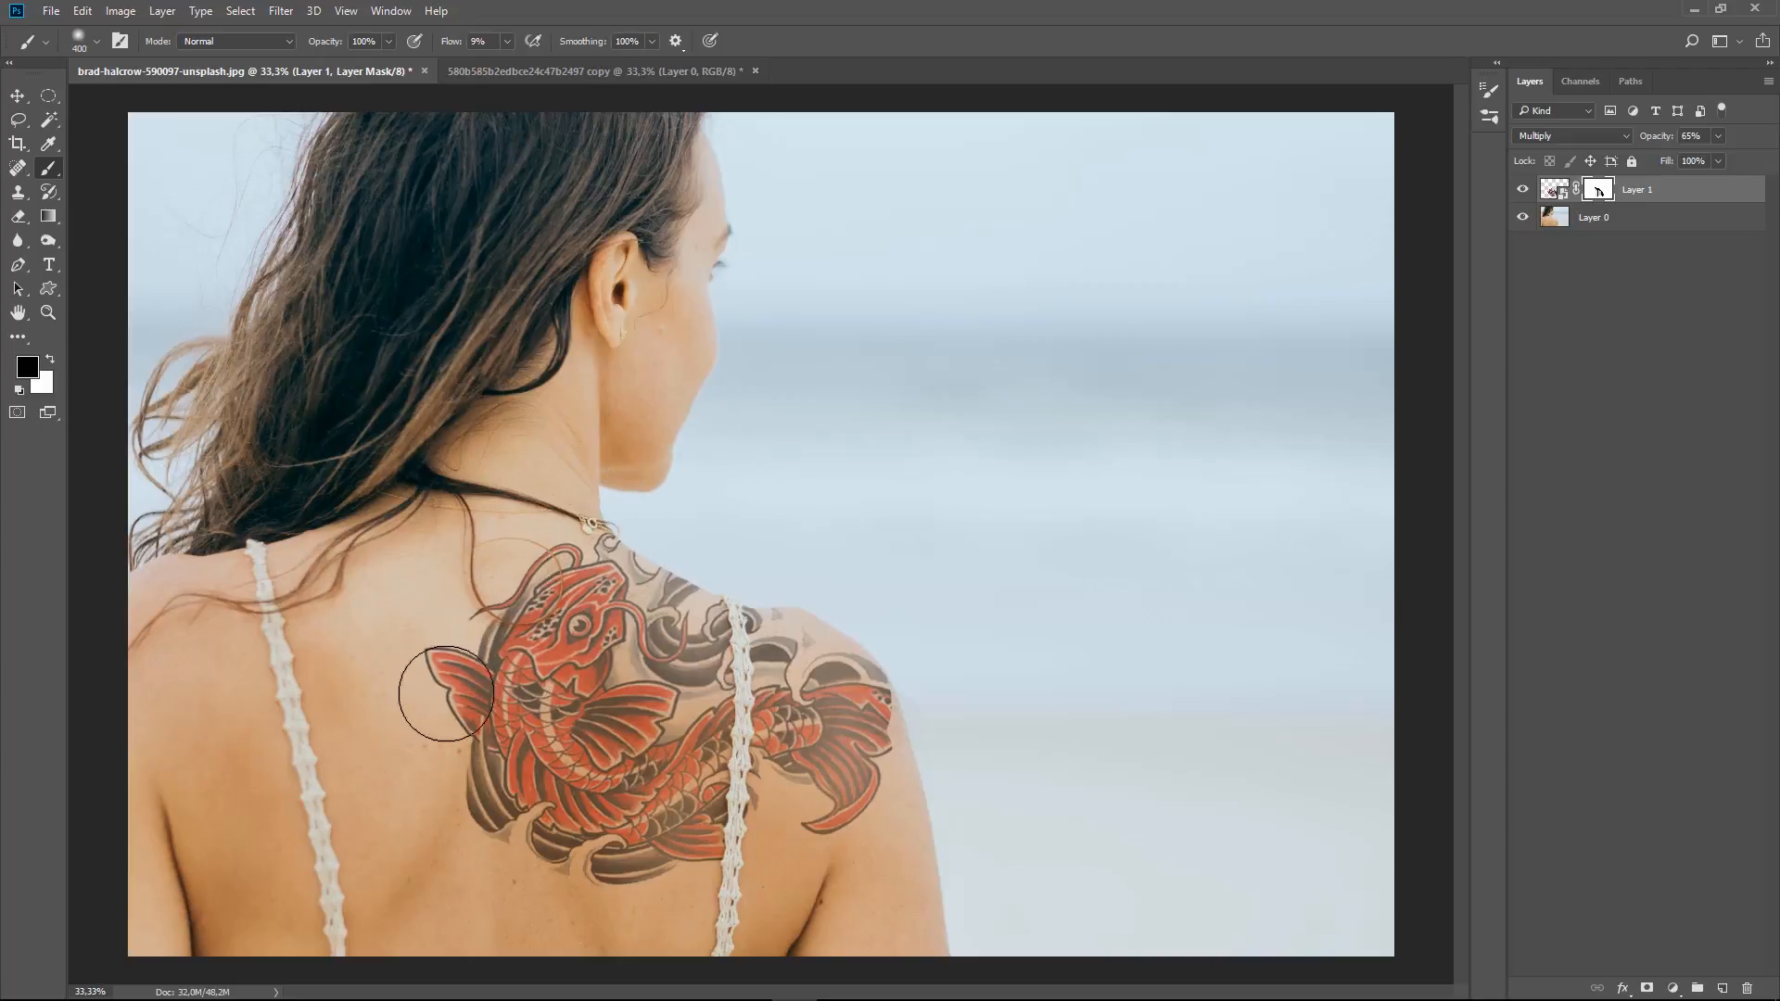
{"action": "left_click", "coordinate": [1522, 189]}
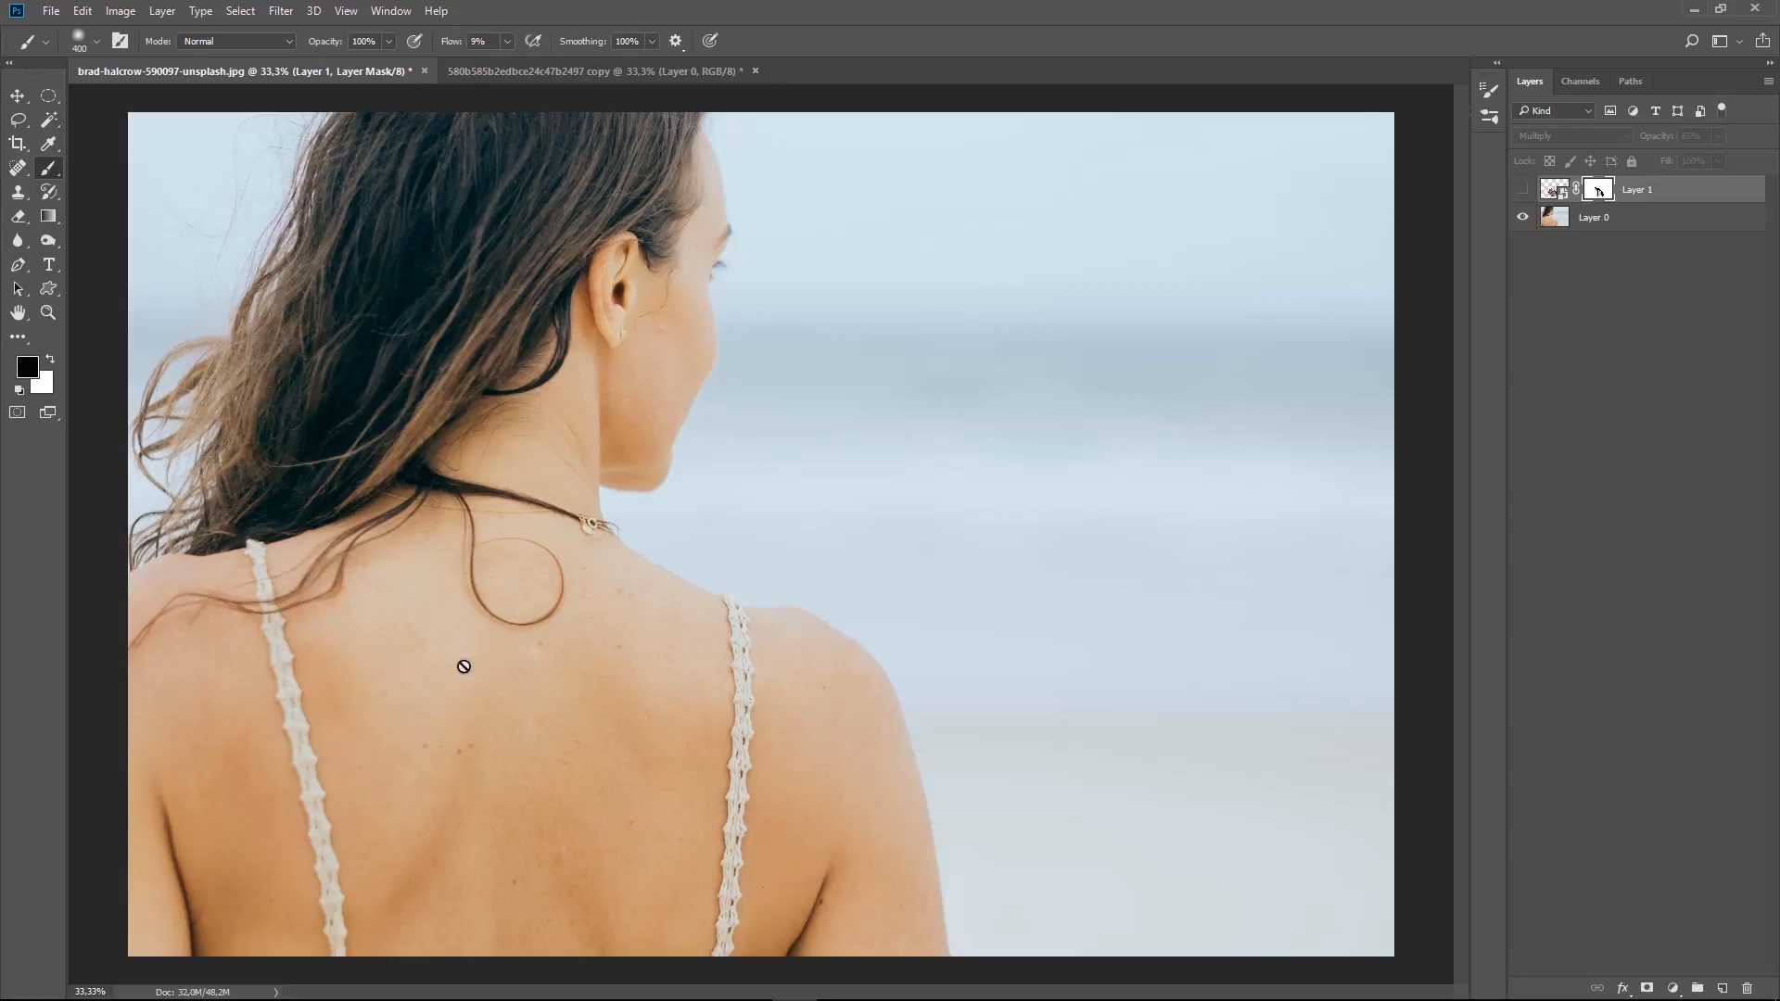
{"action": "left_click", "coordinate": [1523, 189]}
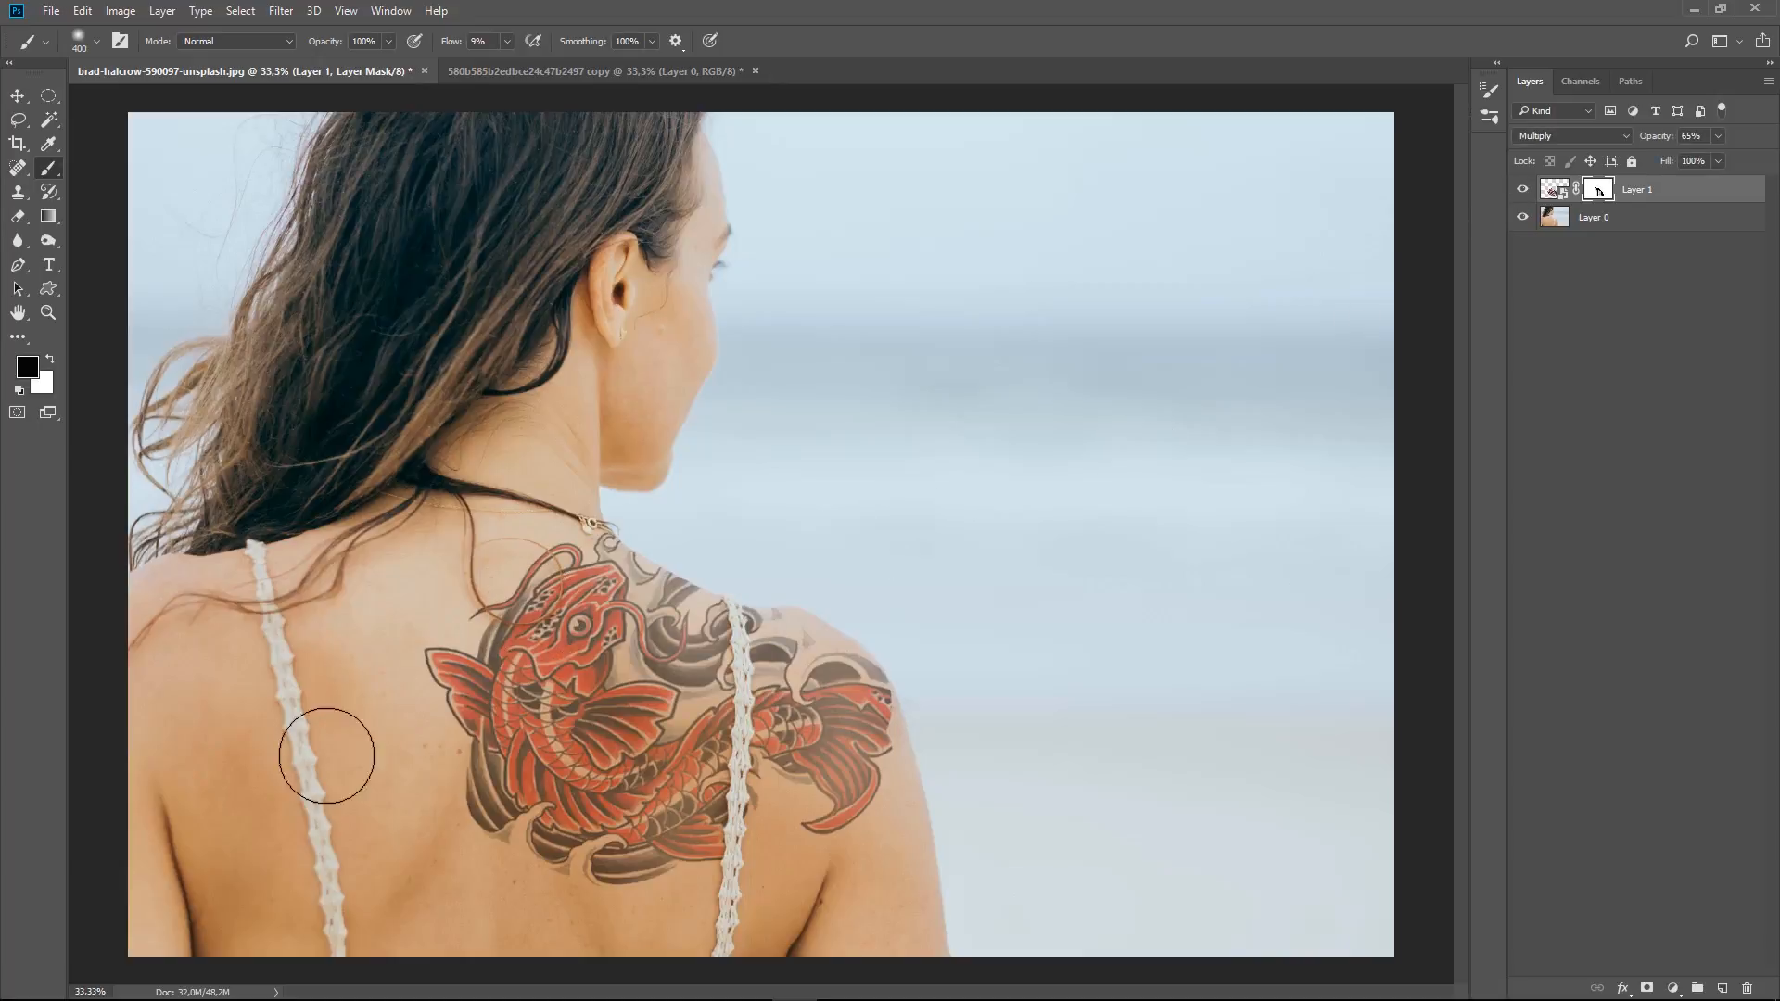
{"action": "mouse_move", "coordinate": [467, 777]}
{"action": "left_mouse_down"}
{"action": "mouse_move", "coordinate": [436, 650]}
{"action": "mouse_move", "coordinate": [470, 806]}
{"action": "mouse_move", "coordinate": [501, 828]}
{"action": "mouse_move", "coordinate": [432, 725]}
{"action": "mouse_move", "coordinate": [497, 733]}
{"action": "mouse_move", "coordinate": [476, 588]}
{"action": "left_mouse_up"}
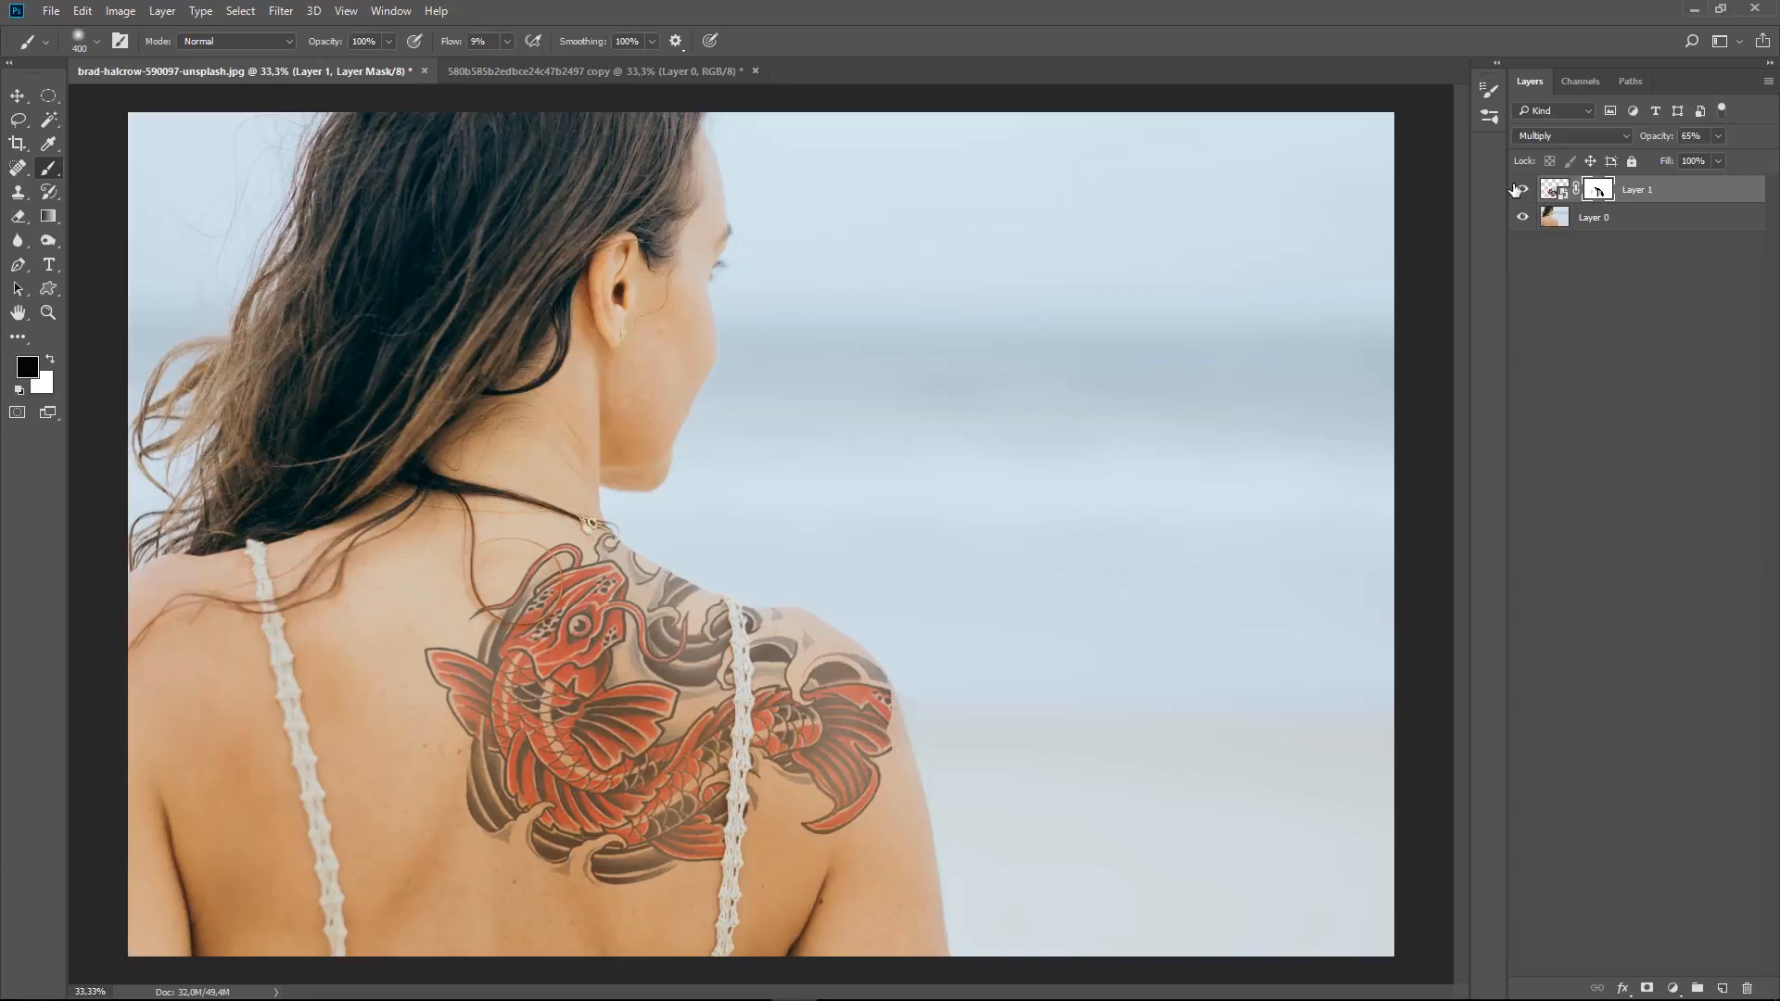
- Compare the tattoo before and after the soft mask strokes using the document's history states
{"action": "left_click", "coordinate": [380, 11]}
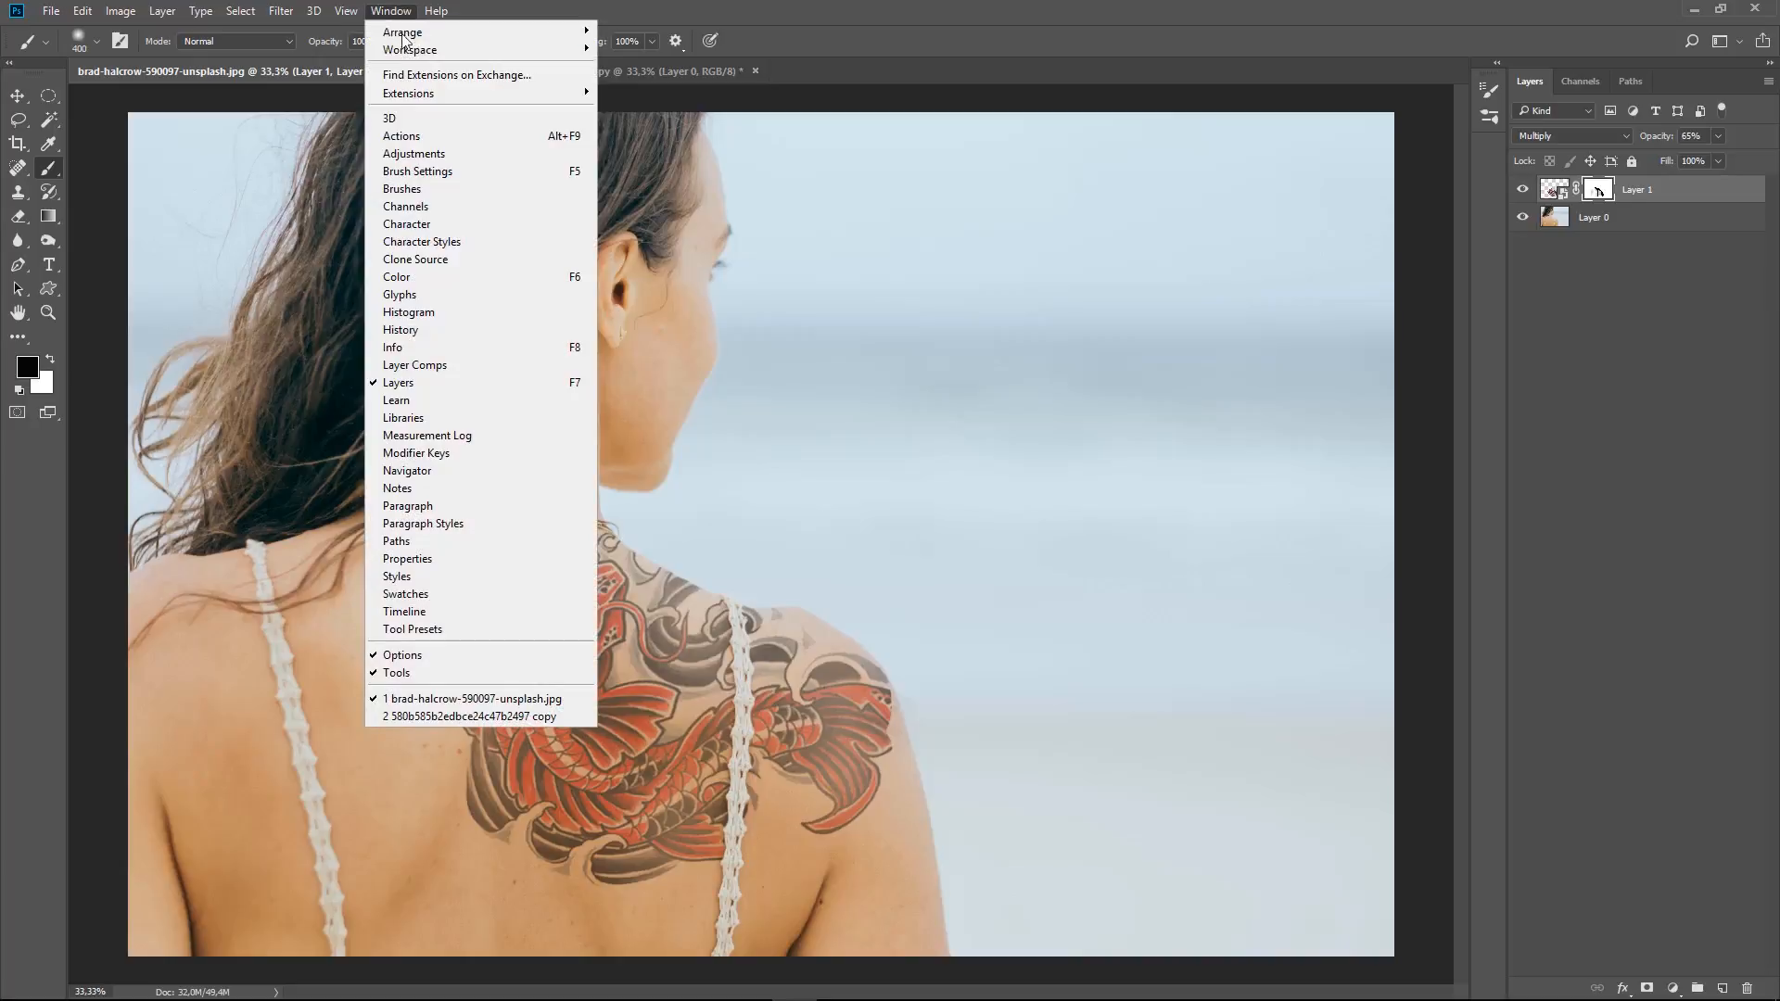
{"action": "left_click", "coordinate": [421, 332]}
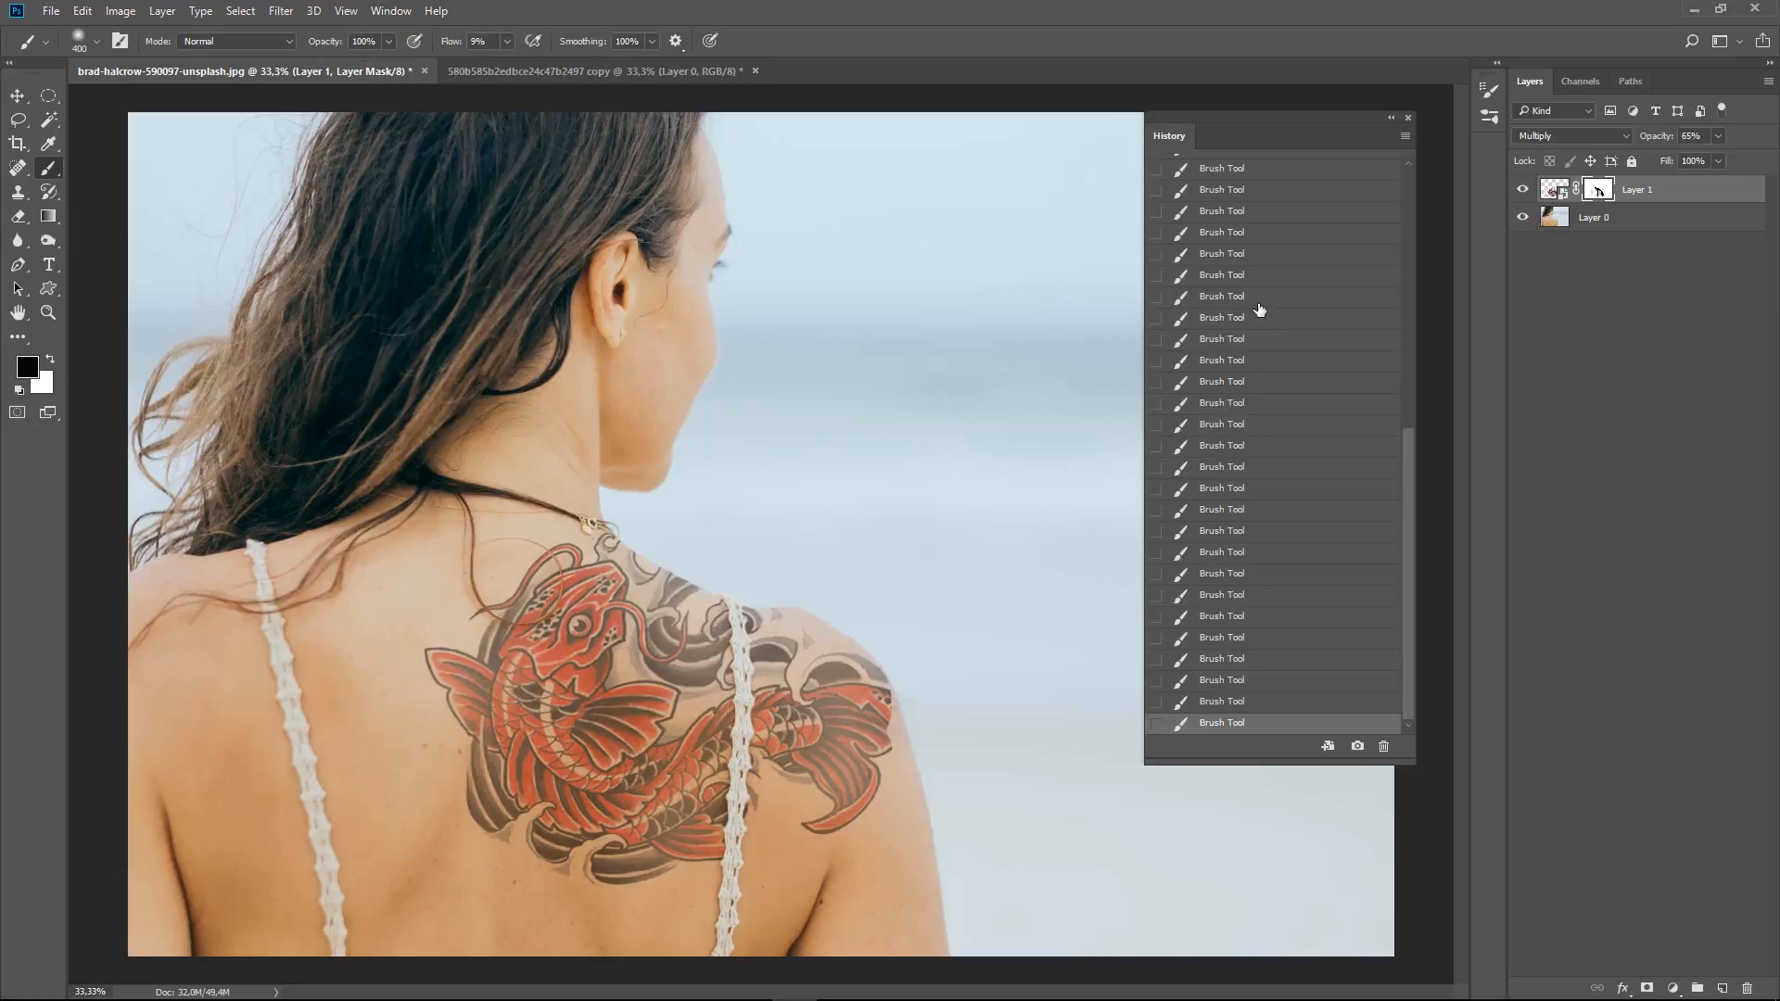
{"action": "left_click_drag", "start_coordinate": [1406, 454], "coordinate": [1424, 213]}
{"action": "left_click", "coordinate": [1205, 295]}
{"action": "key", "text": "ctrl+z"}
{"action": "left_click", "coordinate": [1215, 237]}
{"action": "key", "text": "ctrl+z"}
{"action": "key", "text": "ctrl+z"}
{"action": "key", "text": "ctrl+z"}
{"action": "key", "text": "ctrl+z"}
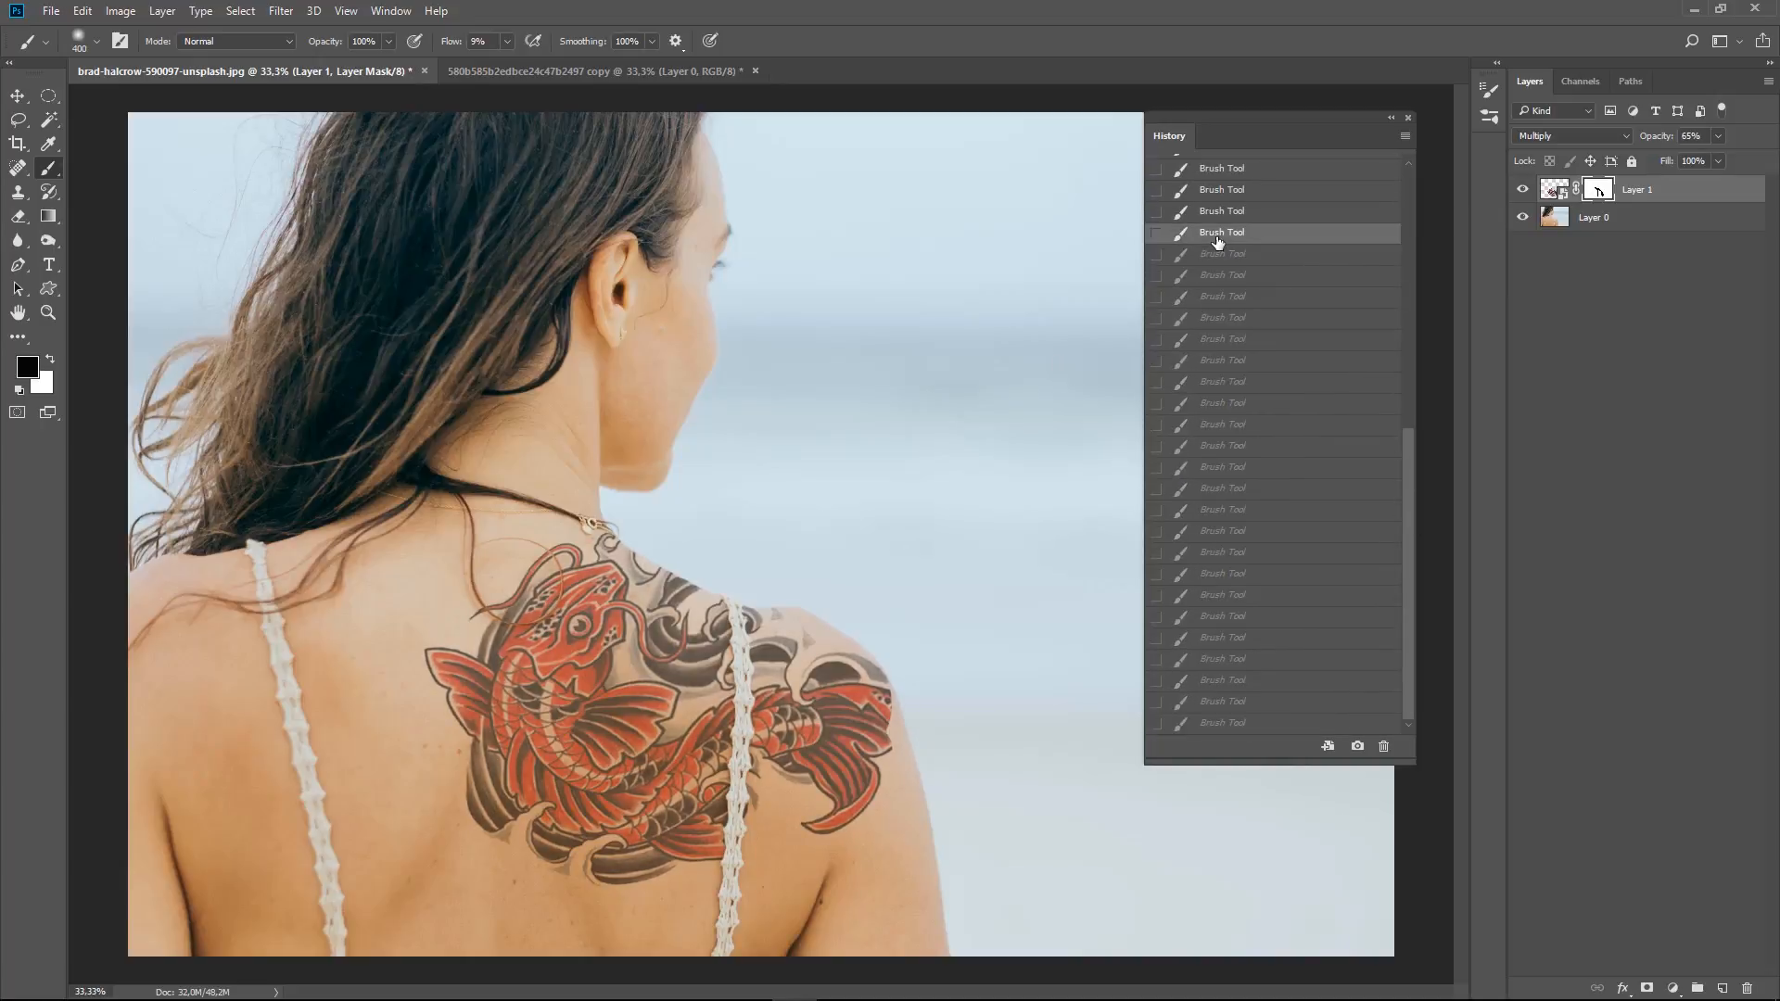
{"action": "key", "text": "ctrl+z"}
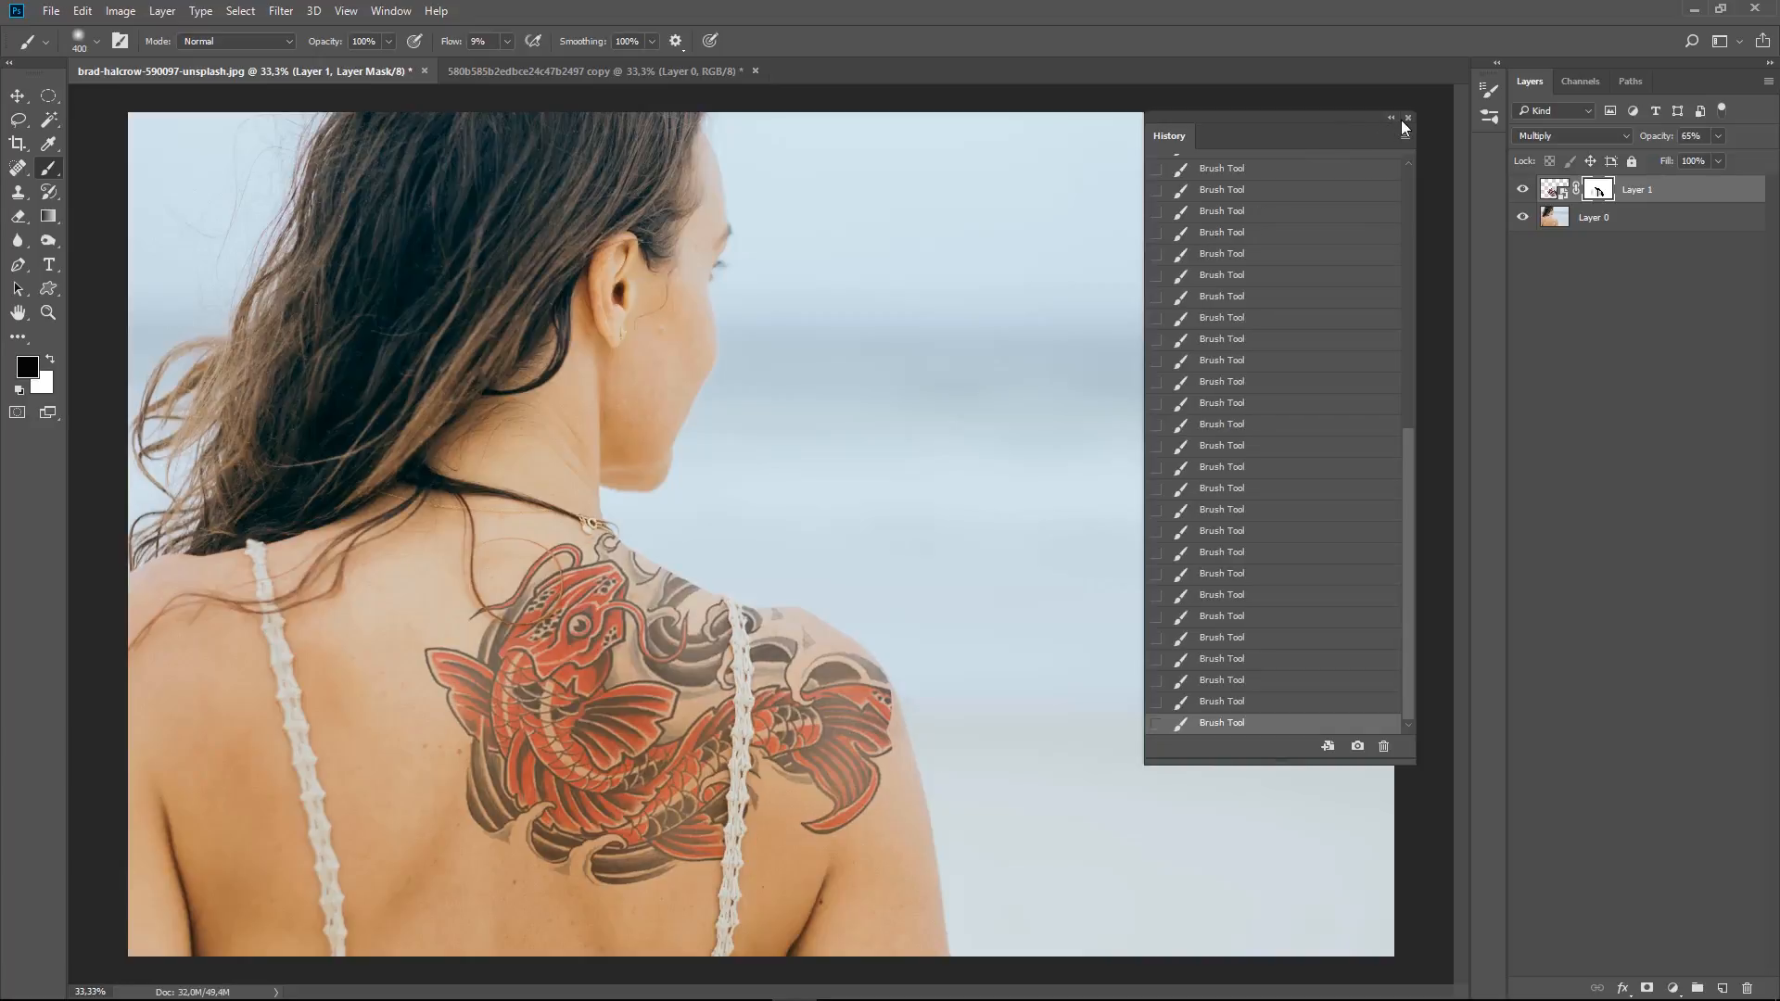
{"action": "left_click", "coordinate": [1407, 119]}
- Apply a Gaussian Blur with a 1-pixel radius to the tattoo's layer mask
{"action": "key", "text": "v"}
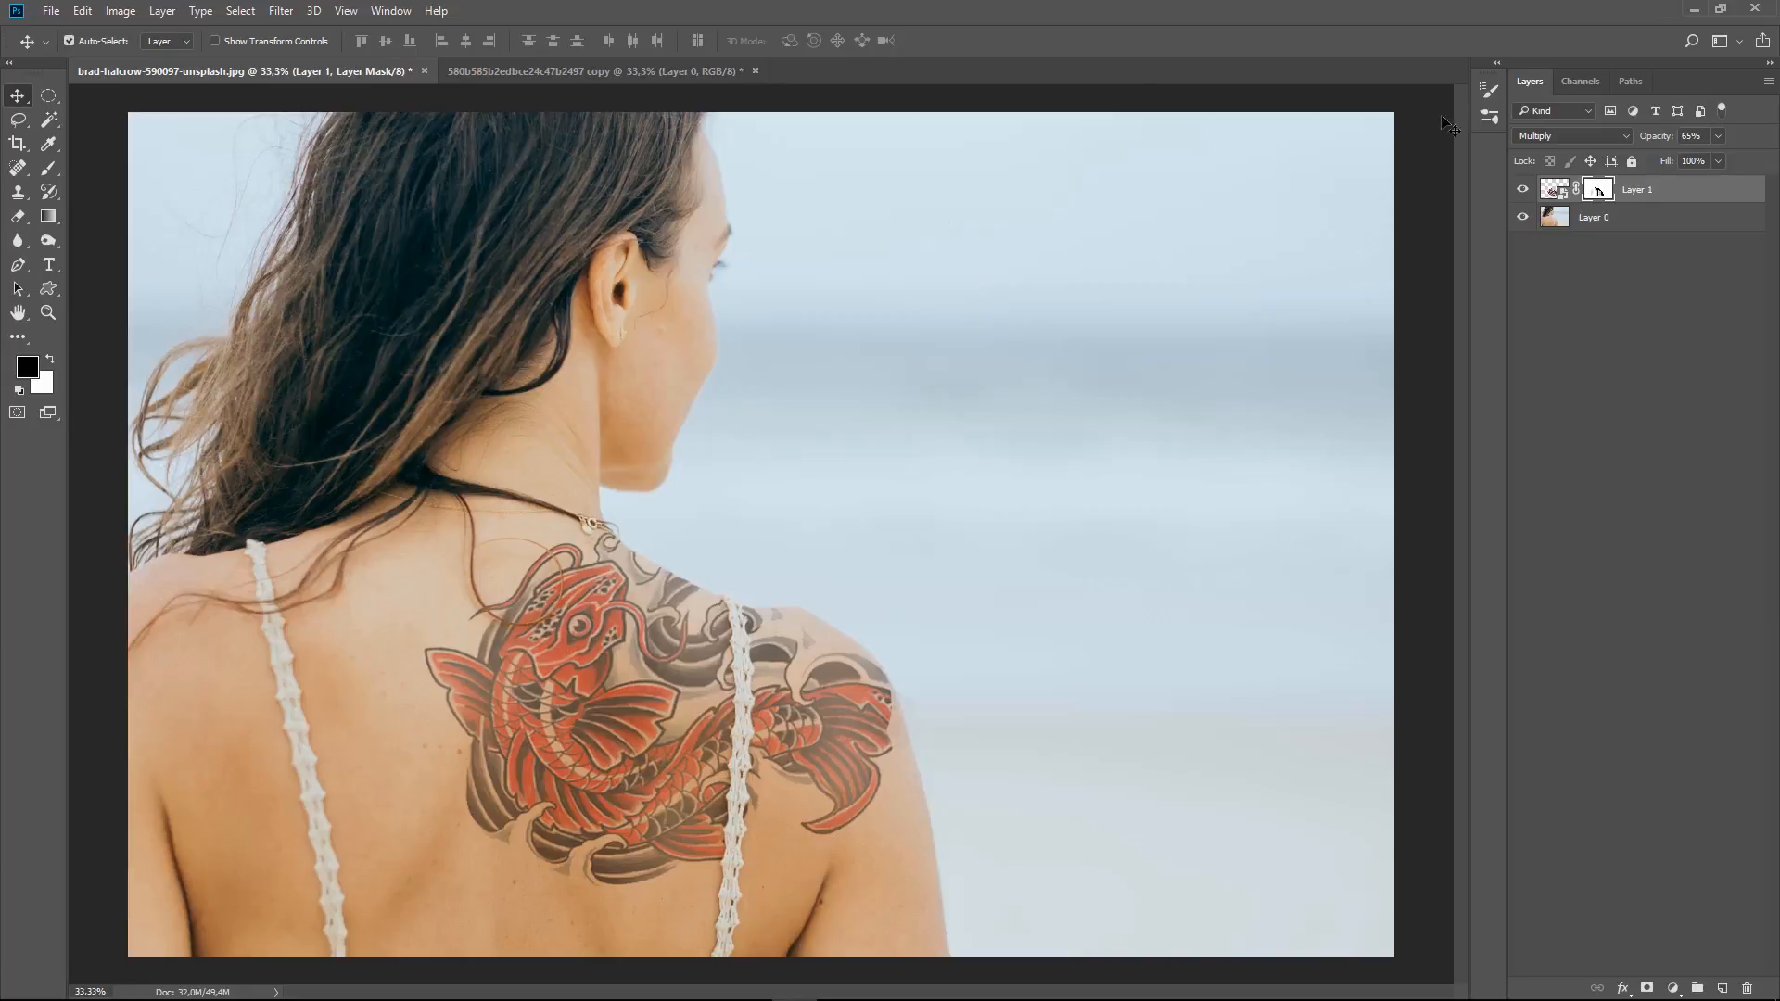
{"action": "left_click", "coordinate": [283, 11]}
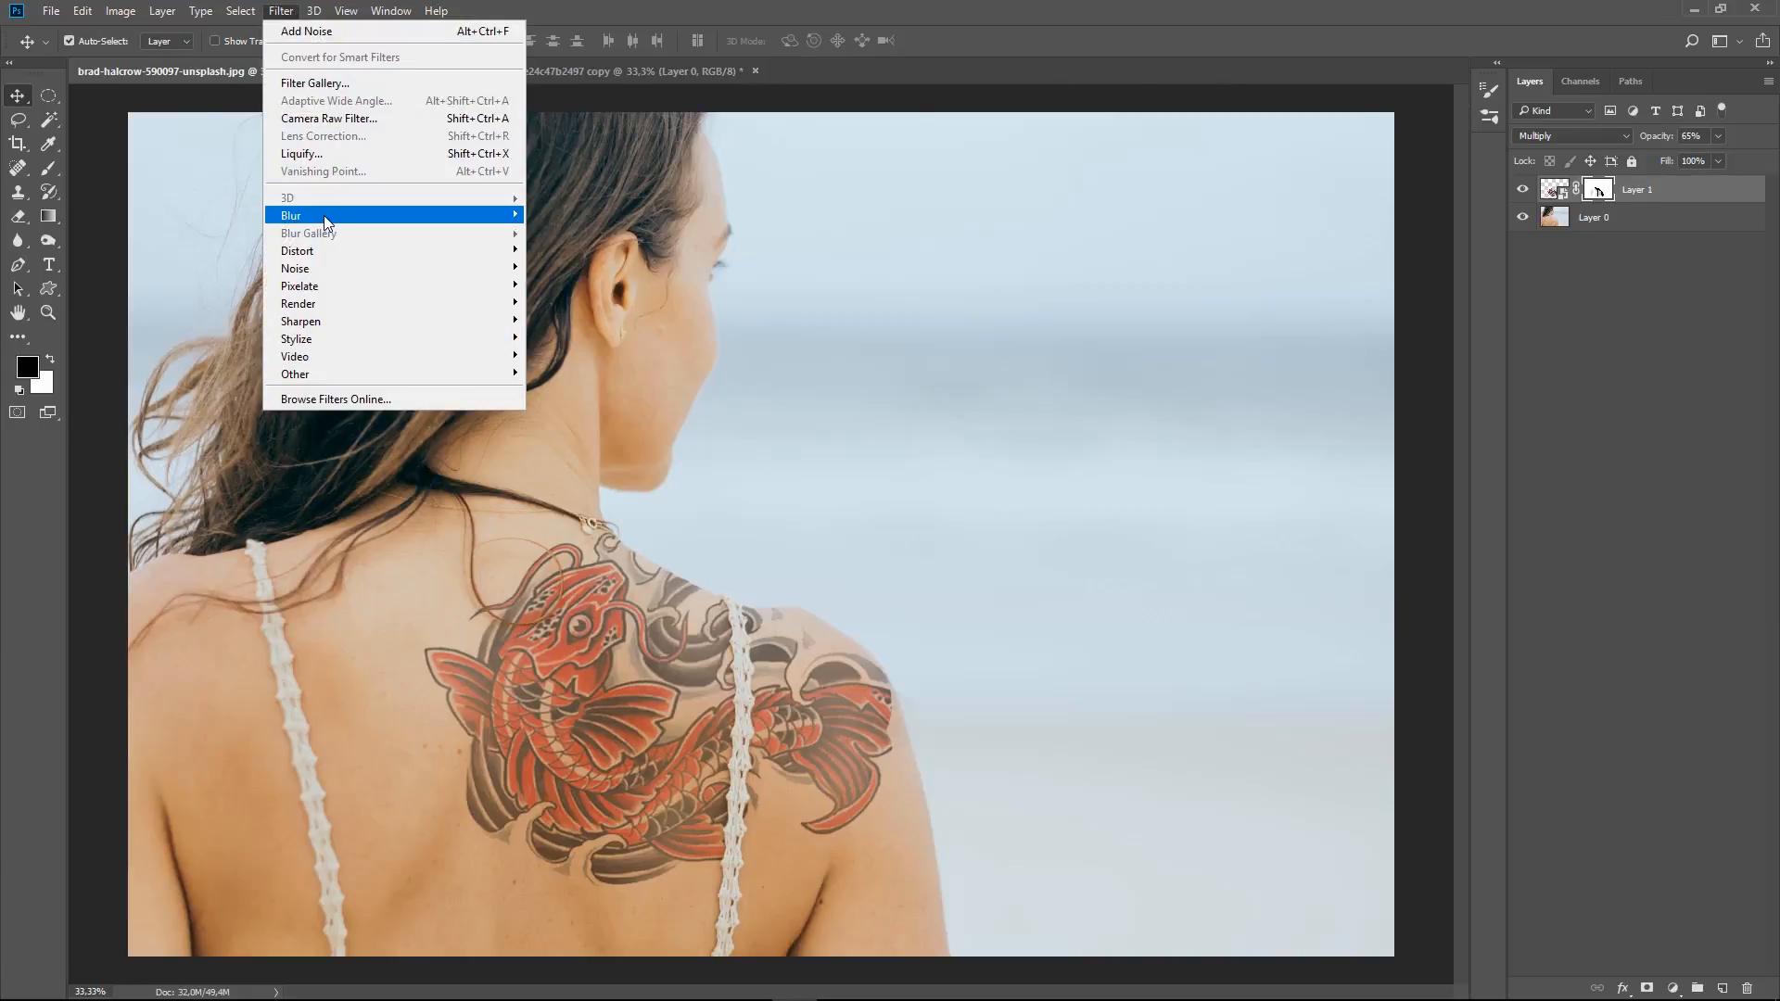
{"action": "mouse_move", "coordinate": [325, 218]}
{"action": "left_click", "coordinate": [213, 285]}
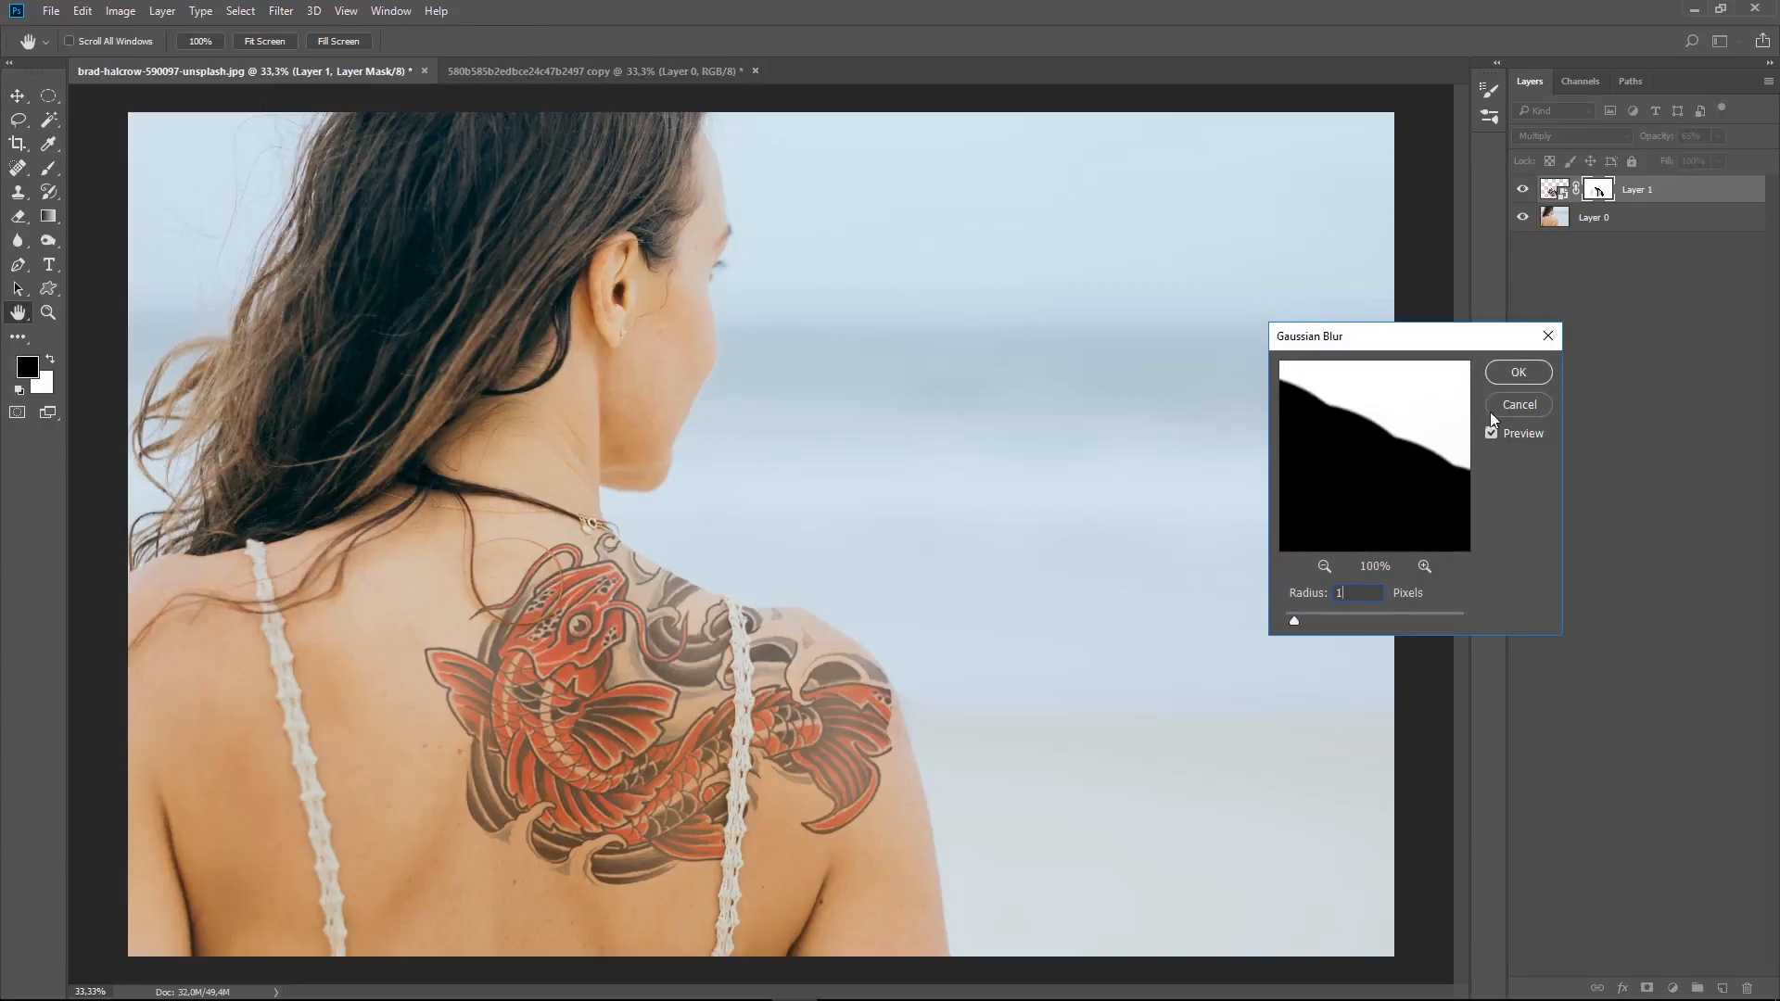
{"action": "left_click", "coordinate": [1512, 376]}
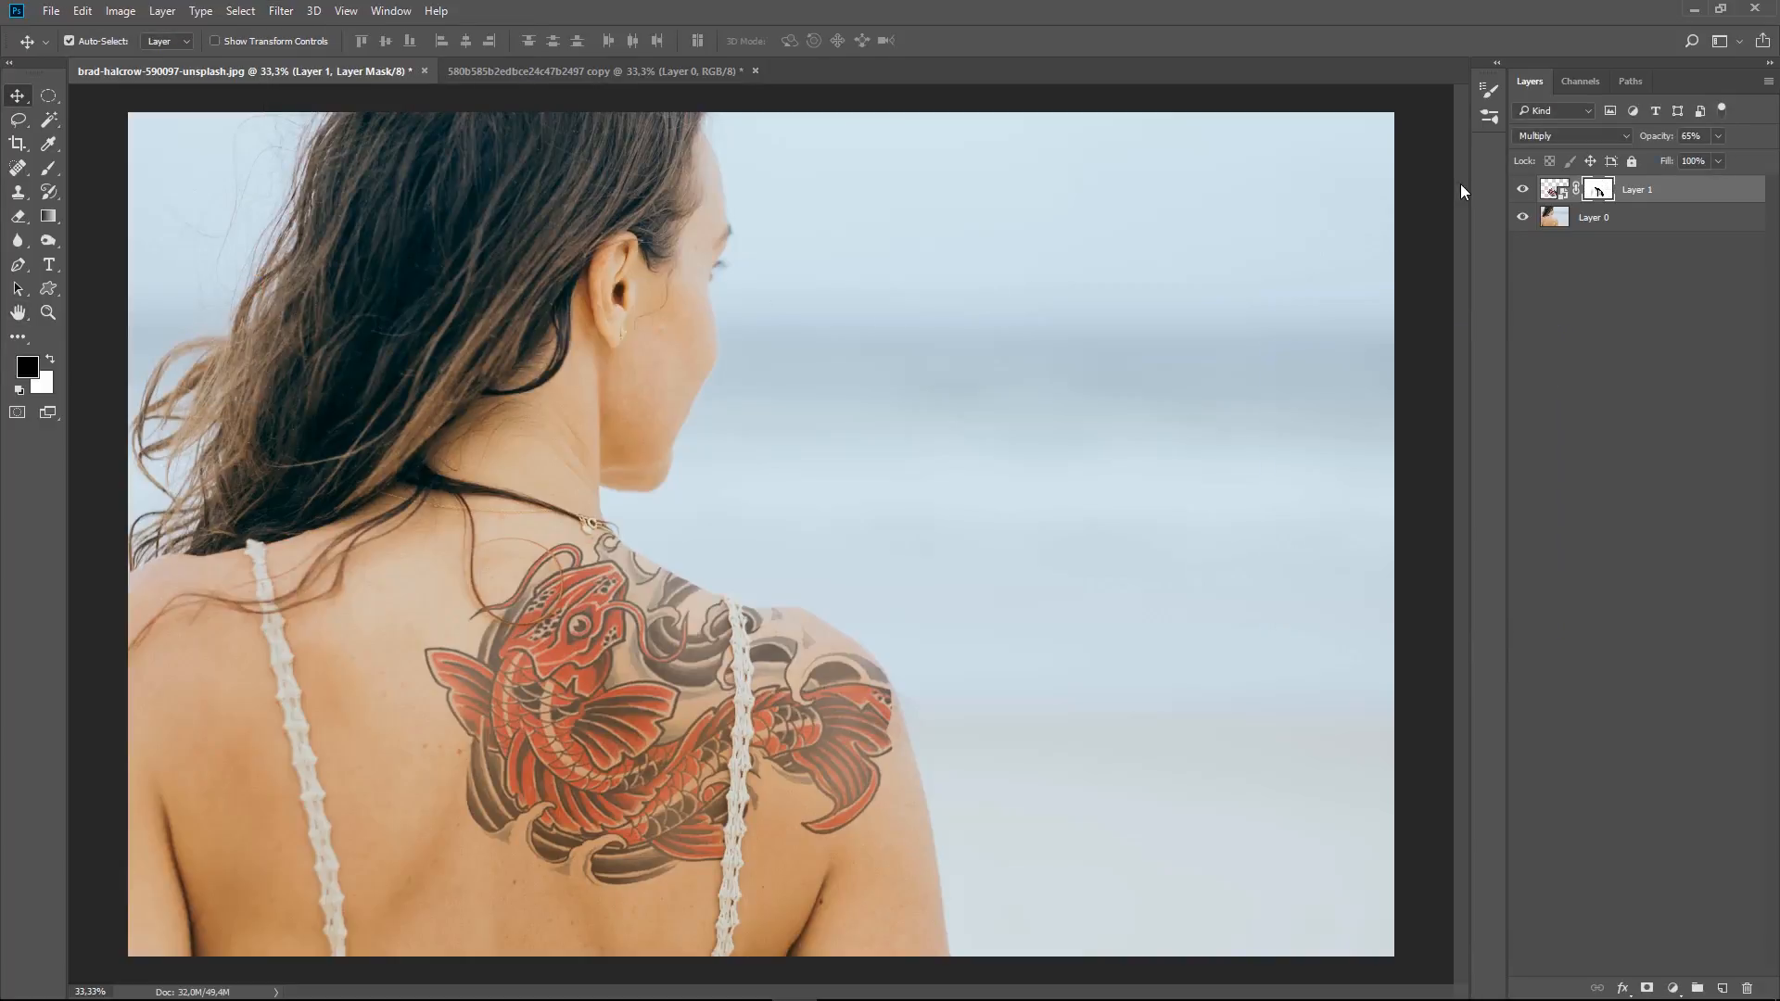
- Add 15% uniform noise to the tattoo's layer mask, checking the effect on the shoulder at actual size
{"action": "key", "text": "ctrl+1"}
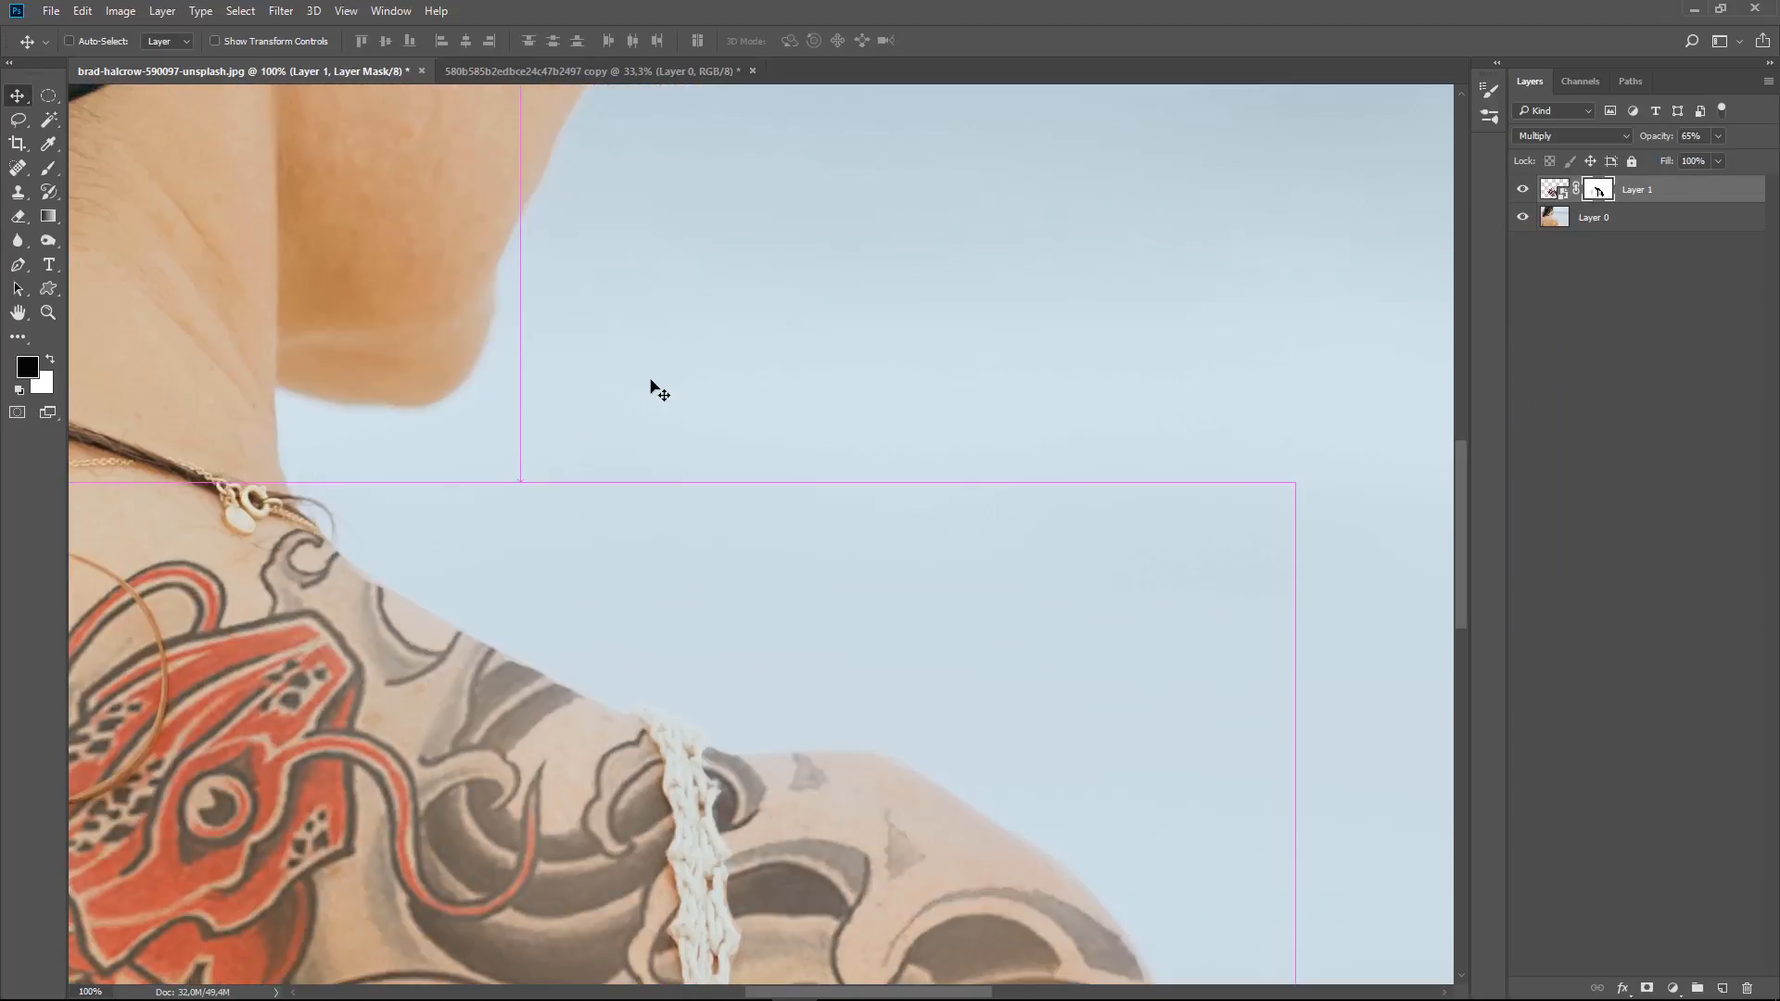
{"action": "key", "text": "ctrl+0"}
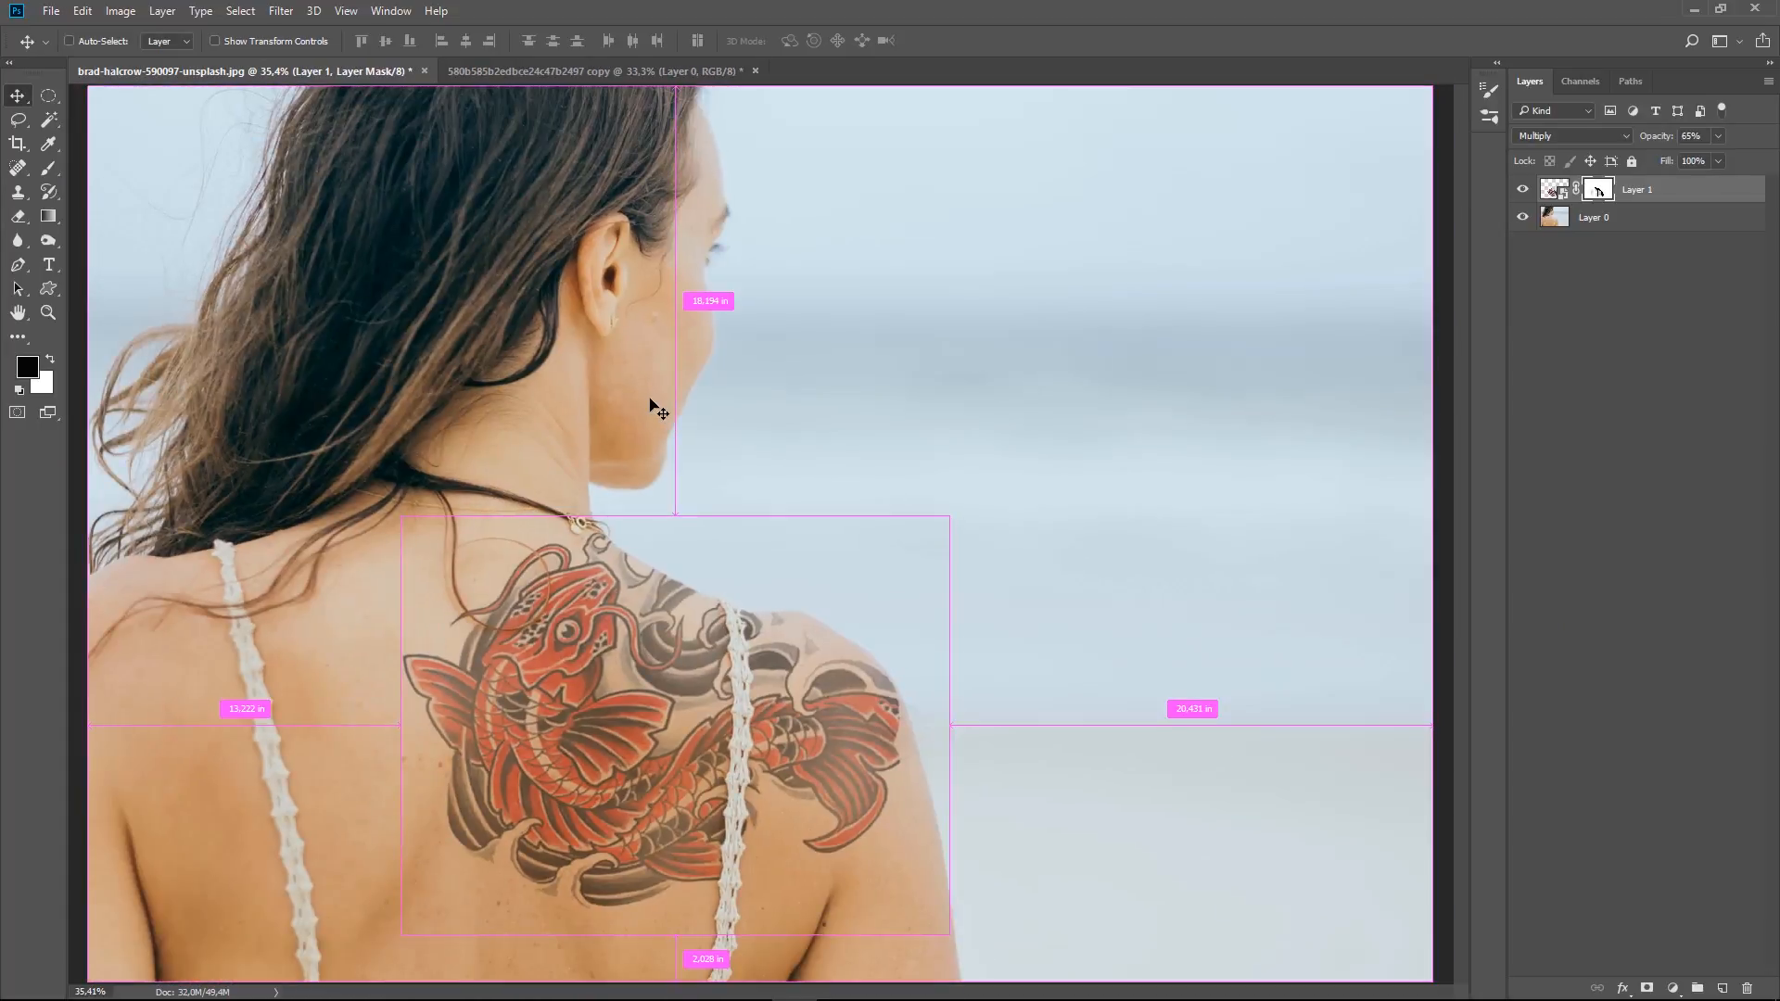
{"action": "key", "text": "ctrl+minus"}
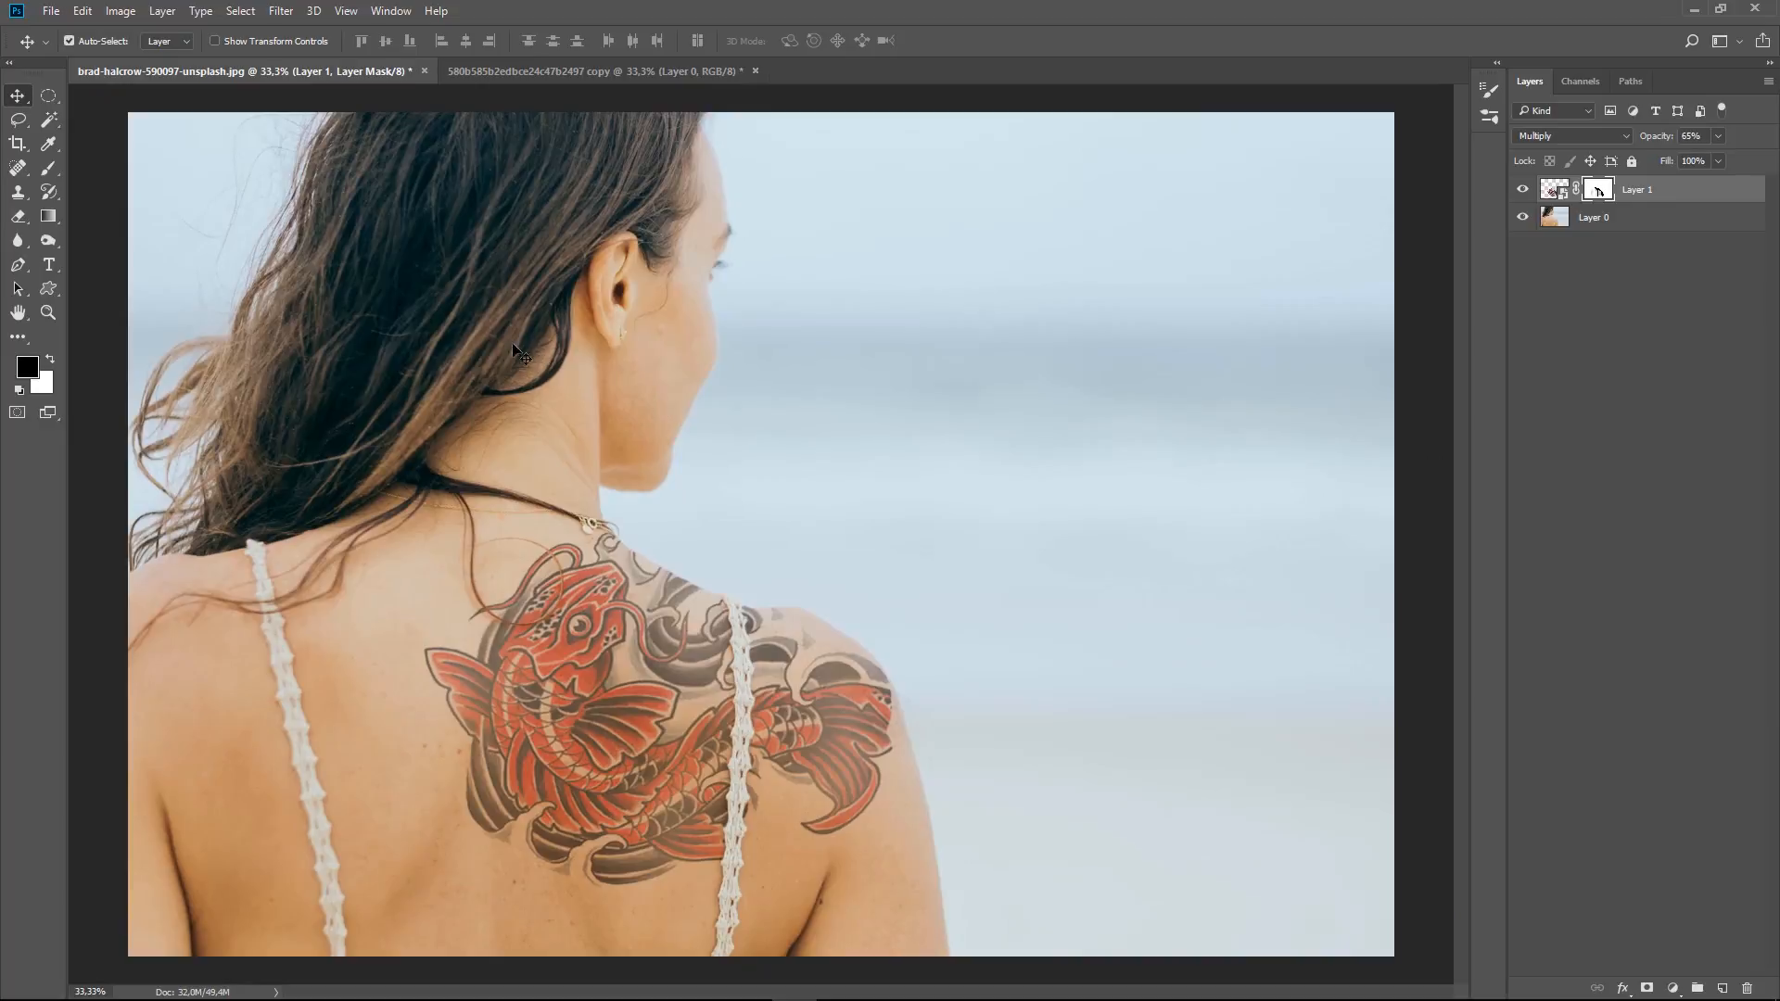
{"action": "left_click", "coordinate": [287, 15]}
{"action": "mouse_move", "coordinate": [332, 304]}
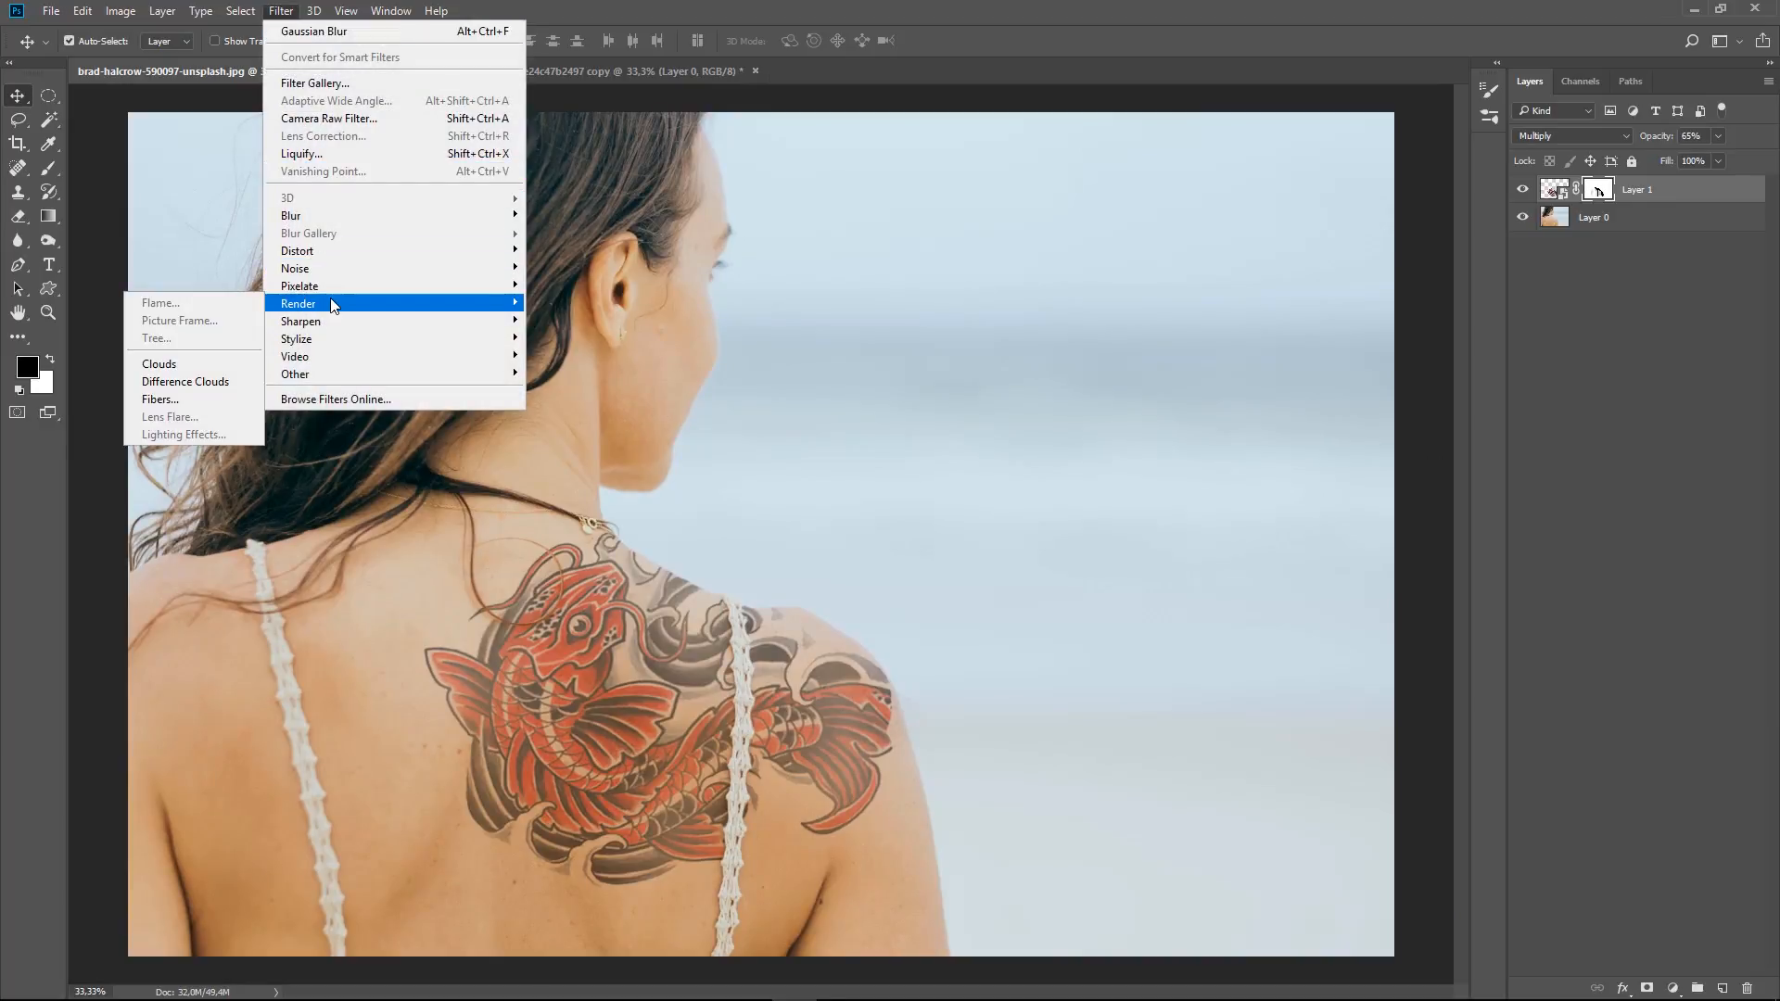
{"action": "mouse_move", "coordinate": [326, 269]}
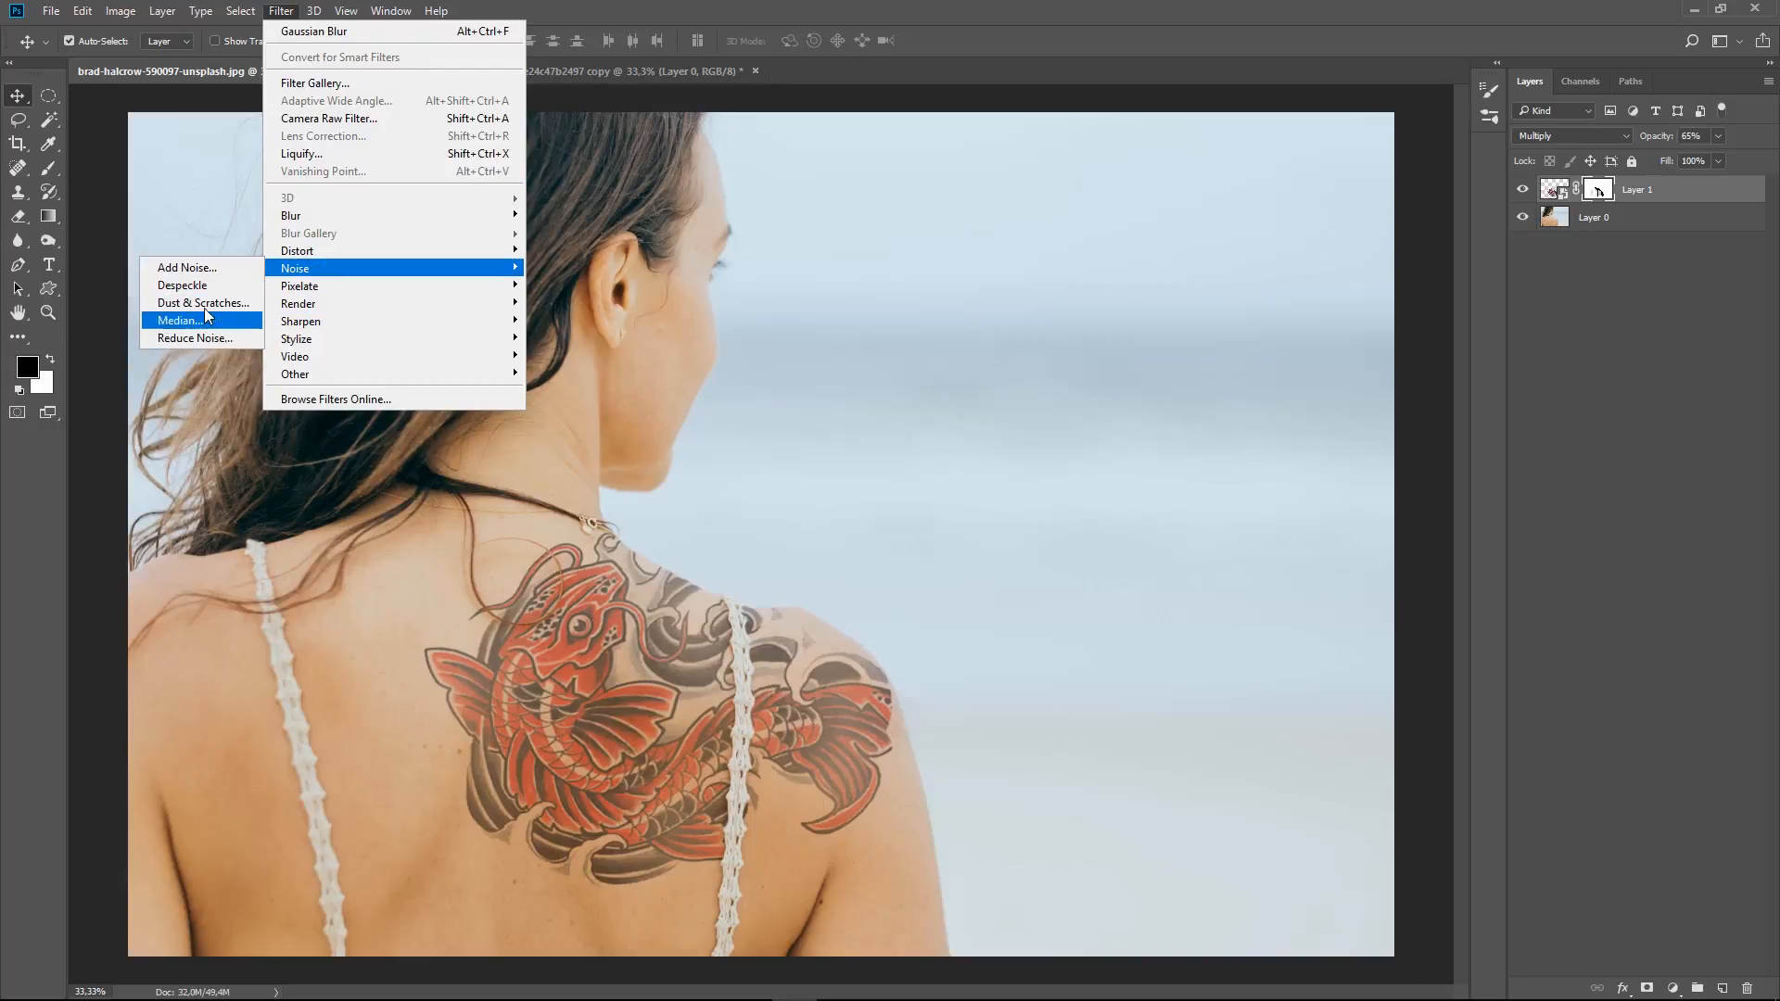
{"action": "left_click", "coordinate": [202, 269]}
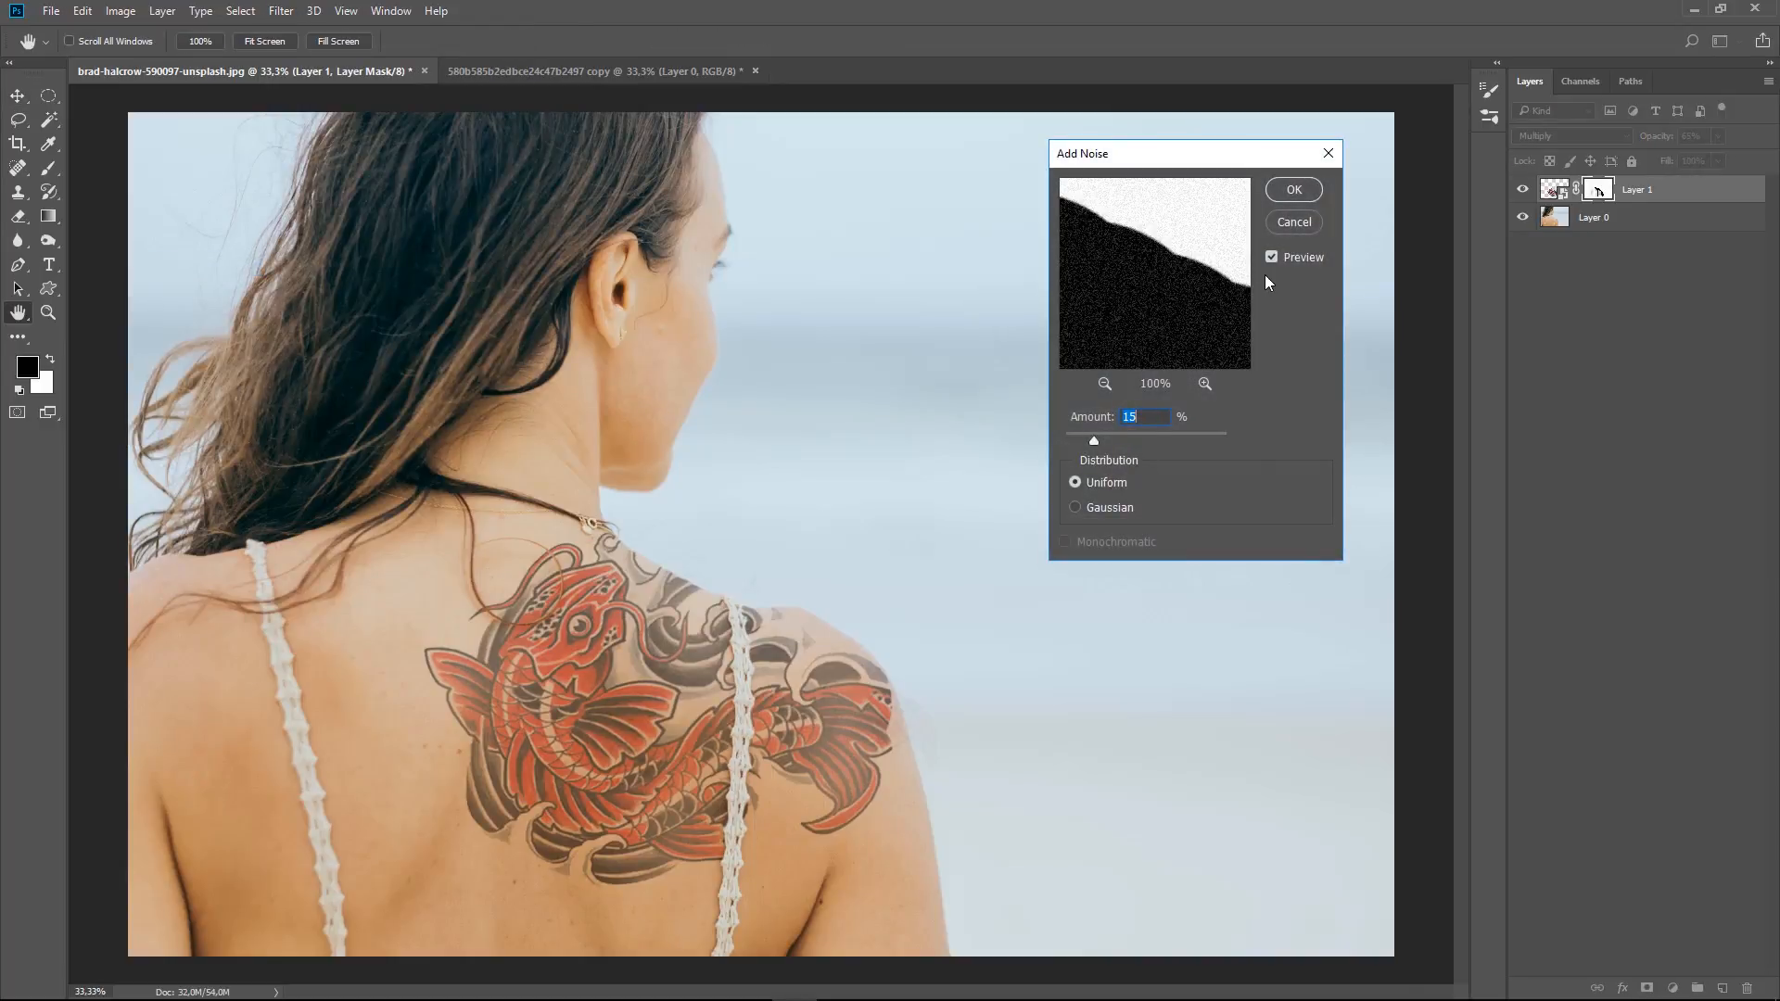
{"action": "key", "text": "ctrl+1"}
{"action": "left_click_drag", "start_coordinate": [643, 576], "coordinate": [828, 286]}
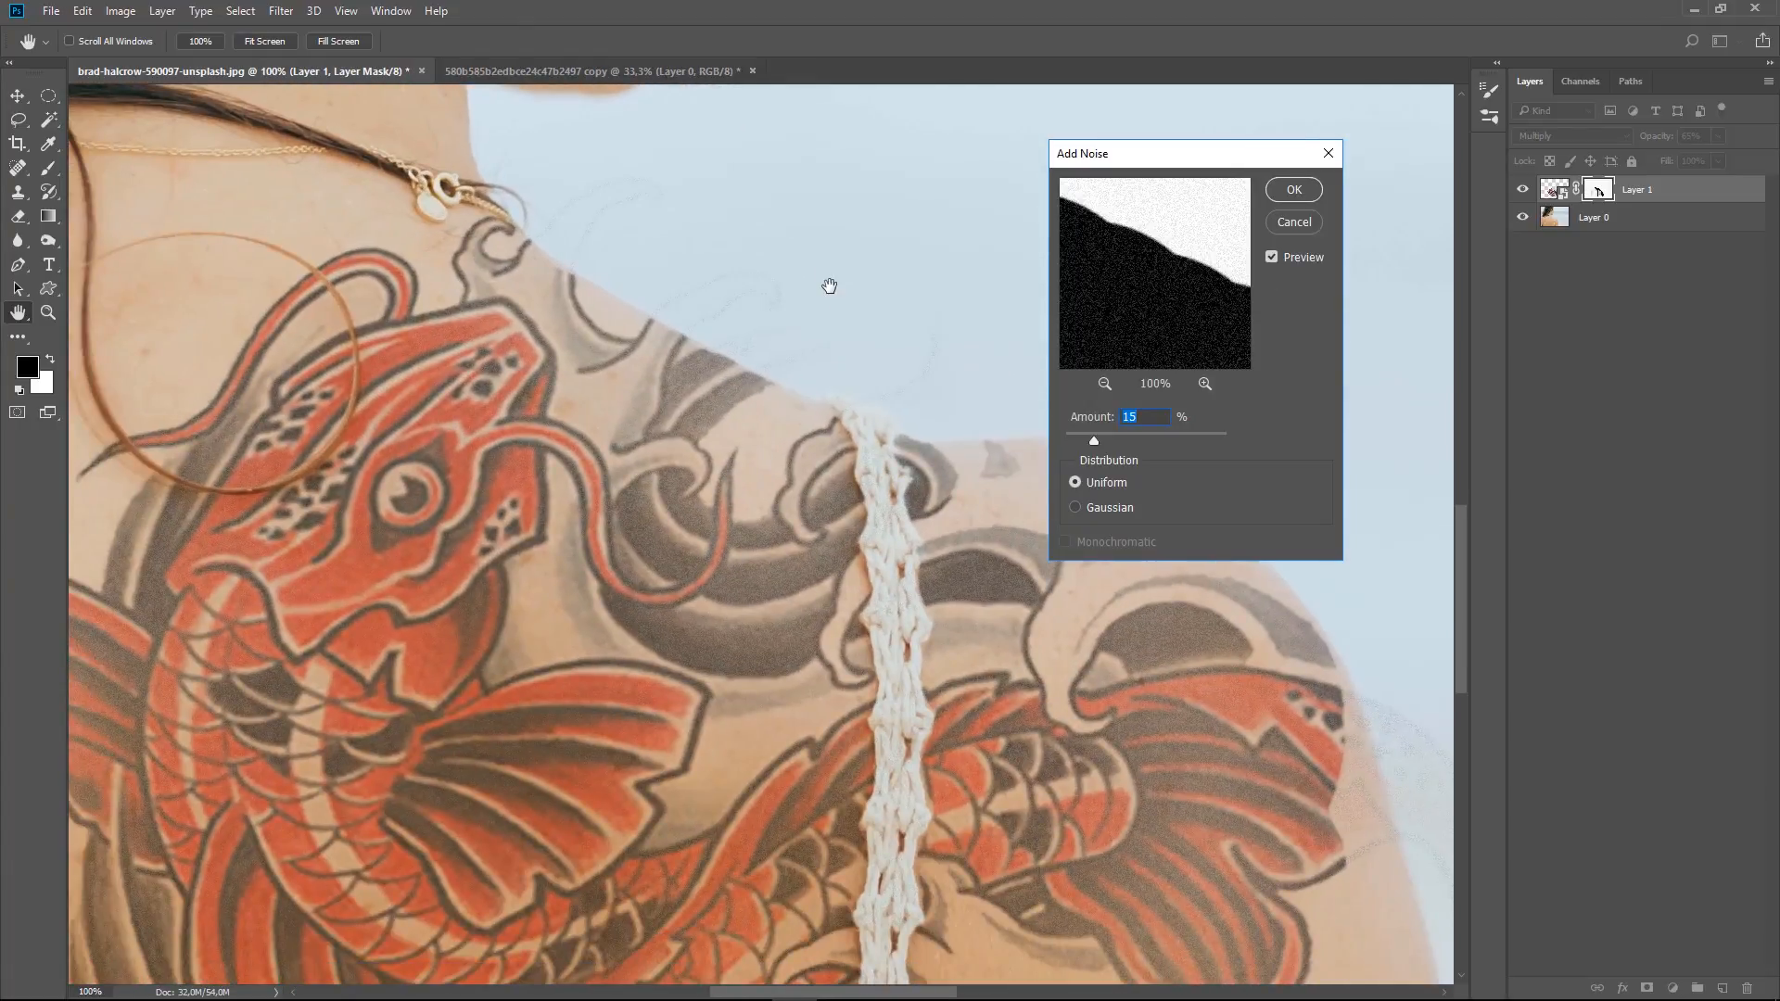
{"action": "left_click", "coordinate": [1272, 256]}
{"action": "left_click", "coordinate": [1295, 190]}
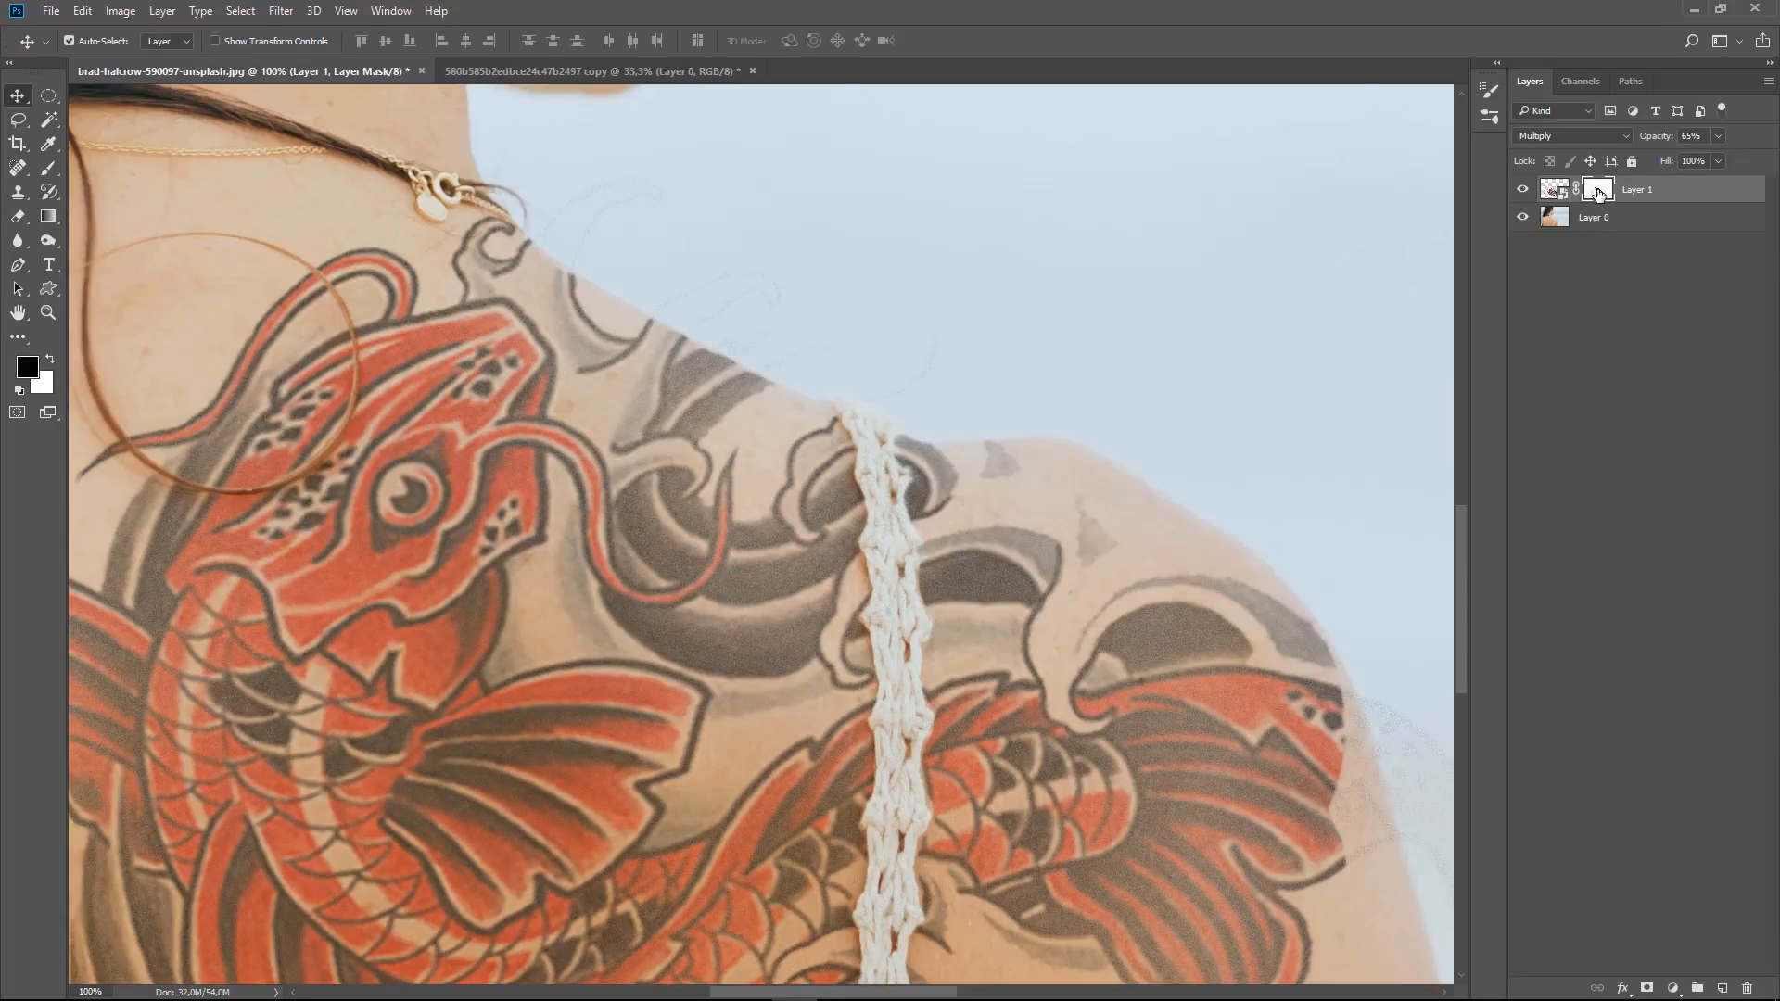
- Set up a 70-pixel brush with 100% hardness and 100% flow for painting on the tattoo's layer mask
{"action": "key", "text": "b"}
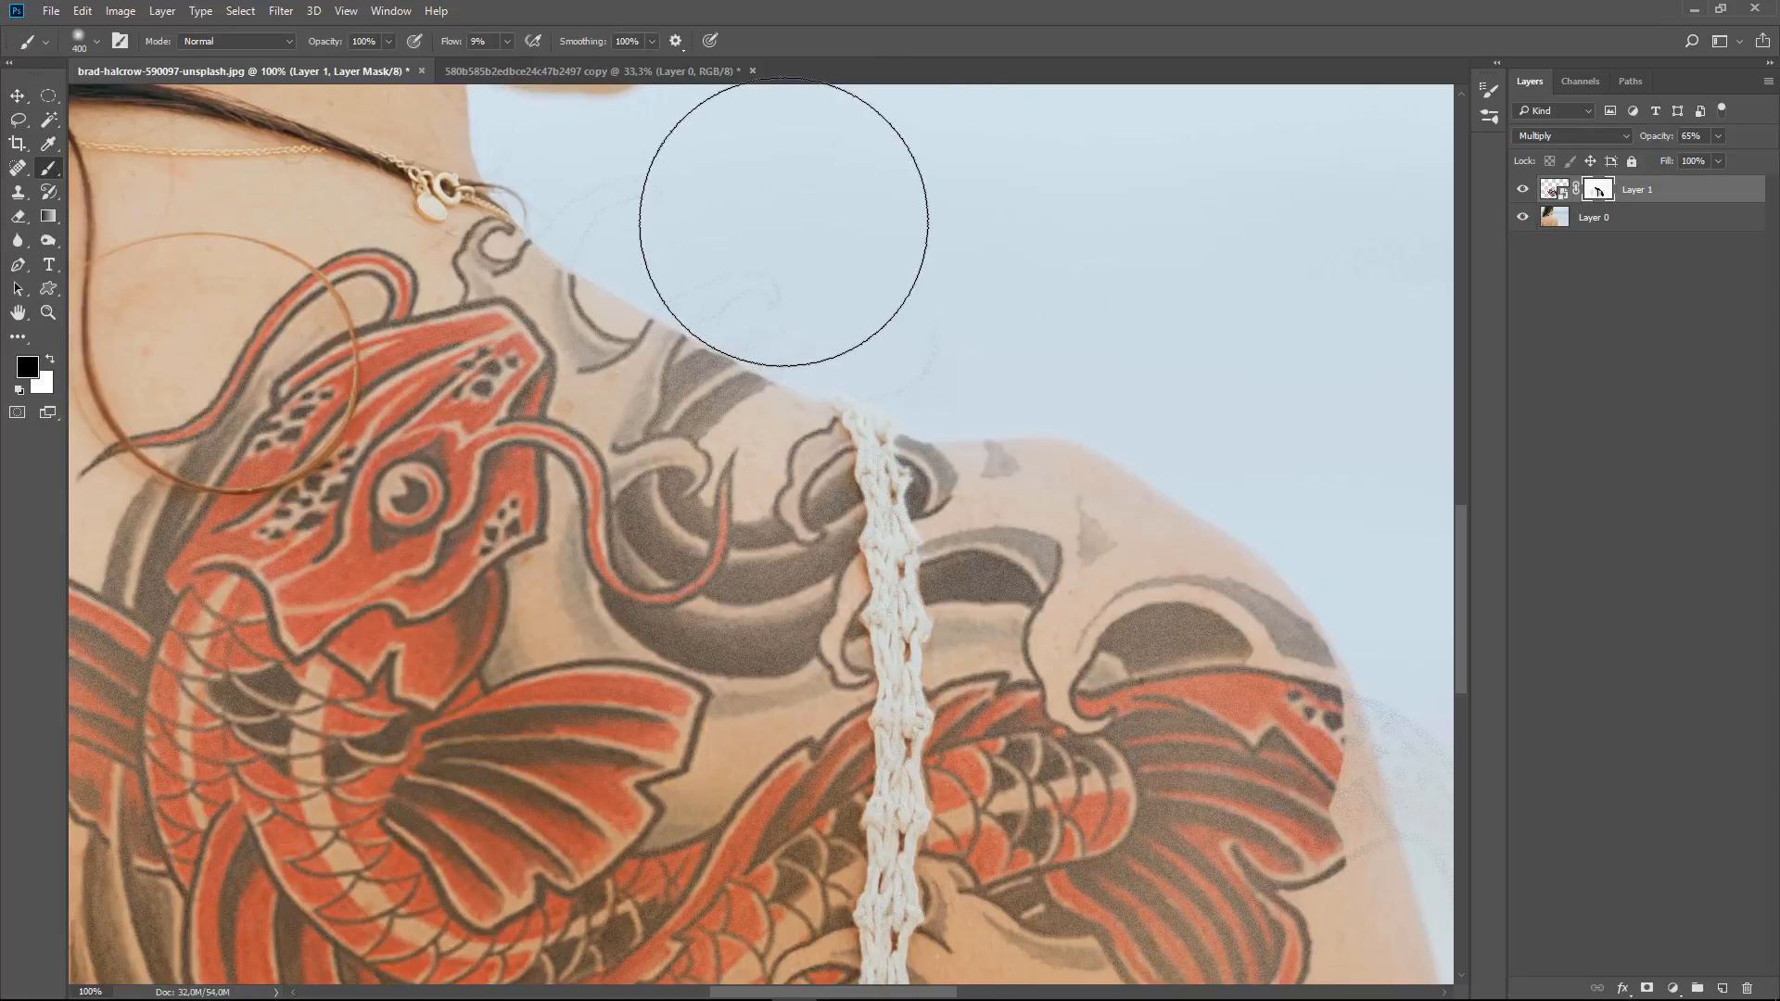
{"action": "key", "text": "bracketleft"}
{"action": "key", "text": "bracketleft"}
{"action": "key", "text": "bracketleft"}
{"action": "key", "text": "bracketleft"}
{"action": "key", "text": "bracketleft"}
{"action": "key", "text": "bracketleft"}
{"action": "key", "text": "bracketleft"}
{"action": "key", "text": "bracketleft"}
{"action": "key", "text": "bracketleft"}
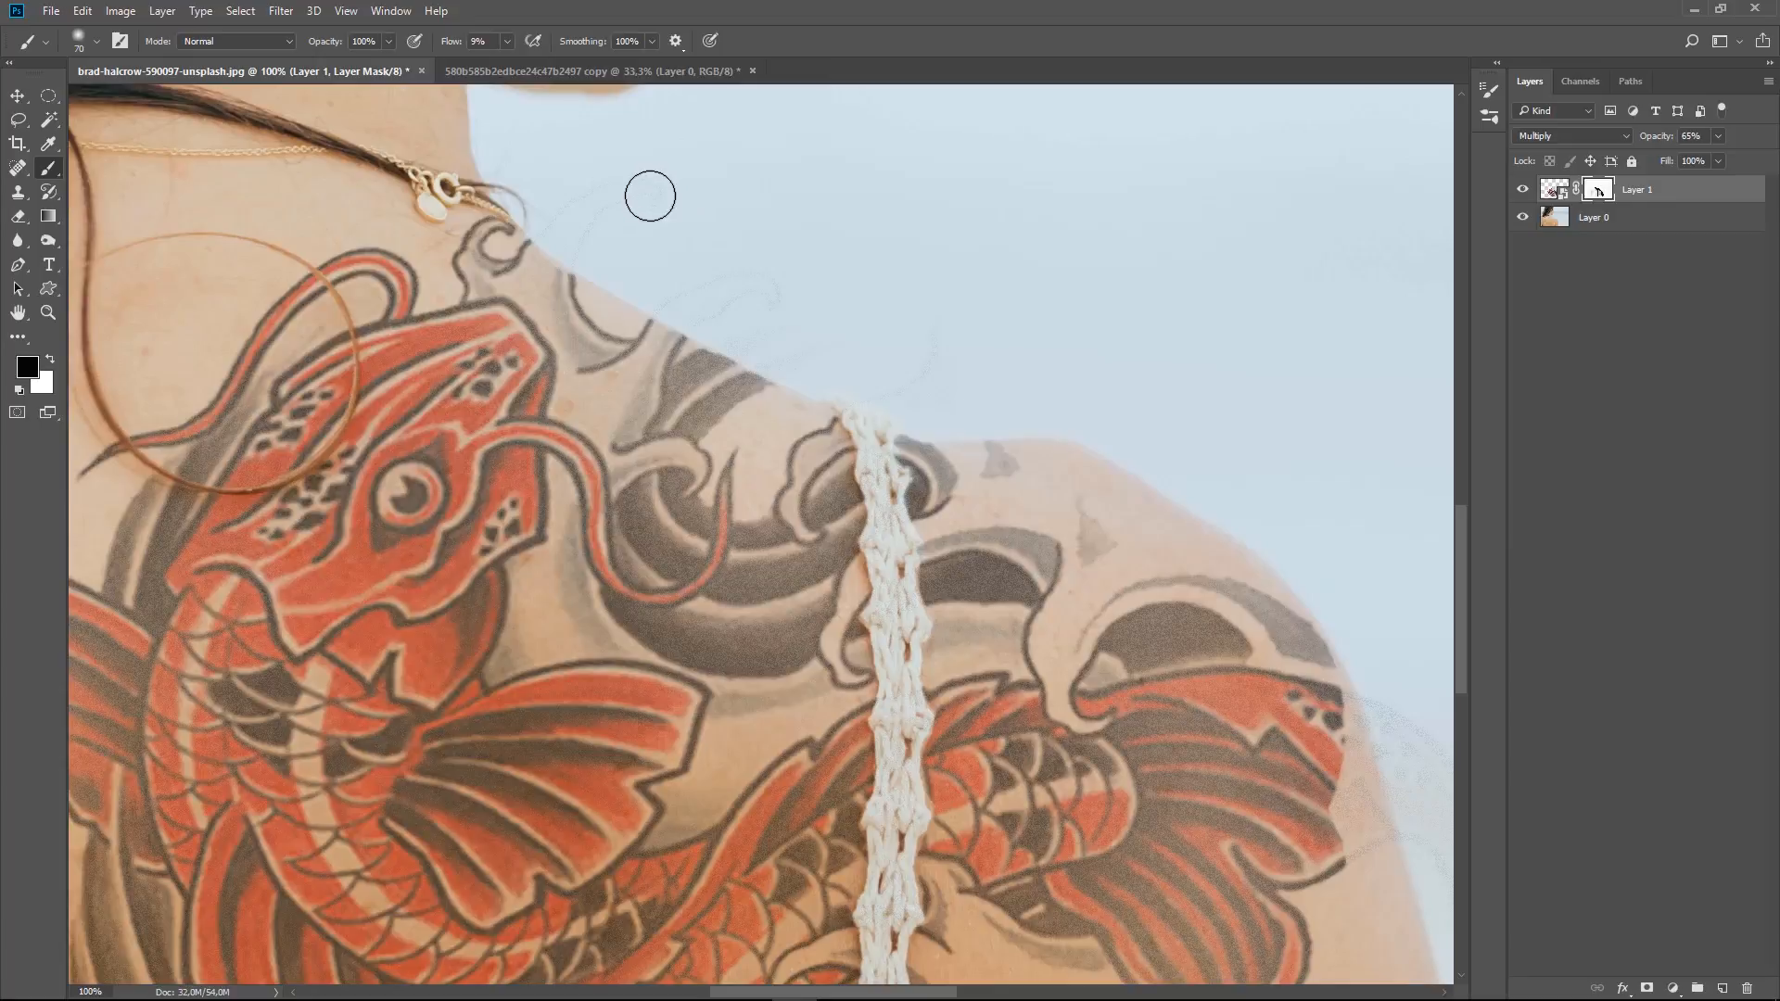
{"action": "left_click", "coordinate": [508, 40]}
{"action": "left_click_drag", "start_coordinate": [516, 65], "coordinate": [797, 74]}
{"action": "left_click", "coordinate": [1696, 334]}
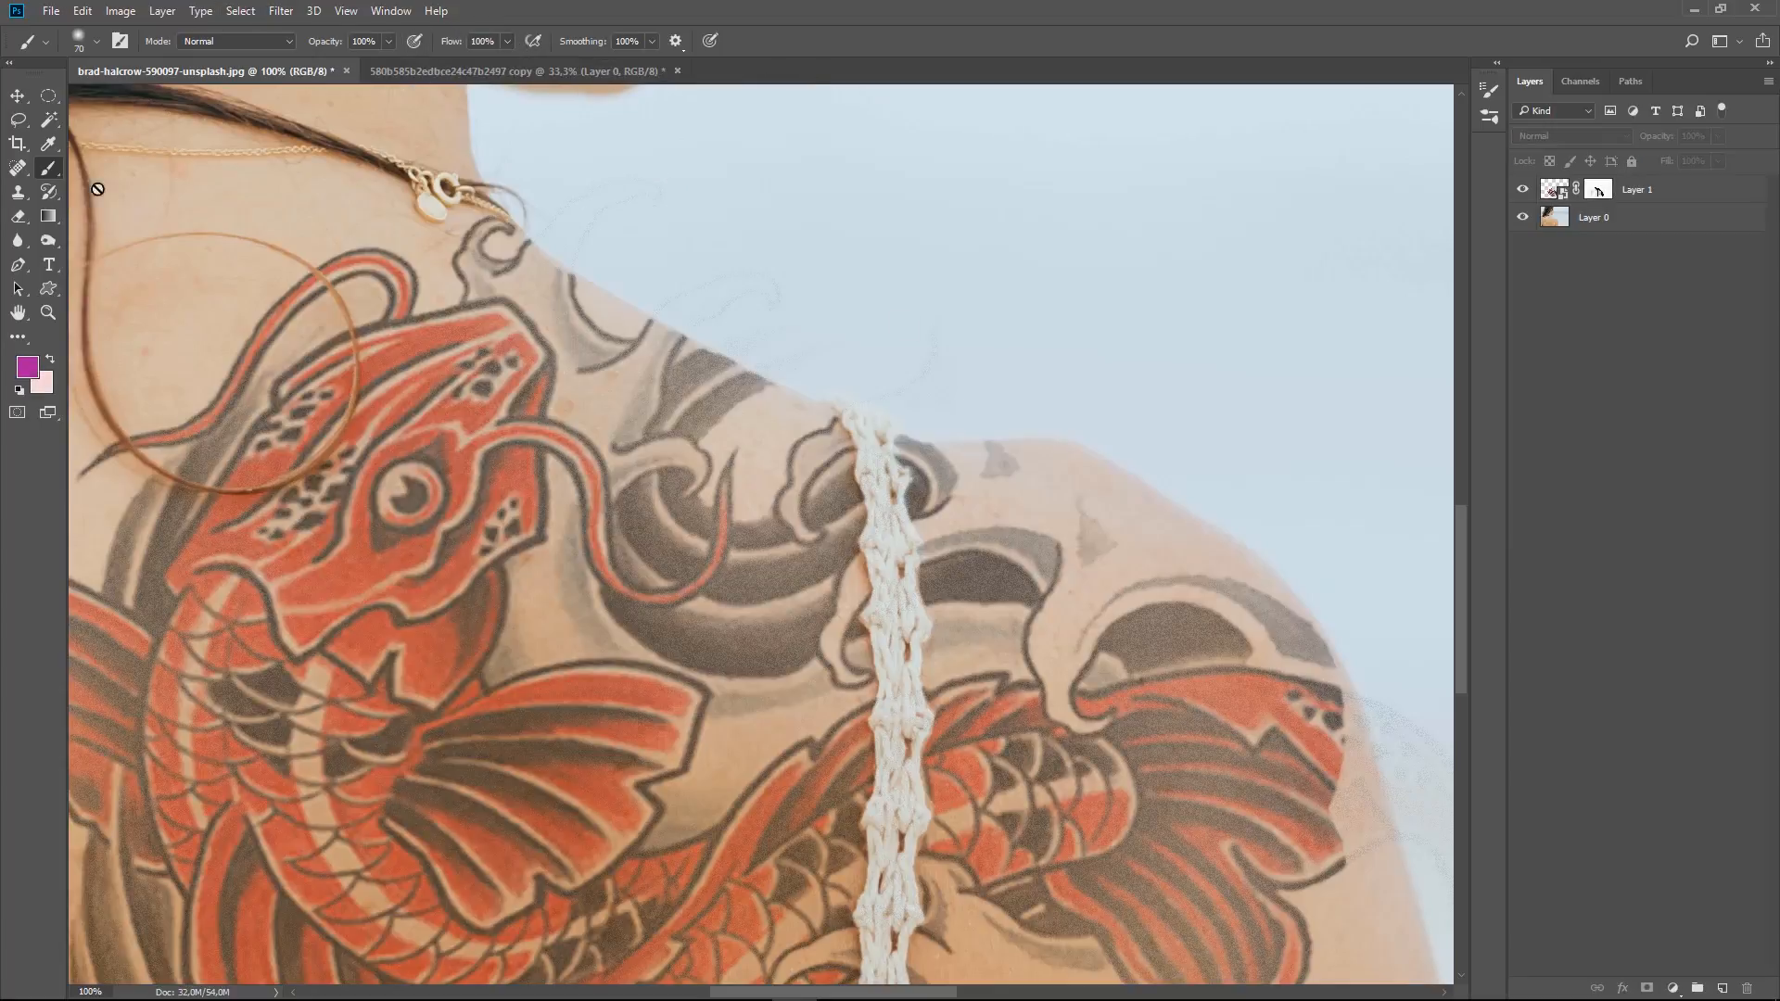
{"action": "left_click", "coordinate": [96, 42]}
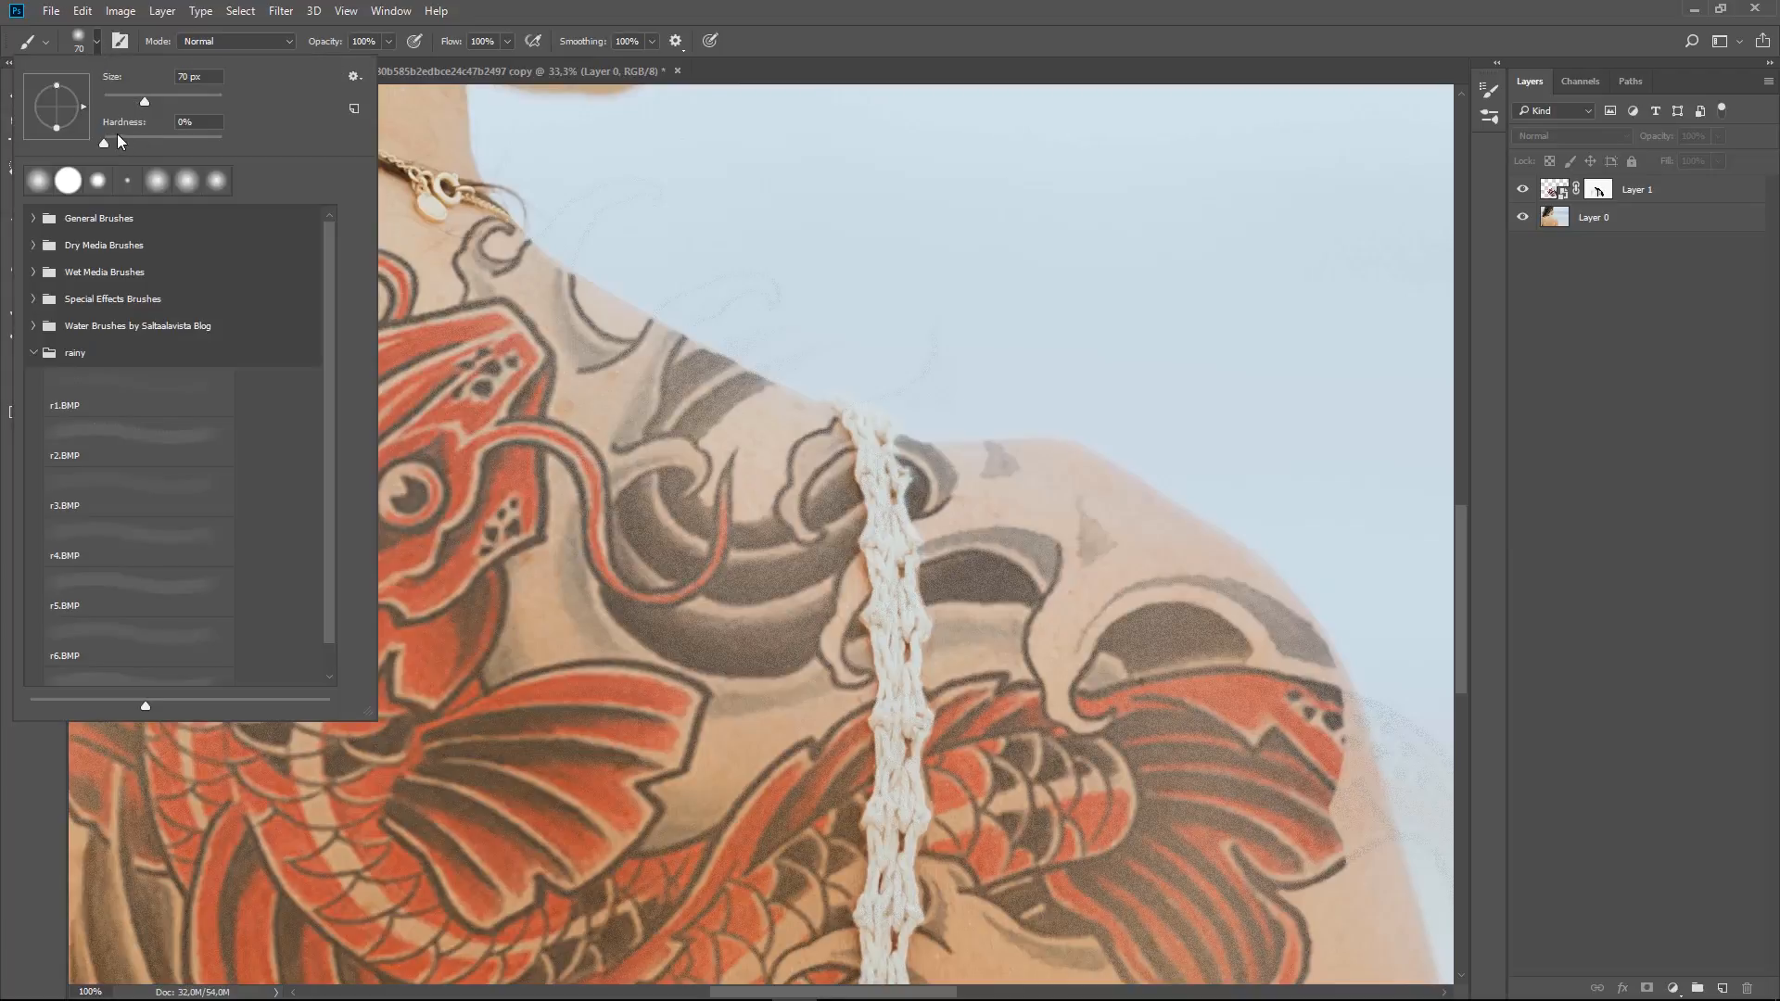
{"action": "left_click_drag", "start_coordinate": [116, 137], "coordinate": [321, 144]}
{"action": "left_click", "coordinate": [1594, 236]}
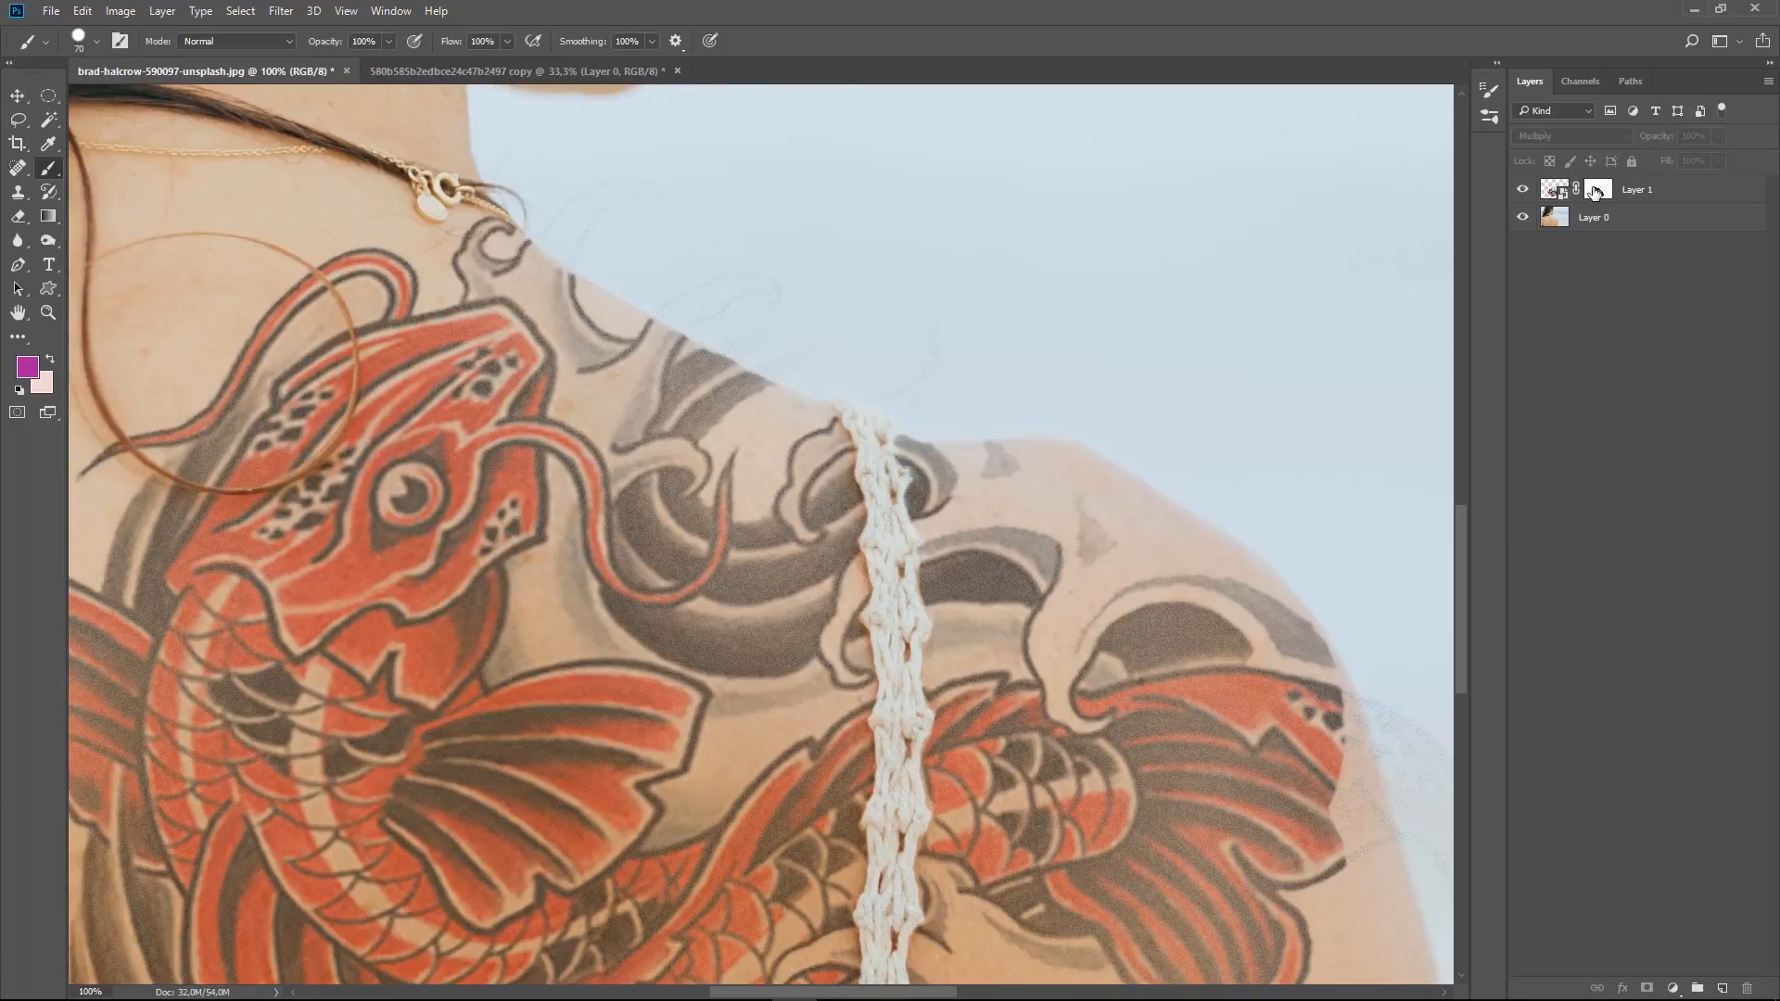
{"action": "left_click", "coordinate": [1595, 191]}
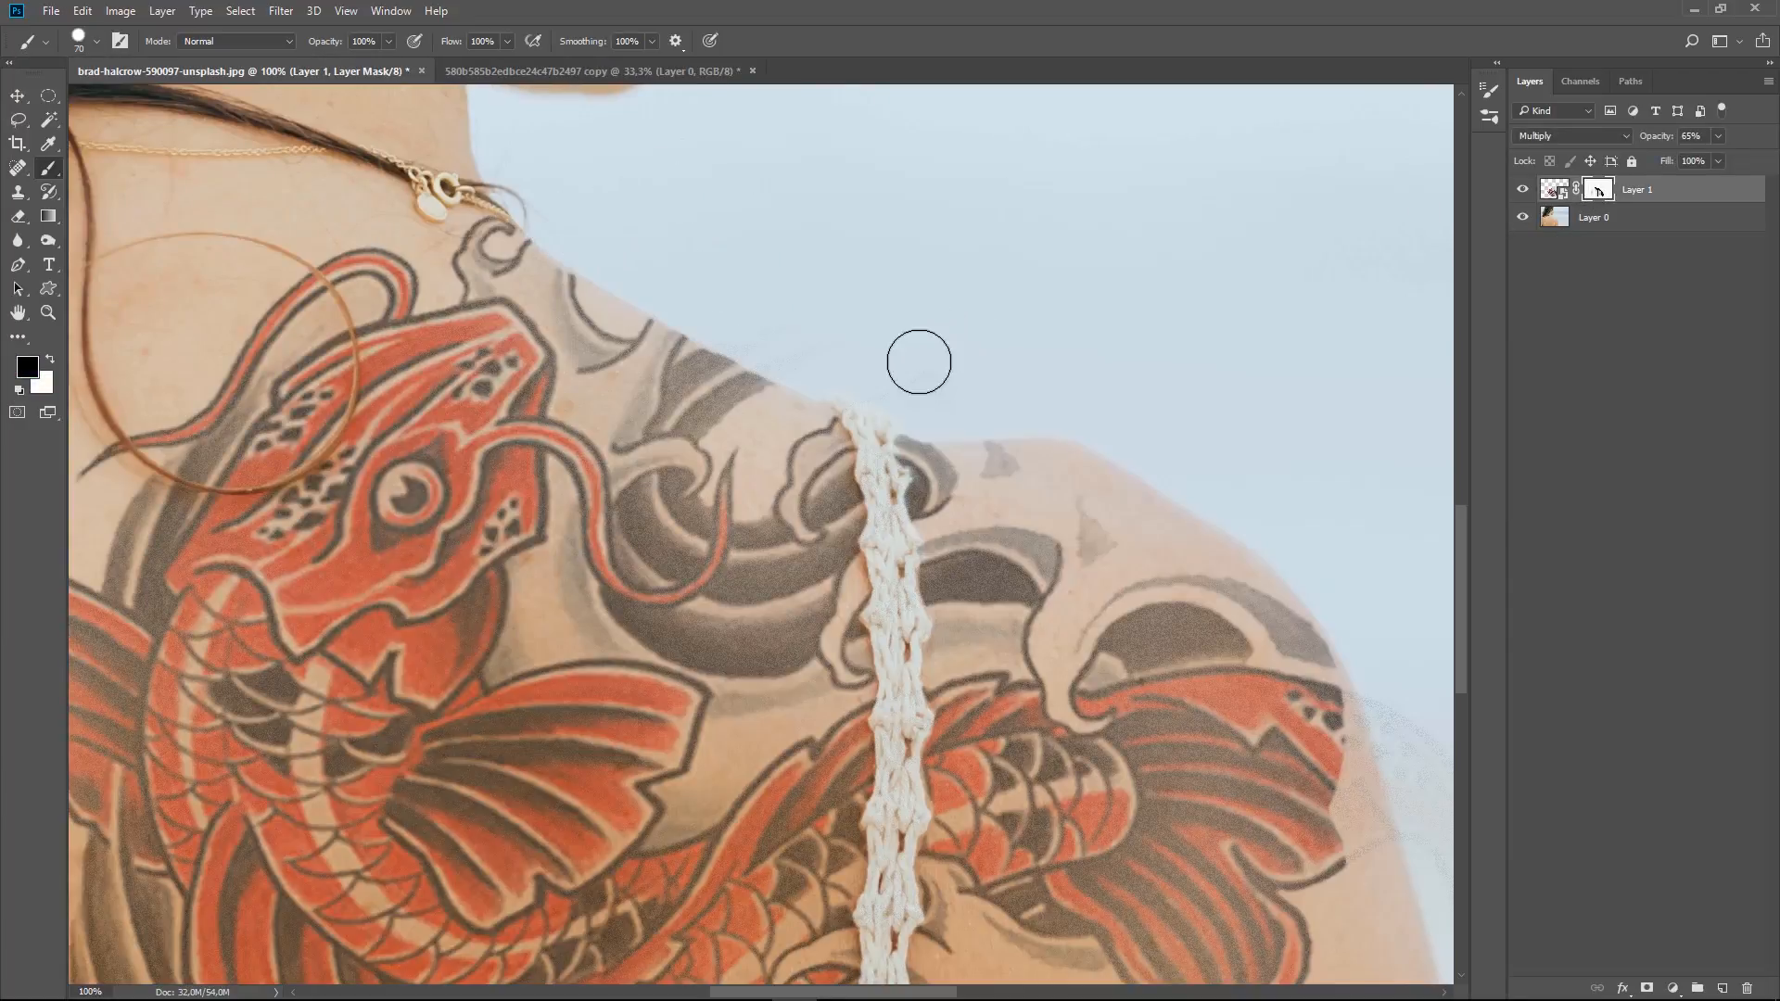
- Hide the stray tattoo marks on the background above and beside the shoulder with black mask strokes, adjusting the brush to 150 pixels
{"action": "left_click_drag", "start_coordinate": [1299, 581], "coordinate": [909, 303]}
{"action": "key", "text": "bracketright"}
{"action": "key", "text": "bracketright"}
{"action": "key", "text": "bracketright"}
{"action": "key", "text": "bracketright"}
{"action": "key", "text": "bracketright"}
{"action": "key", "text": "bracketright"}
{"action": "key", "text": "bracketright"}
{"action": "key", "text": "bracketright"}
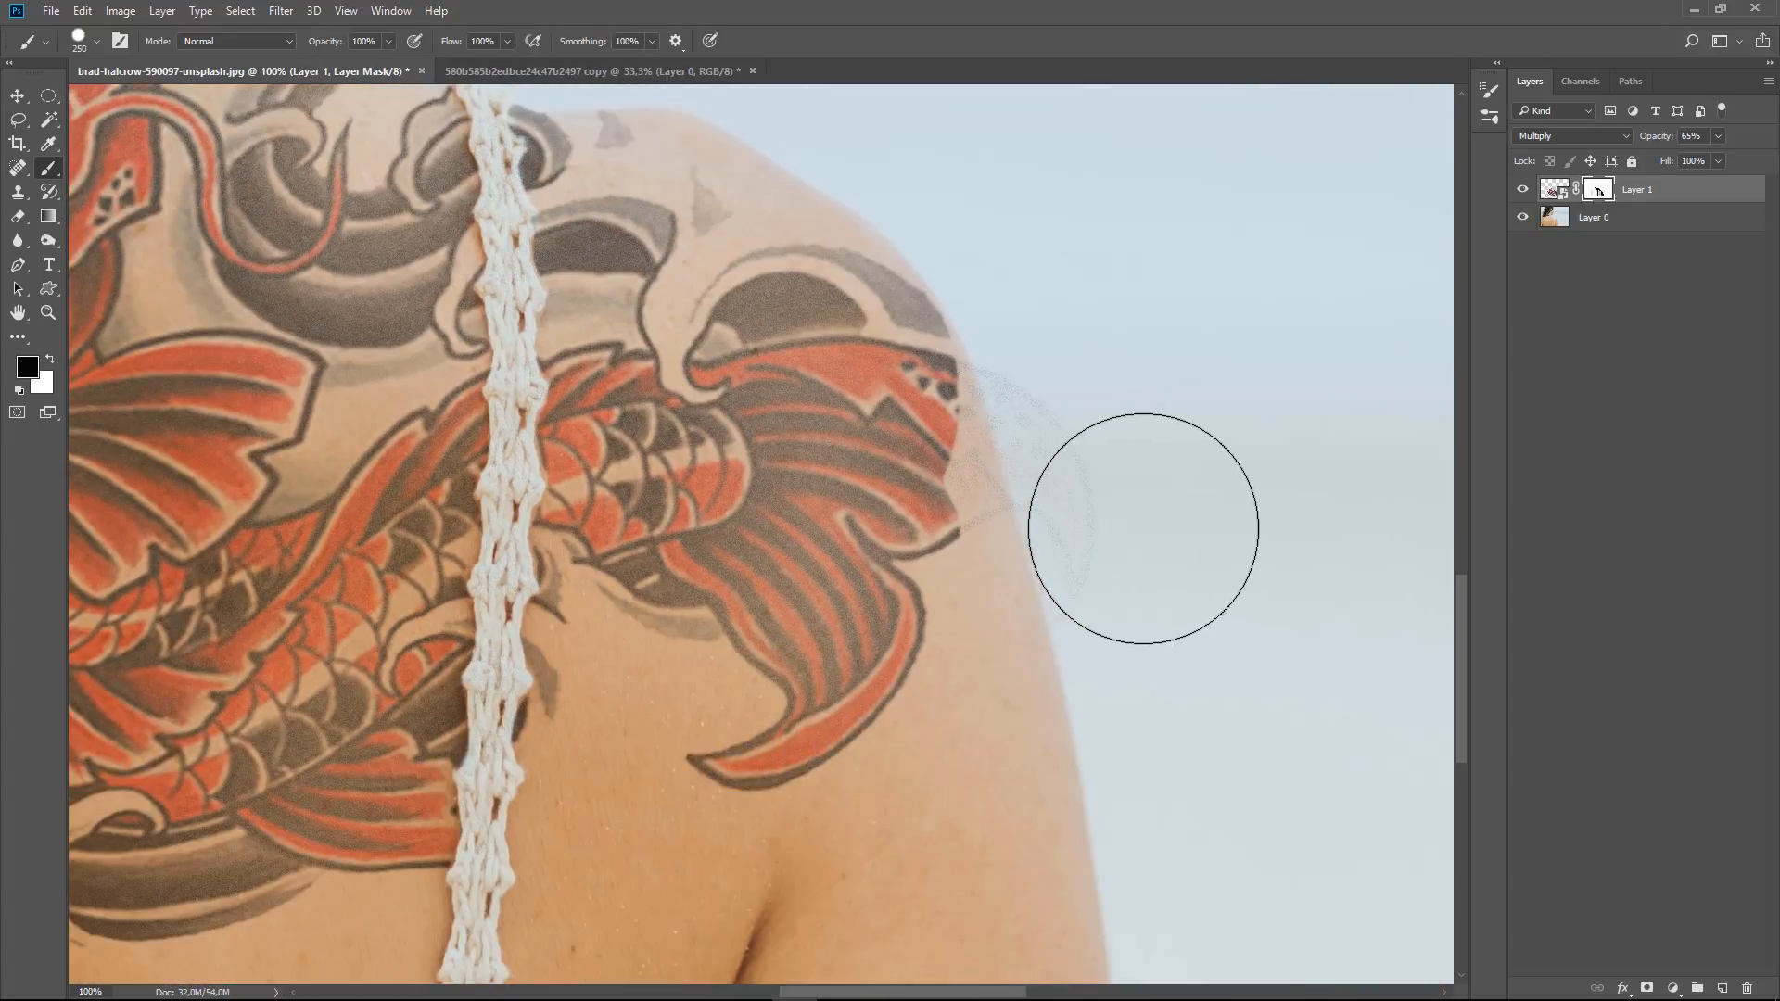
{"action": "key", "text": "bracketleft"}
{"action": "key", "text": "bracketleft"}
{"action": "key", "text": "bracketleft"}
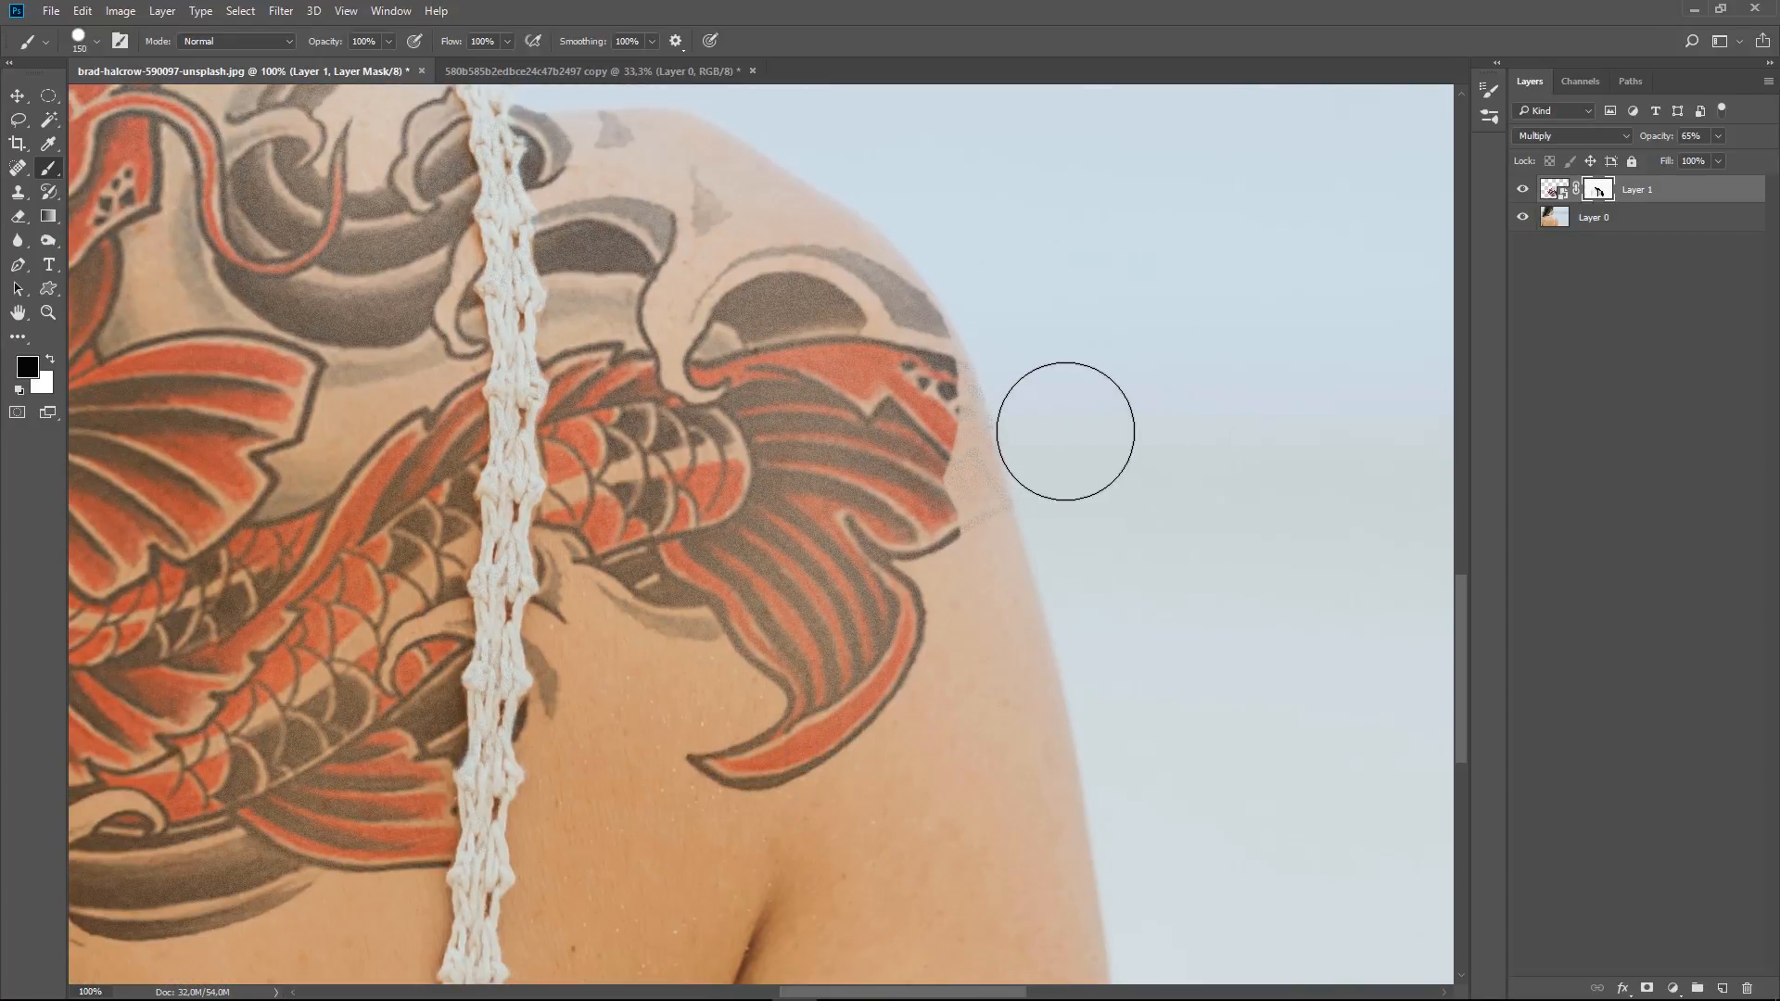
- Restore the cut-off tip of the koi's tail fin with white on the tattoo's mask at 9% flow, using progressively smaller brushes
{"action": "key", "text": "x"}
{"action": "left_click", "coordinate": [930, 473]}
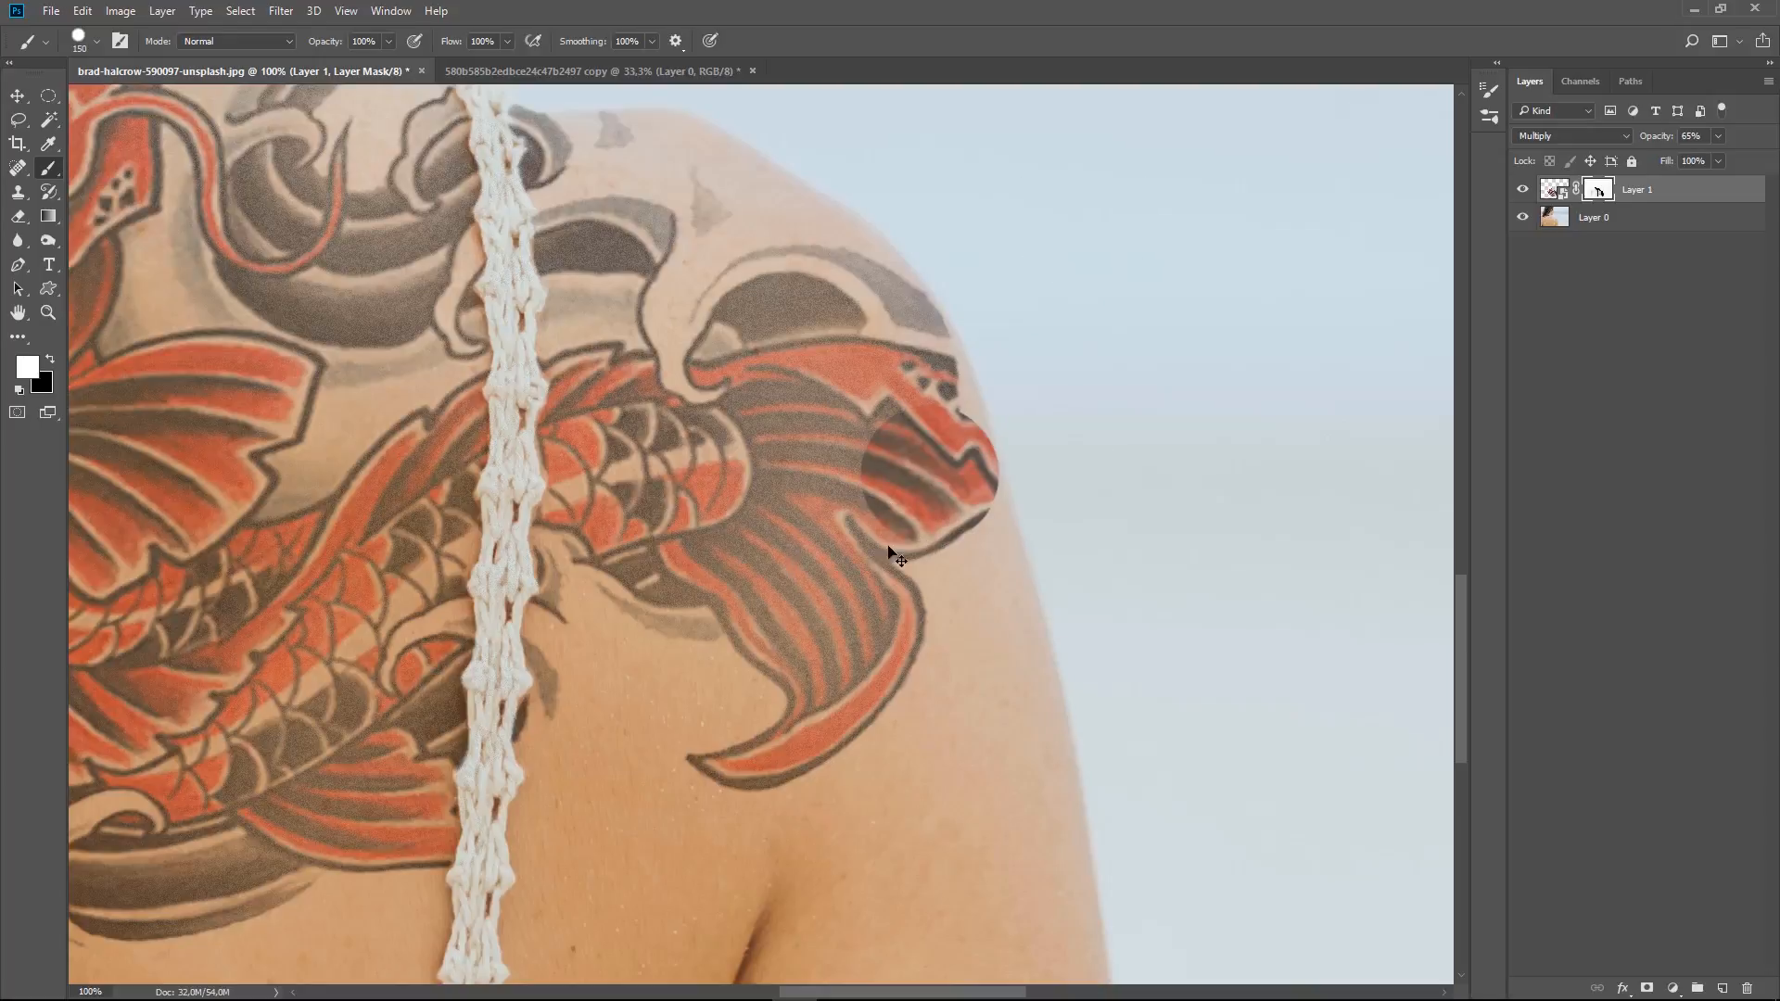
{"action": "key", "text": "ctrl+z"}
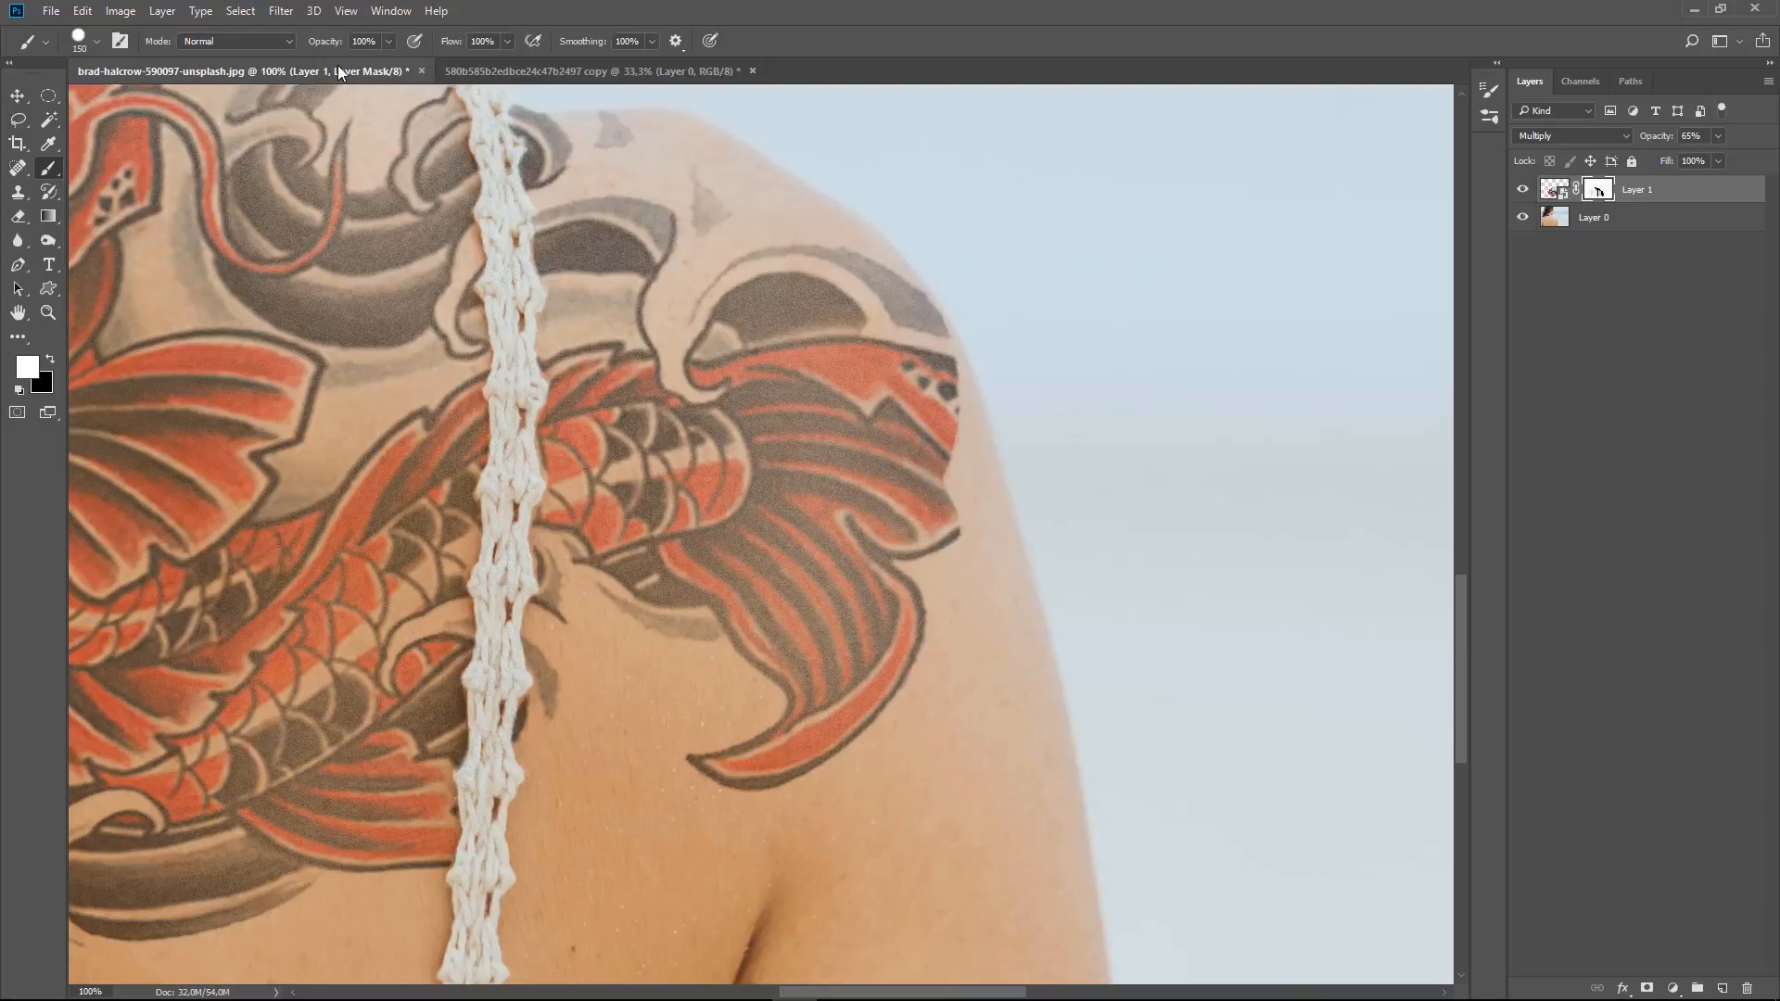
{"action": "left_click", "coordinate": [509, 45]}
{"action": "left_click_drag", "start_coordinate": [509, 64], "coordinate": [431, 64]}
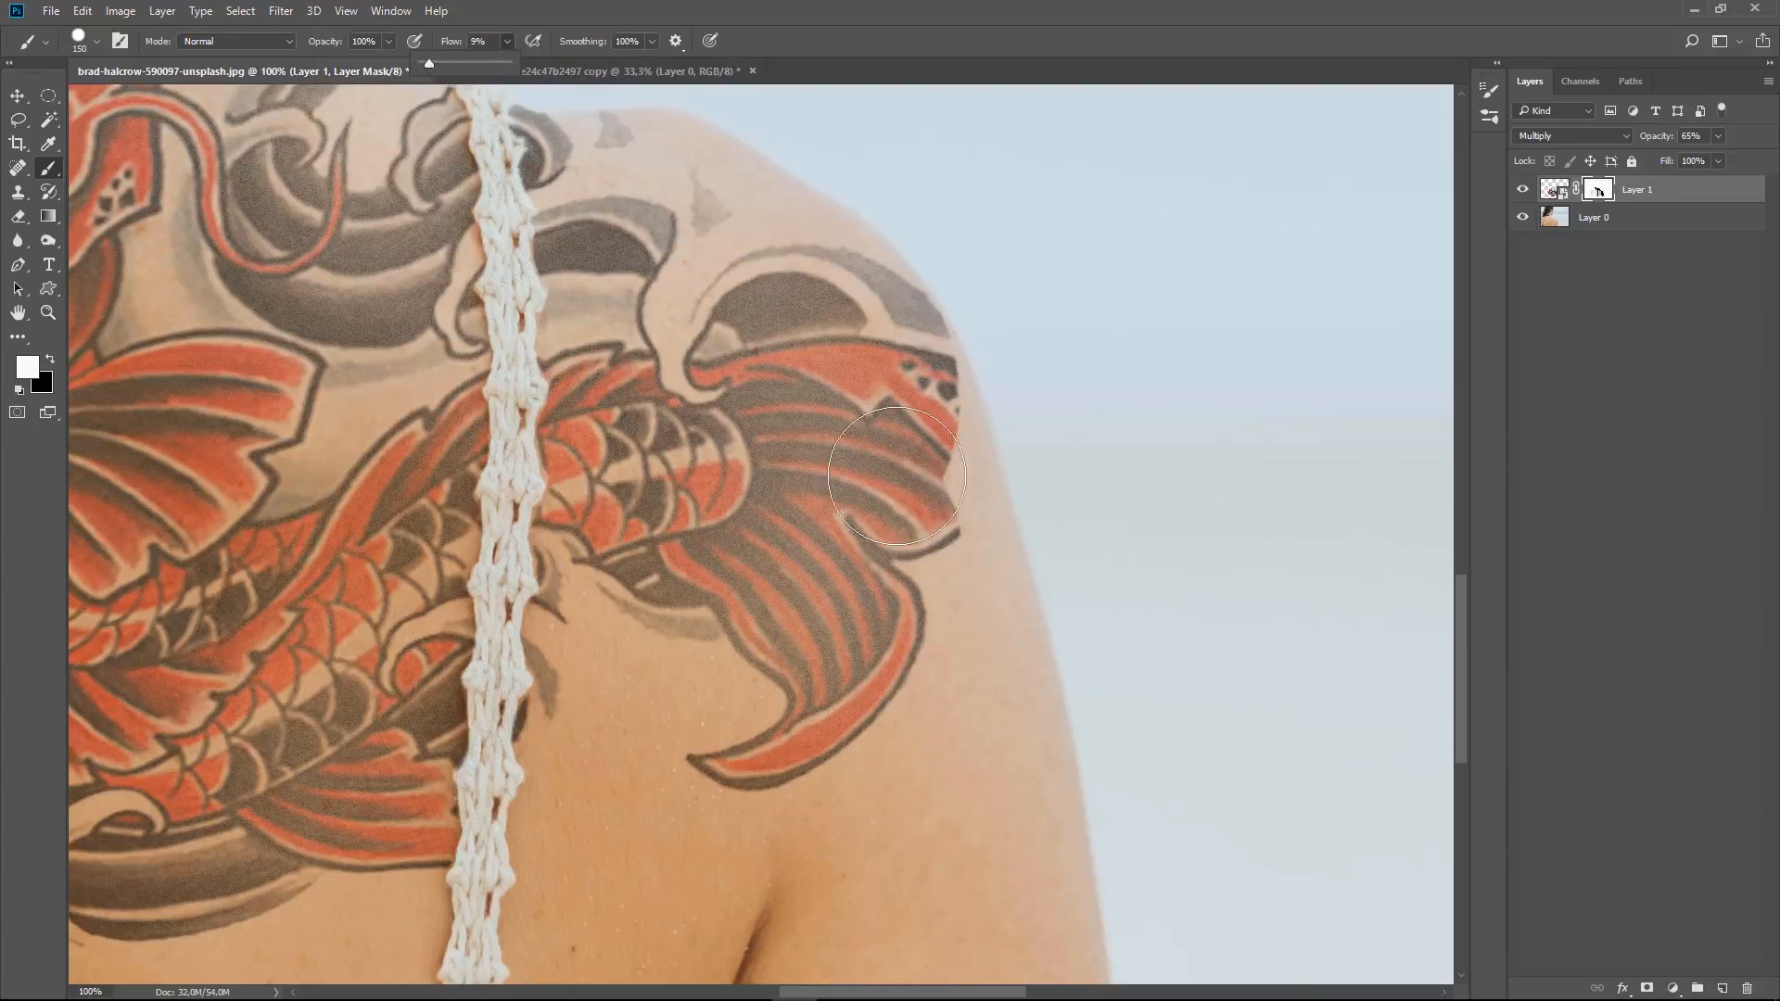
{"action": "left_click_drag", "start_coordinate": [897, 475], "coordinate": [930, 471]}
{"action": "key", "text": "bracketleft"}
{"action": "key", "text": "bracketleft"}
{"action": "key", "text": "bracketleft"}
{"action": "key", "text": "bracketleft"}
{"action": "key", "text": "bracketleft"}
{"action": "key", "text": "bracketleft"}
{"action": "key", "text": "bracketleft"}
{"action": "key", "text": "bracketleft"}
{"action": "key", "text": "bracketleft"}
{"action": "key", "text": "bracketleft"}
{"action": "mouse_move", "coordinate": [946, 357]}
{"action": "left_mouse_down"}
{"action": "mouse_move", "coordinate": [985, 481]}
{"action": "mouse_move", "coordinate": [961, 448]}
{"action": "left_mouse_up"}
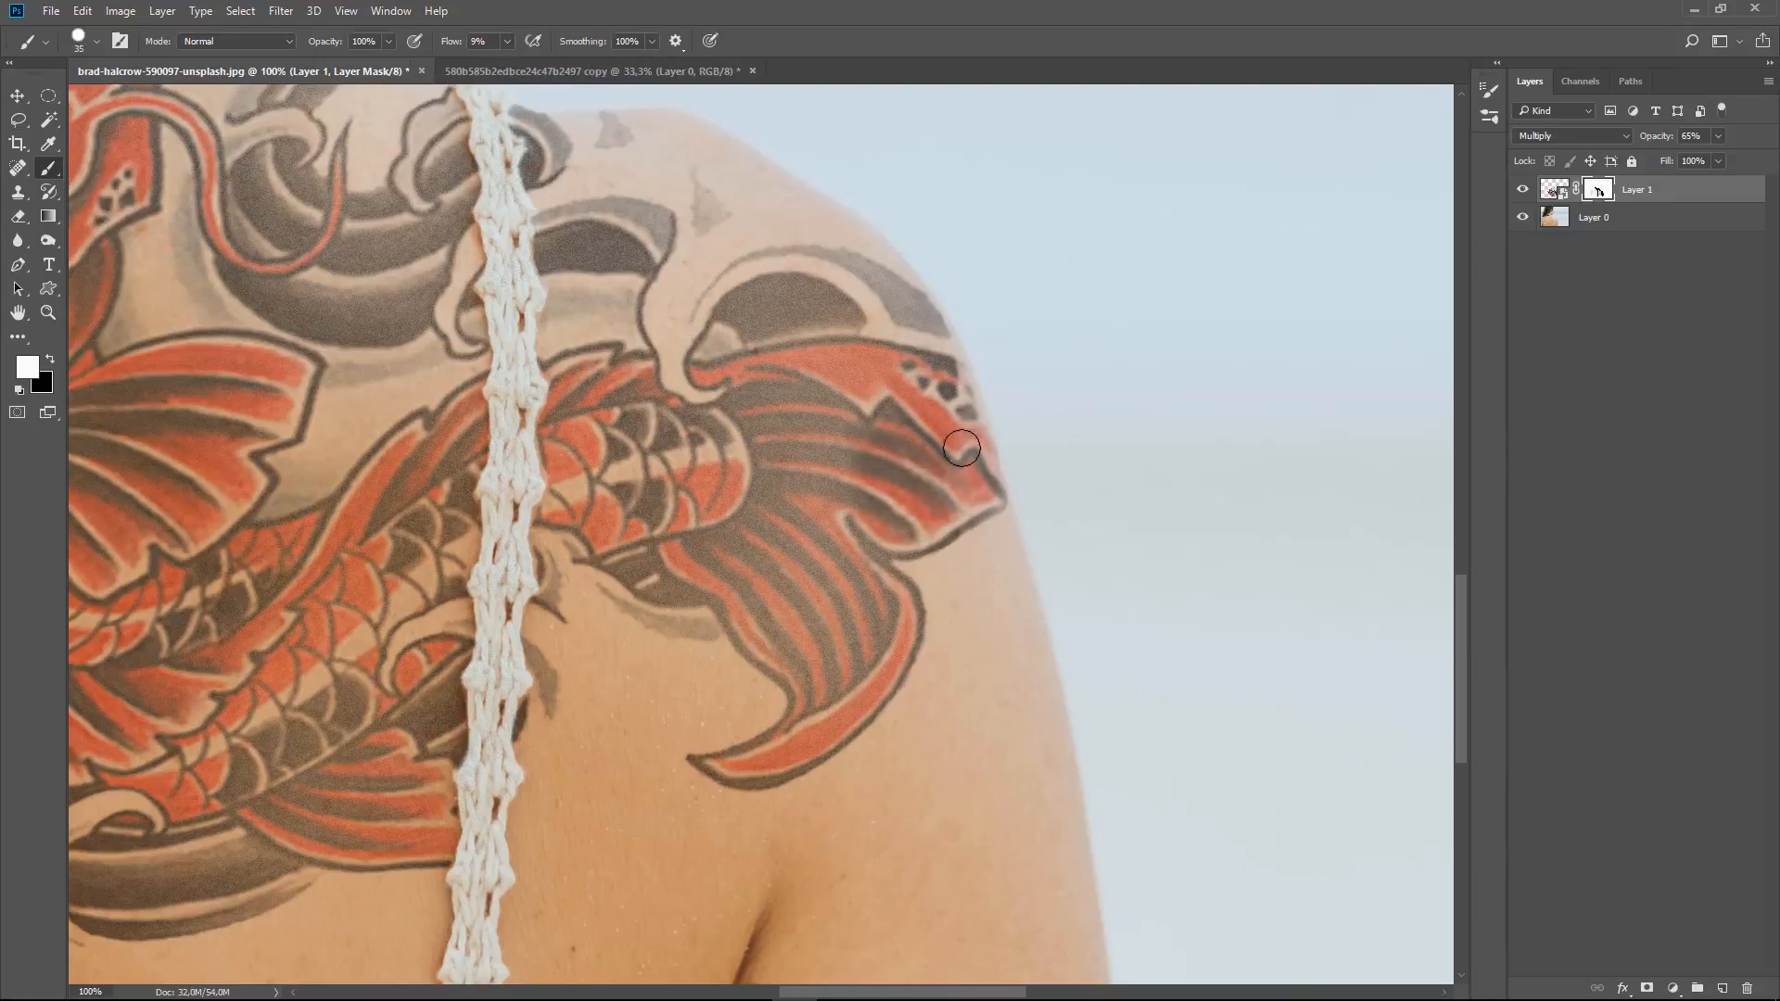
{"action": "key", "text": "bracketright"}
- Try fading the tail fin's outer edge with black on the mask, using a 150-pixel brush at 9% flow
{"action": "key", "text": "ctrl+0"}
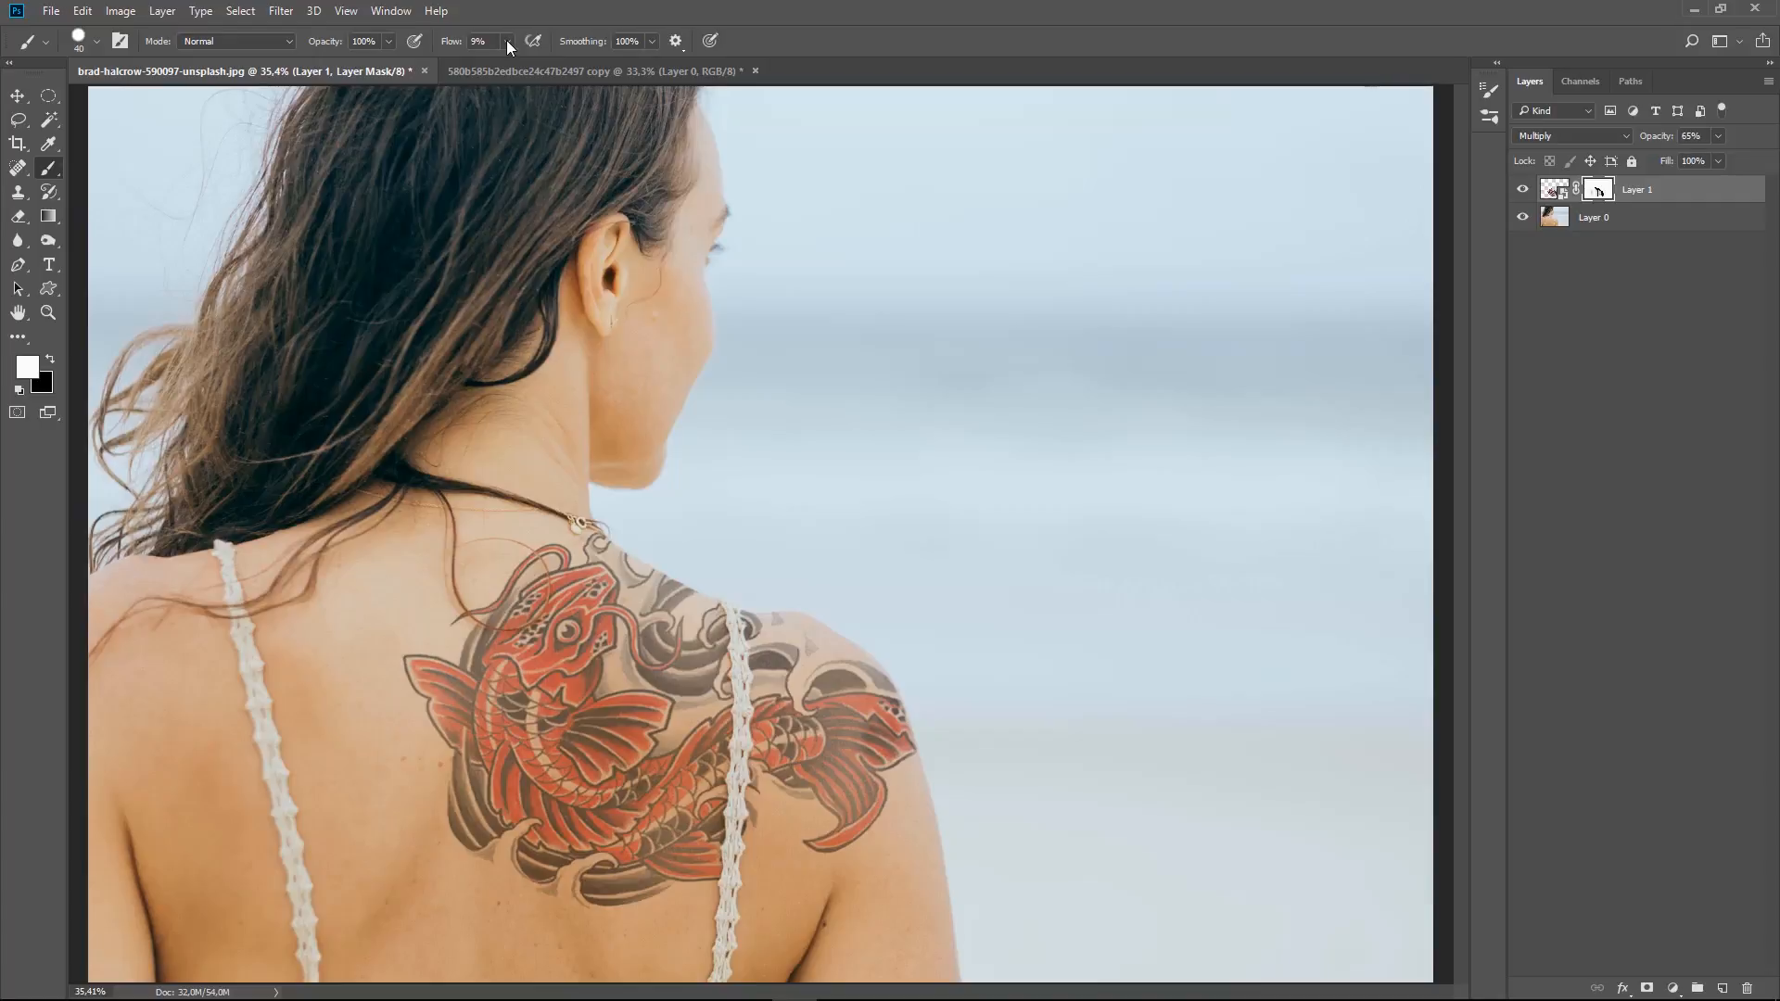
{"action": "key", "text": "x"}
{"action": "key", "text": "bracketright"}
{"action": "key", "text": "bracketright"}
{"action": "key", "text": "bracketright"}
{"action": "key", "text": "bracketright"}
{"action": "key", "text": "bracketright"}
{"action": "key", "text": "bracketright"}
{"action": "key", "text": "bracketright"}
{"action": "key", "text": "bracketright"}
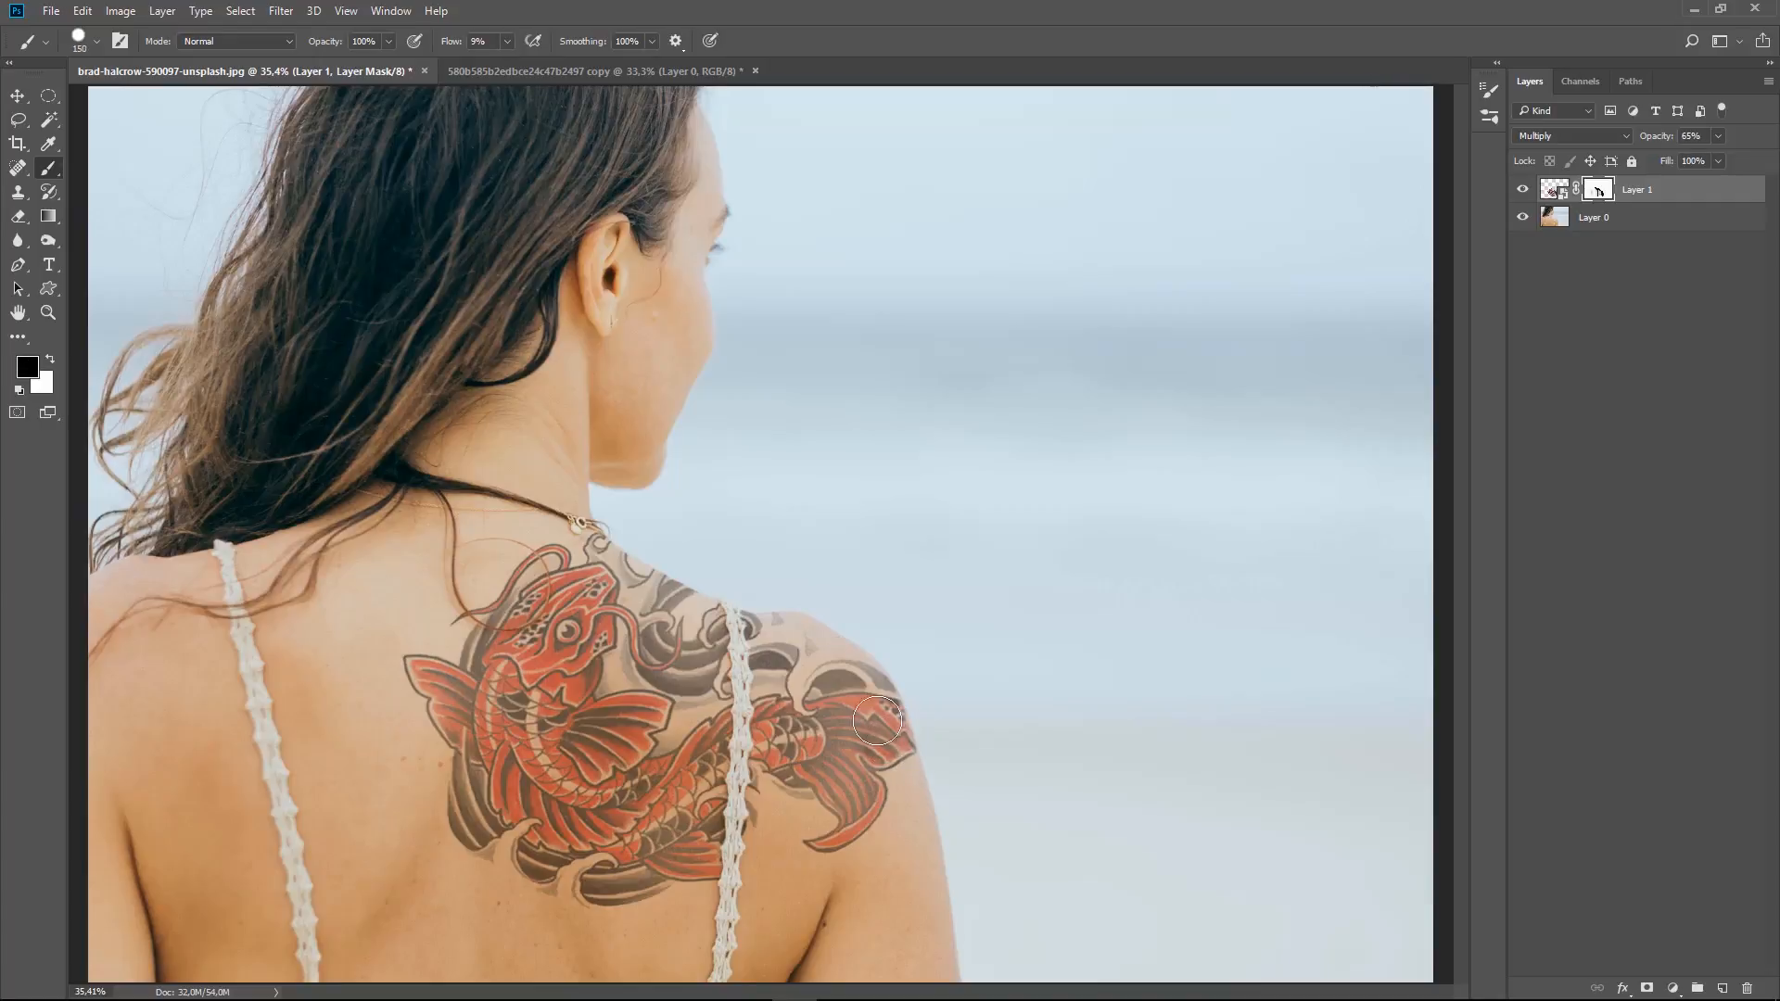
{"action": "left_click_drag", "start_coordinate": [933, 753], "coordinate": [905, 702]}
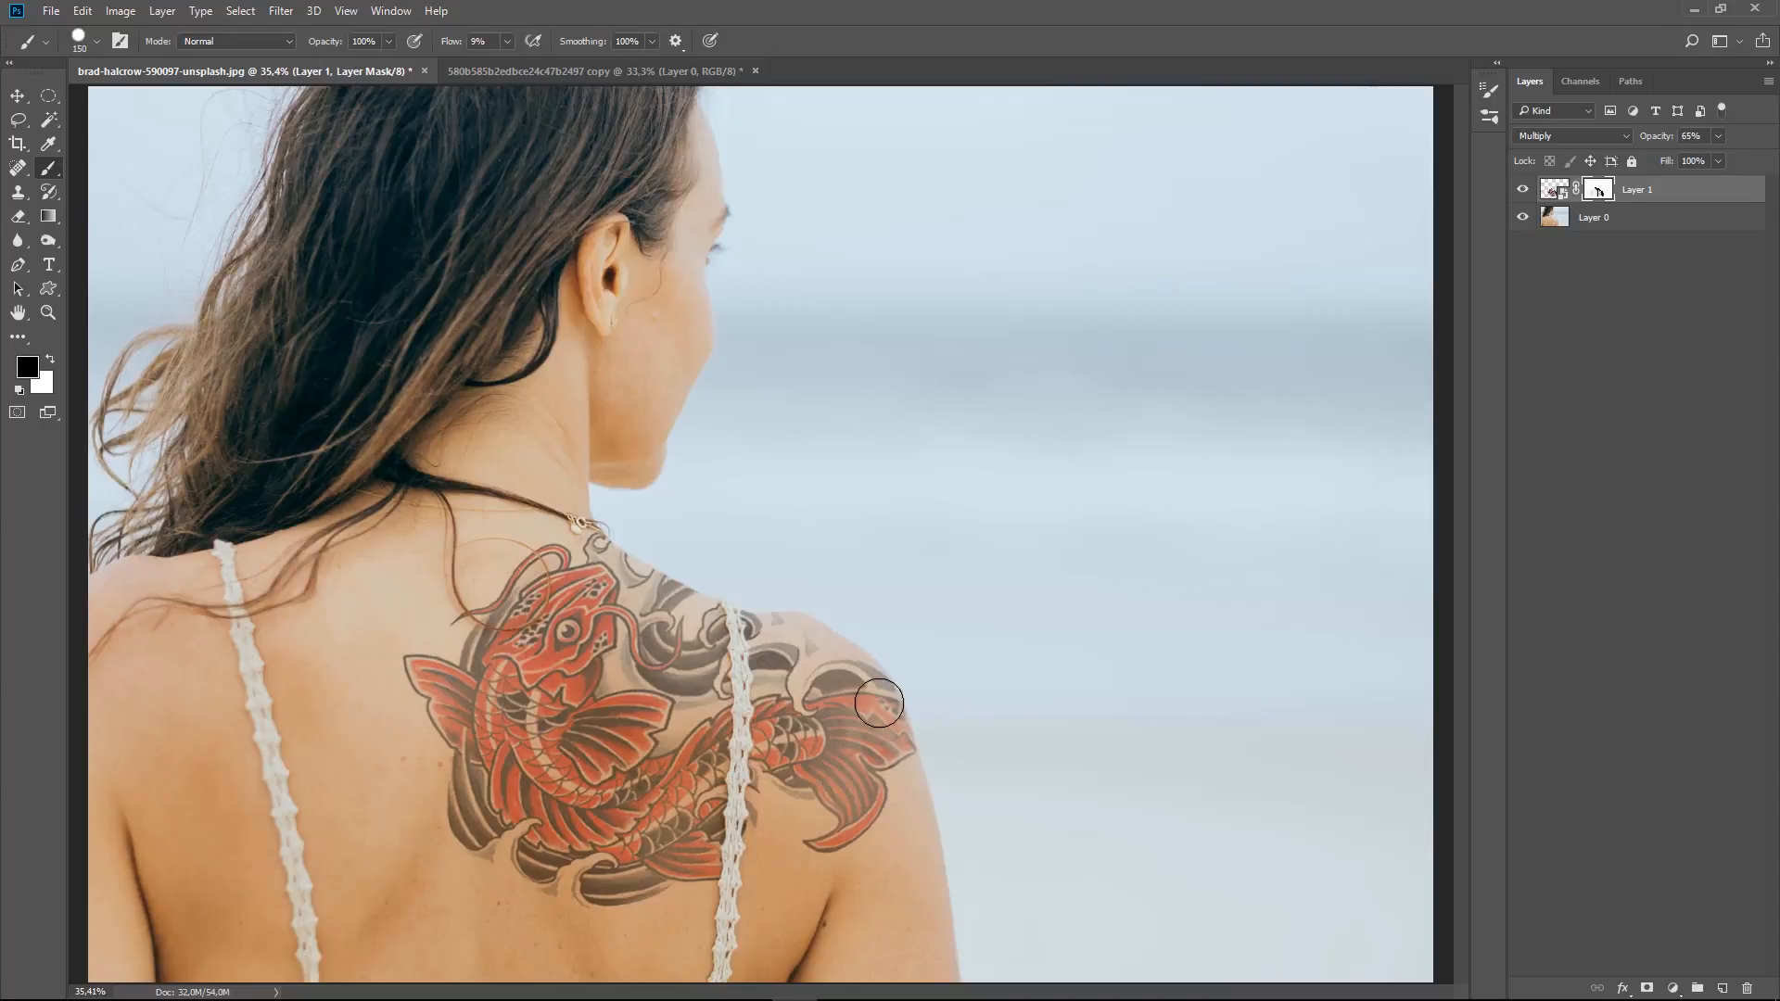
{"action": "key", "text": "ctrl+z"}
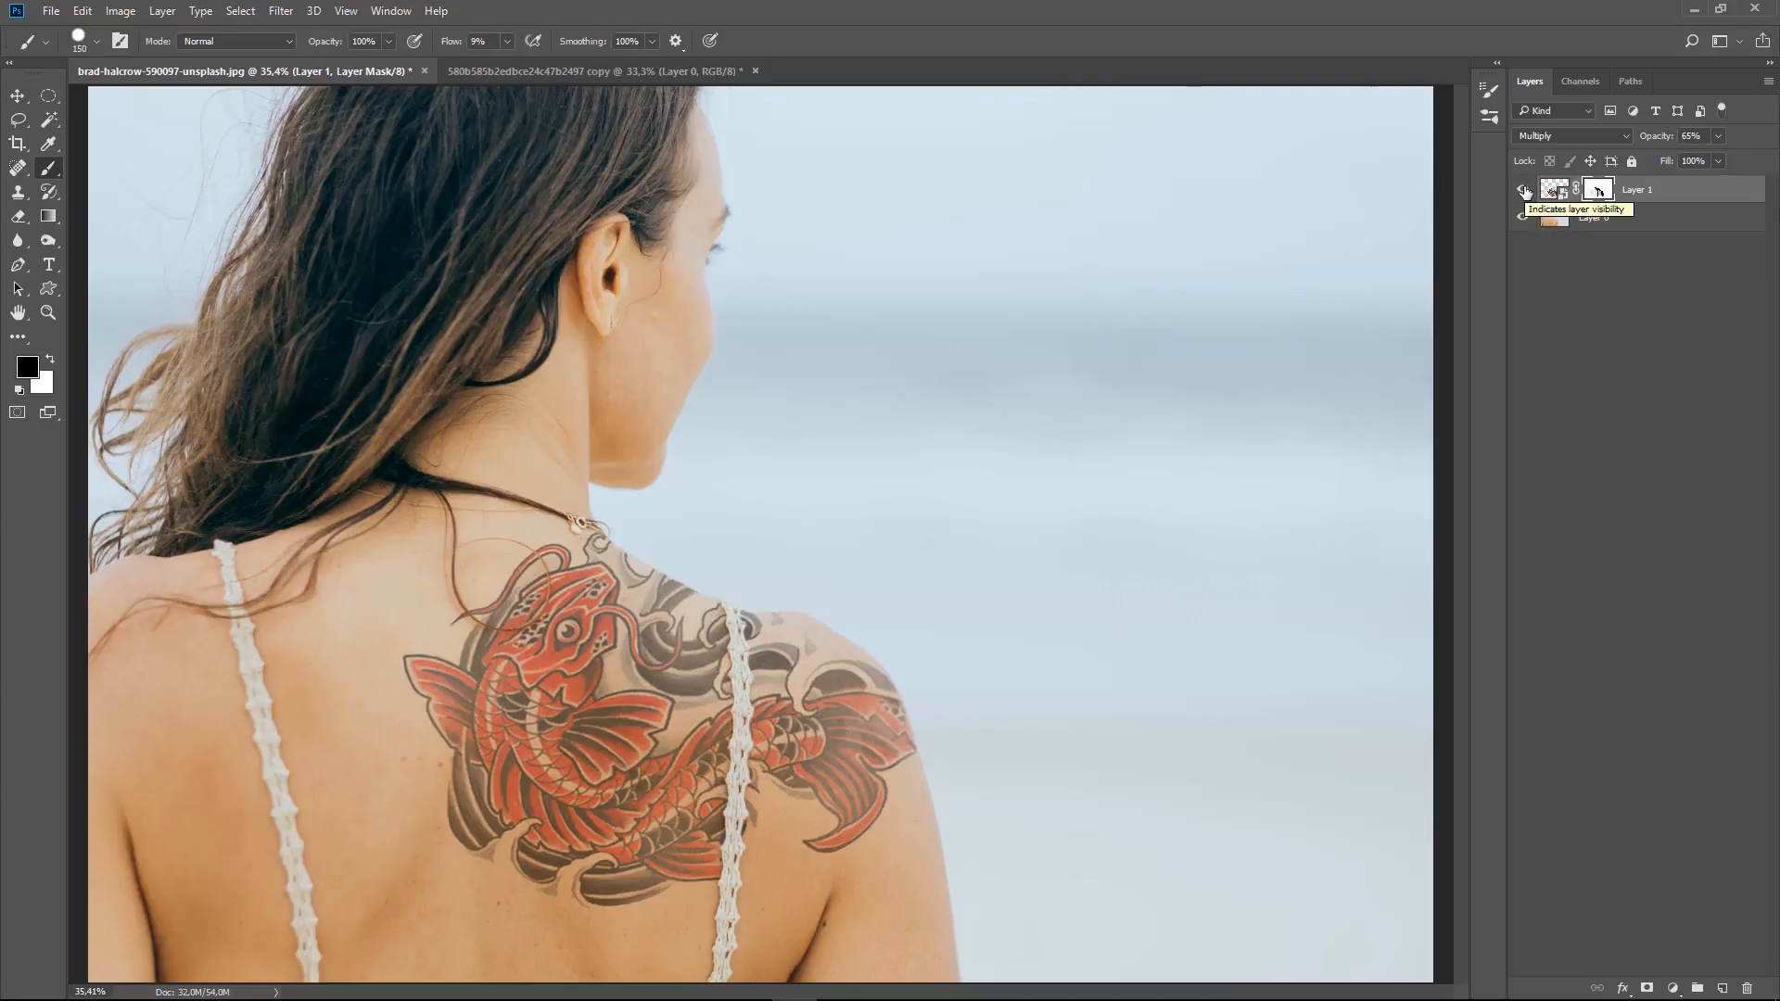
- Compare the back with and without the tattoo by hiding and reshowing the tattoo layer
{"action": "left_click", "coordinate": [1523, 190]}
{"action": "left_click", "coordinate": [1524, 190]}
{"action": "type", "text": "www.triboaudiov"}
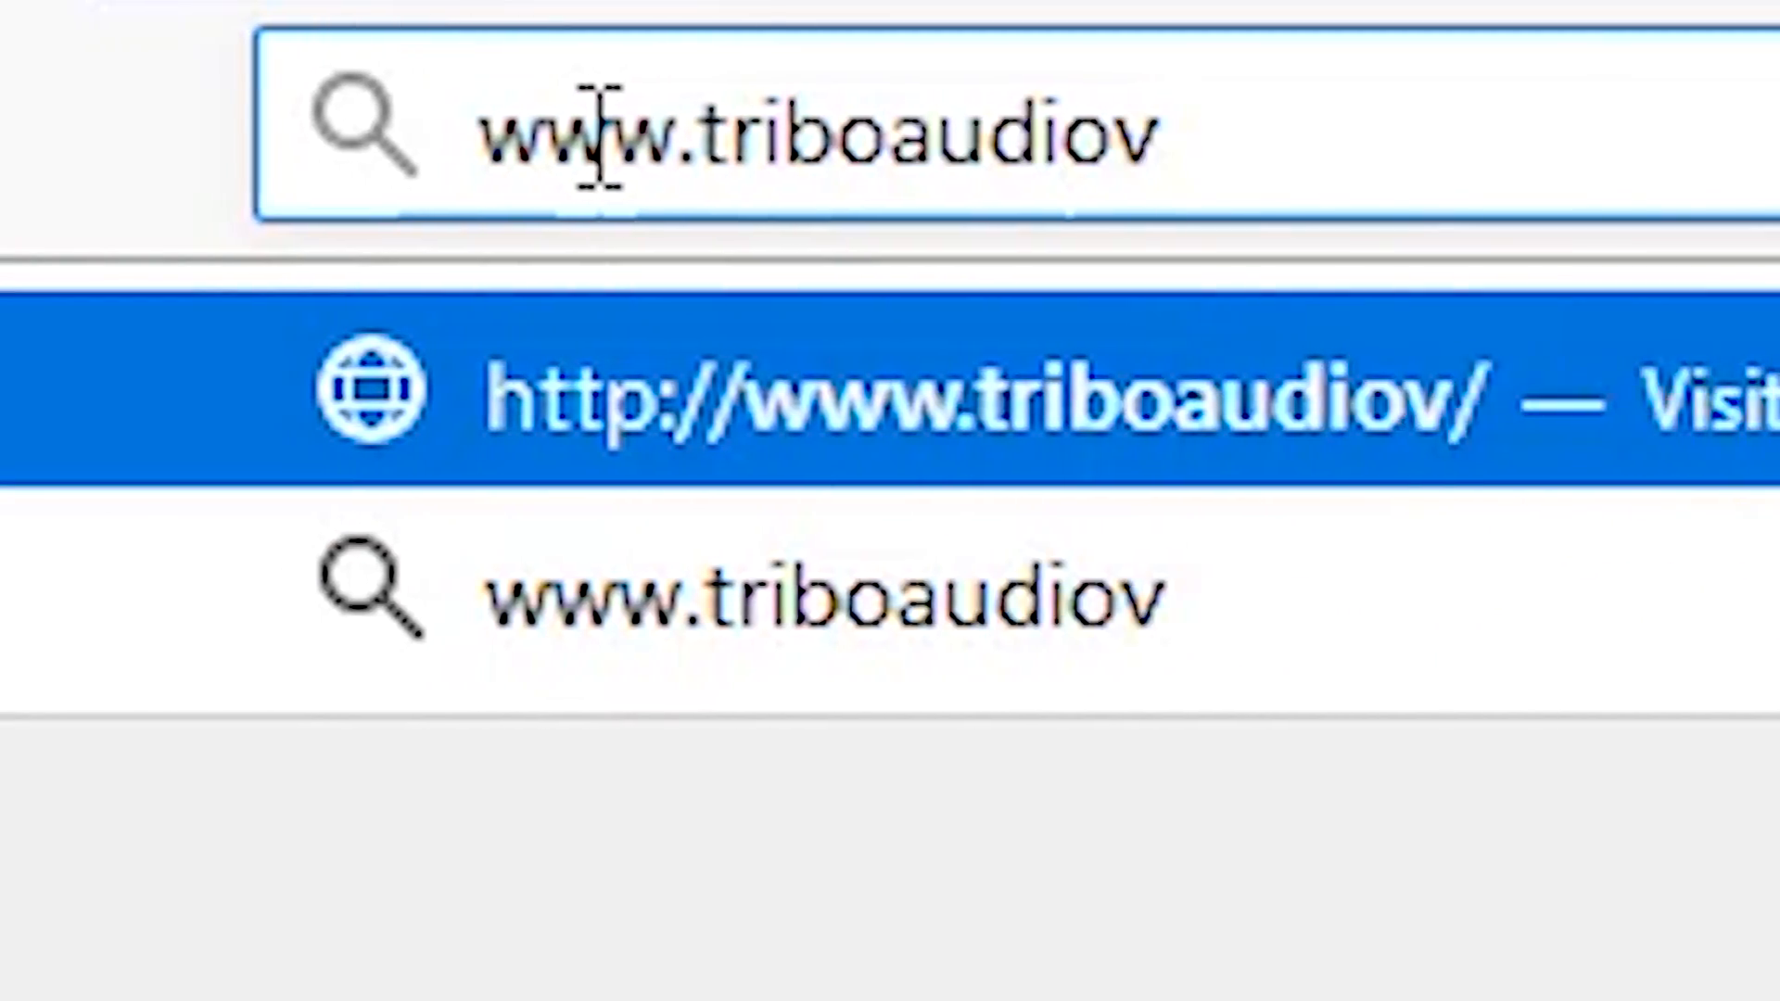
{"action": "type", "text": "isual.com"}
{"action": "key", "text": "Return"}
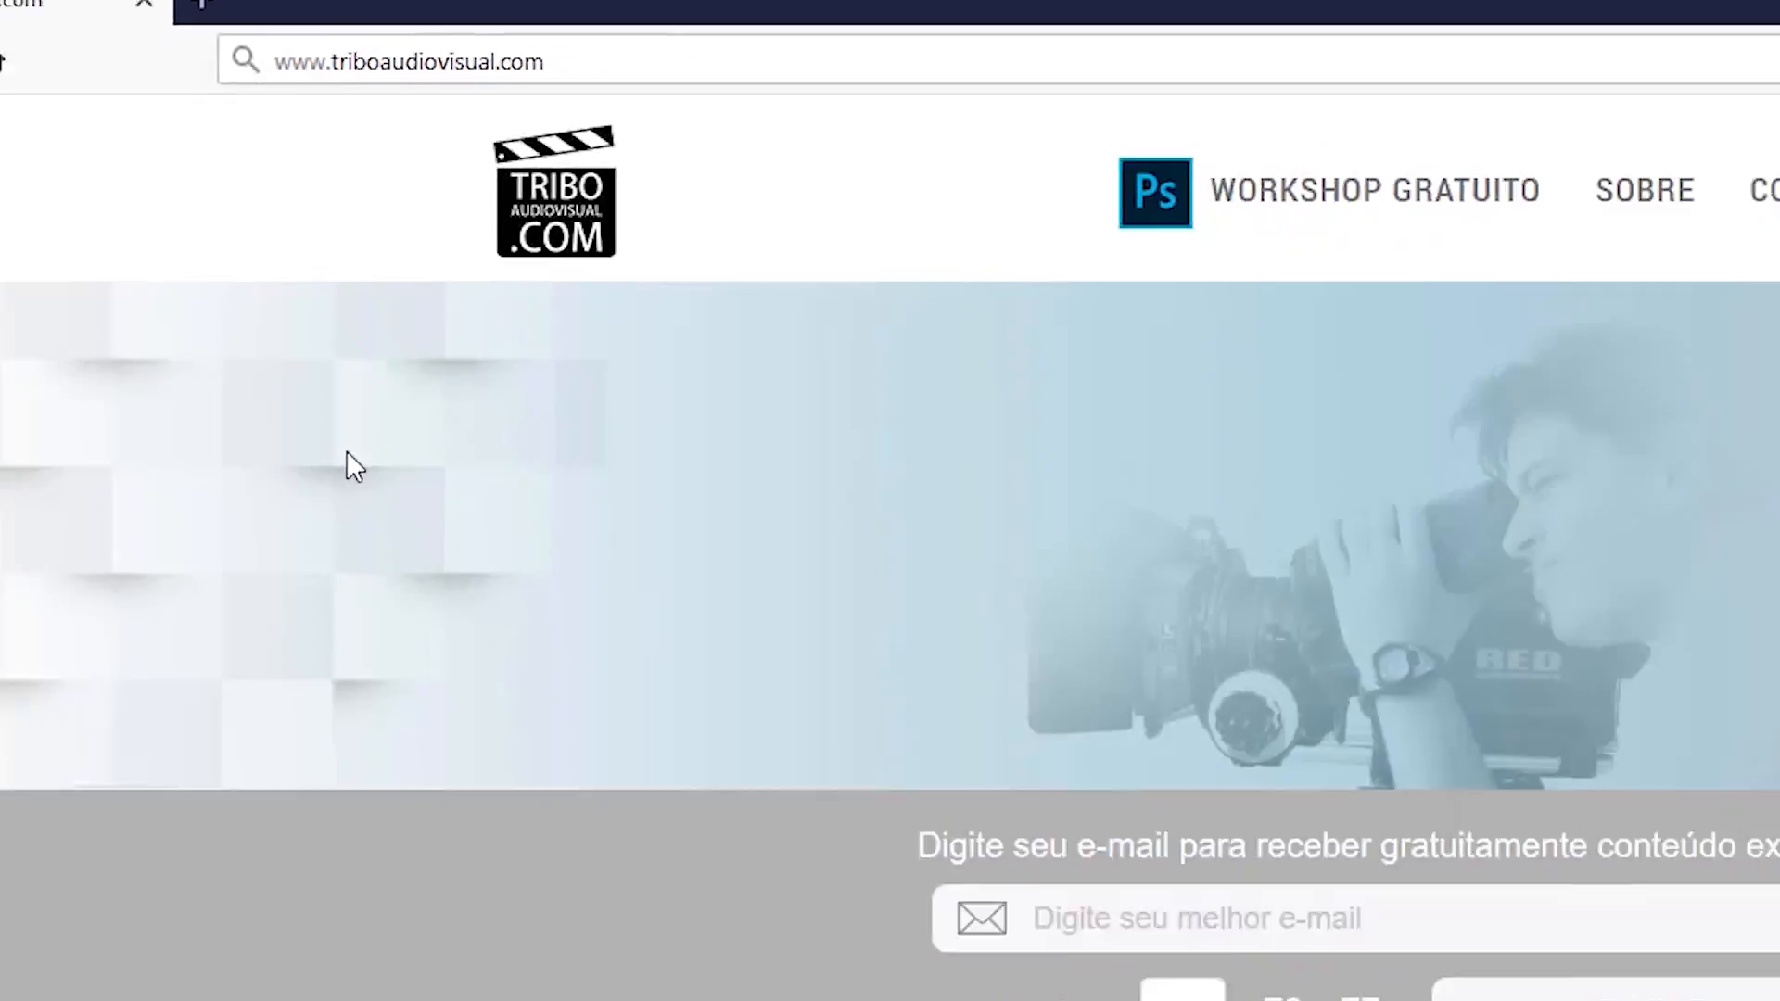
- Sign up for the site's free exclusive content by filling in the e-mail address, answering the captcha with 8 and submitting the form
{"action": "left_click", "coordinate": [728, 520]}
{"action": "type", "text": "seuemail@"}
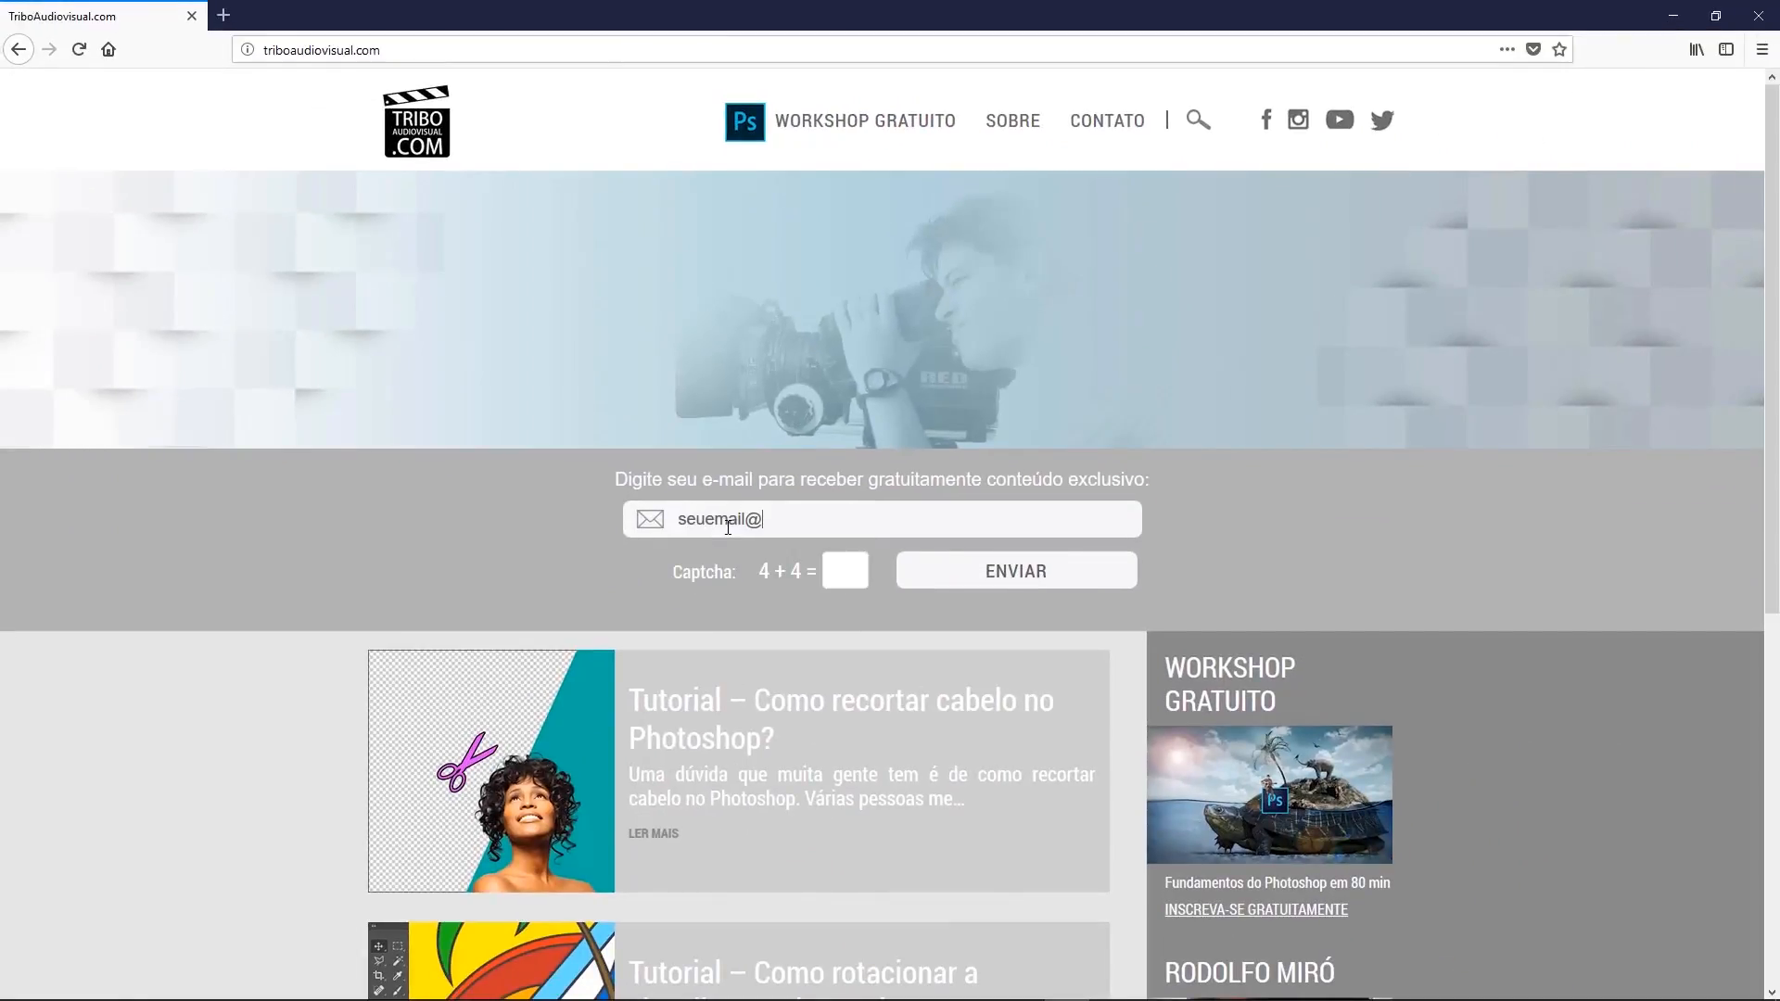
{"action": "type", "text": "gmail.com"}
{"action": "left_click", "coordinate": [851, 569]}
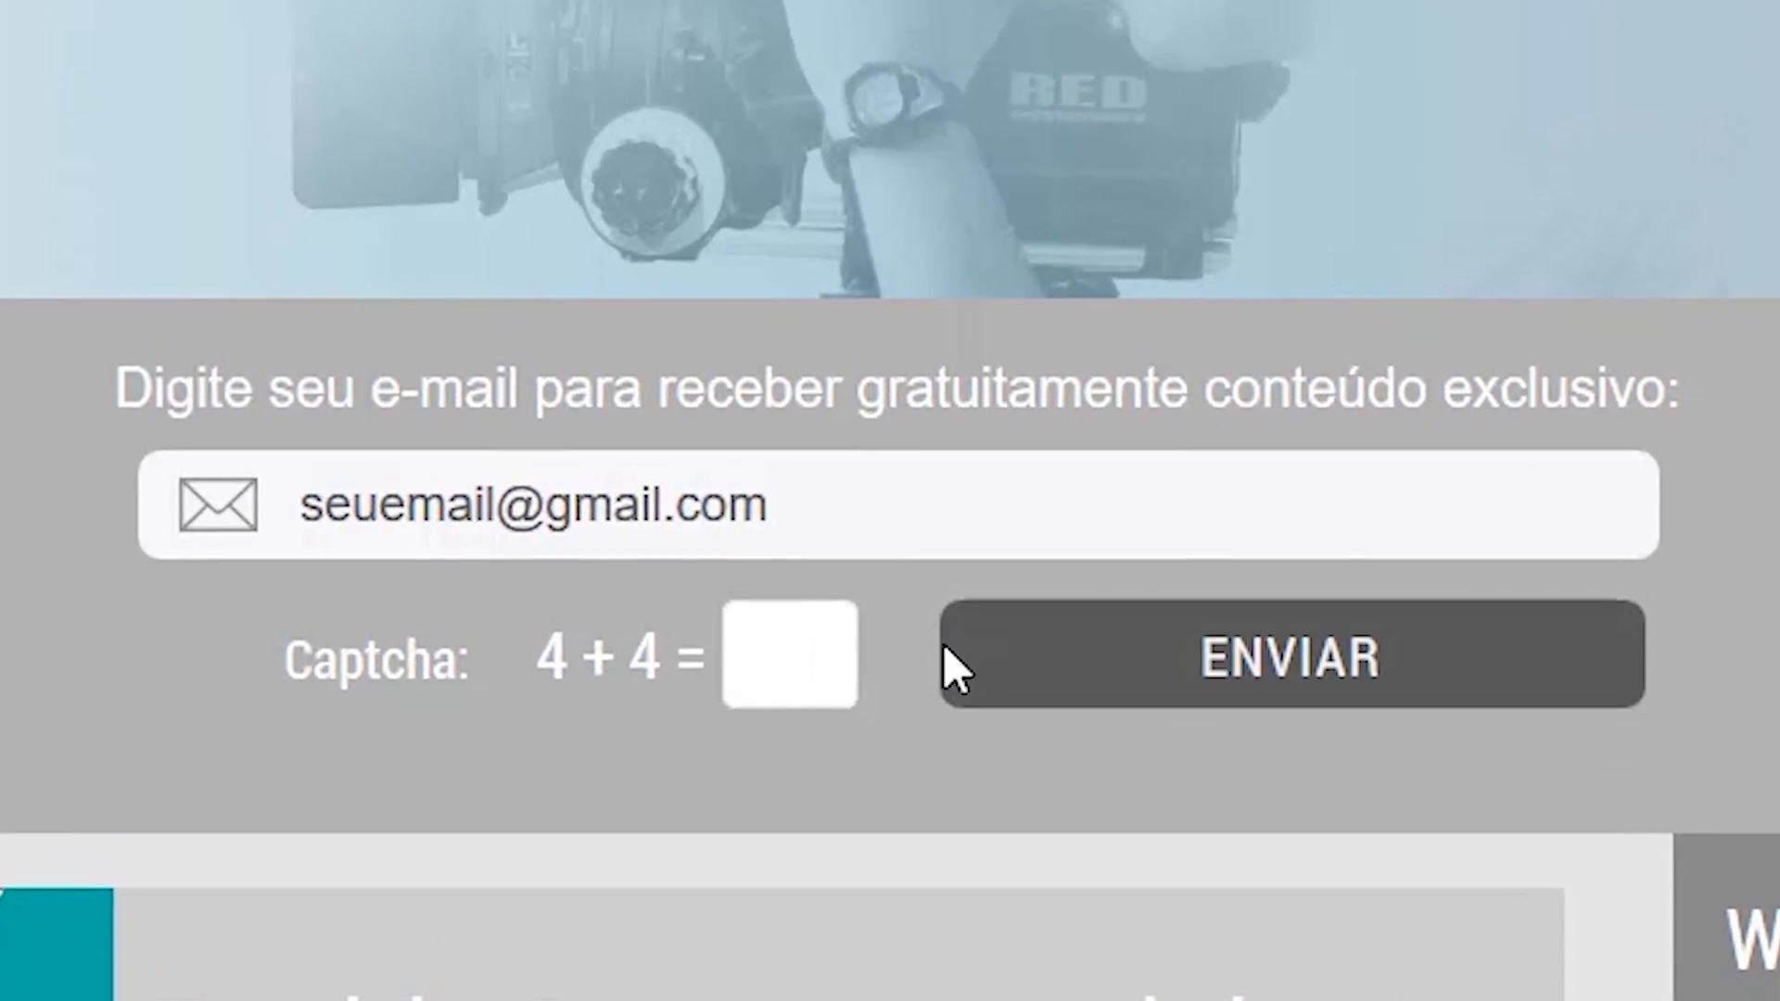
{"action": "type", "text": "8"}
{"action": "left_click", "coordinate": [969, 575]}
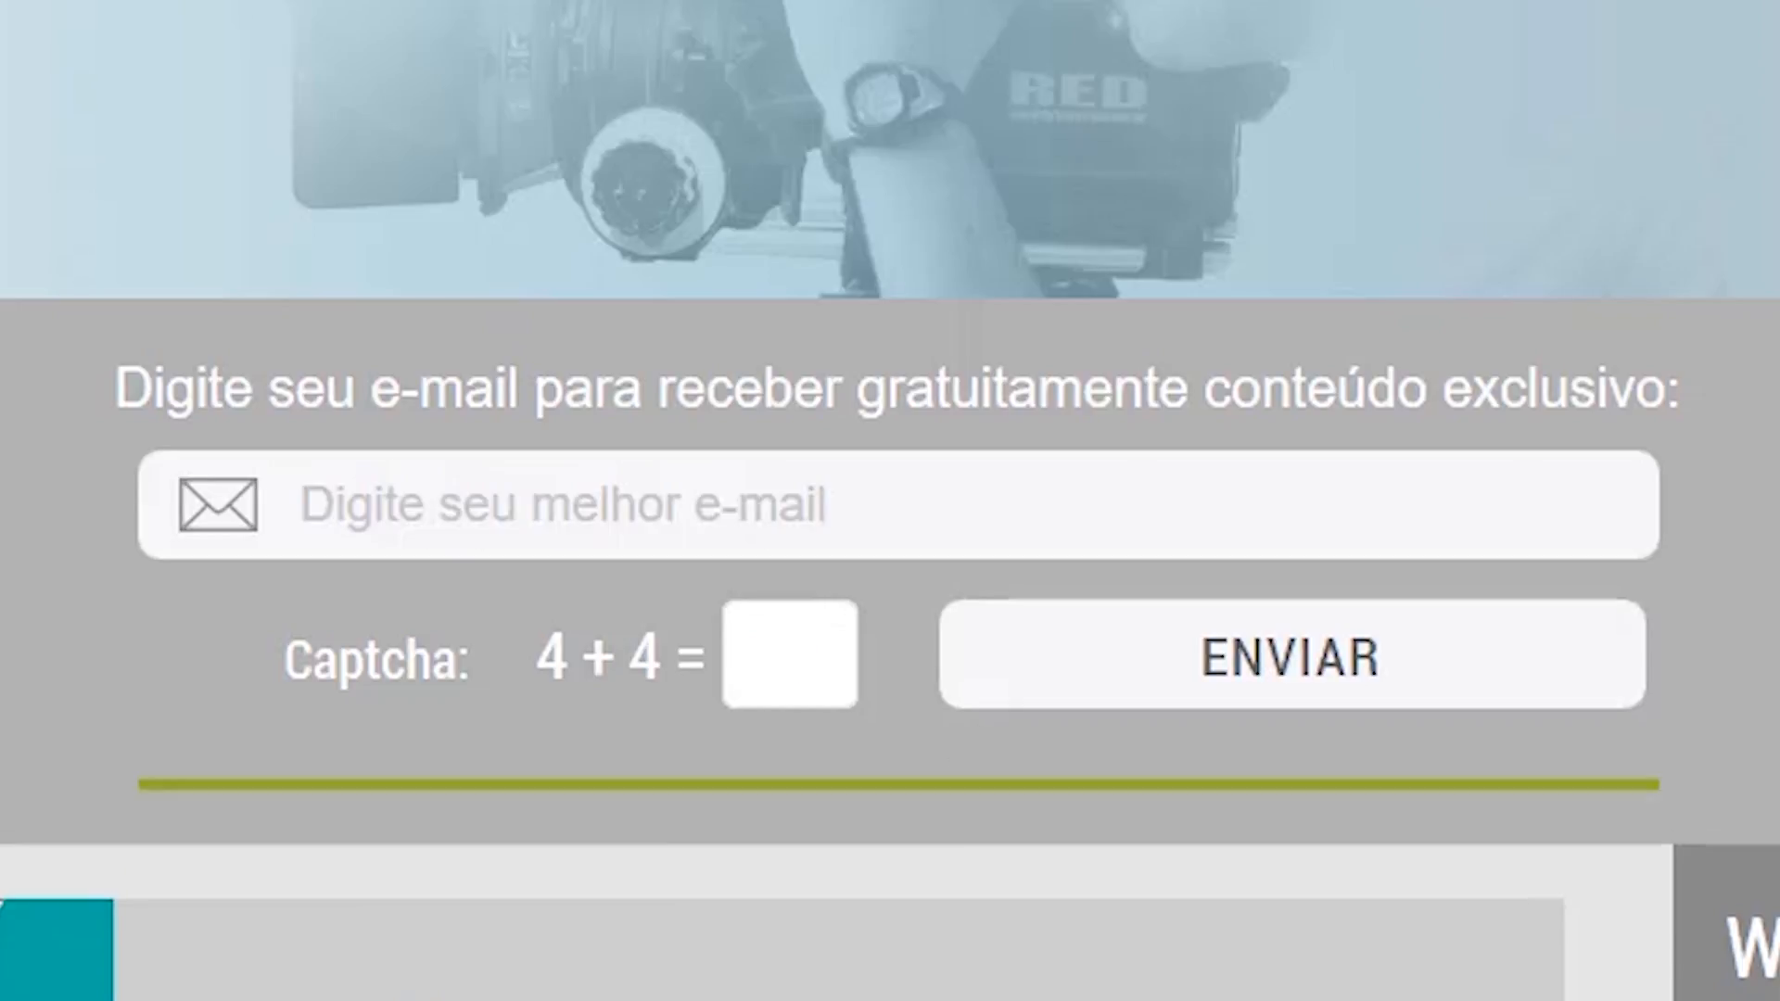